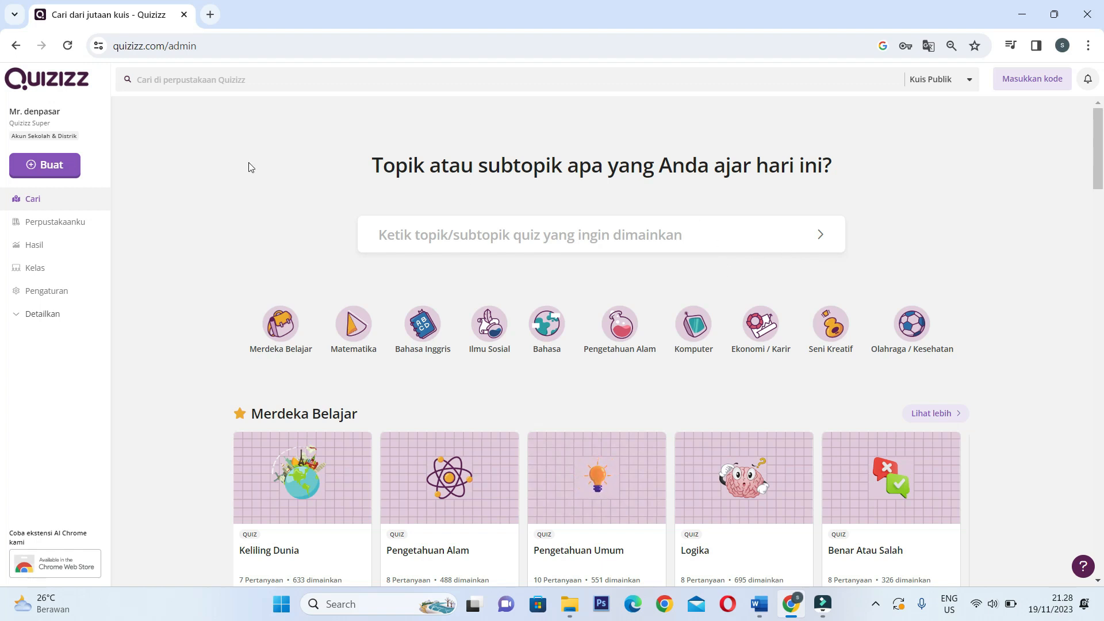
# Create a new quiz from scratch with the Buat dari awal option.
pyautogui.click(51, 168)
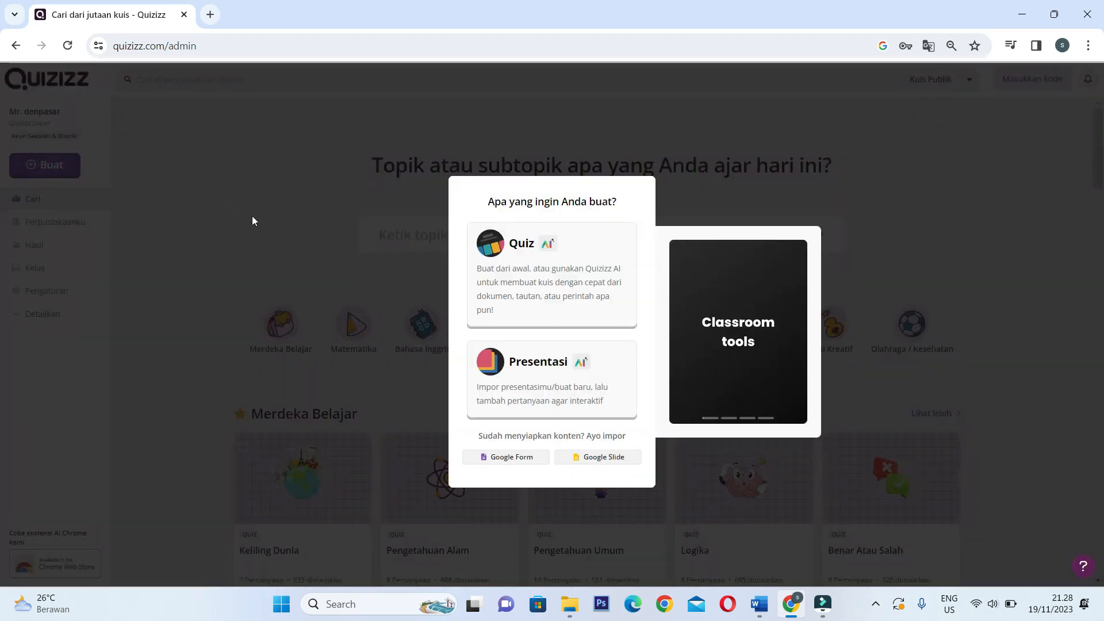
pyautogui.click(533, 279)
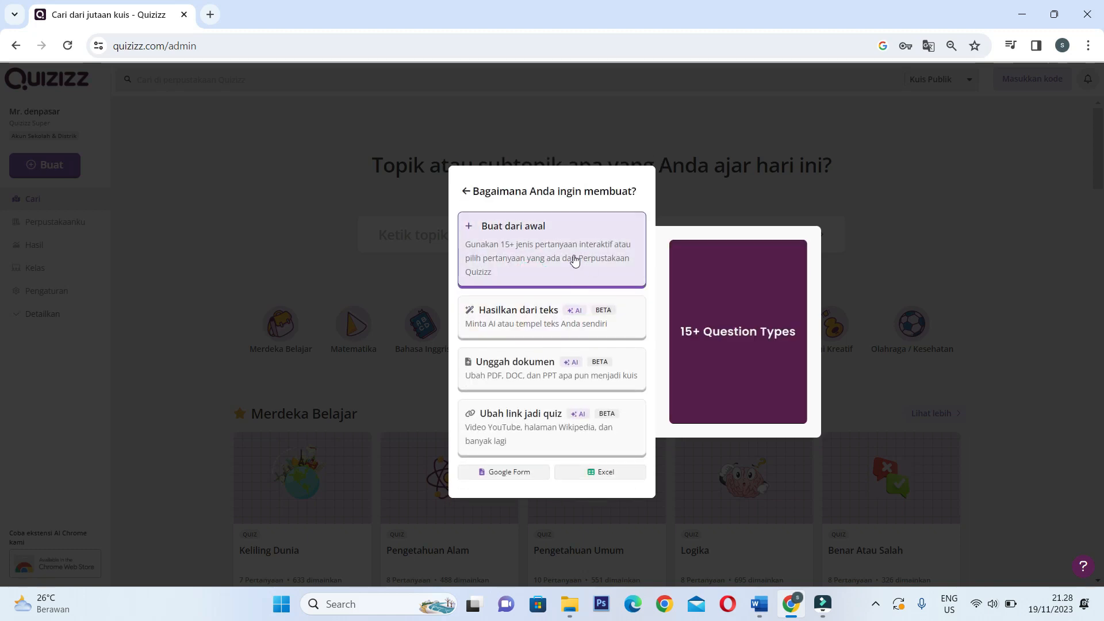
pyautogui.click(536, 250)
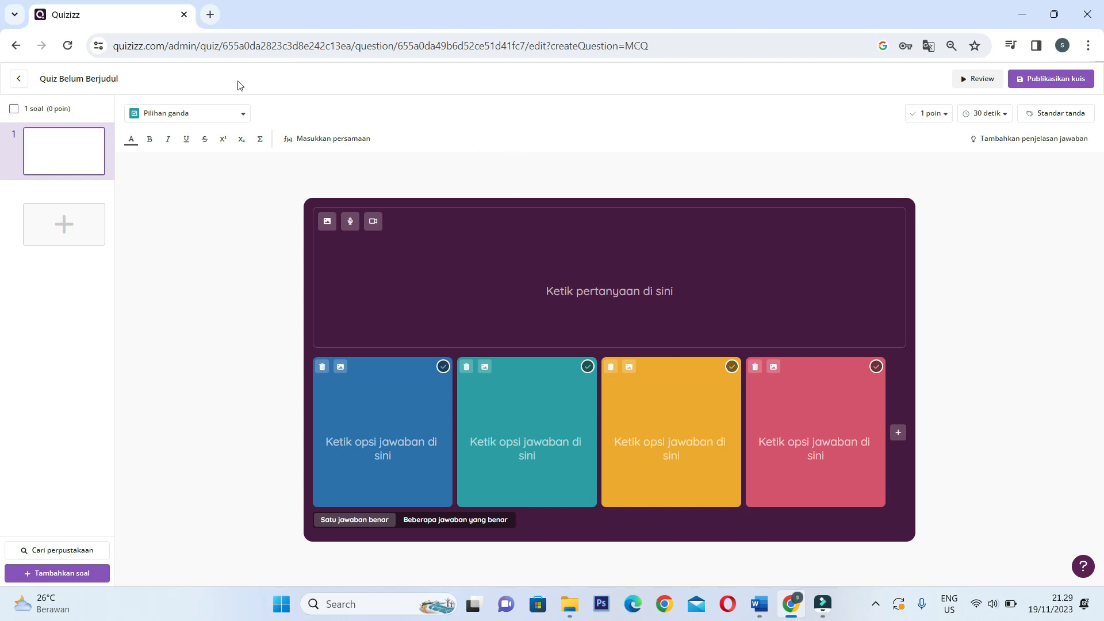
# Browse the available question types and choose Pilihan ganda for question 1.
pyautogui.click(217, 113)
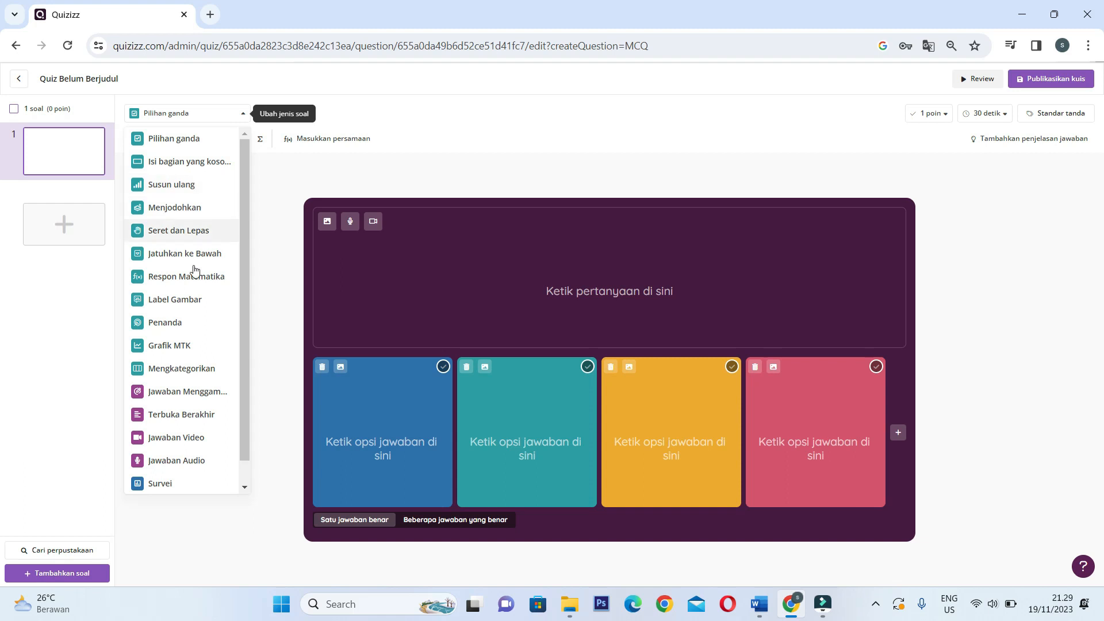
pyautogui.moveTo(243, 423); pyautogui.dragTo(241, 458)
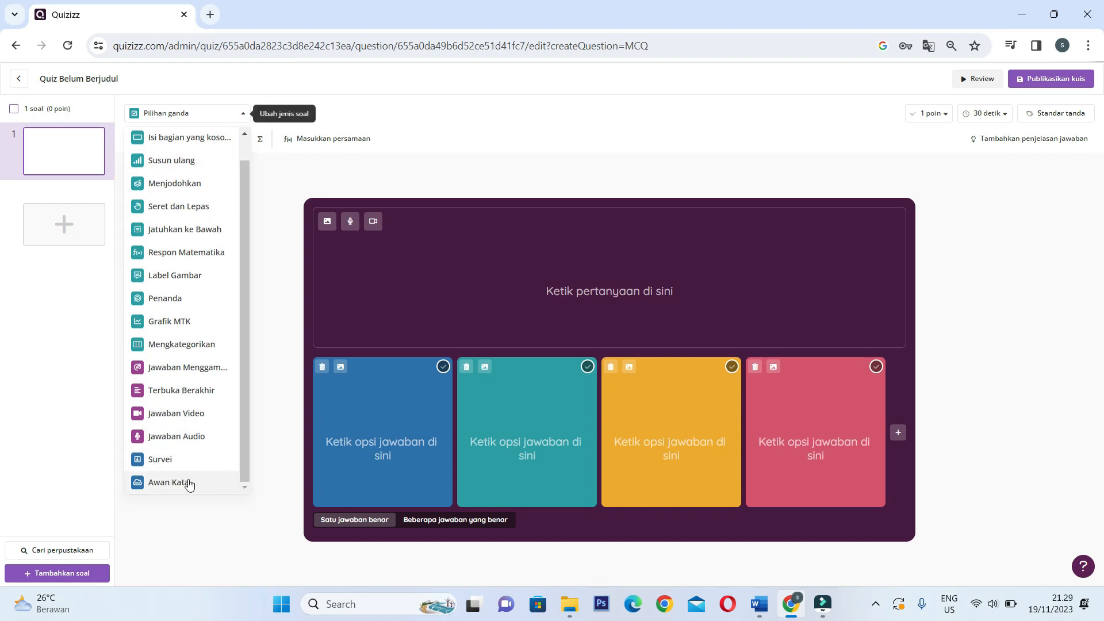
pyautogui.moveTo(240, 361); pyautogui.dragTo(244, 299)
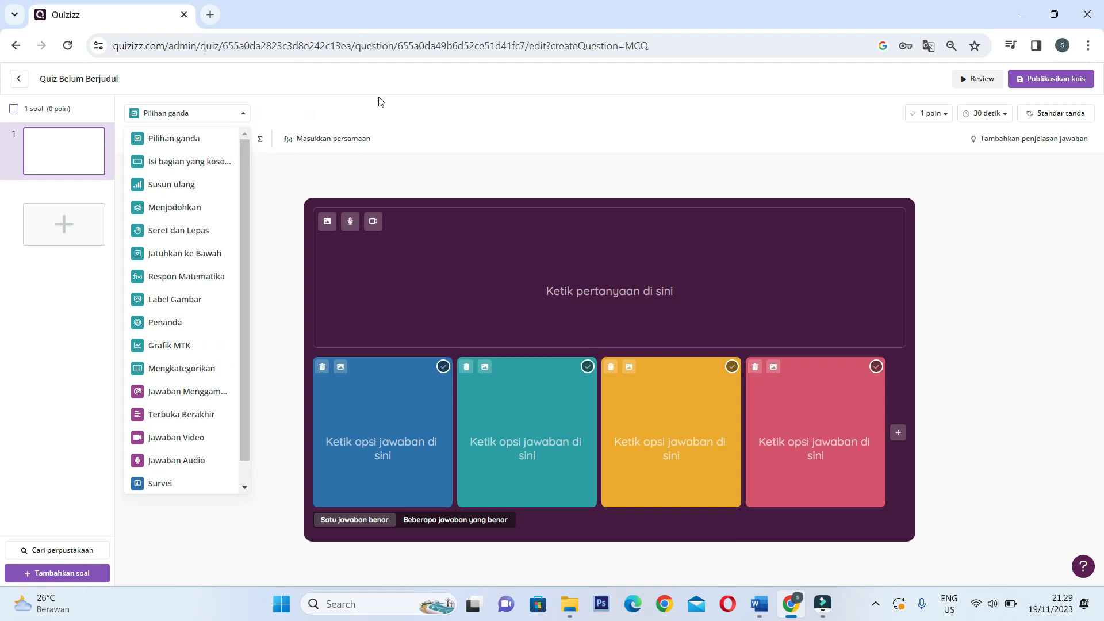
pyautogui.click(194, 144)
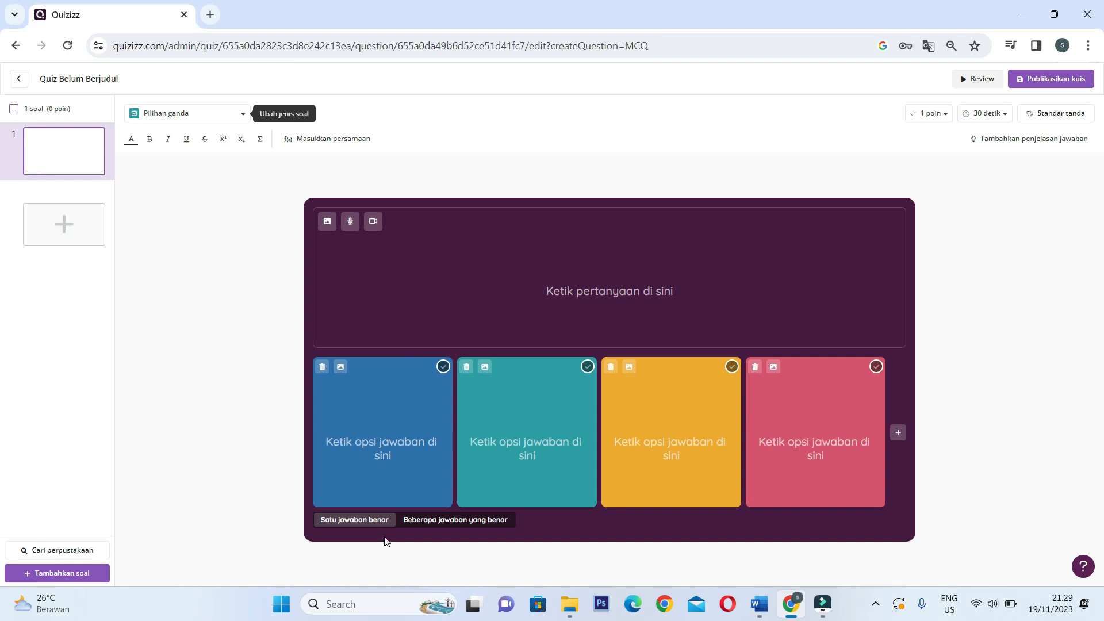
# Try the Beberapa jawaban yang benar mode for question 1, and return to Satu jawaban benar.
pyautogui.scroll(5, 387, 529)
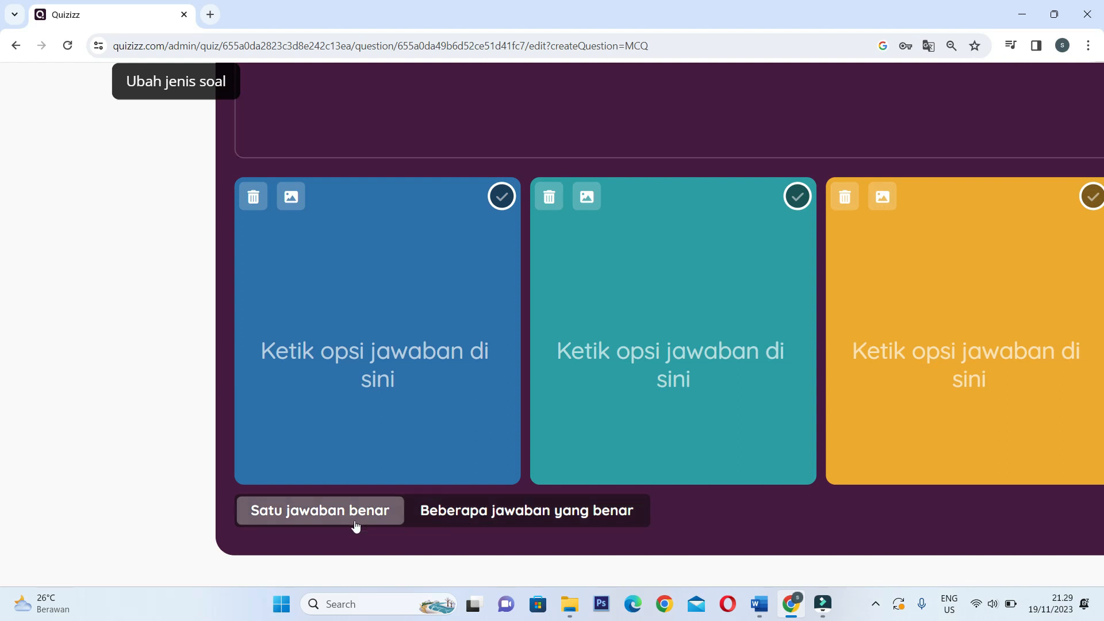
pyautogui.click(503, 517)
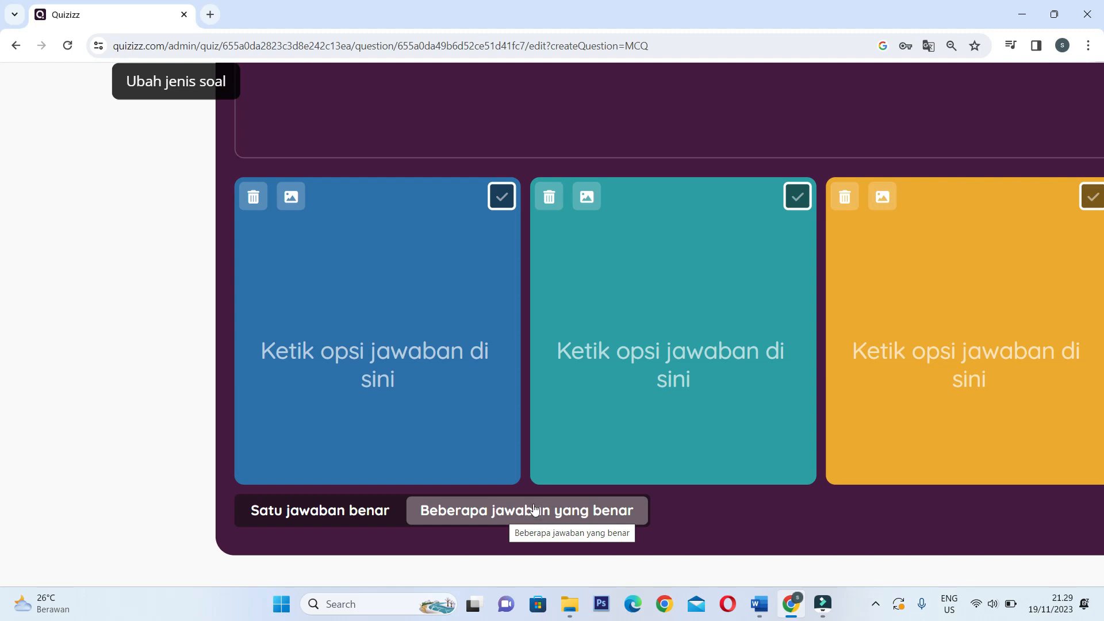
pyautogui.click(362, 509)
pyautogui.scroll(-5, 446, 393)
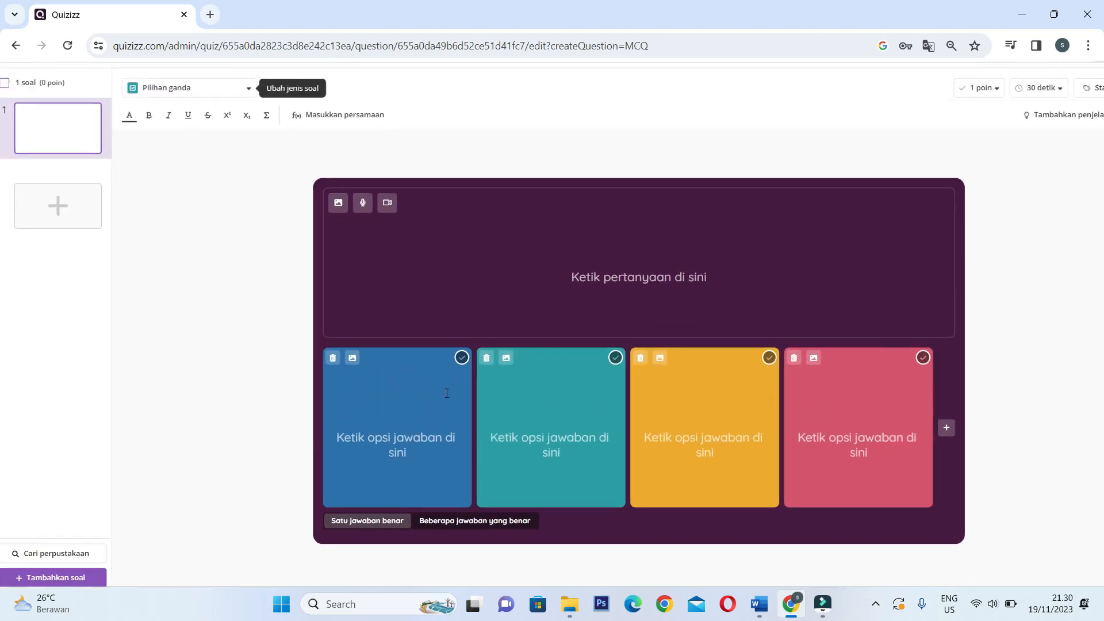
# Switch to Word to look over the sample questions in contoh soal.docx, and return to the quiz editor.
pyautogui.click(647, 254)
pyautogui.scroll(-1, 639, 265)
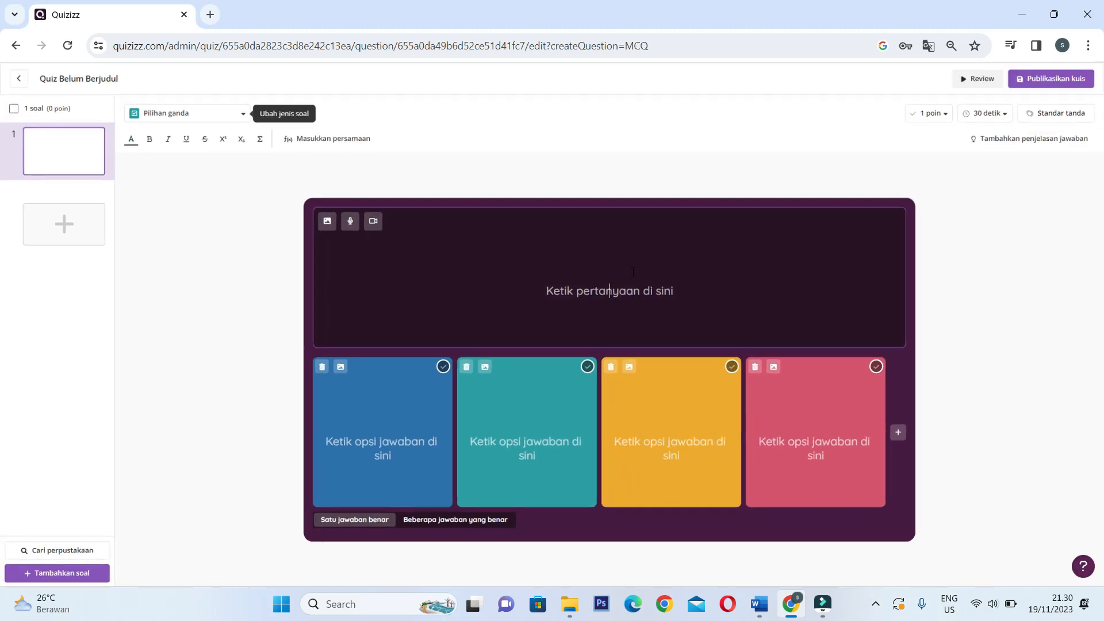
pyautogui.click(759, 604)
pyautogui.scroll(10, 600, 457)
pyautogui.scroll(1, 599, 456)
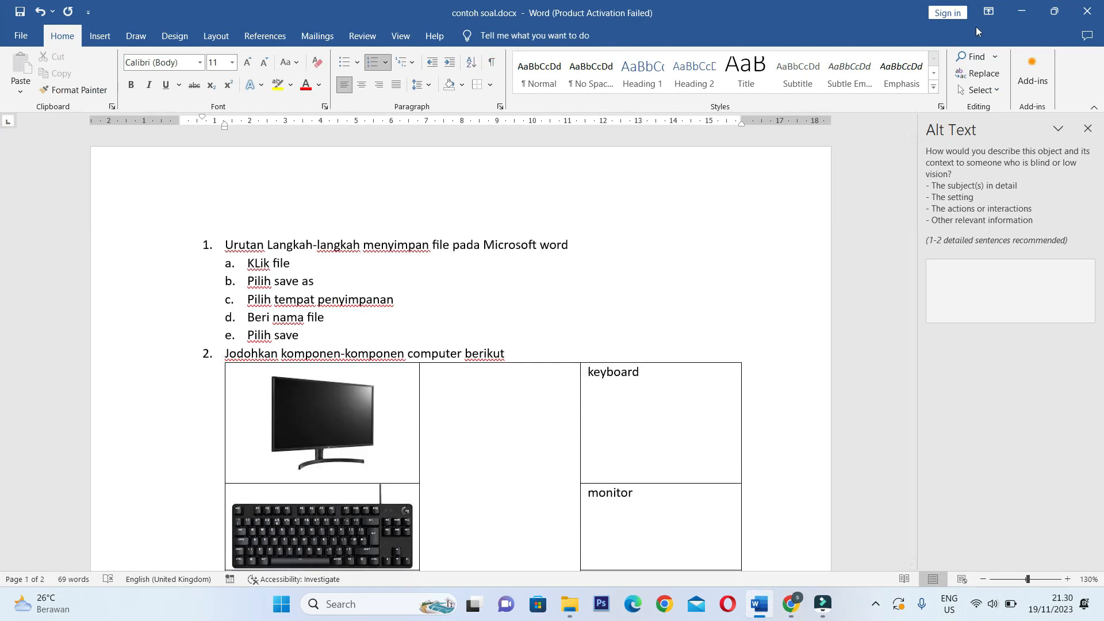
pyautogui.click(1021, 12)
# Enter "Yang Bukan termasuk komponen hardware pada sistem komputer" as the text of question 1.
pyautogui.click(577, 301)
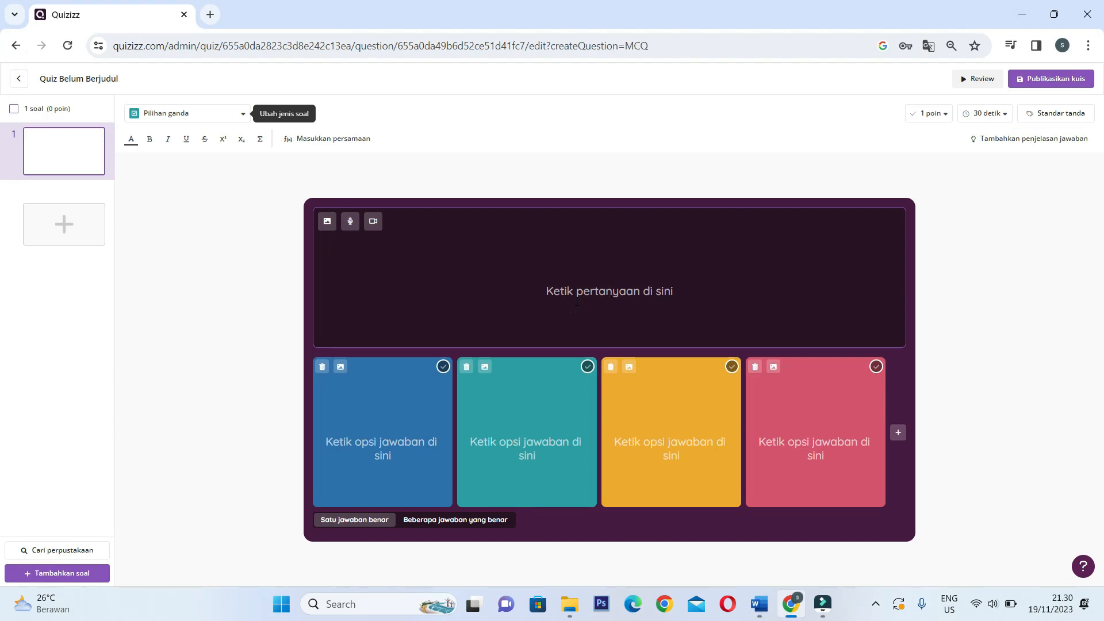
pyautogui.write('YAN')
pyautogui.press('BackSpace')
pyautogui.press('capslock')
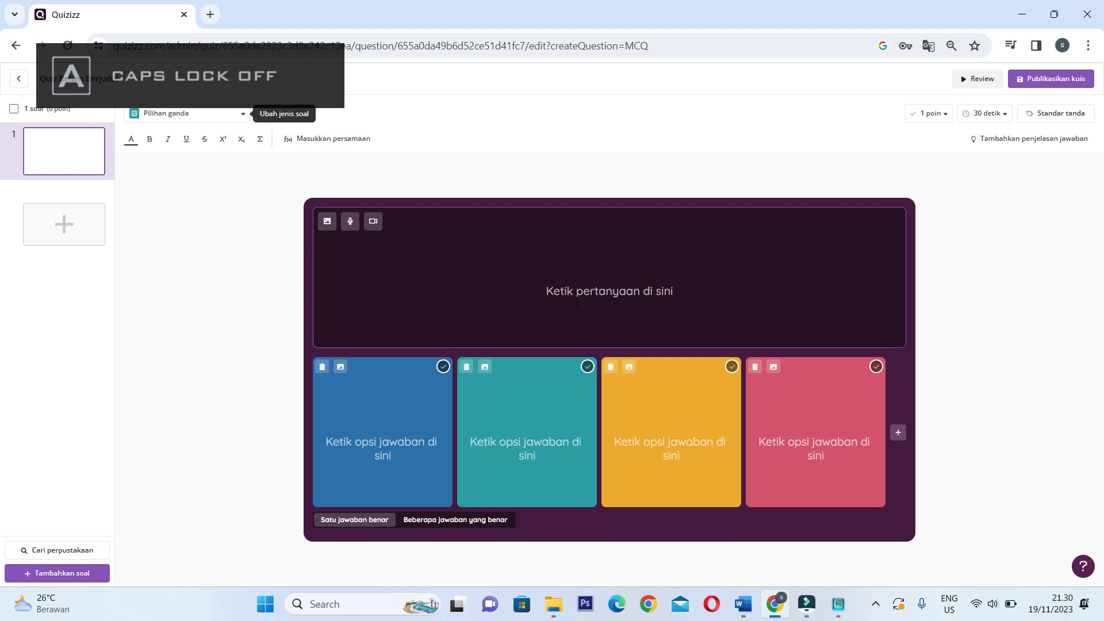
pyautogui.write('Yang Bukan termasuk komponen')
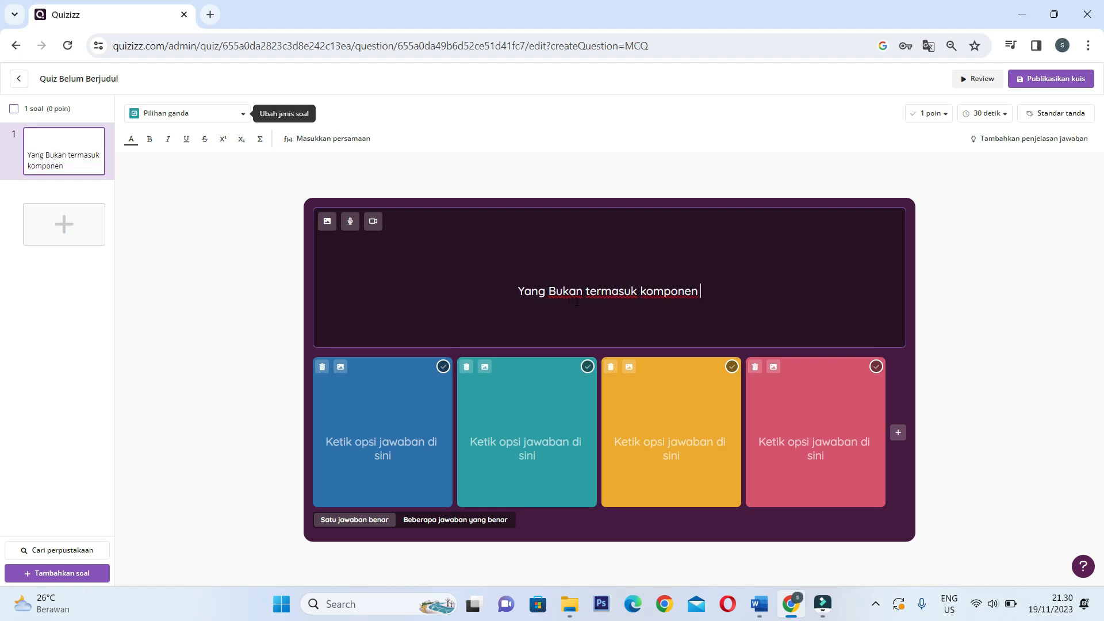
pyautogui.write(' hardware ')
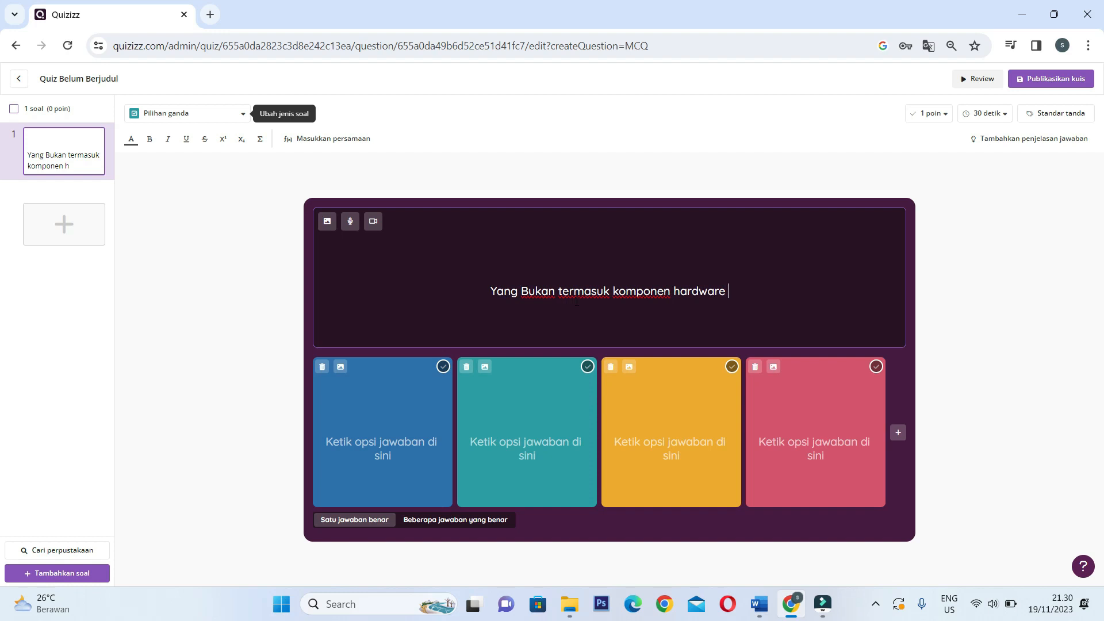
pyautogui.write('pada s')
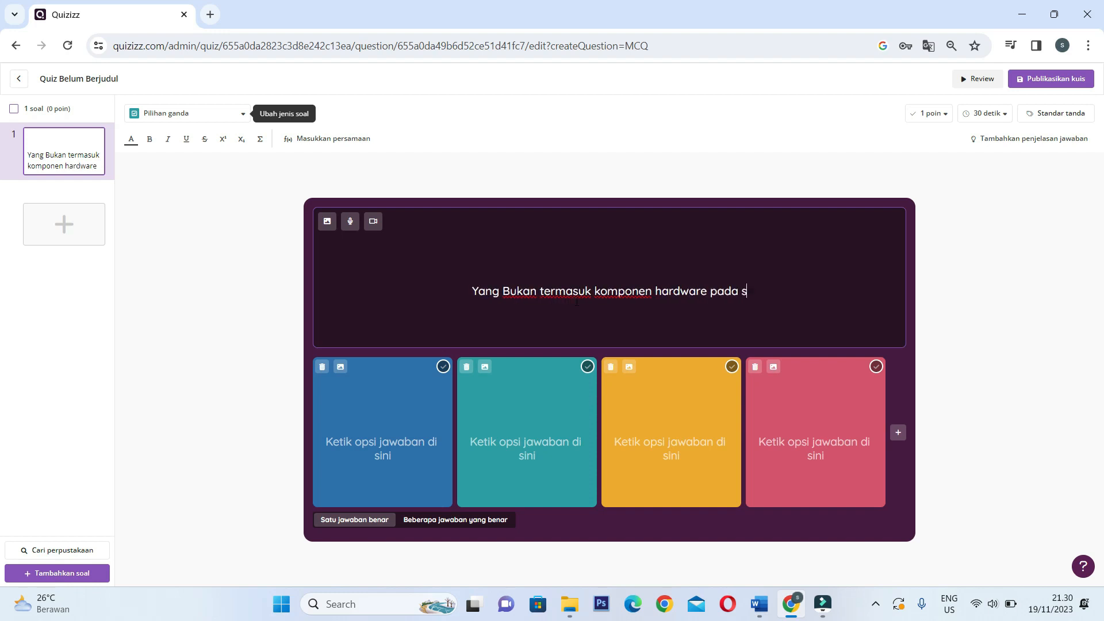
pyautogui.write('istem komputer')
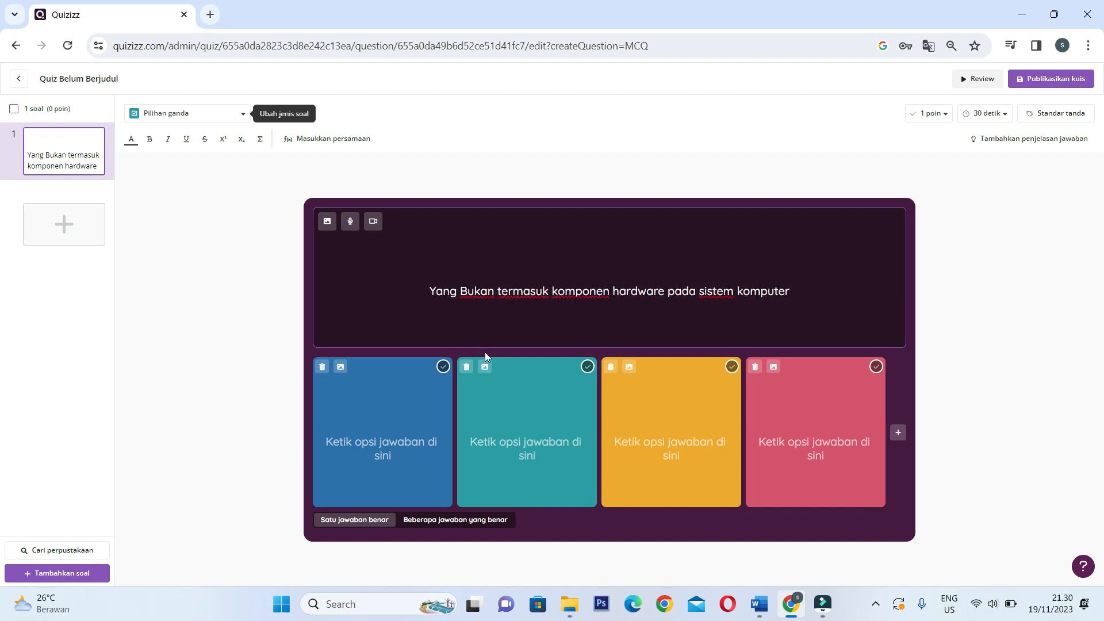
# Fill in the first three answer options of question 1 with "mouse", "keyboard" and "monitor".
pyautogui.click(402, 424)
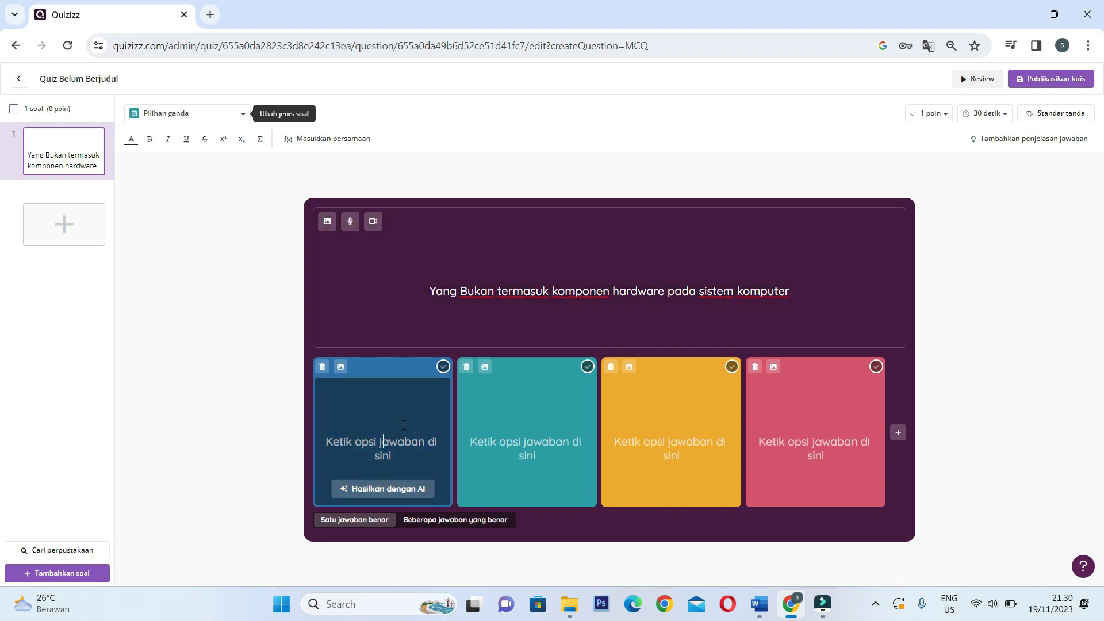
pyautogui.write('mouse')
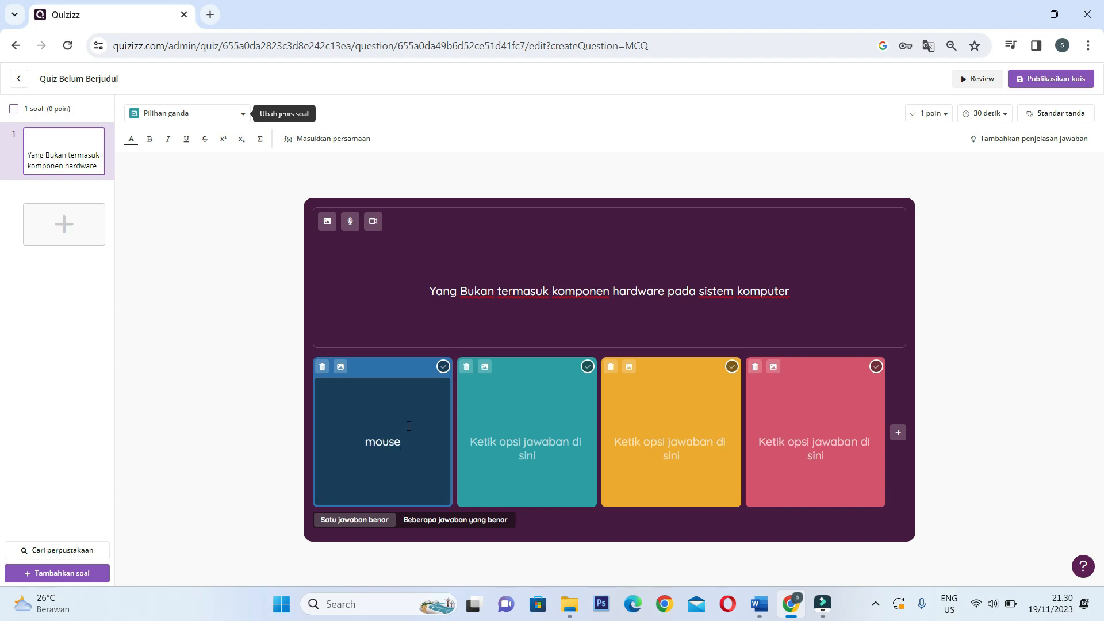
pyautogui.click(530, 458)
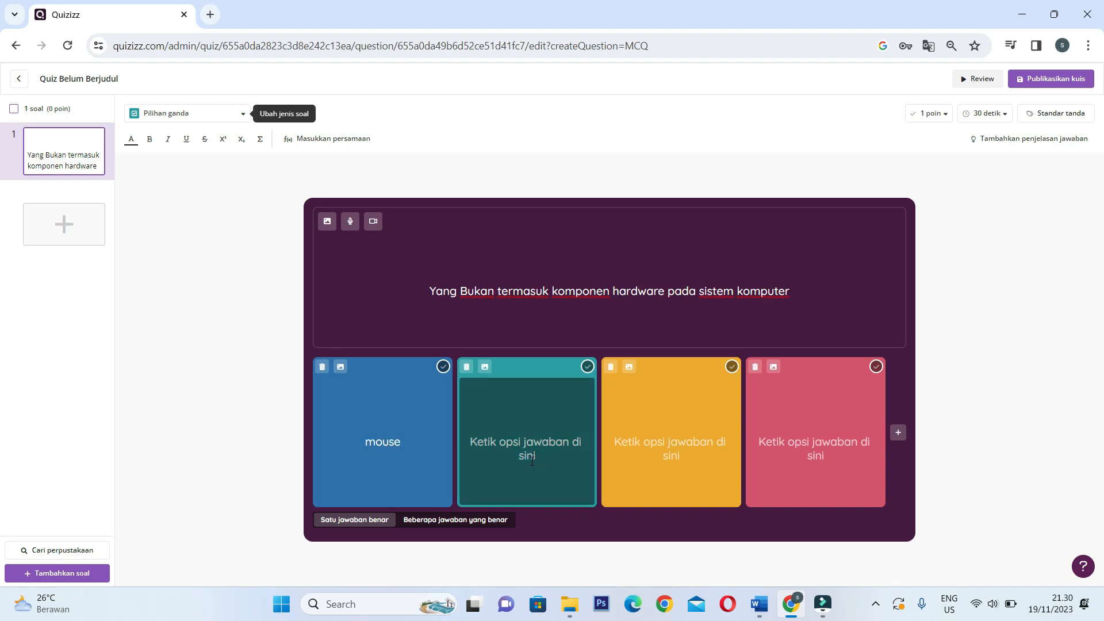
pyautogui.write('keyboard')
pyautogui.click(661, 450)
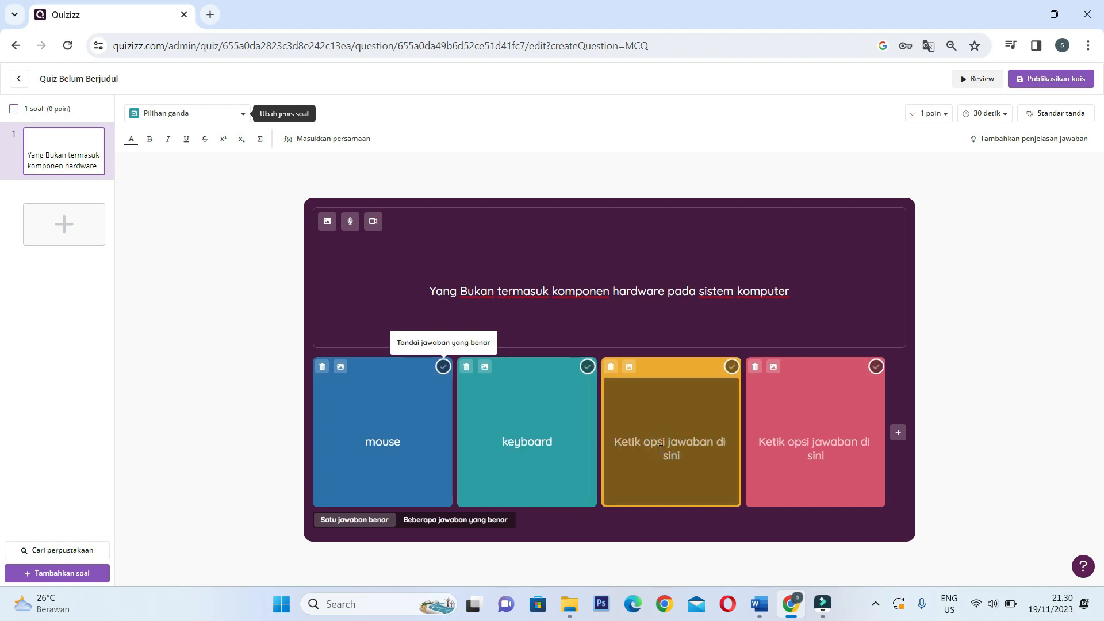
pyautogui.write('monitp')
pyautogui.press('BackSpace')
pyautogui.write('or')
# Enter "windows" as the fourth answer option of question 1 and mark it as the correct answer.
pyautogui.click(817, 440)
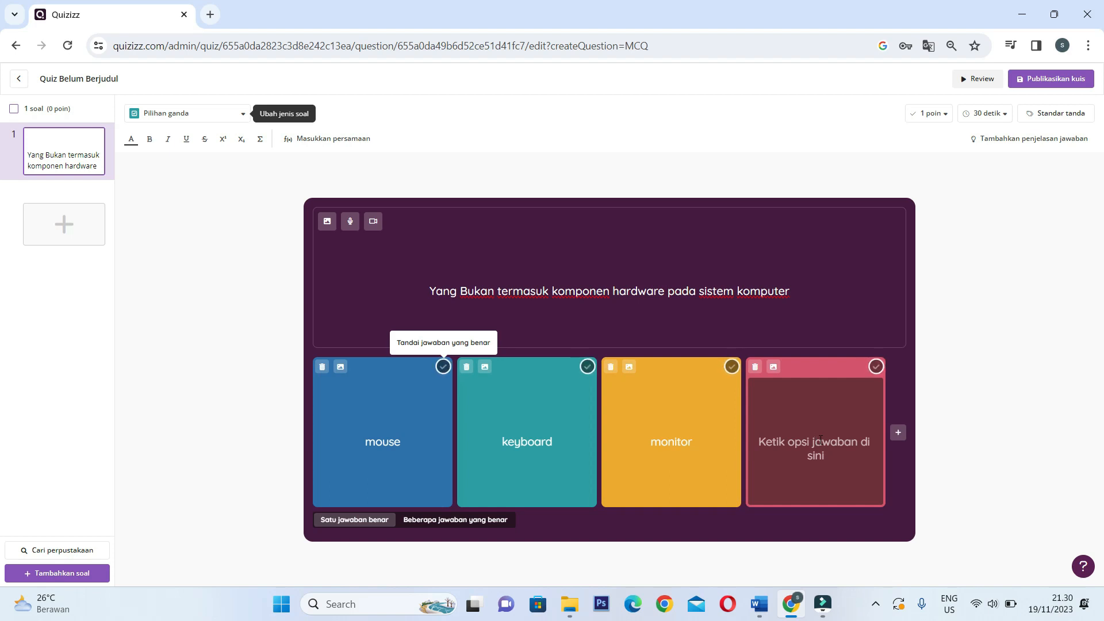
pyautogui.write('win')
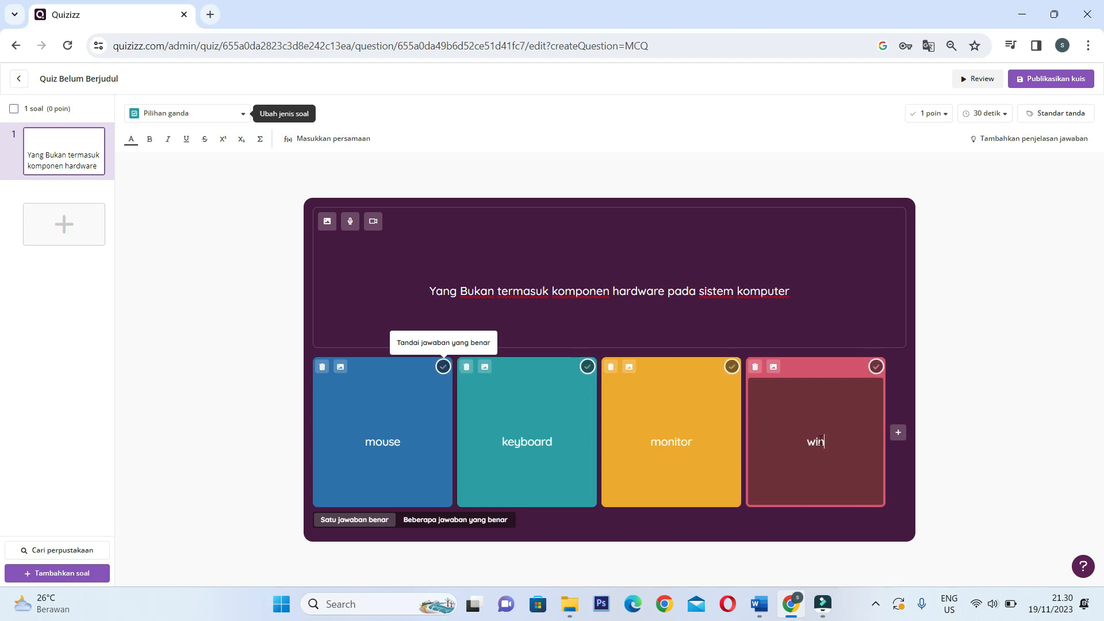
pyautogui.write('dows')
pyautogui.click(876, 371)
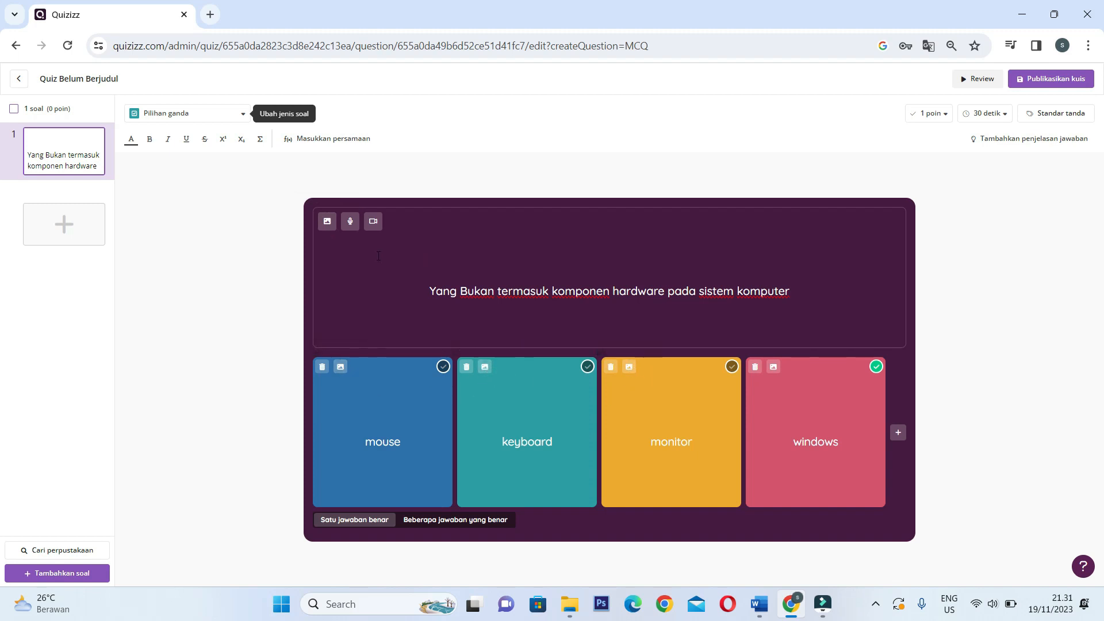
# Search the web for "monitor" images for question 1, browse them, and close the search without adding one.
pyautogui.click(326, 223)
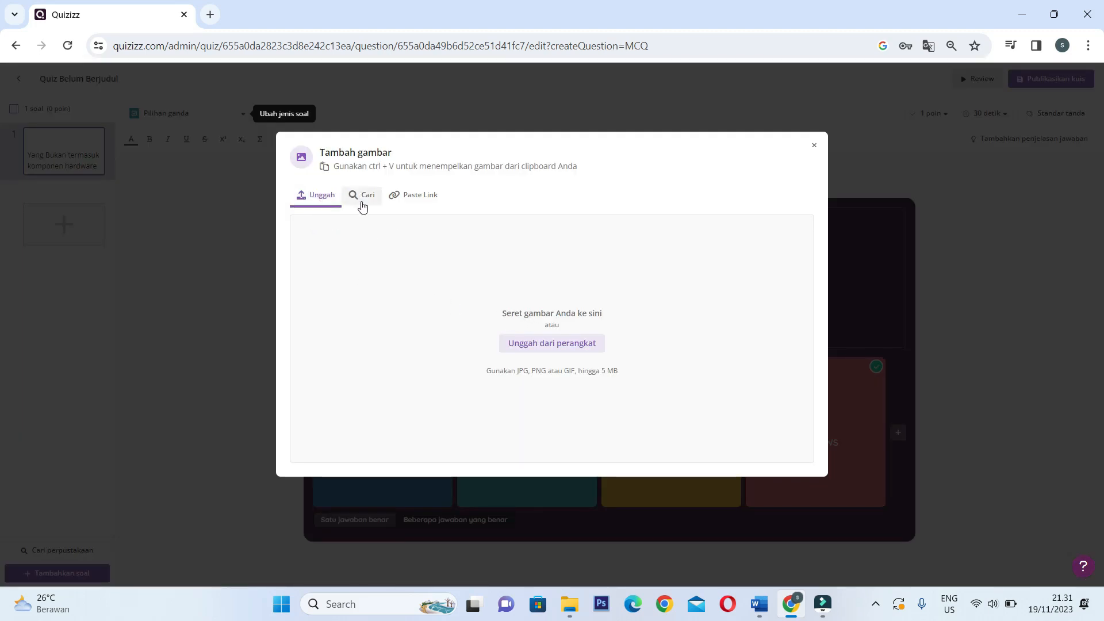
pyautogui.click(363, 201)
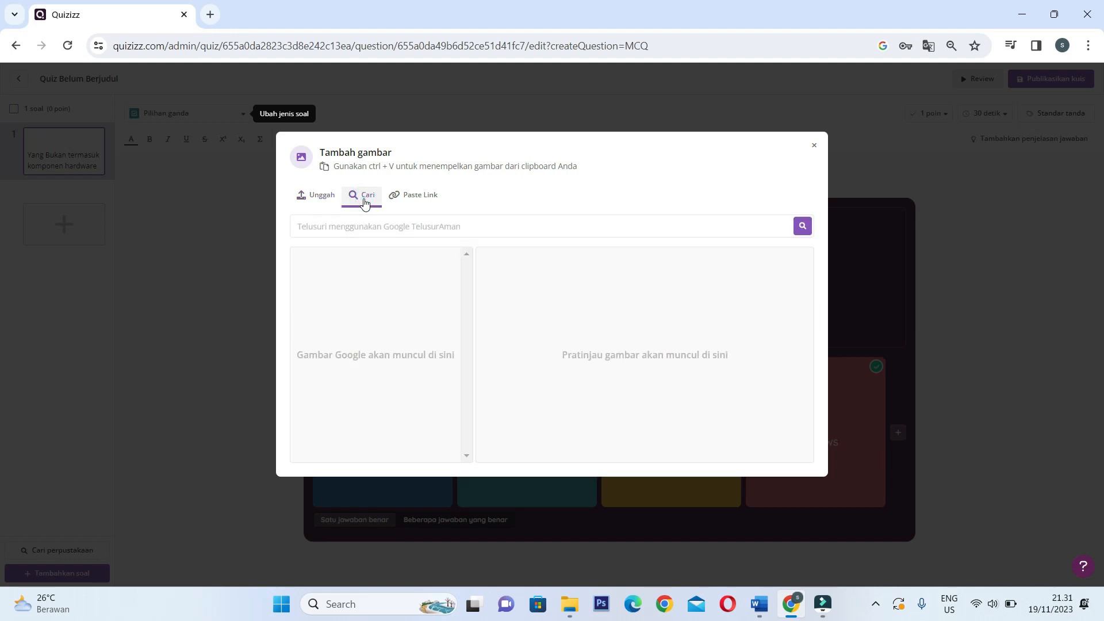
pyautogui.click(369, 226)
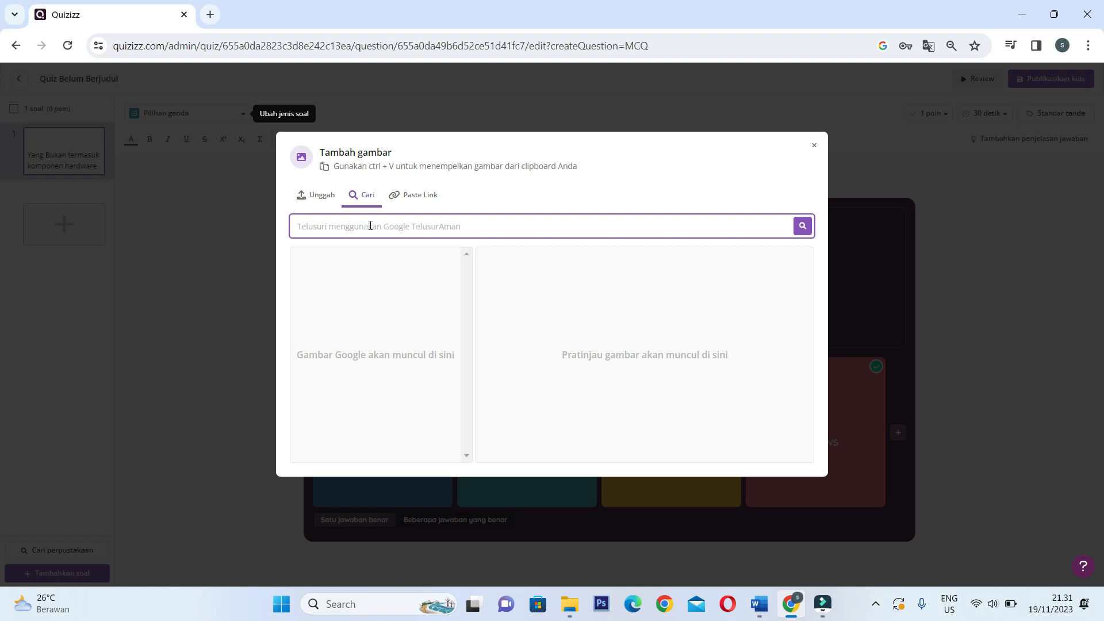
pyautogui.write('moni')
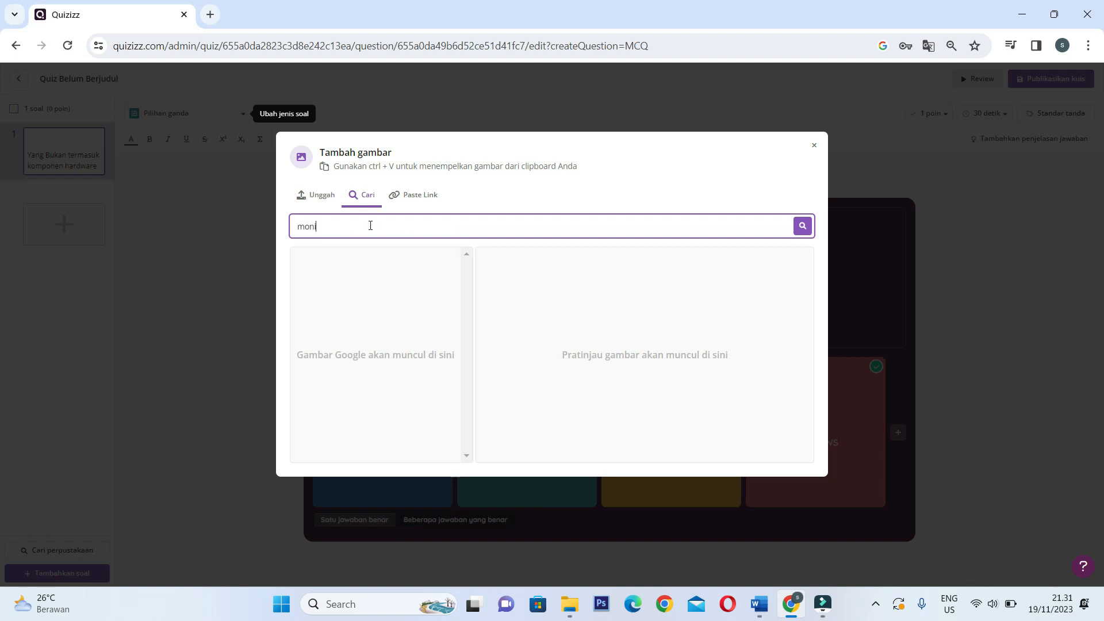
pyautogui.press('Return')
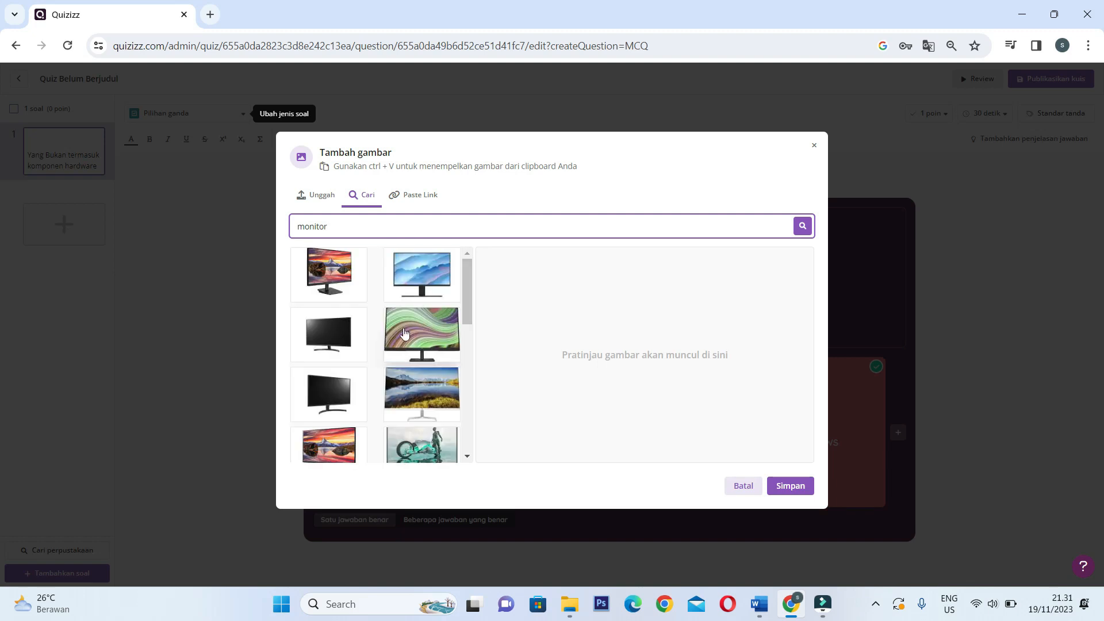
pyautogui.scroll(-3, 413, 332)
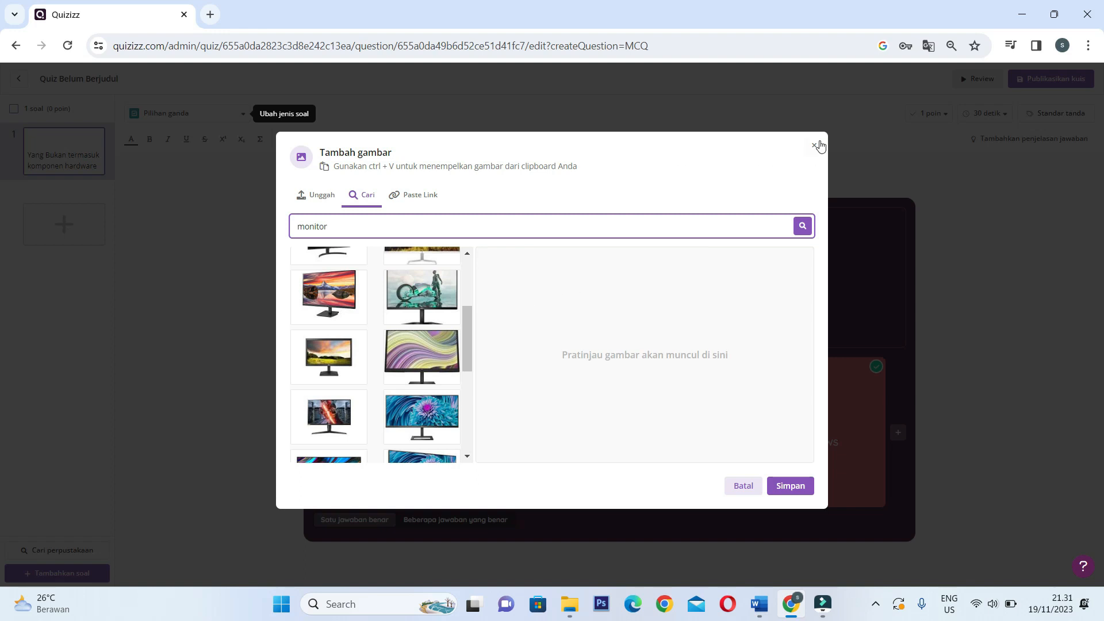
pyautogui.click(814, 147)
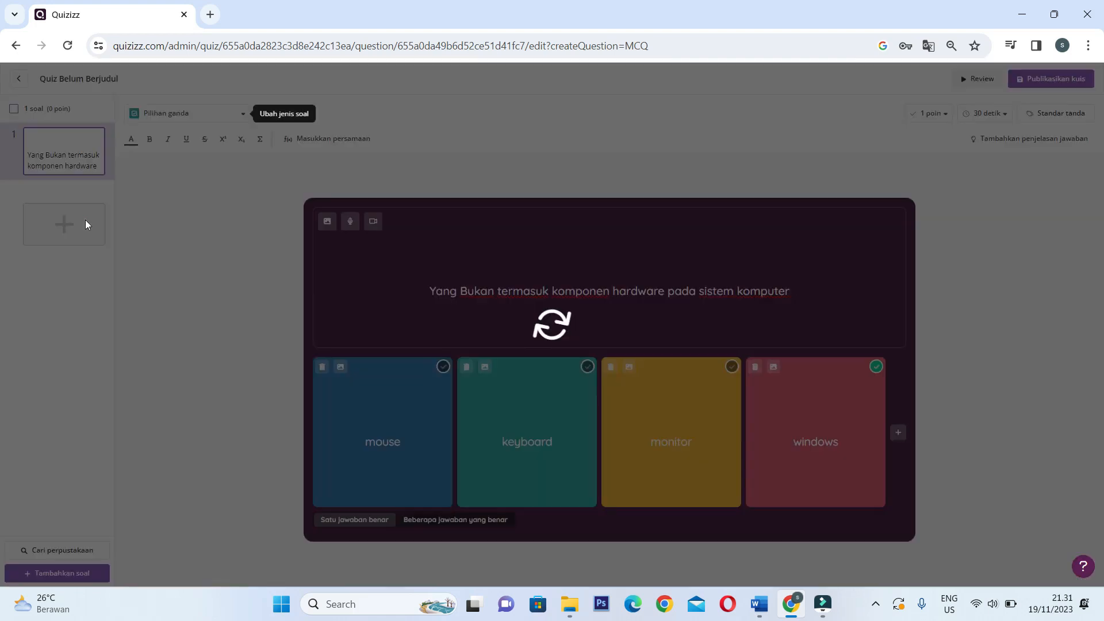
# Add a second Pilihan ganda question and set it to Beberapa jawaban yang benar.
pyautogui.click(86, 224)
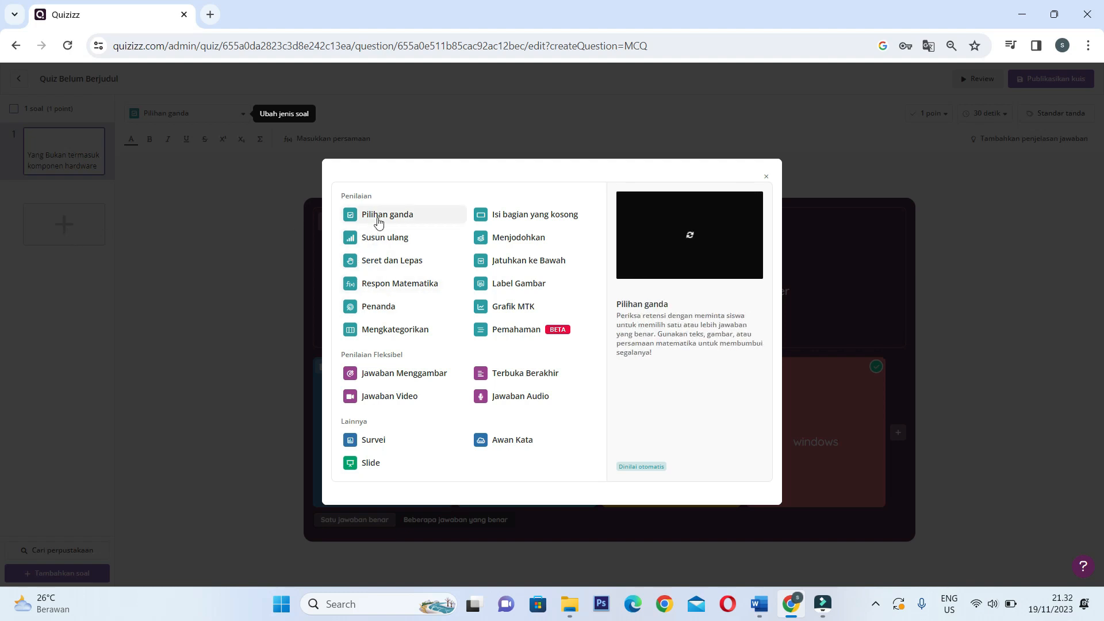
pyautogui.click(395, 216)
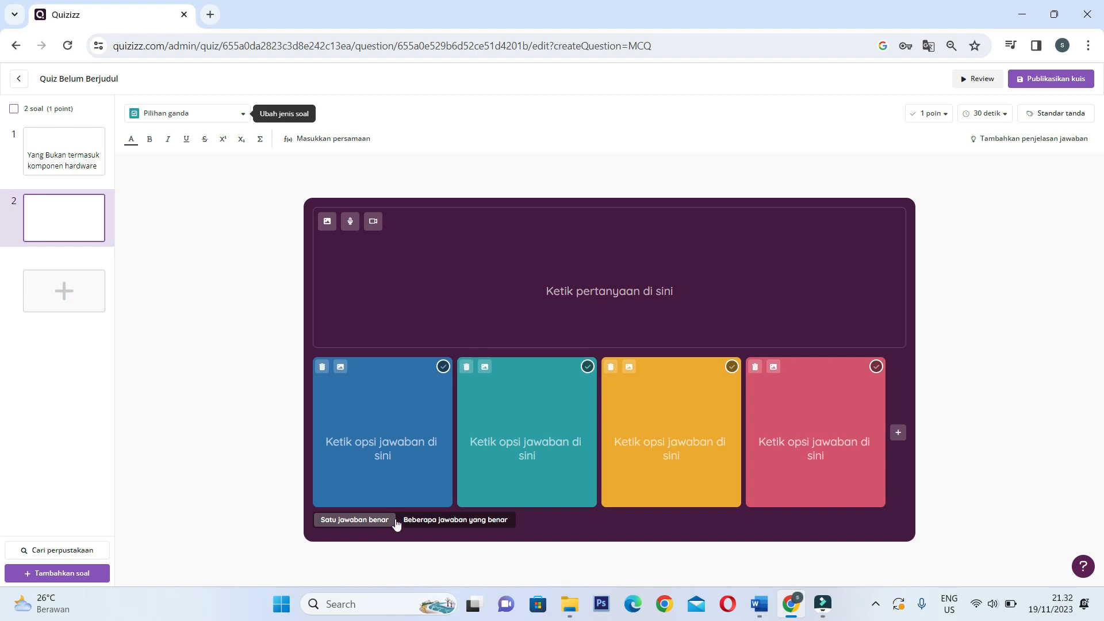
pyautogui.click(432, 520)
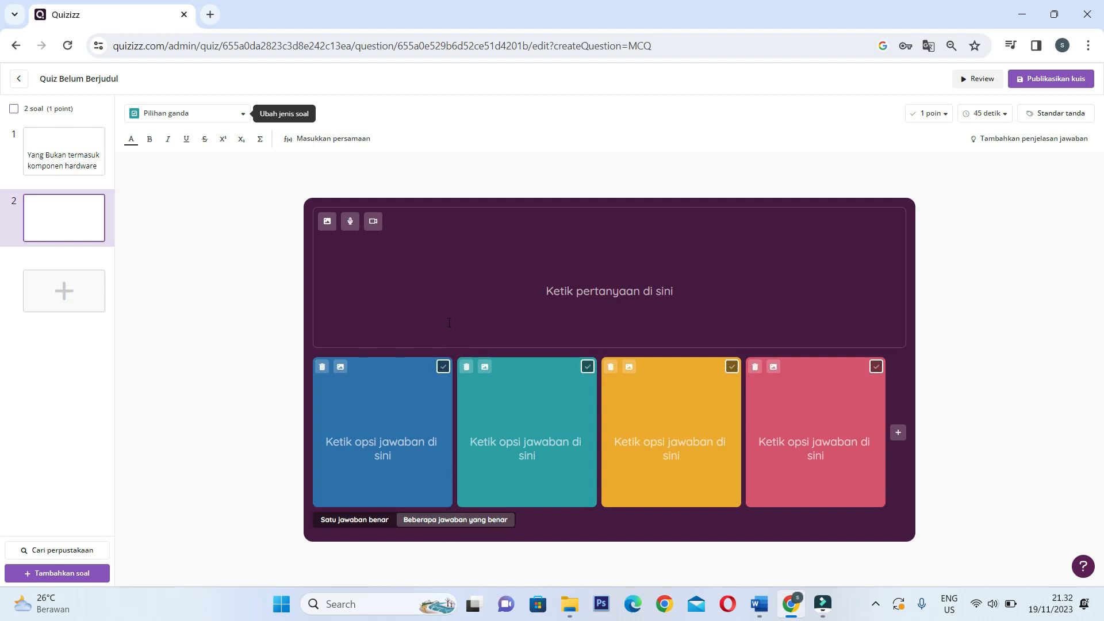
# Enter "yanng termasuk komponen sistem komputer" as the text of question 2.
pyautogui.click(518, 317)
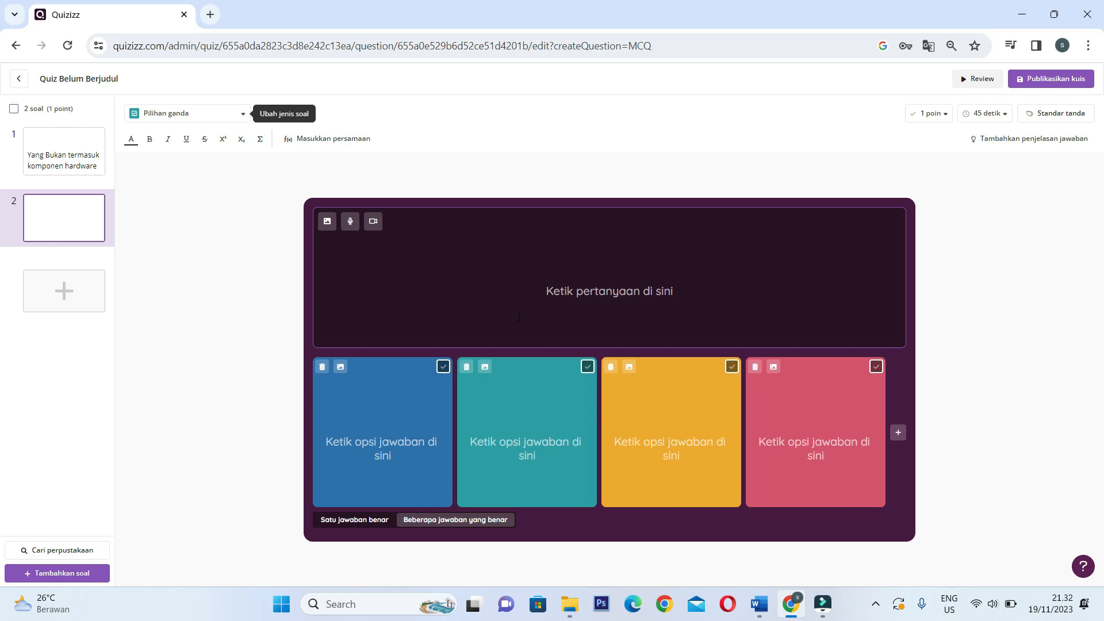
pyautogui.write('yanng')
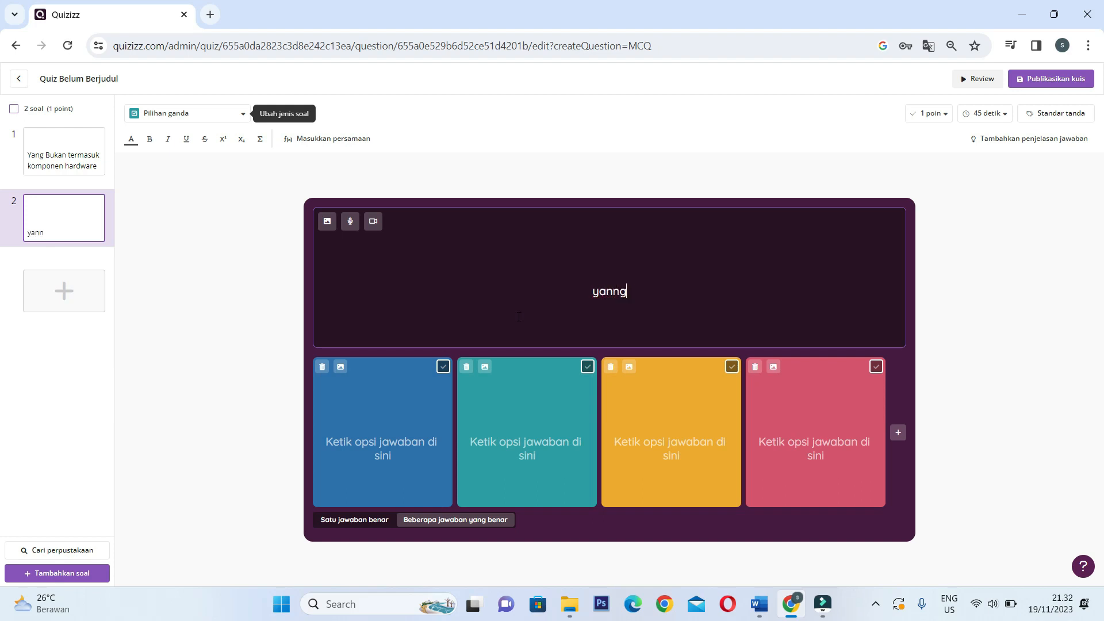
pyautogui.write(' termasuk ')
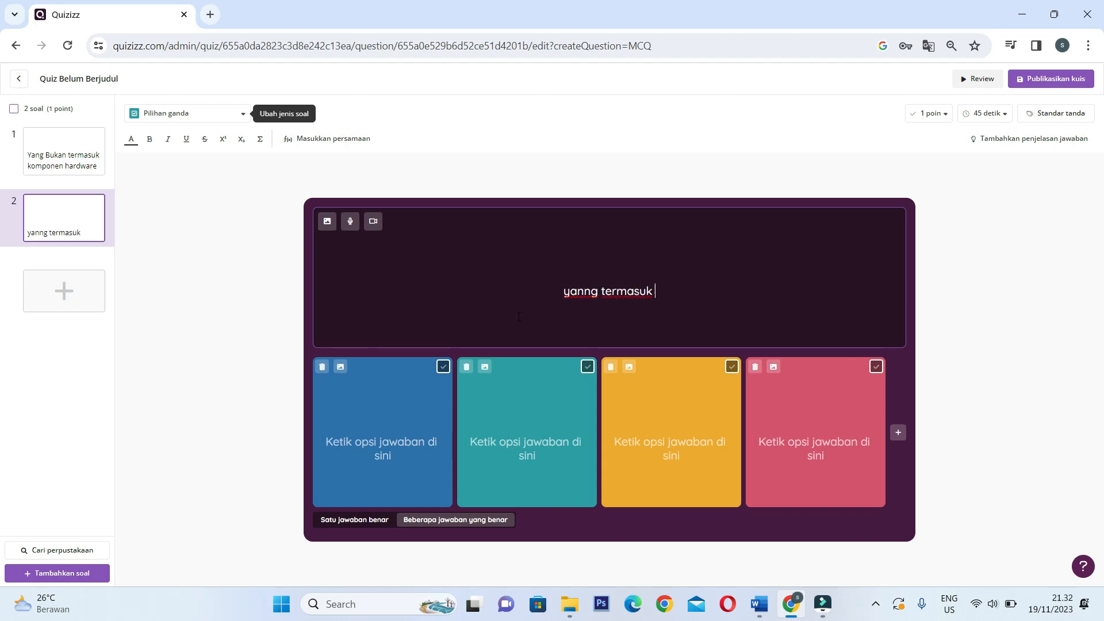
pyautogui.write('komp')
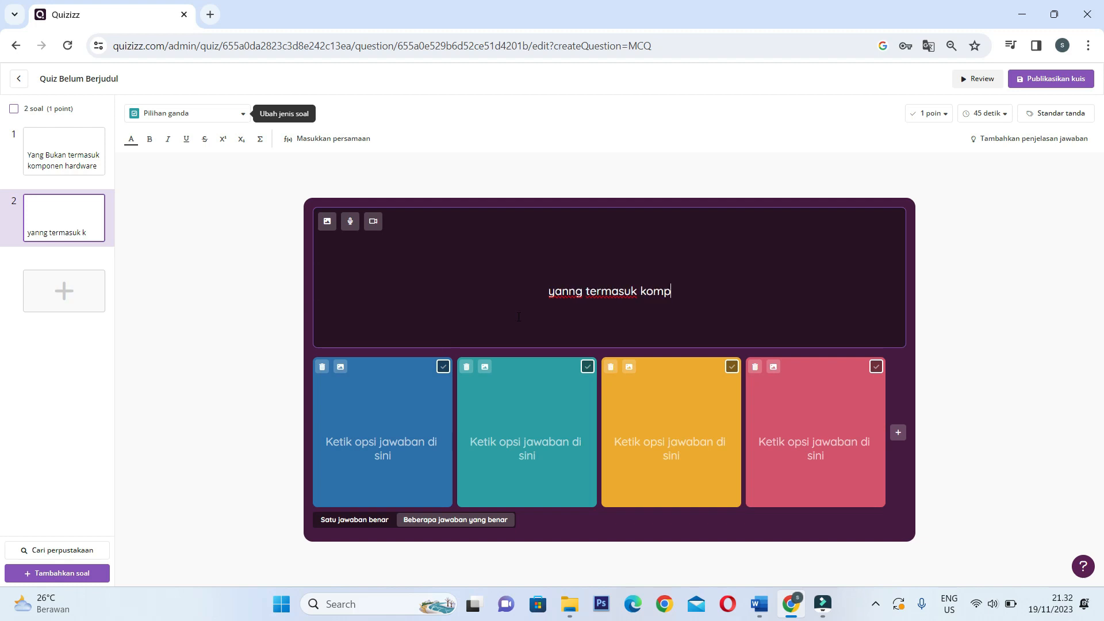
pyautogui.write('onen siste')
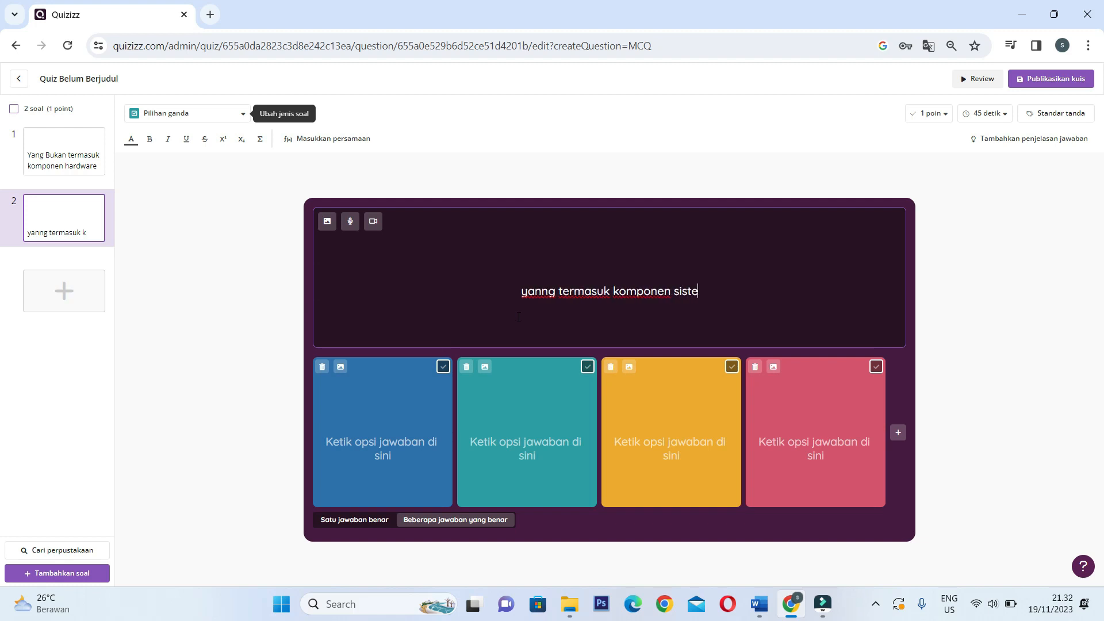
pyautogui.write('m komputer')
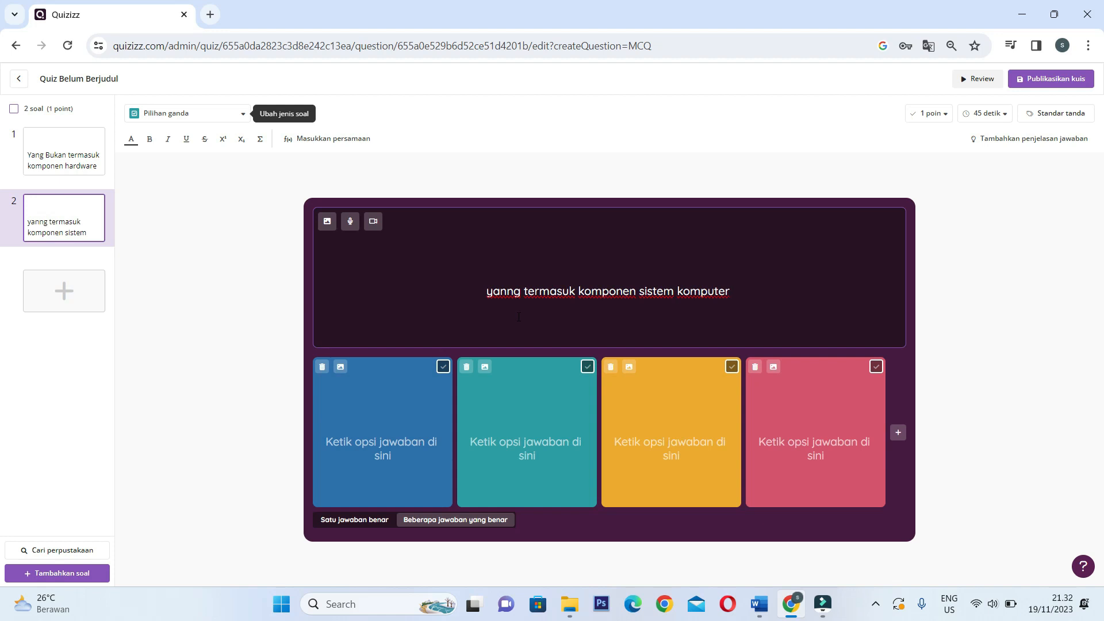
# Insert "software pada" before "sistem komputer" in question 2 and end the sentence with "....".
pyautogui.click(639, 291)
pyautogui.write('softwar')
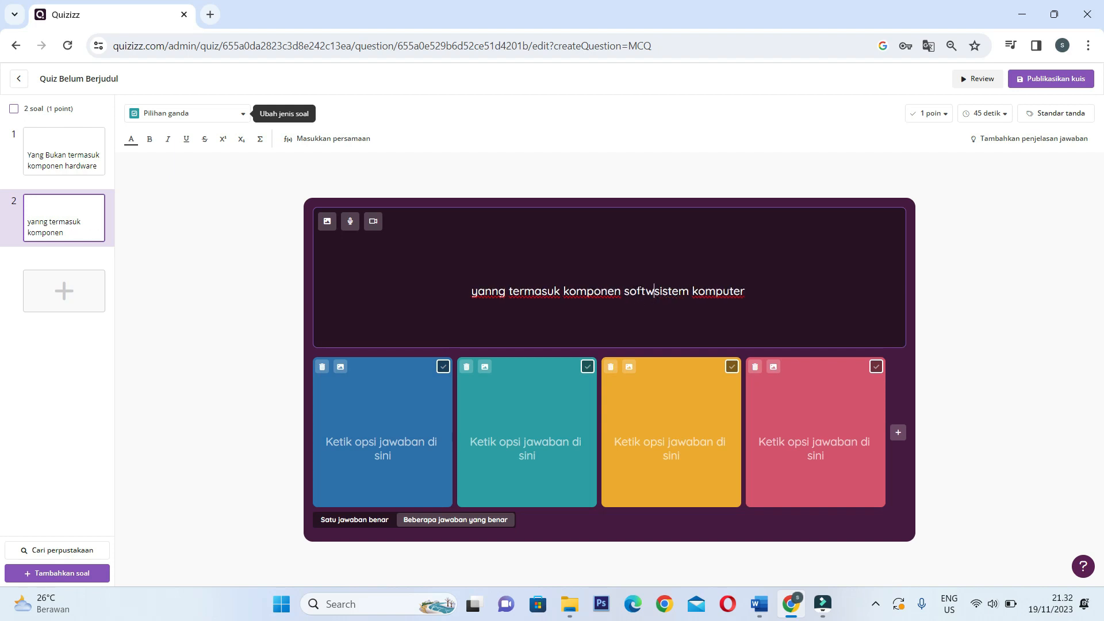
pyautogui.write('e pada')
pyautogui.click(787, 291)
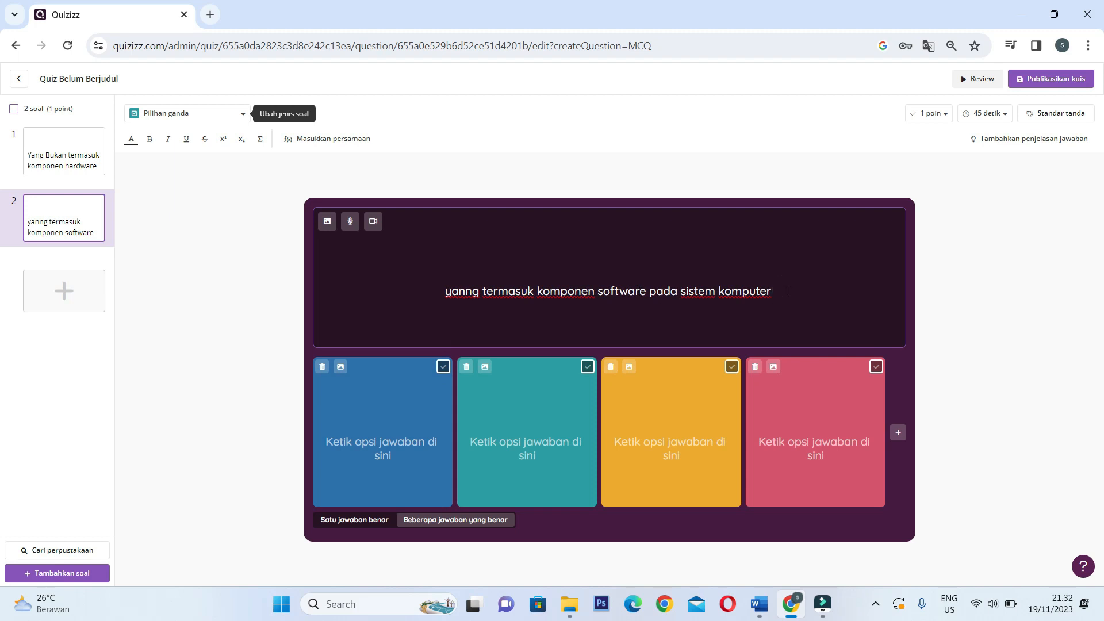
pyautogui.press('BackSpace')
pyautogui.write('....')
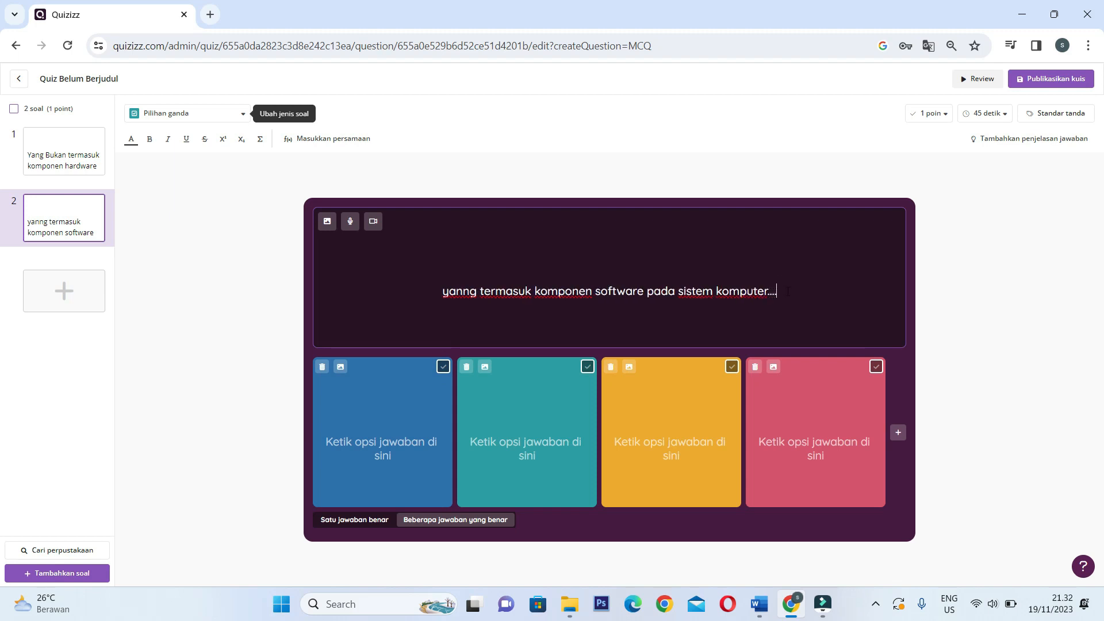
# Fill in the first two answer options of question 2 with "monitor" and "keyboard".
pyautogui.click(354, 461)
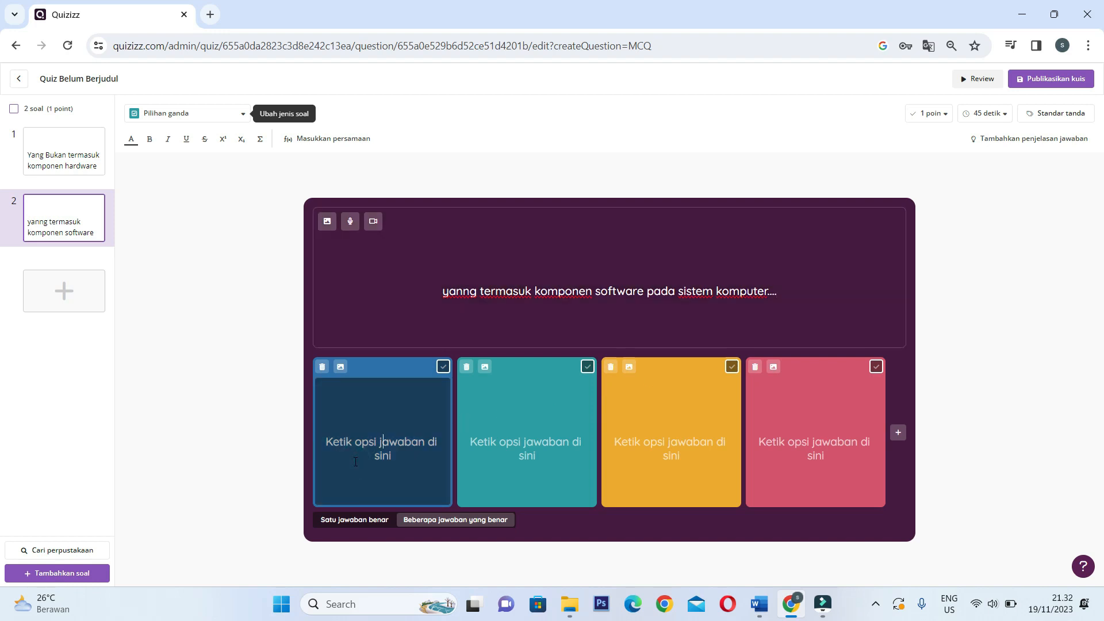
pyautogui.write('monitp')
pyautogui.press('BackSpace')
pyautogui.write('or')
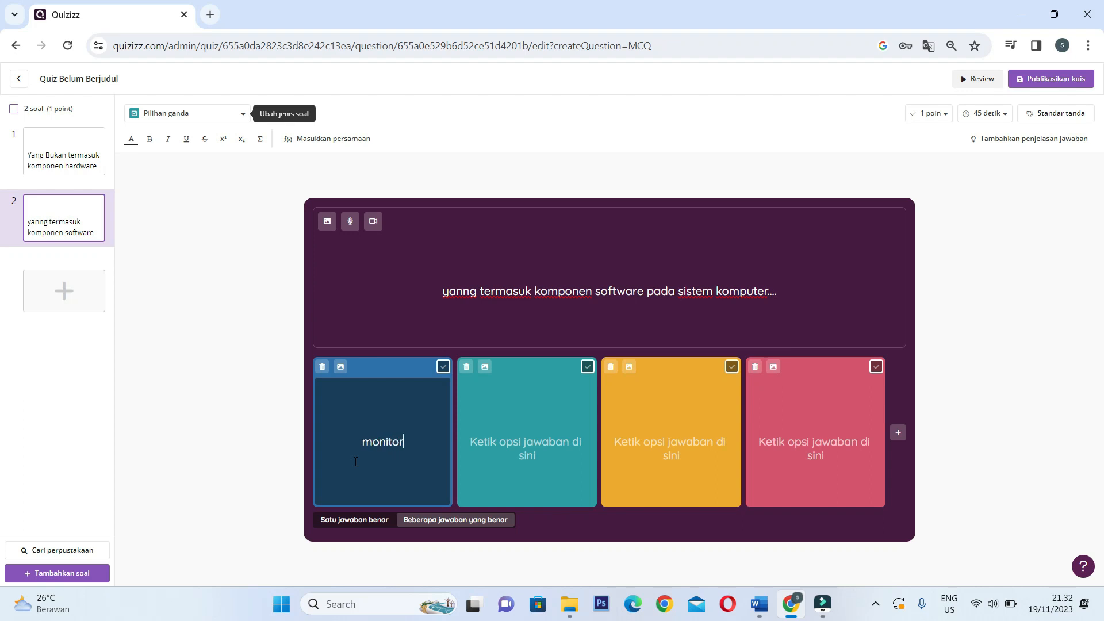
pyautogui.click(500, 444)
pyautogui.write('har')
pyautogui.press('BackSpace')
pyautogui.press('BackSpace')
pyautogui.press('BackSpace')
pyautogui.write('ke')
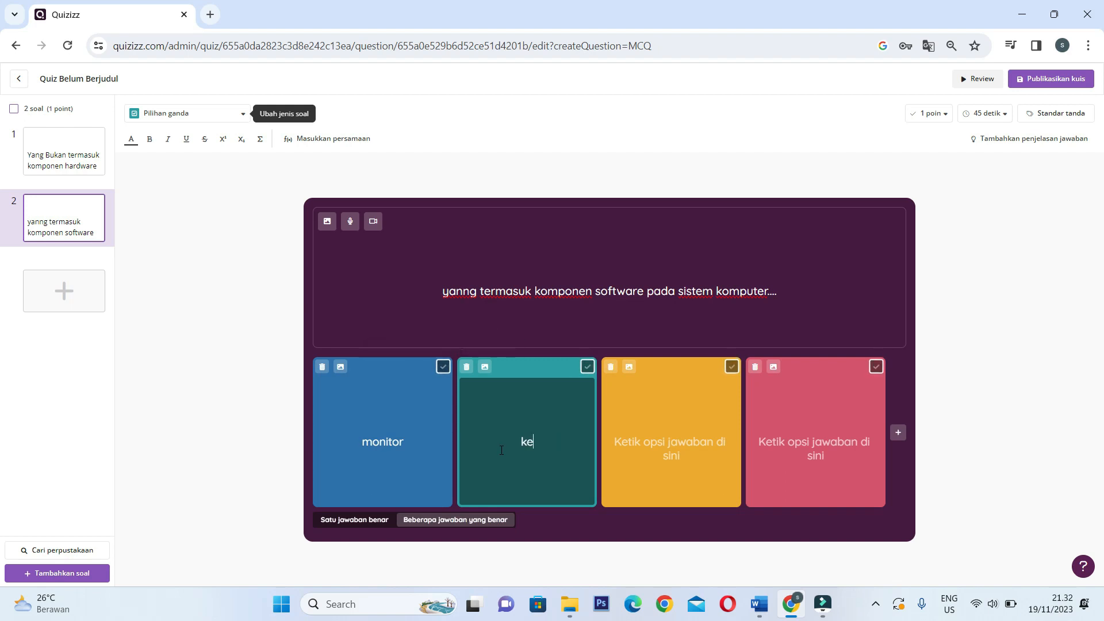
pyautogui.write('yboard')
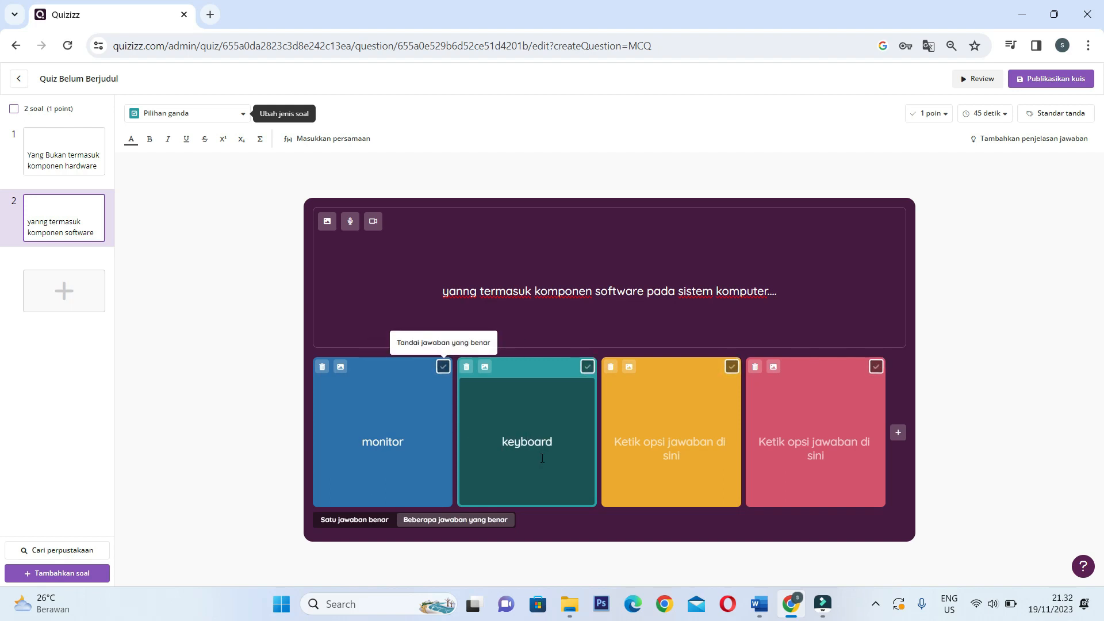
# Enter "windows" and "microsoft office" as the third and fourth answer options of question 2 and mark both as correct.
pyautogui.click(664, 455)
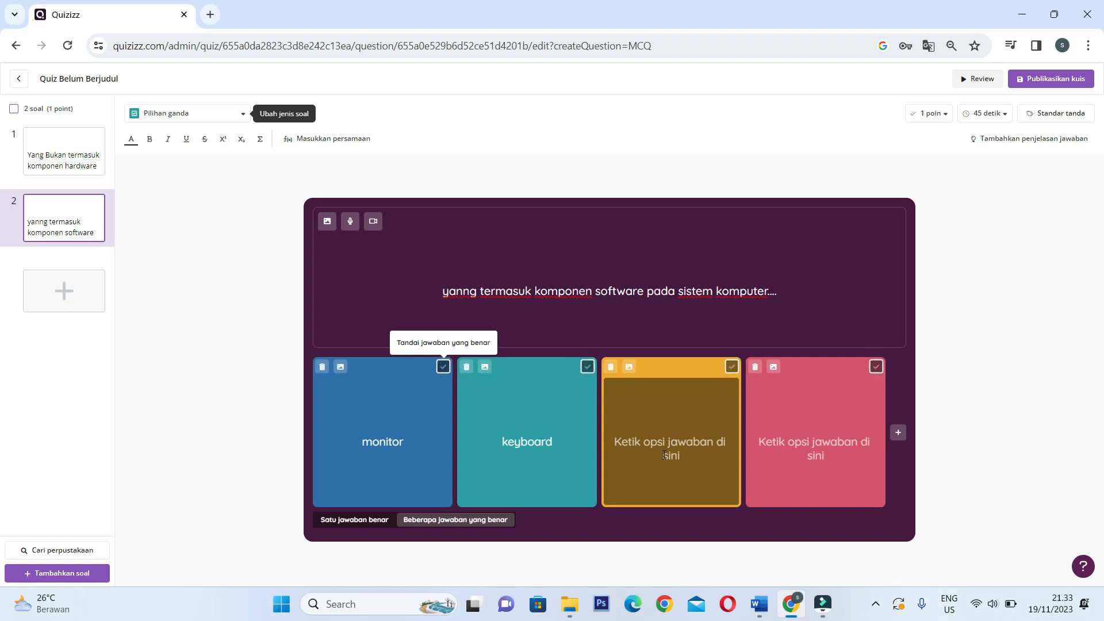
pyautogui.write('windows')
pyautogui.click(817, 454)
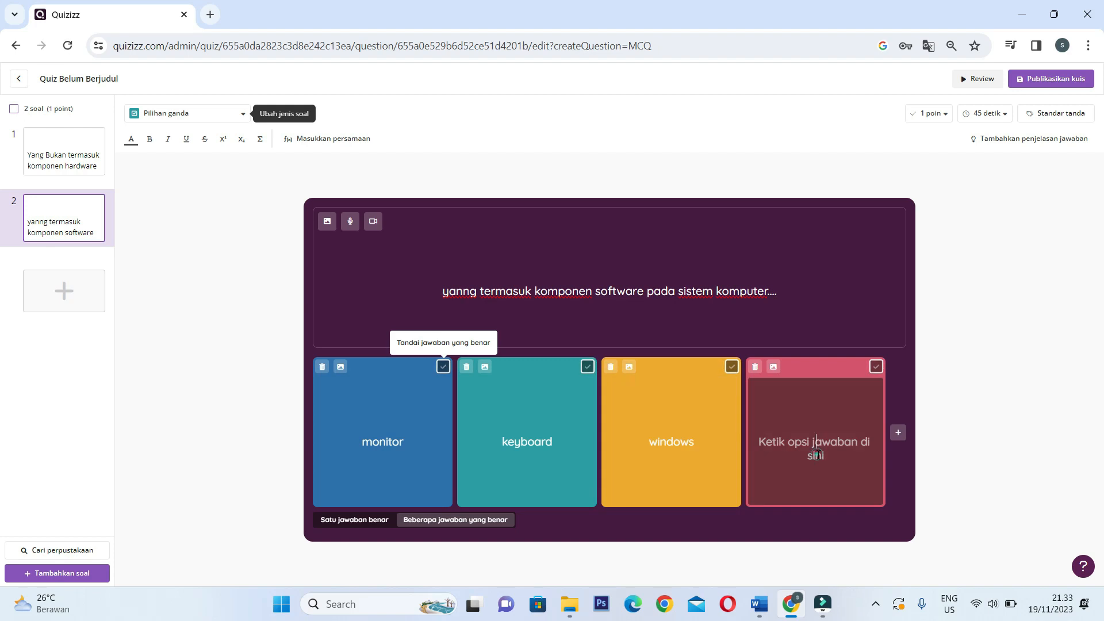
pyautogui.write('mi')
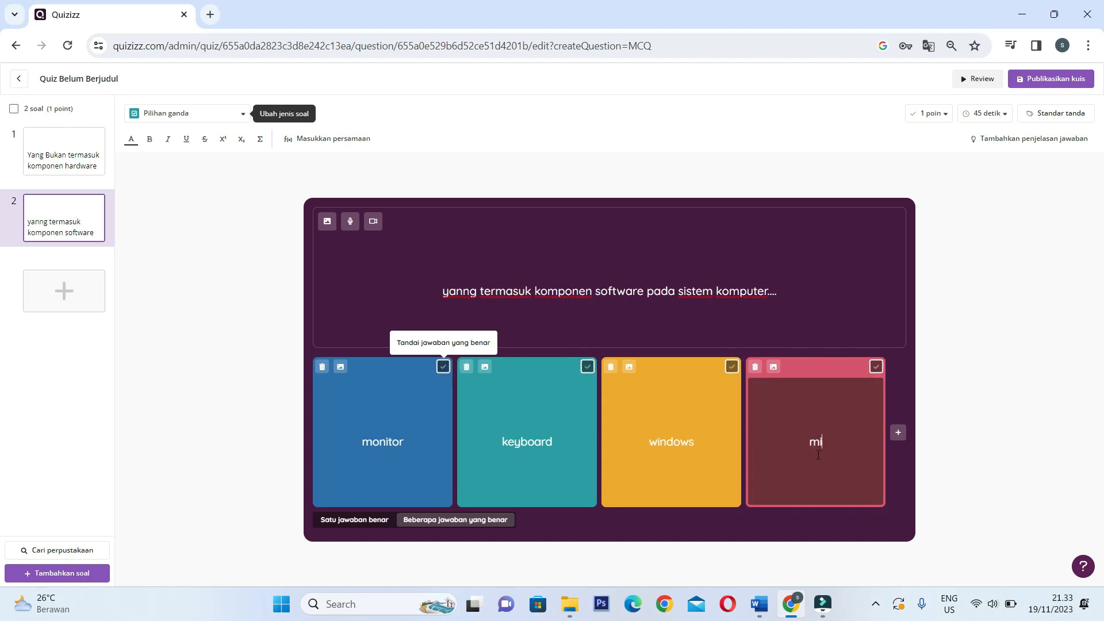
pyautogui.write('crosoft office')
pyautogui.click(732, 366)
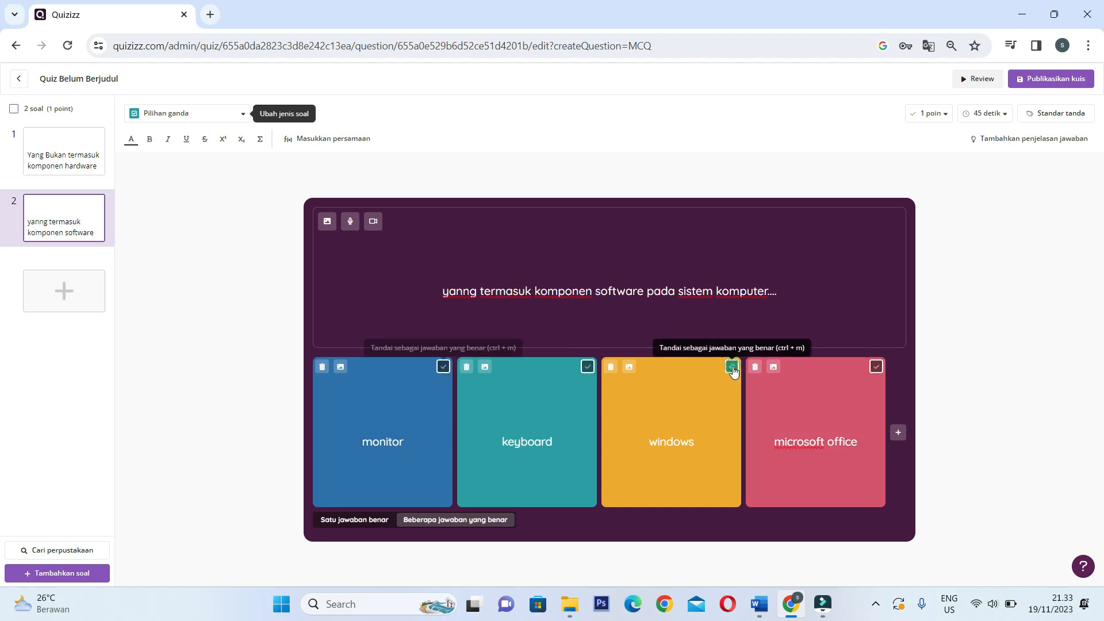
pyautogui.click(876, 366)
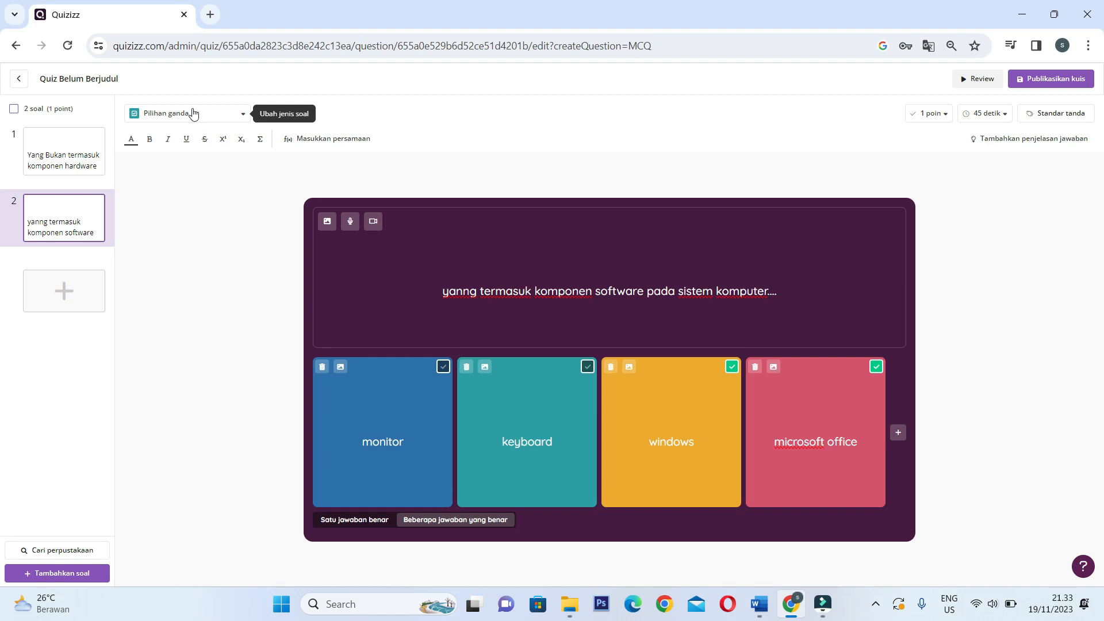
# Add a third question of the type Isi bagian yang kosong.
pyautogui.click(74, 297)
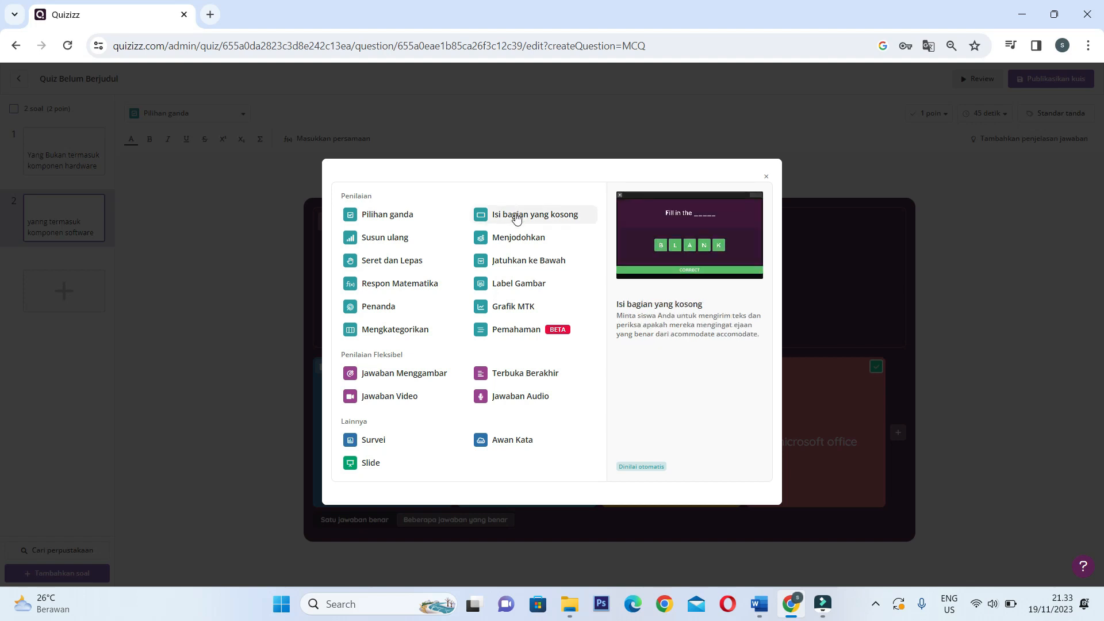
pyautogui.click(516, 215)
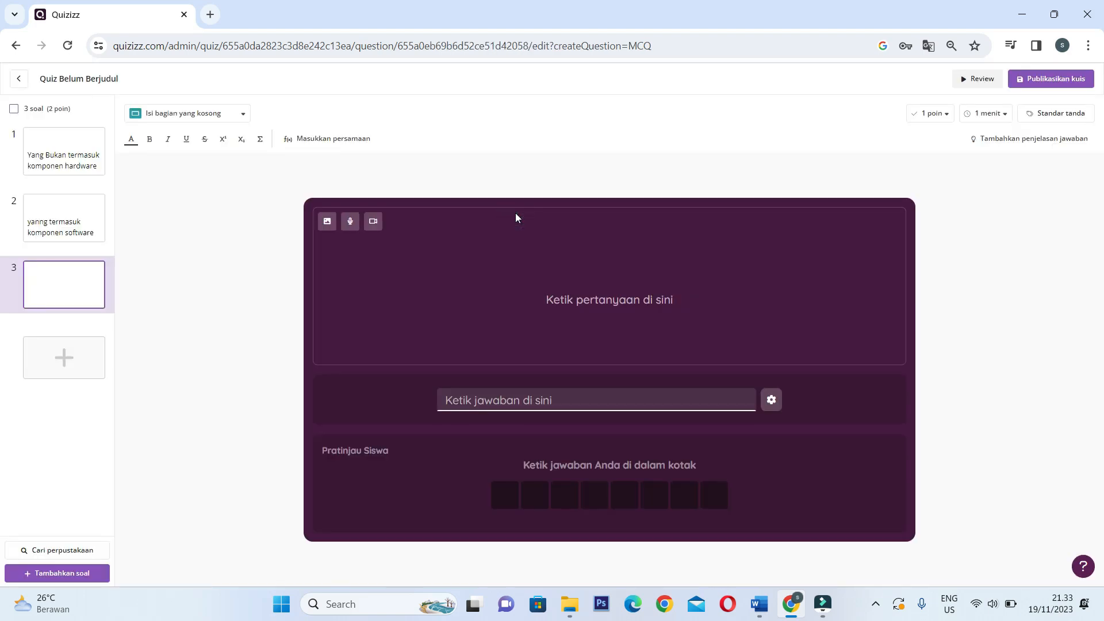
pyautogui.click(553, 288)
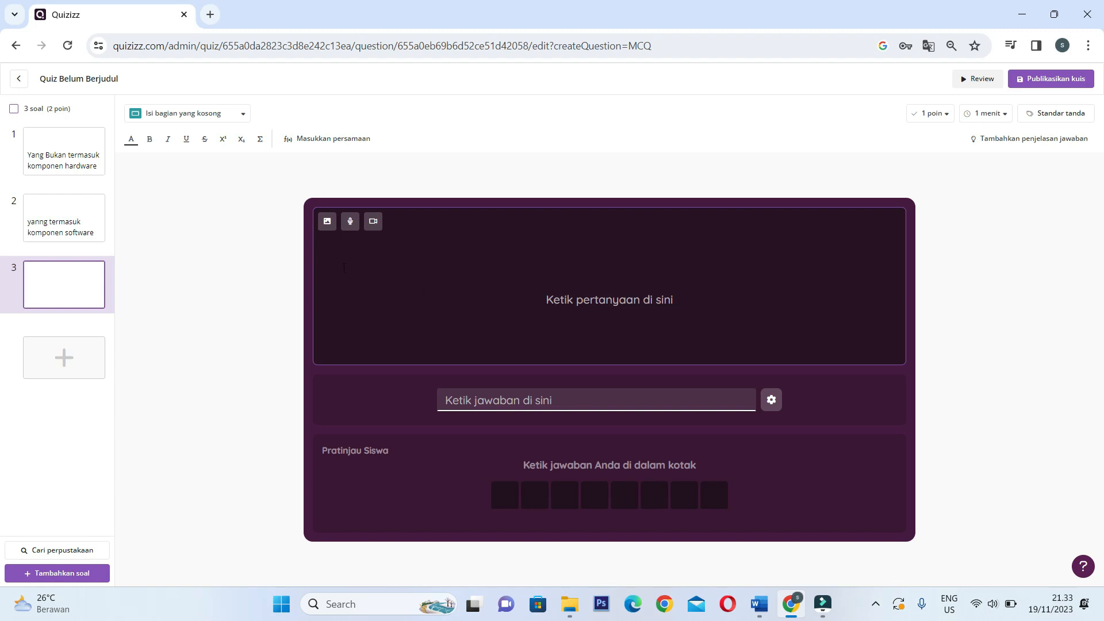
# Search the web for "mouse" images and add the dark grey logi computer mouse picture to question 3.
pyautogui.click(326, 222)
pyautogui.click(363, 196)
pyautogui.click(364, 226)
pyautogui.write('mou')
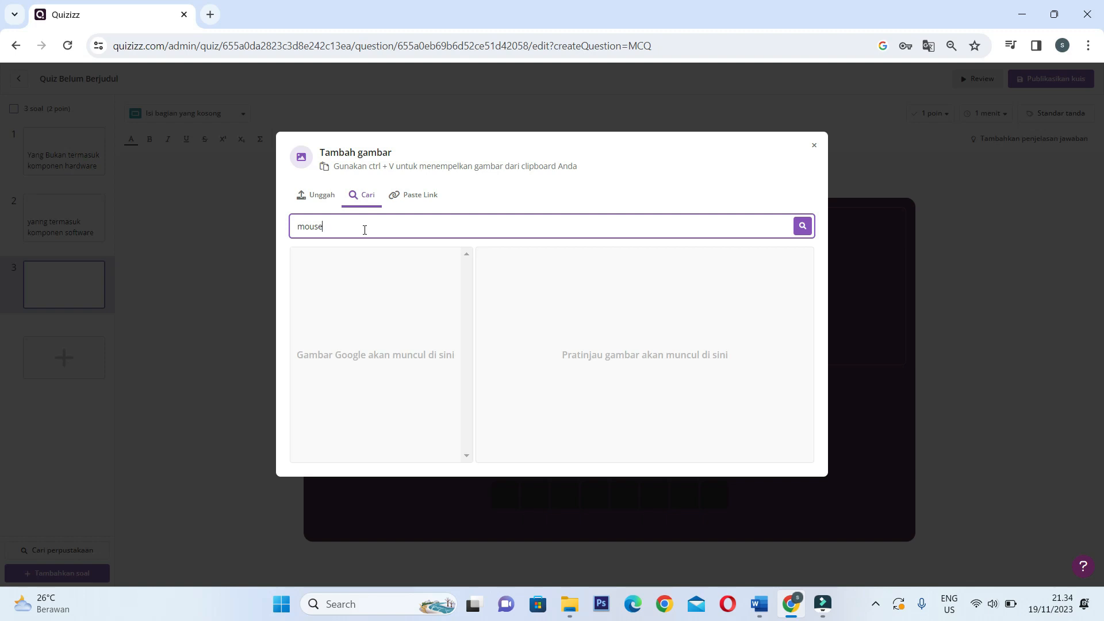
pyautogui.write('se')
pyautogui.click(803, 226)
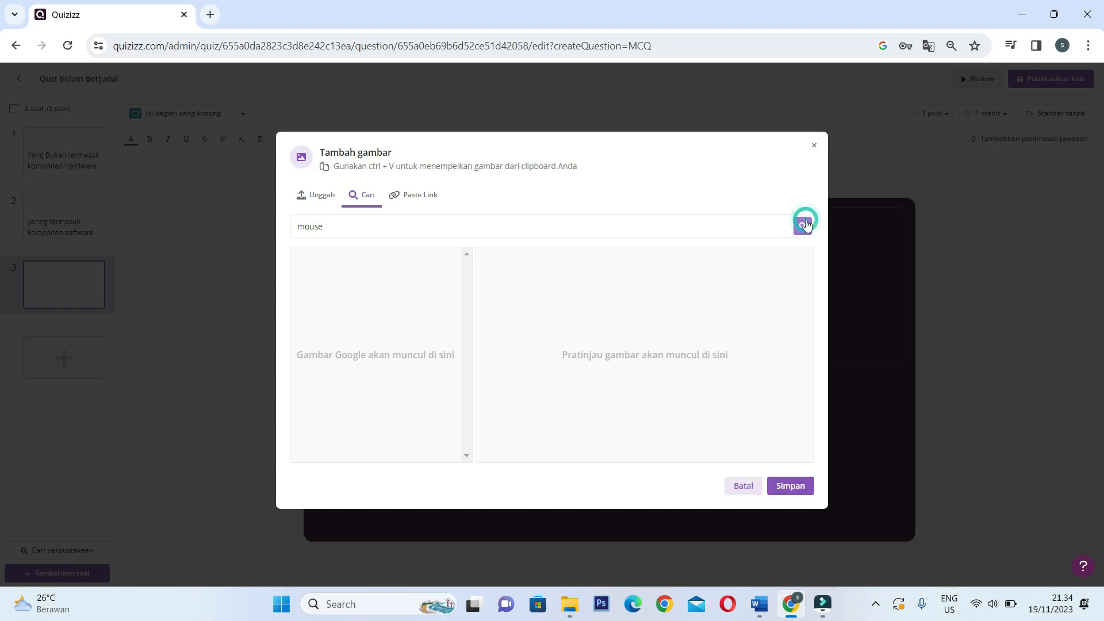
pyautogui.click(329, 326)
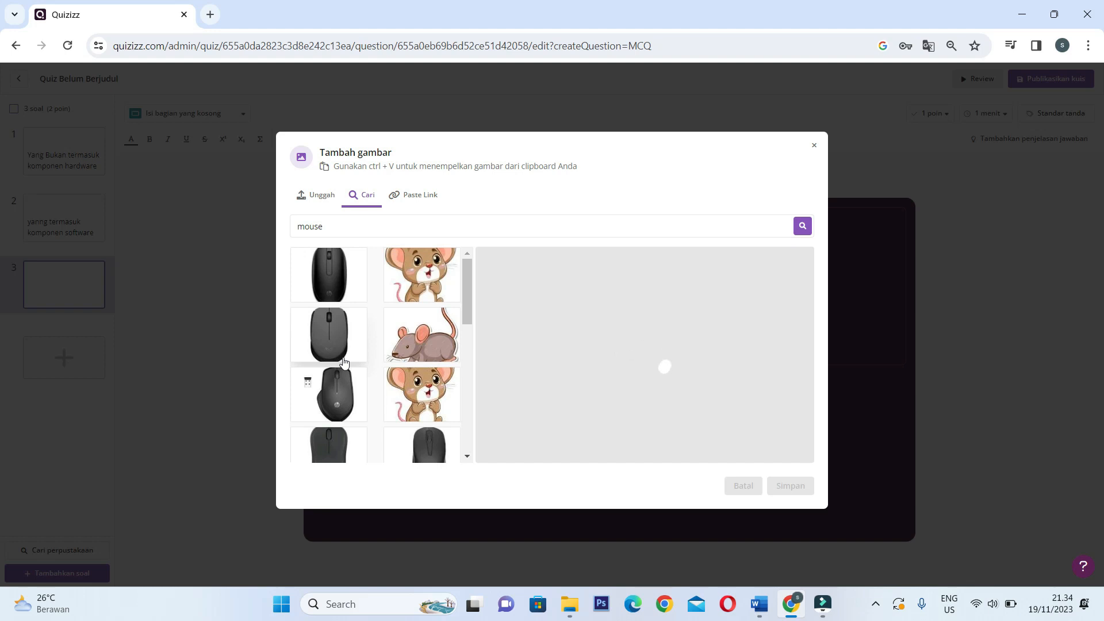
pyautogui.scroll(-1, 337, 410)
pyautogui.scroll(1, 345, 409)
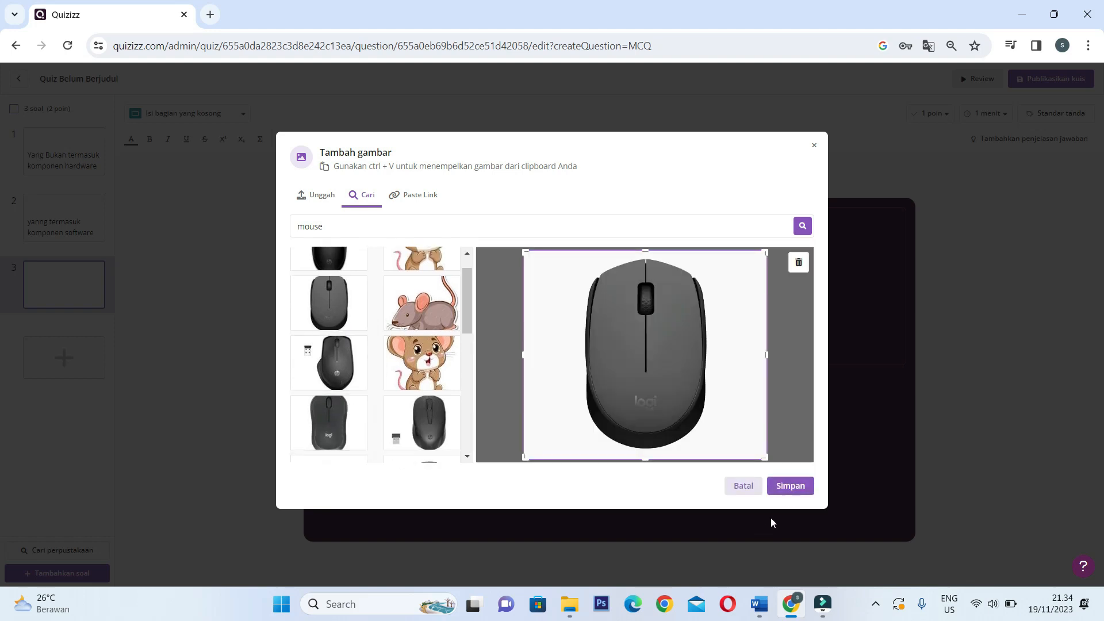
pyautogui.click(790, 486)
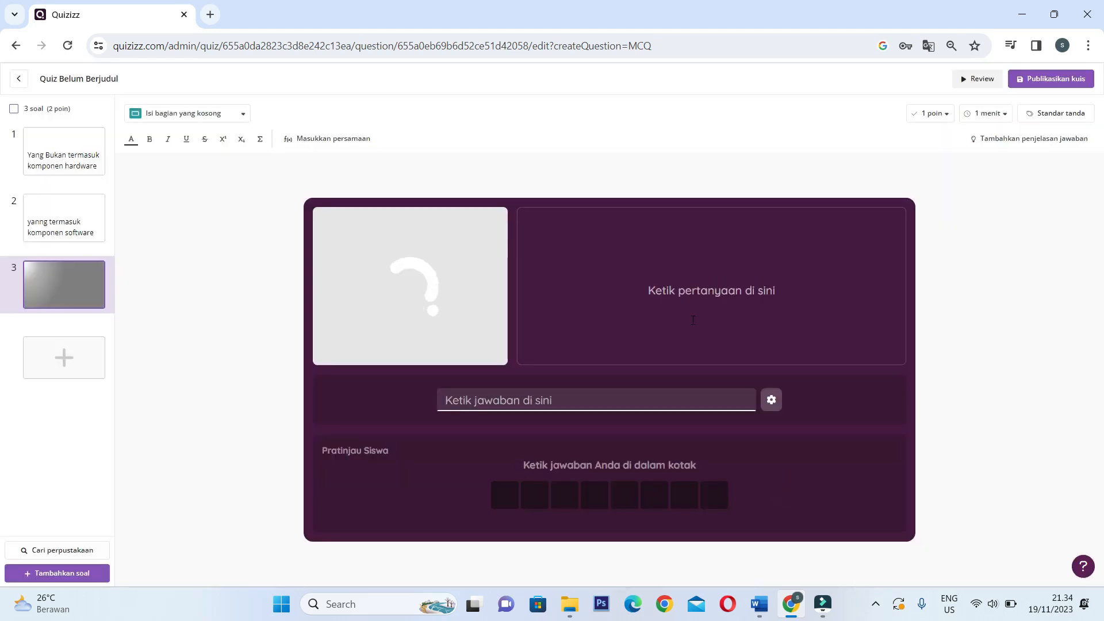
pyautogui.click(677, 307)
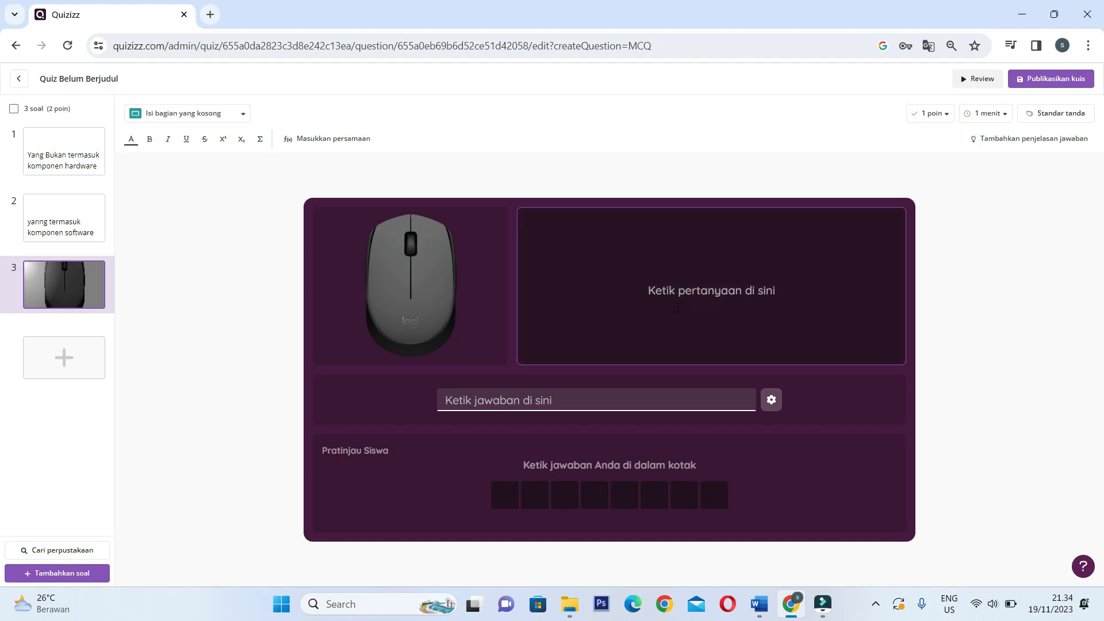
pyautogui.write('gamba')
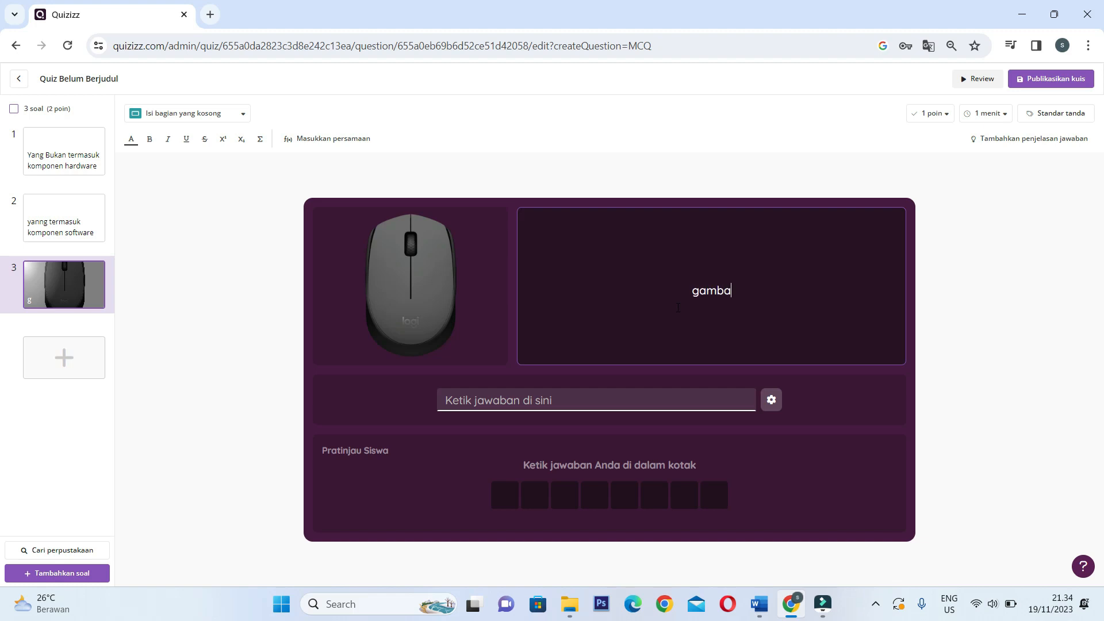
pyautogui.write('r berikut ')
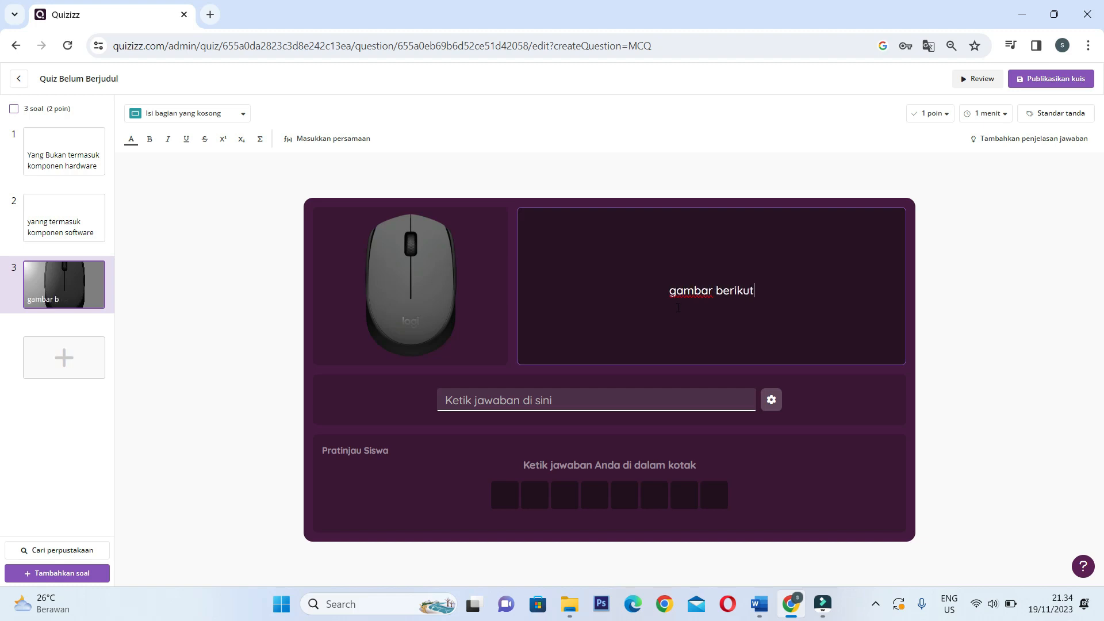
pyautogui.write('be')
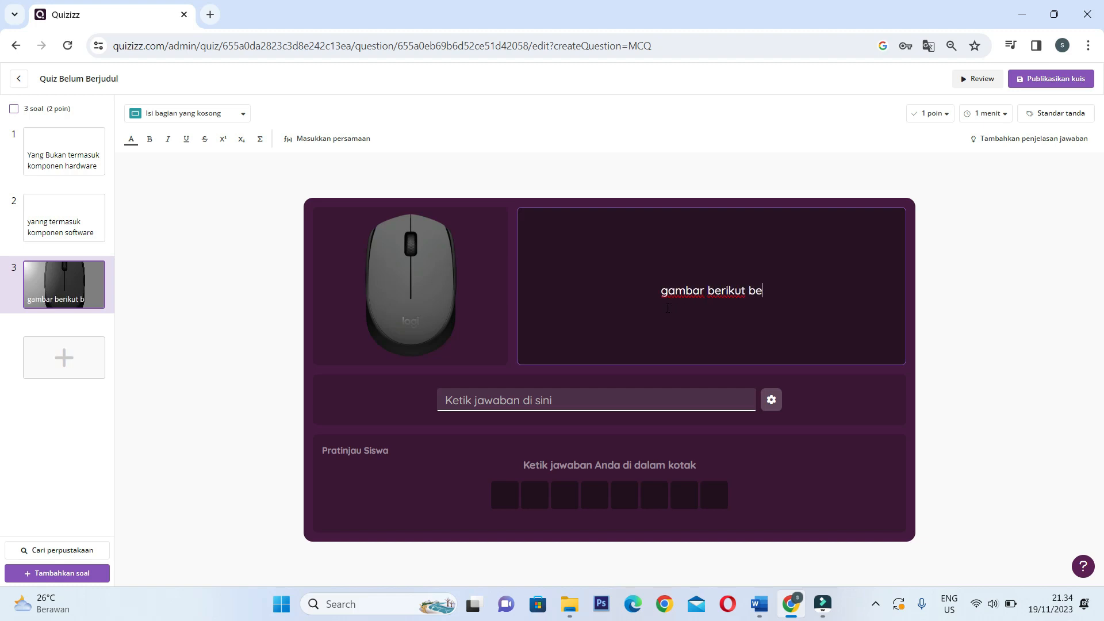
pyautogui.write('rfungsi untuk')
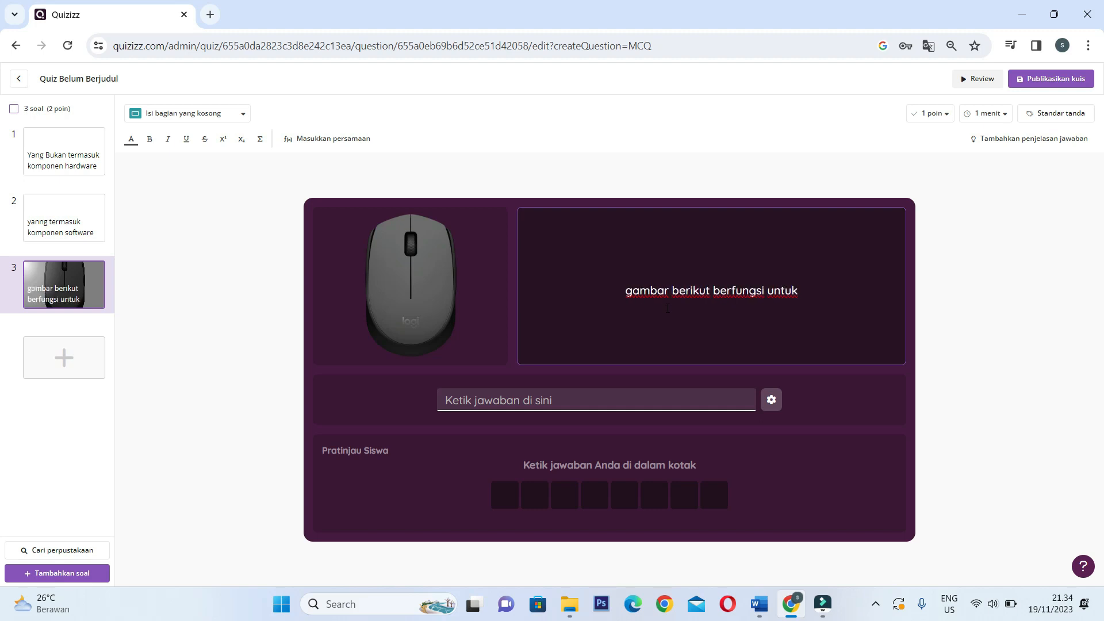
# Replace question 3's text with "gambar berikut merupakan komponen hardware yaitu....".
pyautogui.hotkey('ctrl', 'a')
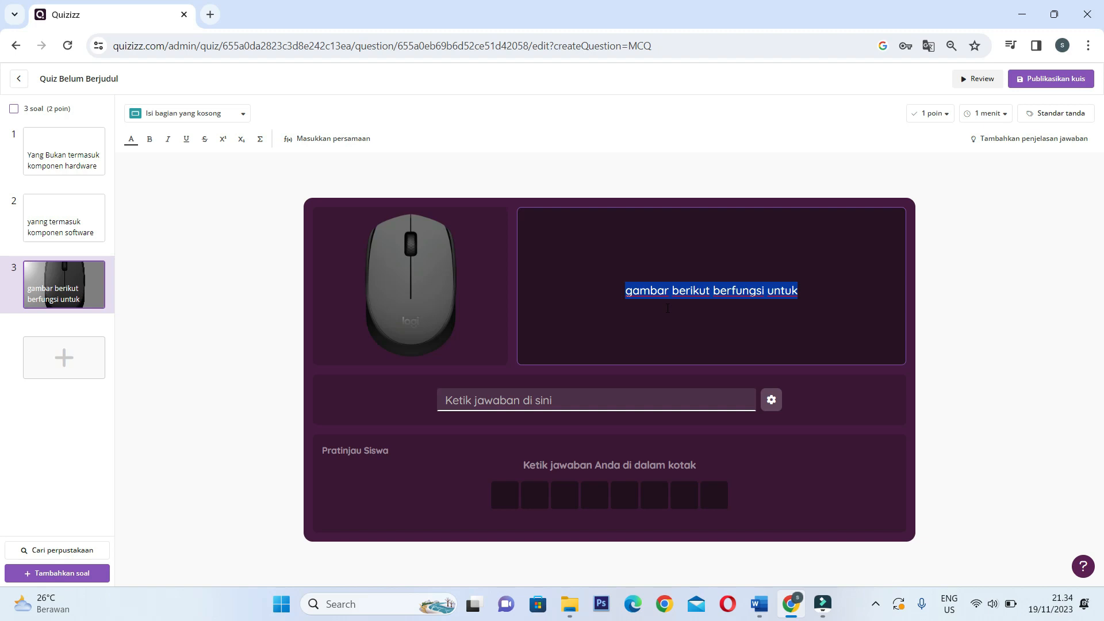
pyautogui.write('gambar berik')
pyautogui.press('BackSpace')
pyautogui.write('ikut ')
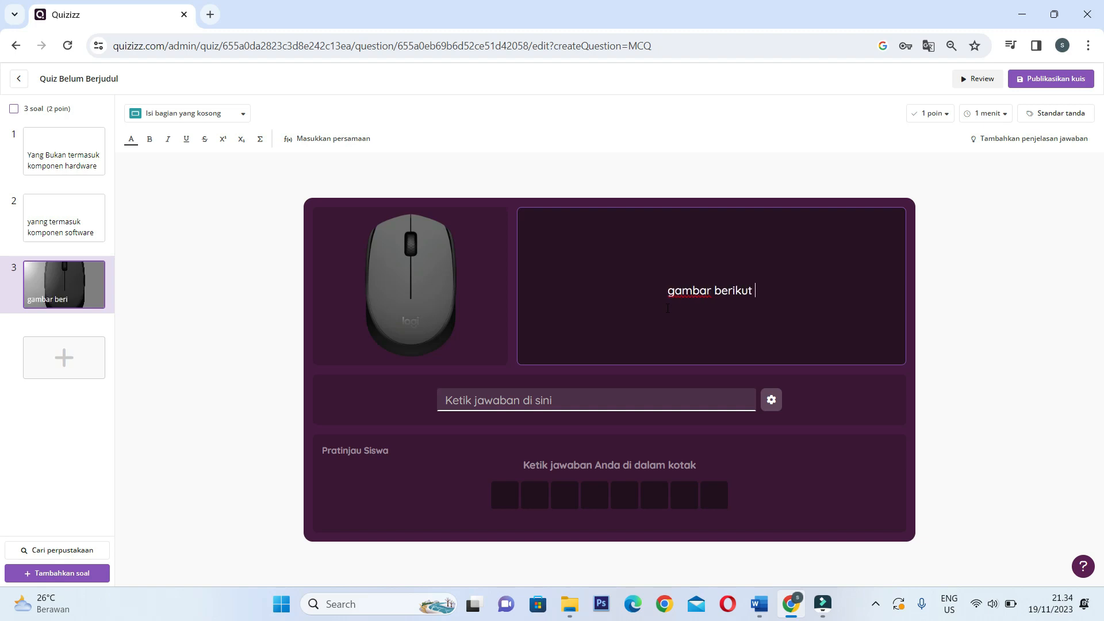
pyautogui.write('merupakan ')
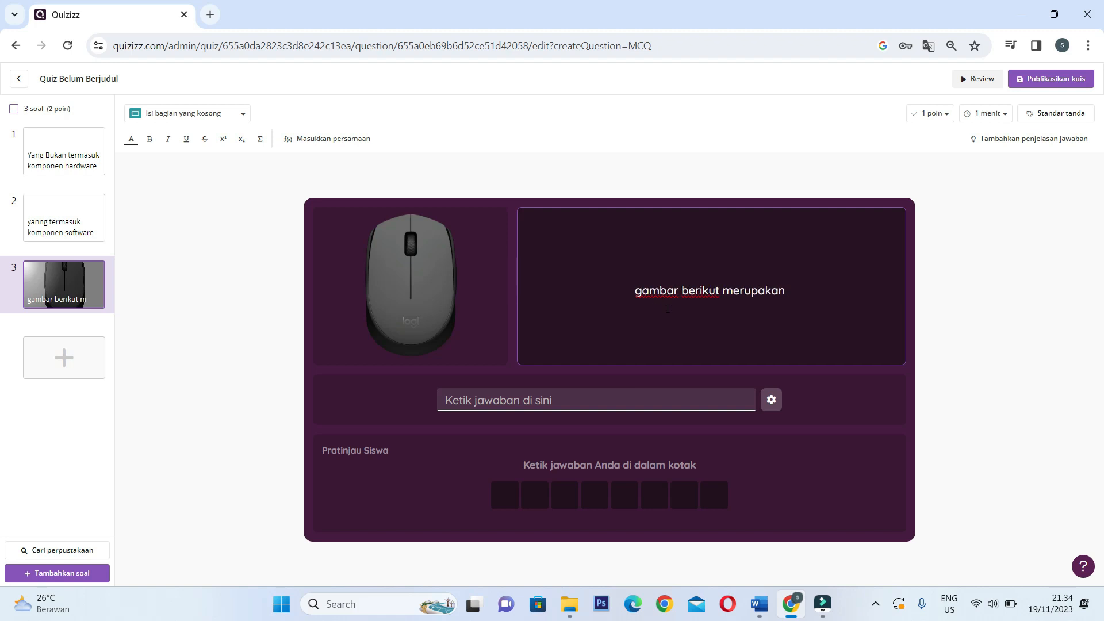
pyautogui.write('kompio')
pyautogui.press('BackSpace')
pyautogui.press('BackSpace')
pyautogui.write('onen')
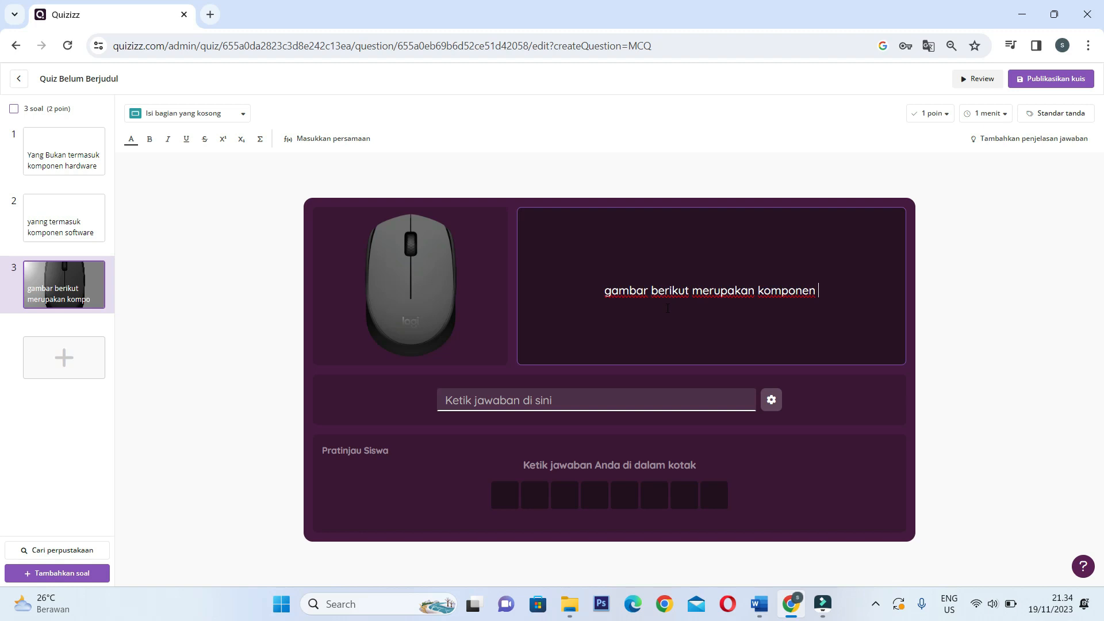
pyautogui.write(' hard')
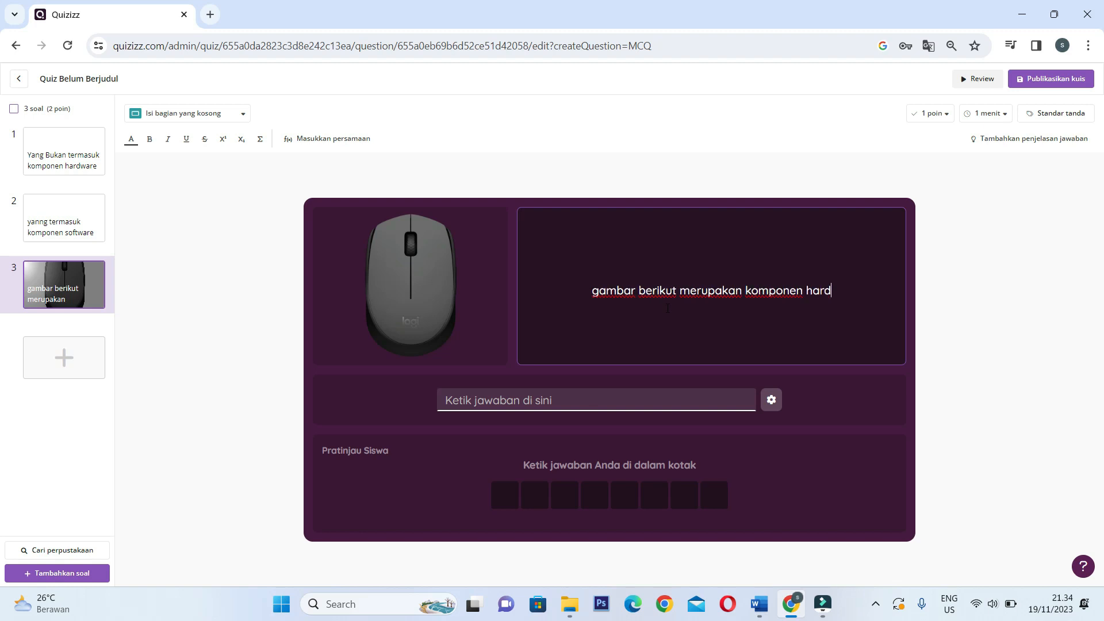
pyautogui.write('ware yaotu')
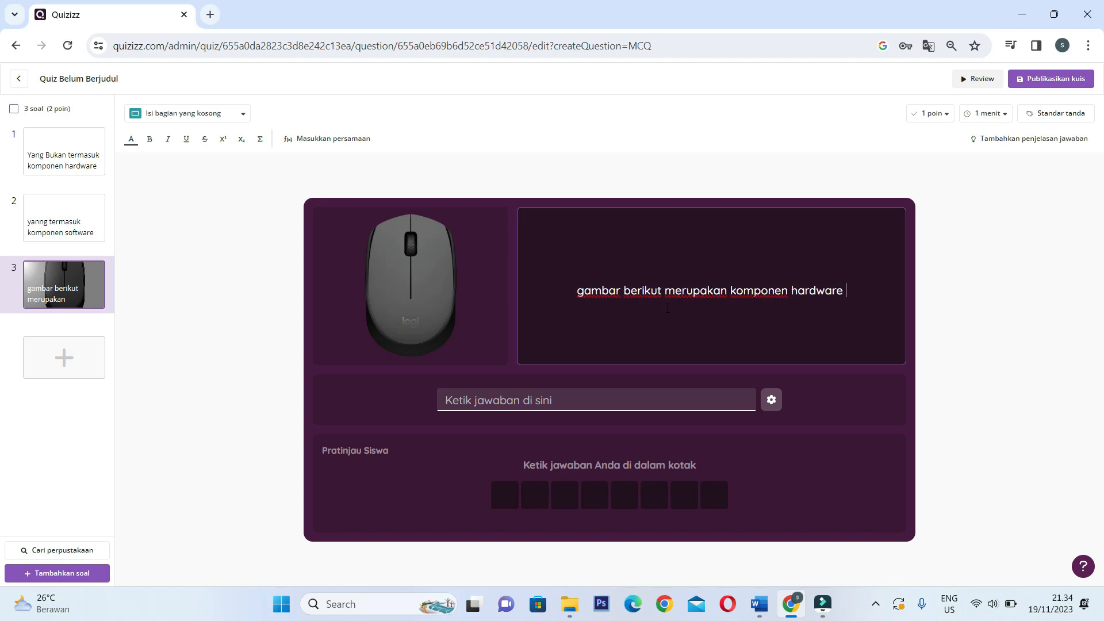
pyautogui.press('BackSpace')
pyautogui.press('BackSpace')
pyautogui.press('BackSpace')
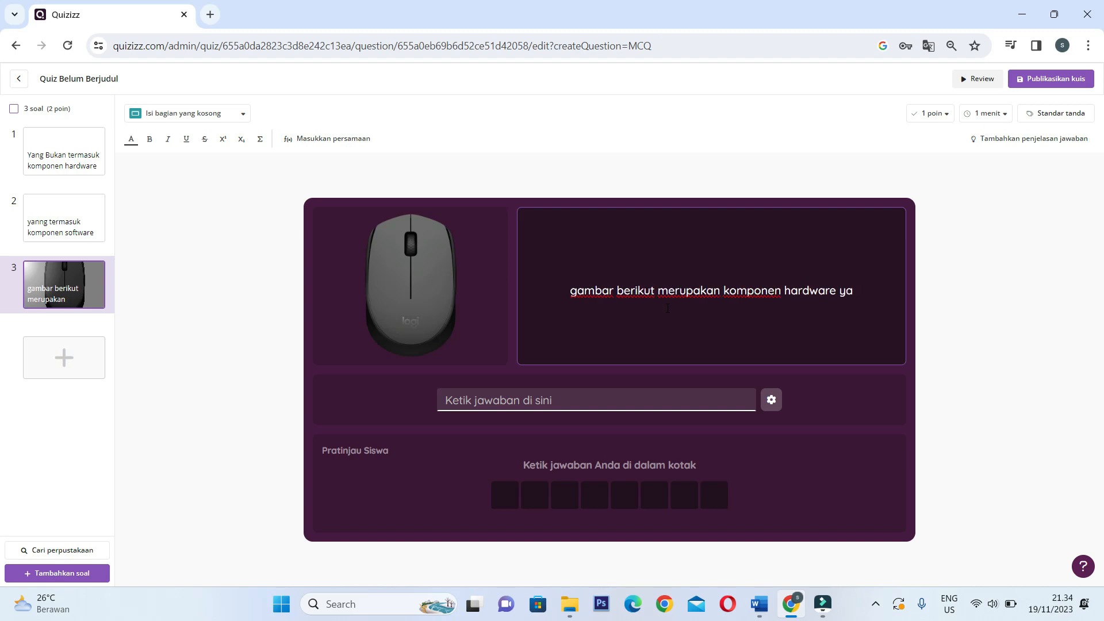
pyautogui.write('itu....')
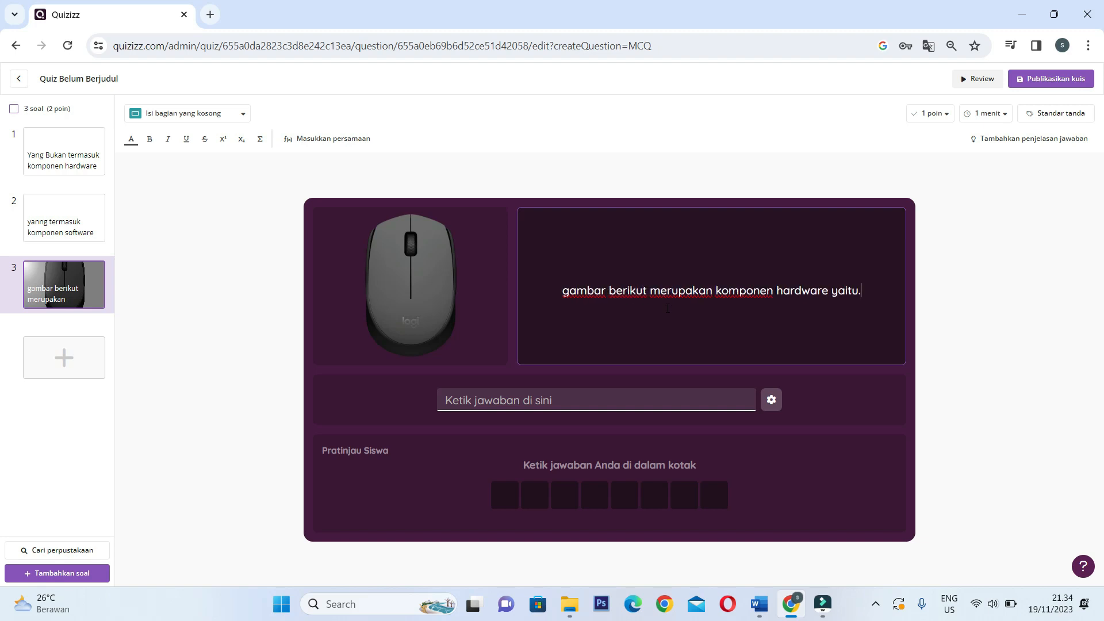
# Enter "mouse" as the correct answer to question 3.
pyautogui.click(572, 403)
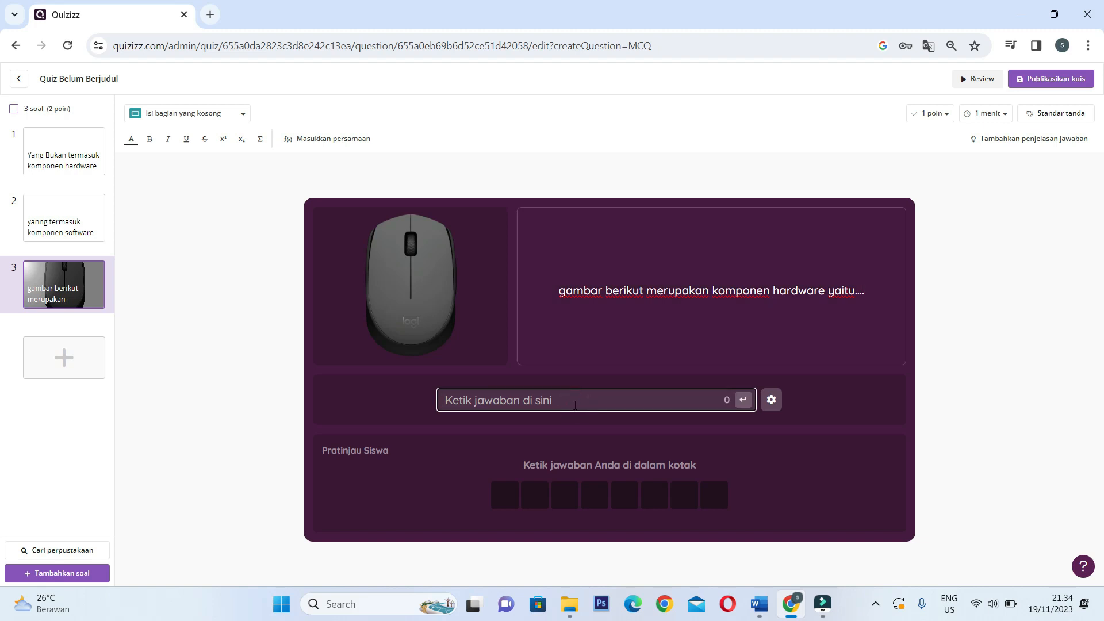
pyautogui.write('mou')
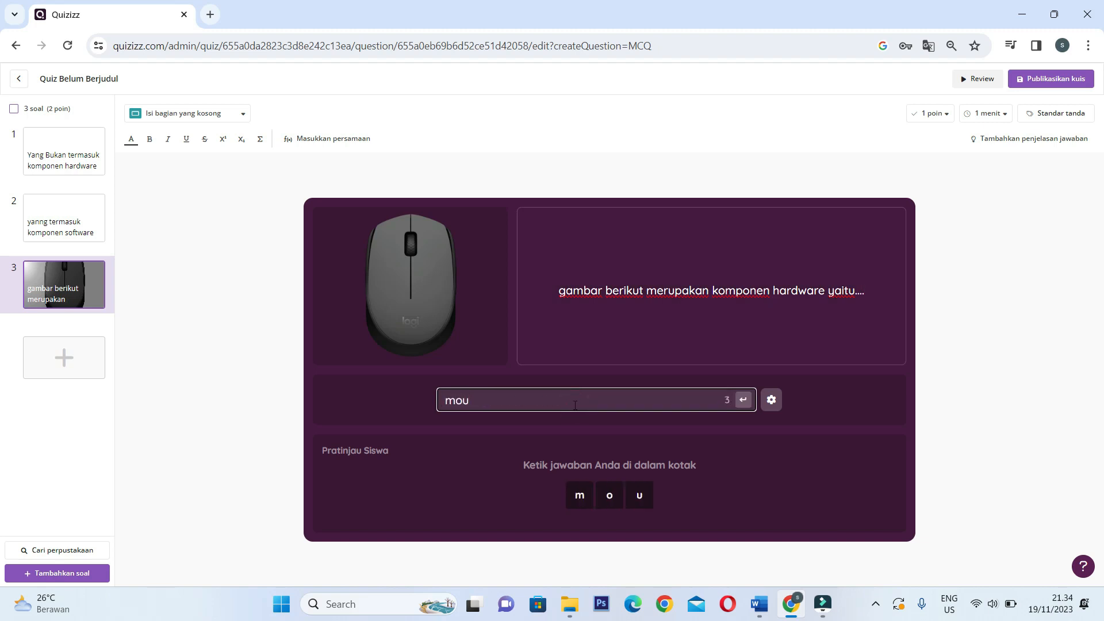
pyautogui.write('se')
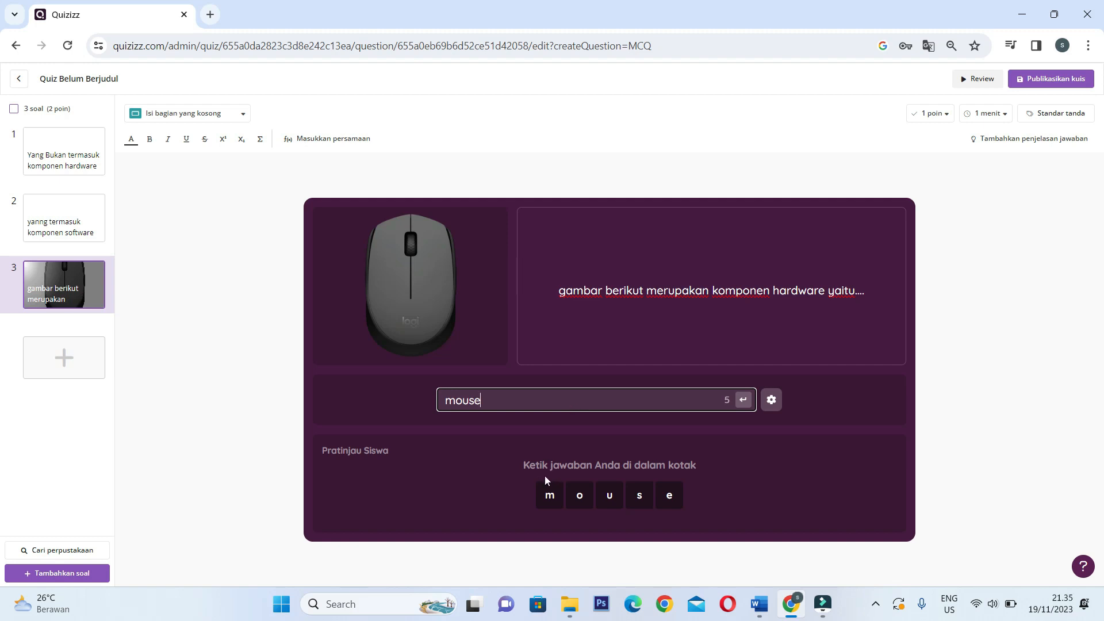
pyautogui.click(498, 478)
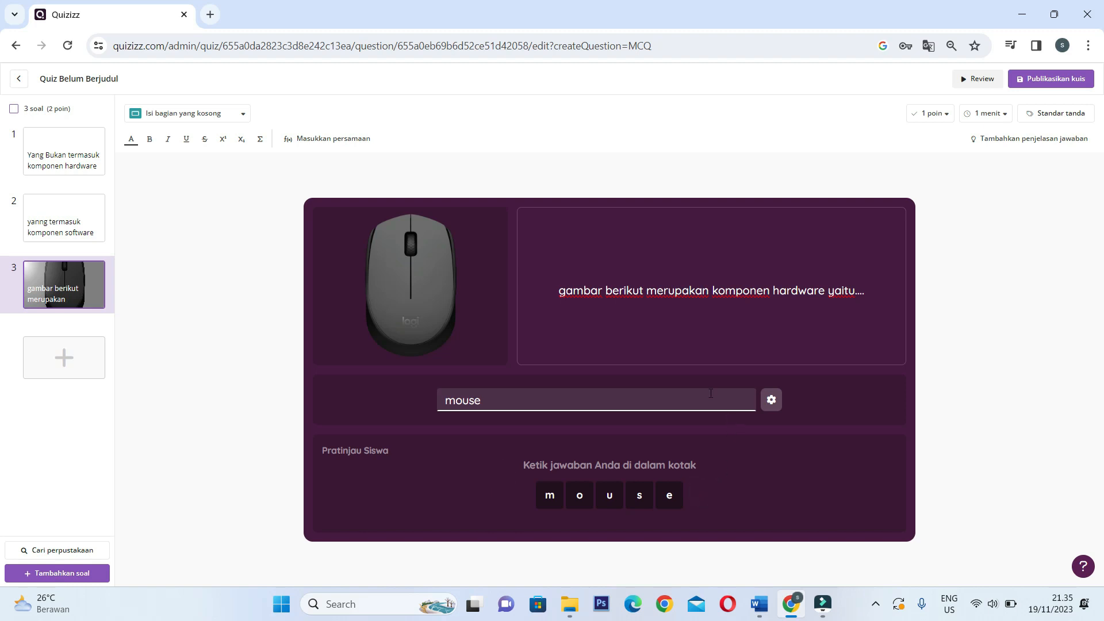
pyautogui.click(371, 446)
pyautogui.click(630, 464)
pyautogui.click(773, 403)
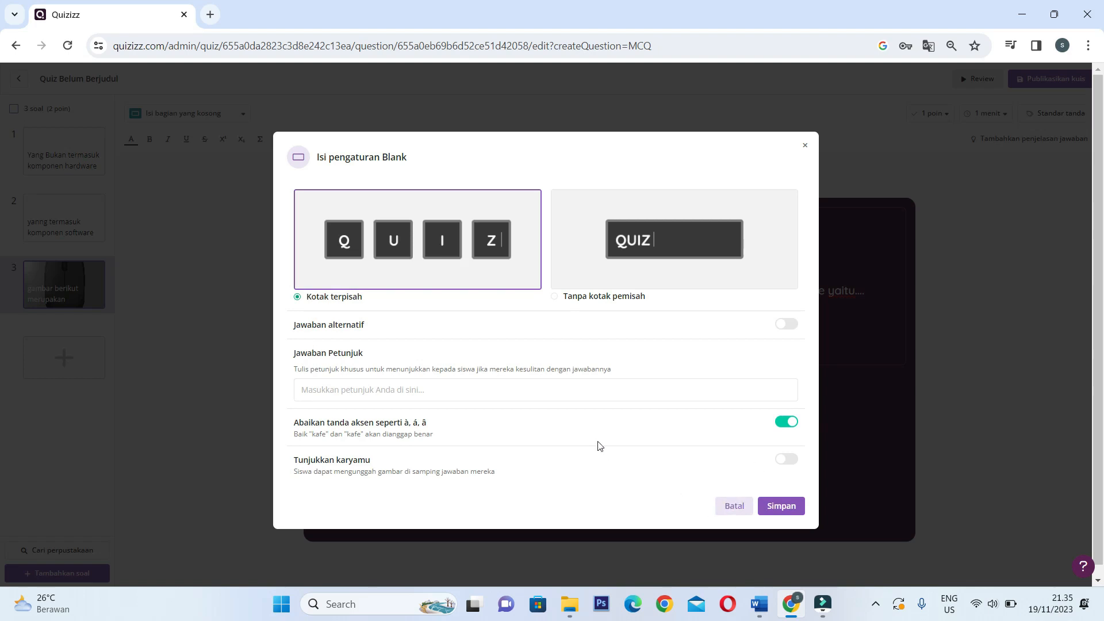
pyautogui.click(730, 510)
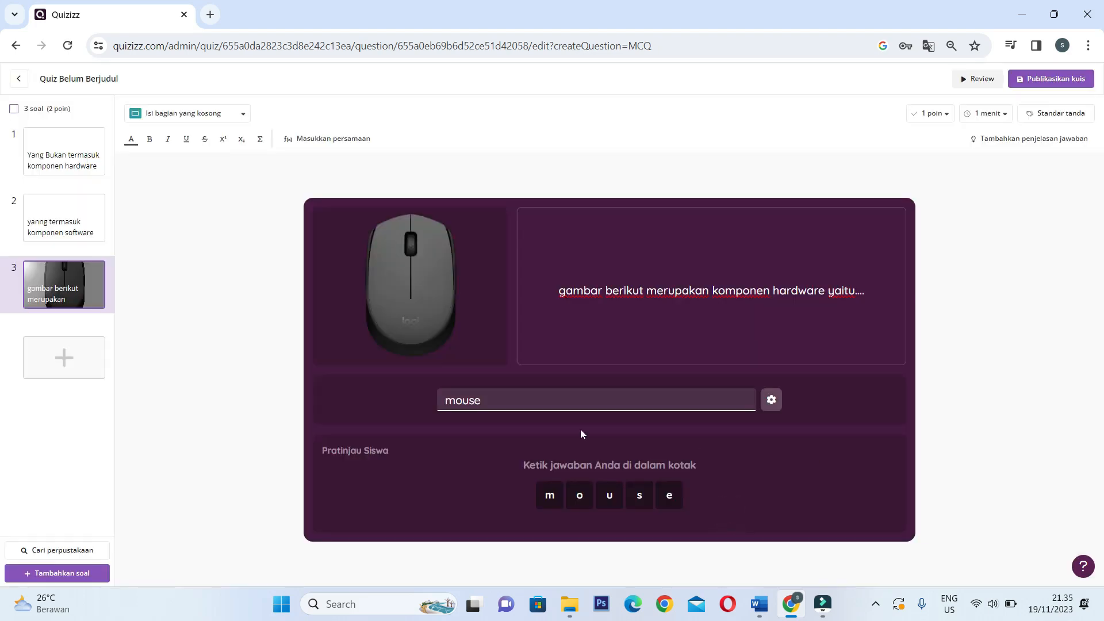
pyautogui.click(503, 402)
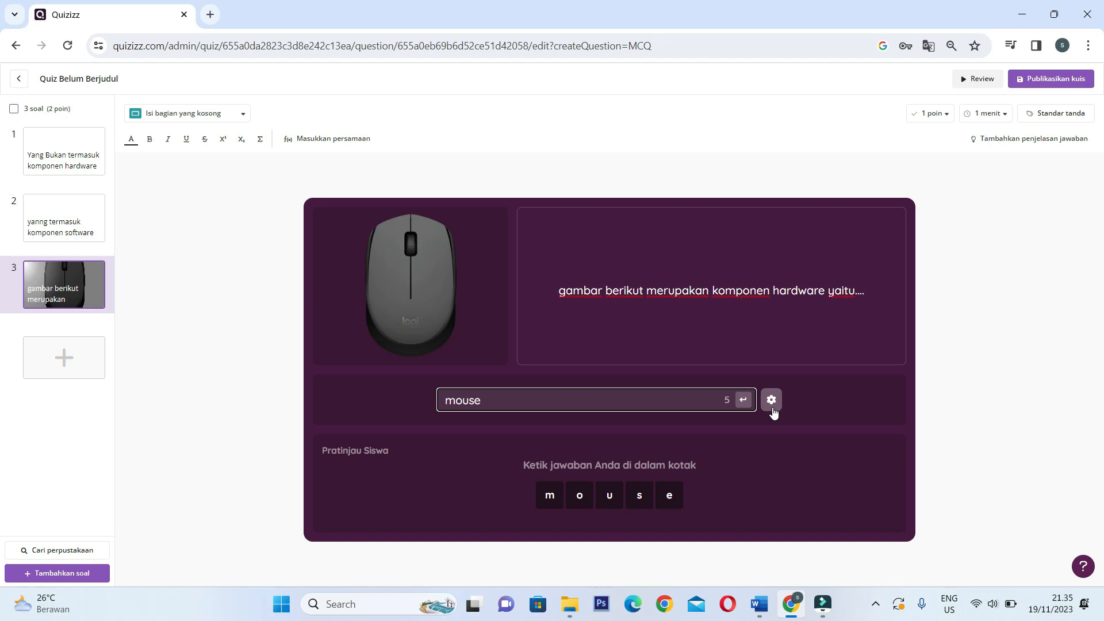
# Enable Jawaban alternatif in question 3's blank settings and save them.
pyautogui.click(772, 407)
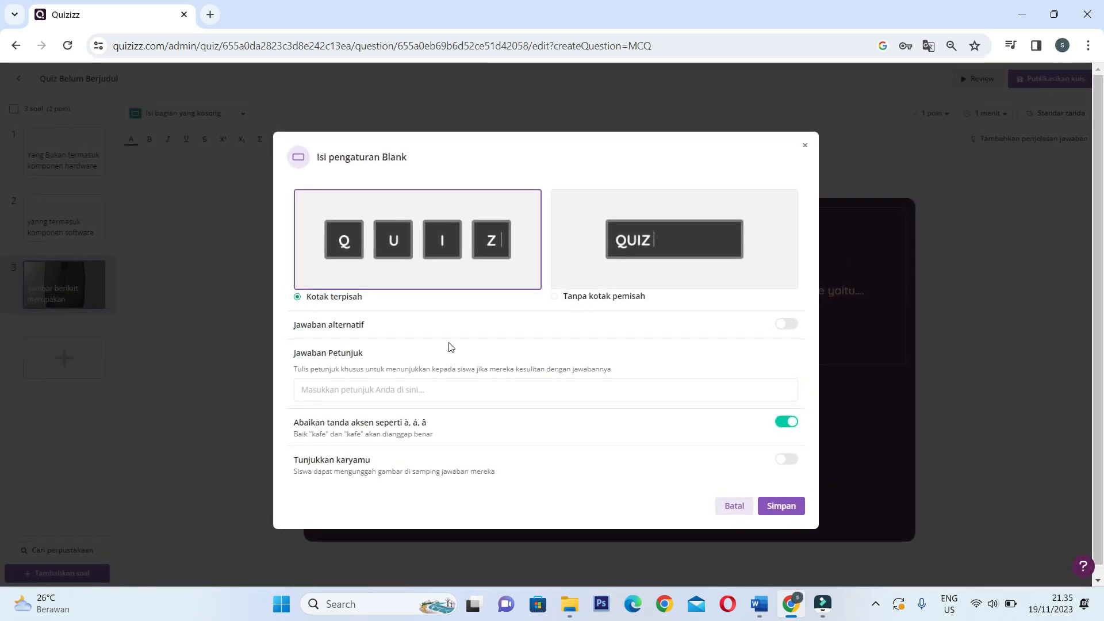
pyautogui.click(416, 317)
pyautogui.click(418, 316)
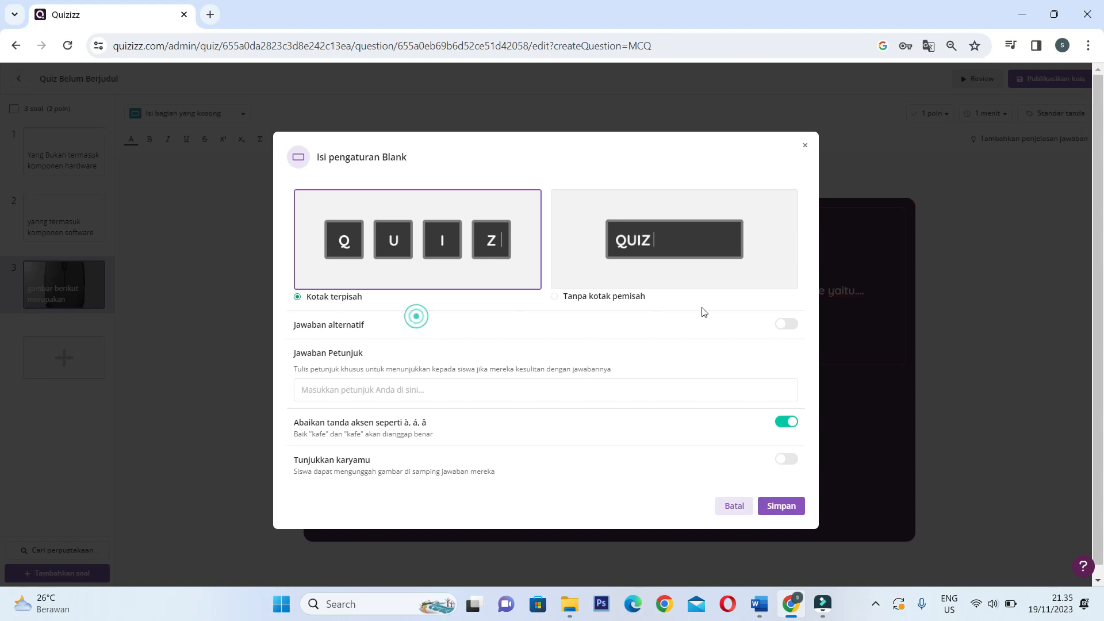
pyautogui.click(790, 326)
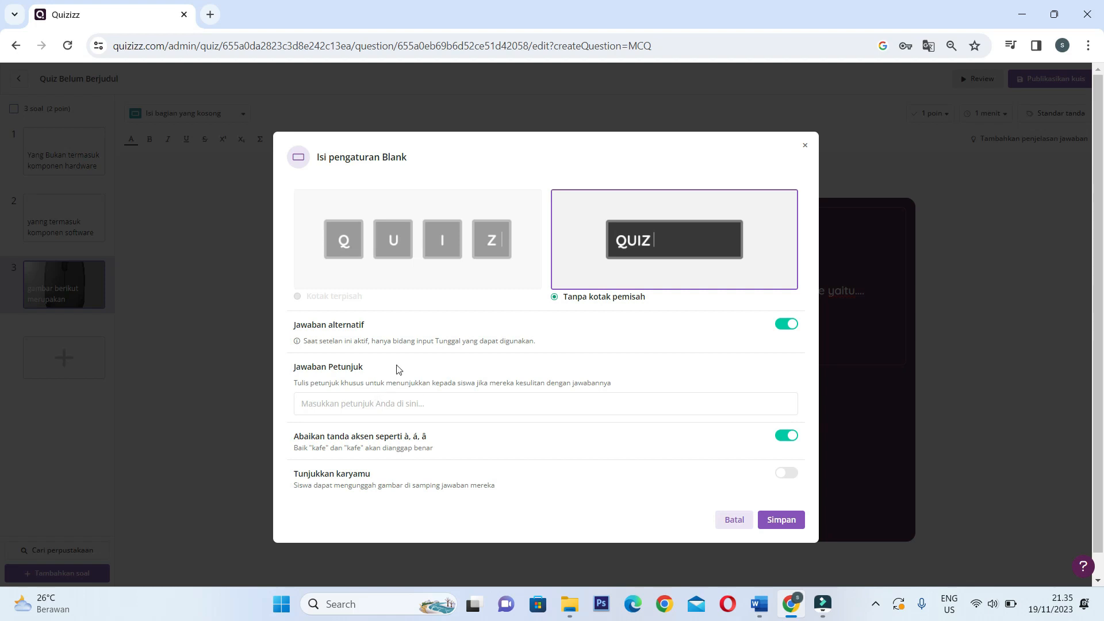
pyautogui.click(387, 294)
pyautogui.scroll(-1, 573, 458)
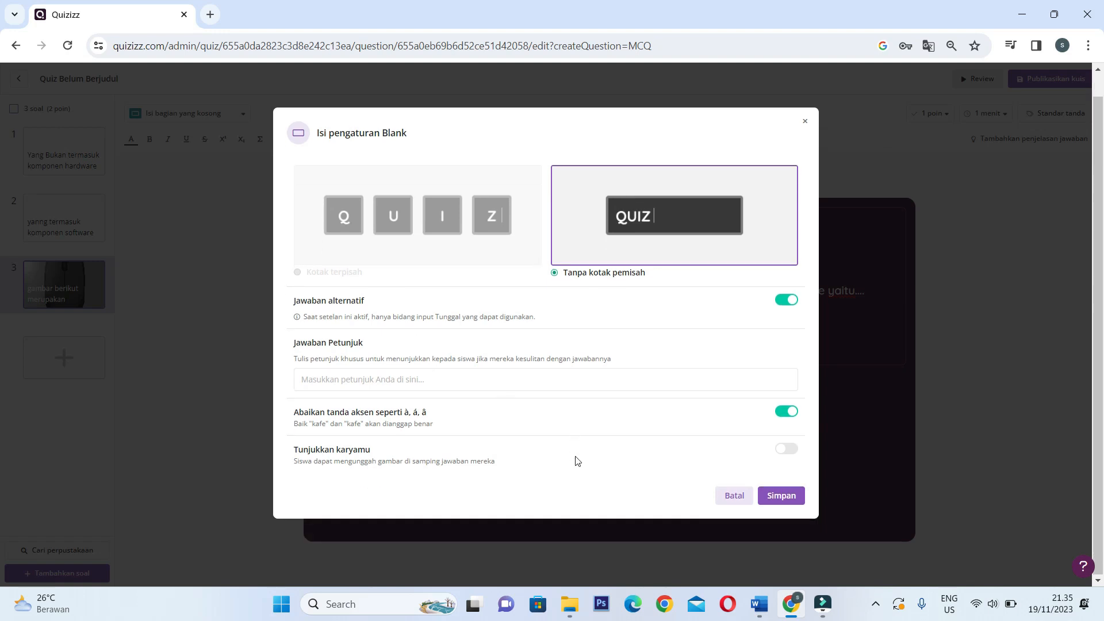
pyautogui.click(787, 498)
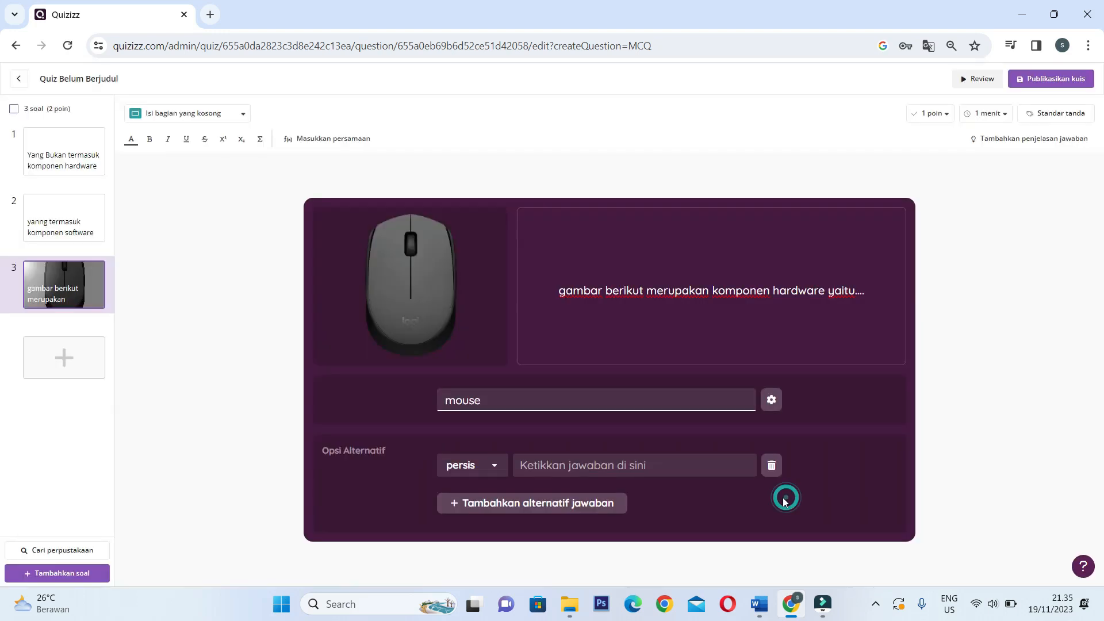
# Add "Mouse" and "MOUSE" as exact-match (persis) alternative answers to question 3.
pyautogui.click(573, 461)
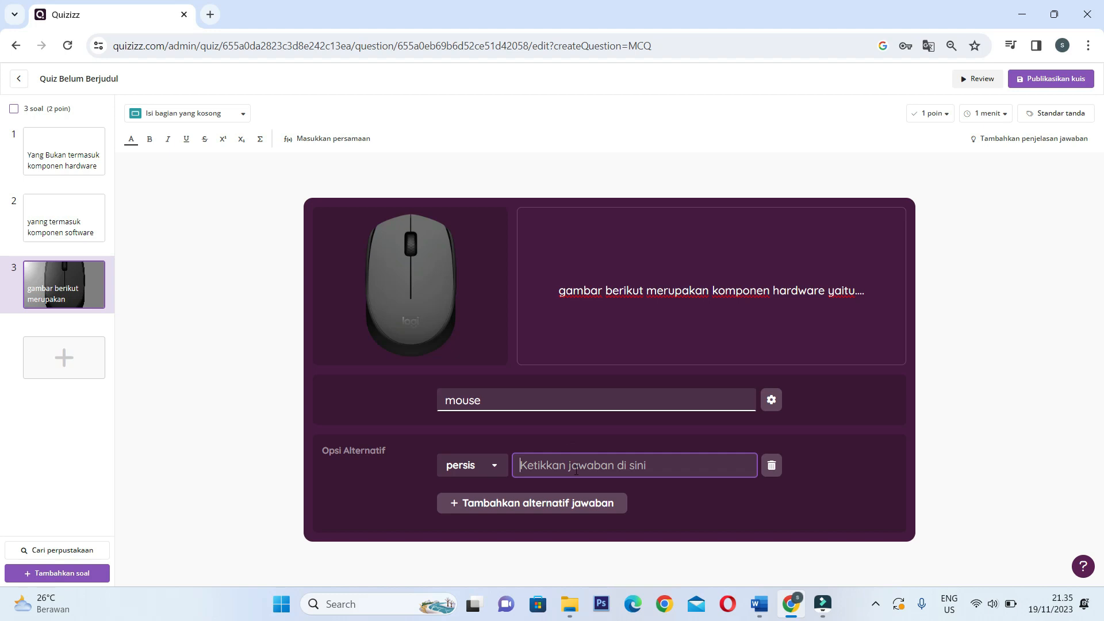
pyautogui.write('Mouse')
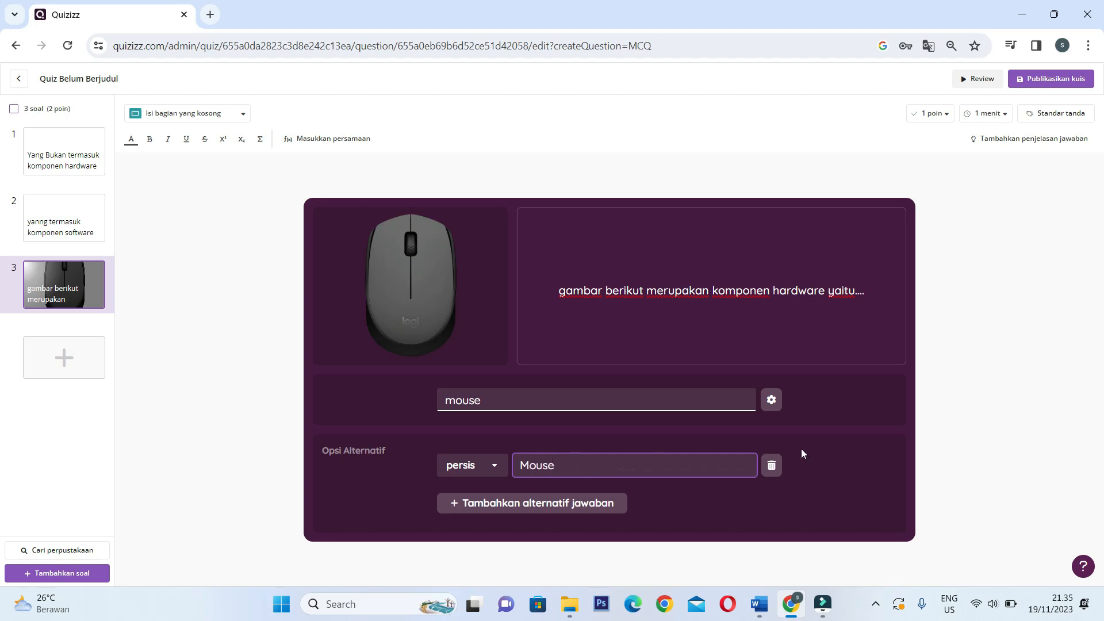
pyautogui.click(615, 509)
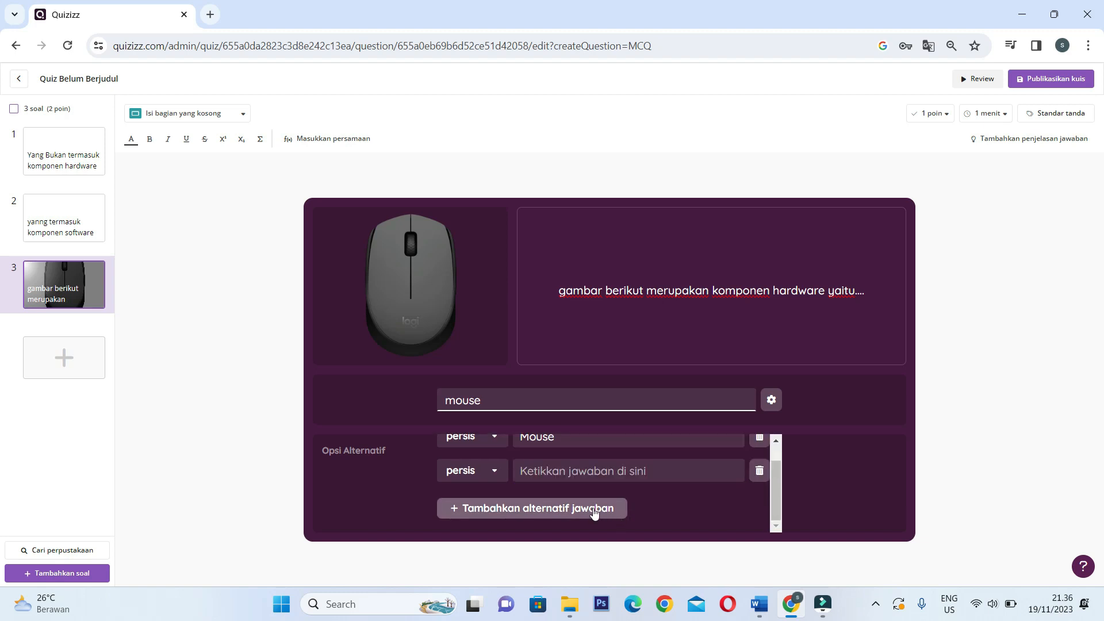
pyautogui.click(583, 470)
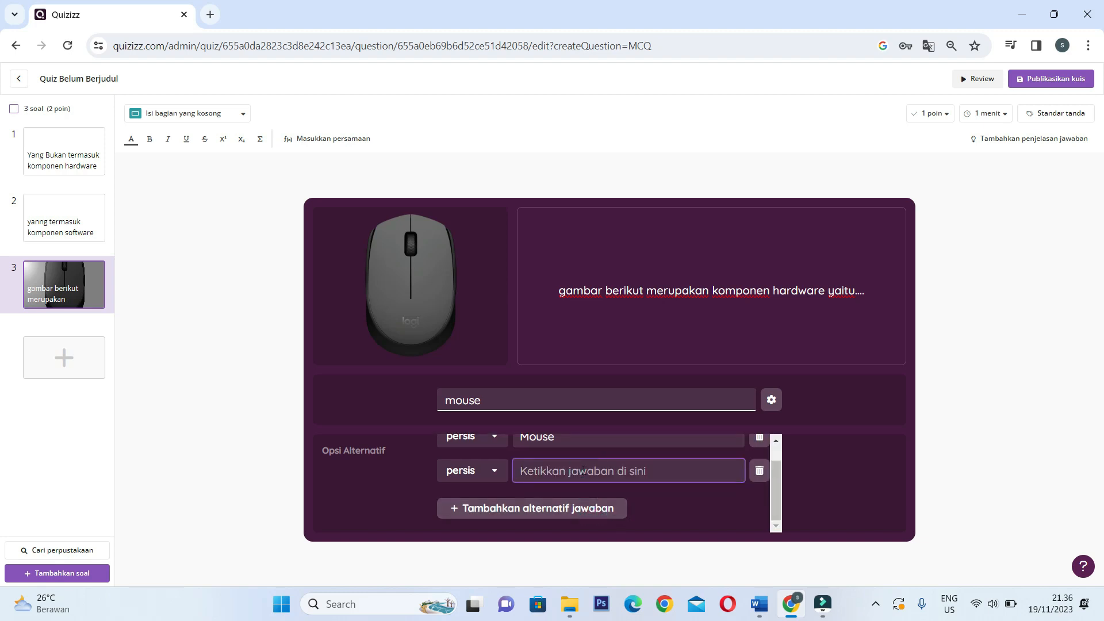
pyautogui.write('MOUSE')
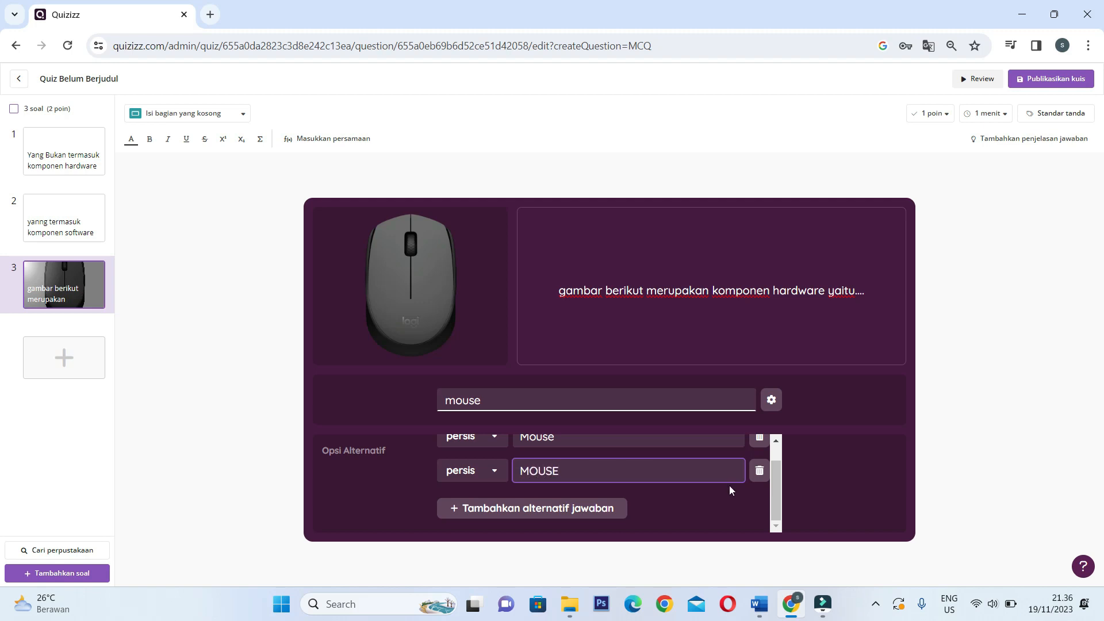
pyautogui.click(697, 509)
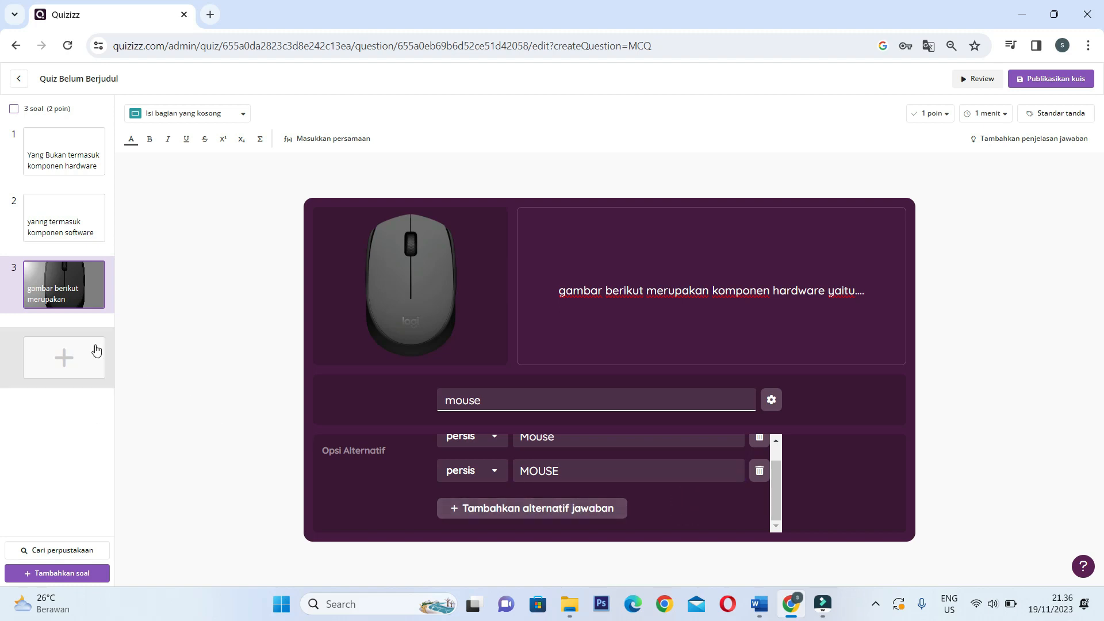
# Add a fourth question of the type Susun ulang and clear its default question text.
pyautogui.click(72, 367)
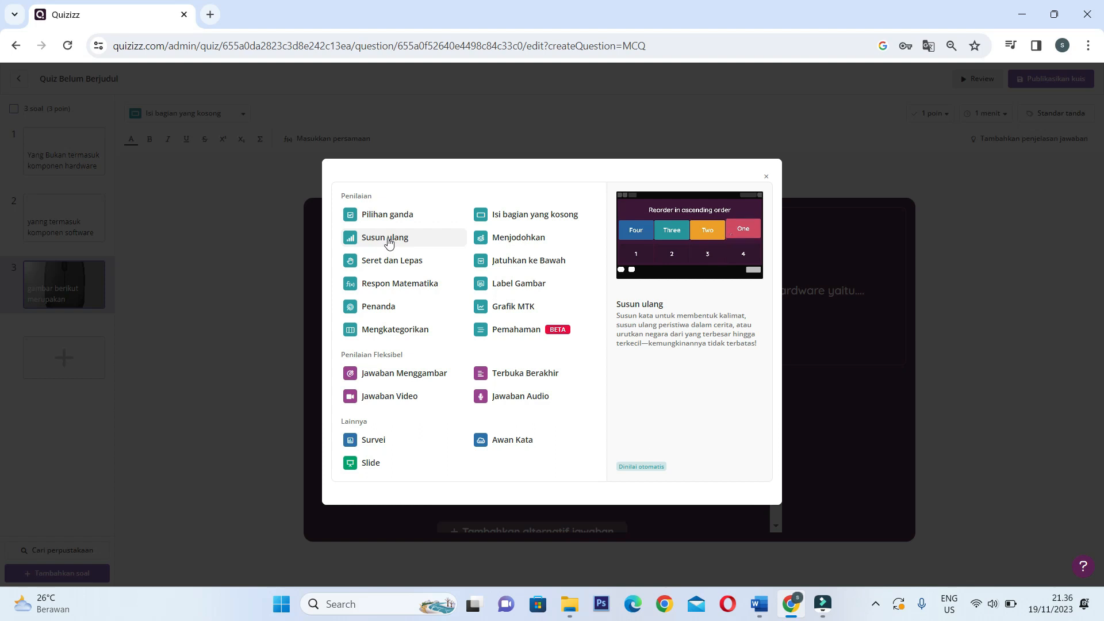
pyautogui.click(388, 239)
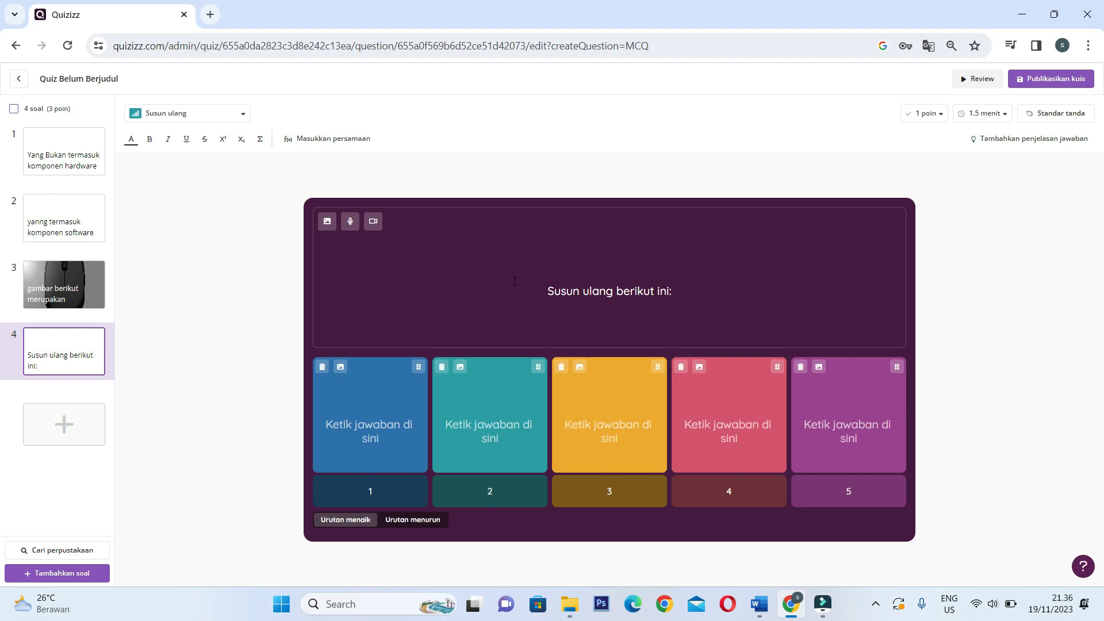
pyautogui.click(519, 280)
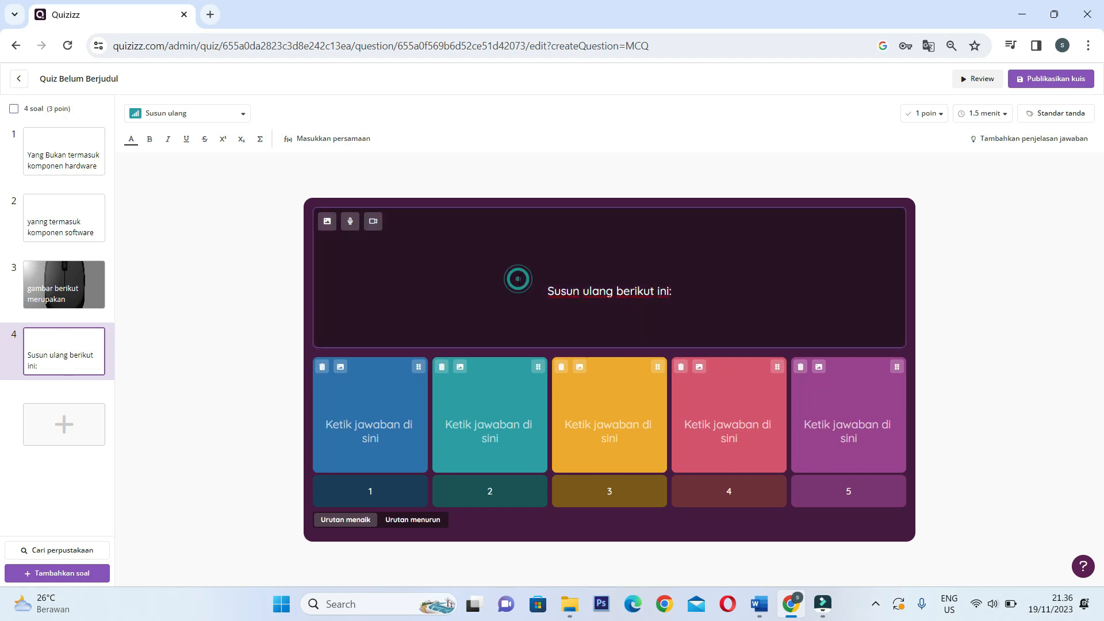
pyautogui.hotkey('ctrl', 'a')
pyautogui.press('BackSpace')
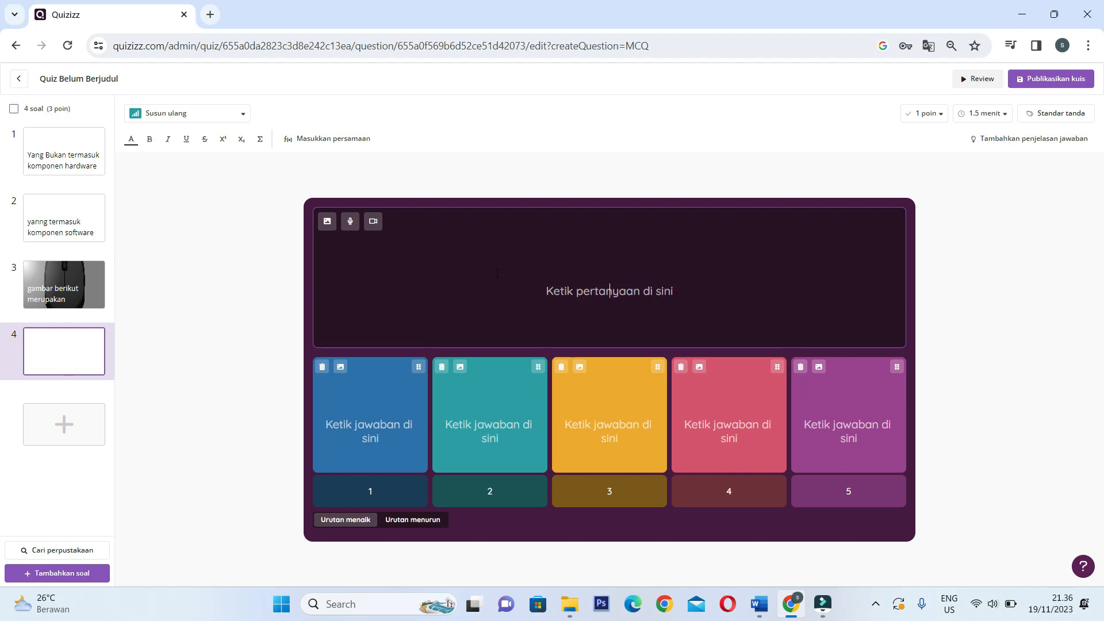
# Copy "Urutan Langkah-langkah menyimpan file pada Microsoft word" from contoh soal.docx in Word into question 4's text in Quizizz, without the list number.
pyautogui.click(759, 603)
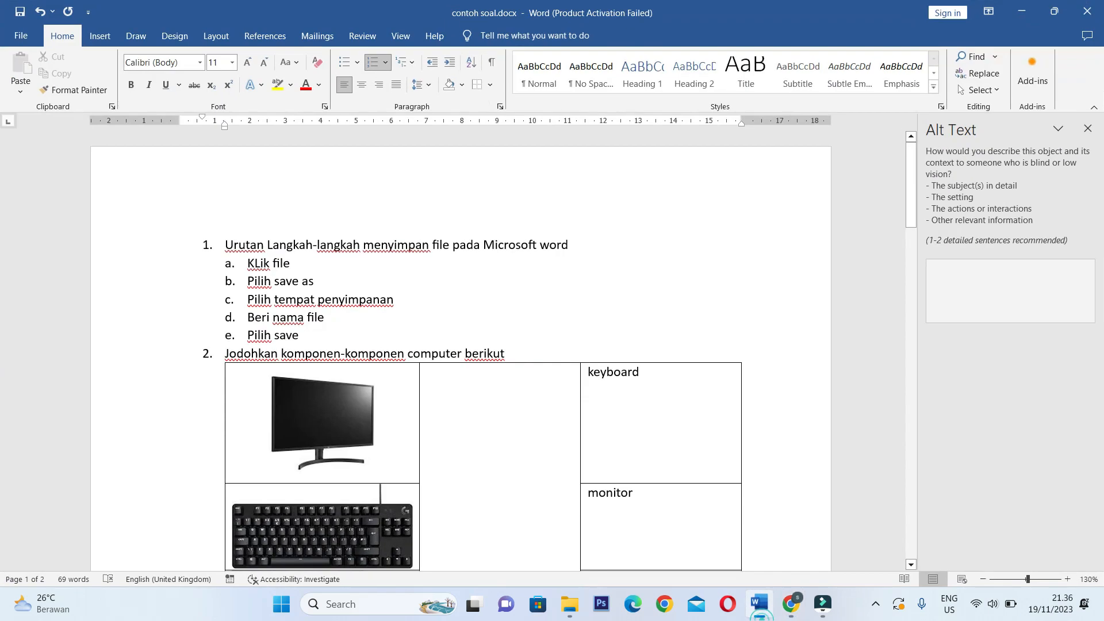
pyautogui.moveTo(598, 246); pyautogui.dragTo(249, 233)
pyautogui.hotkey('ctrl', 'c')
pyautogui.click(791, 604)
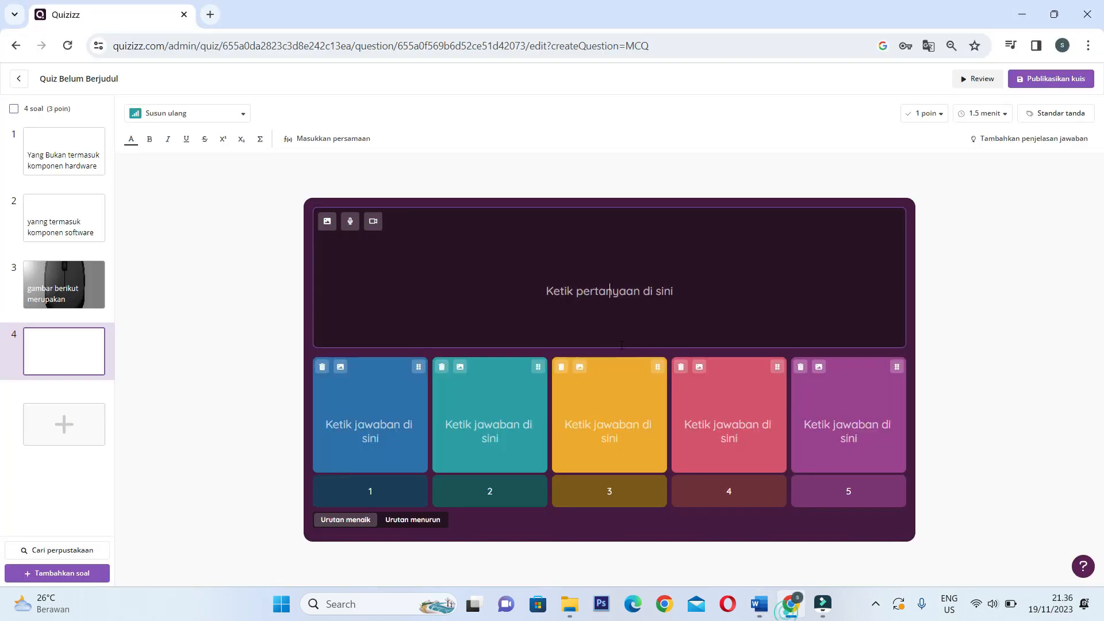
pyautogui.hotkey('ctrl', 'v')
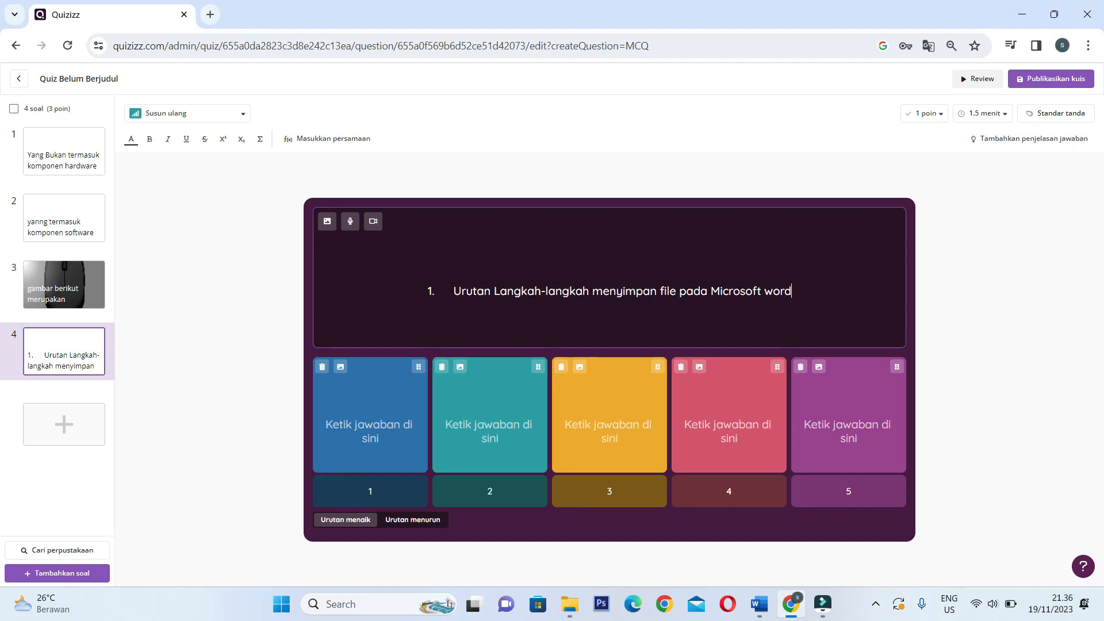
pyautogui.click(444, 291)
pyautogui.press('BackSpace')
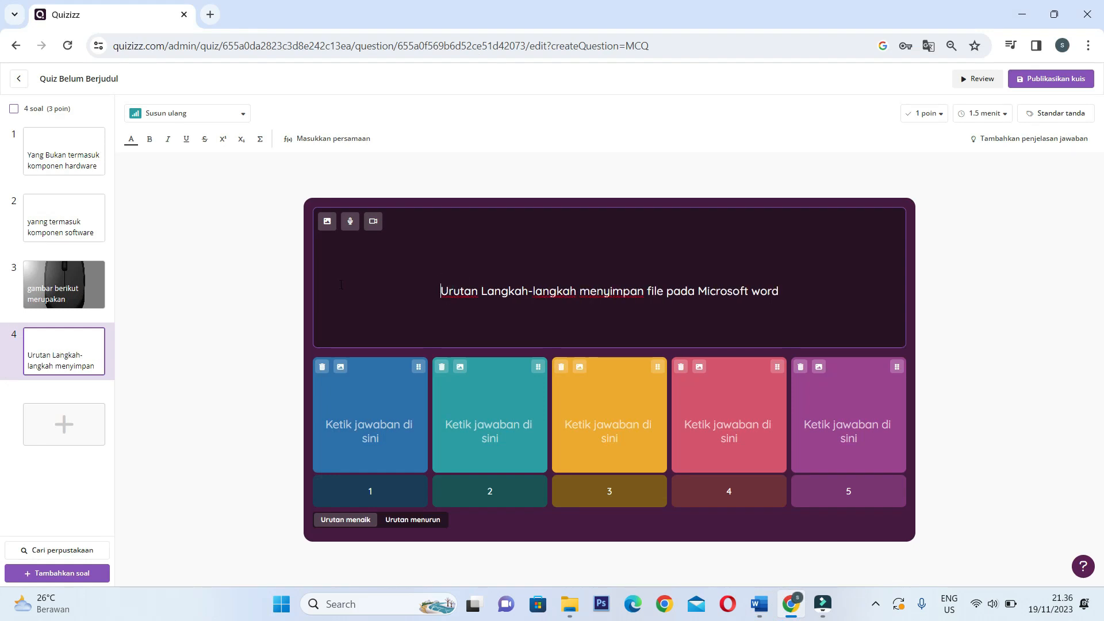
# Copy "KLik file" from contoh soal.docx in Word into question 4's first answer in Quizizz, without the list letter.
pyautogui.click(759, 603)
pyautogui.moveTo(297, 263); pyautogui.dragTo(247, 264)
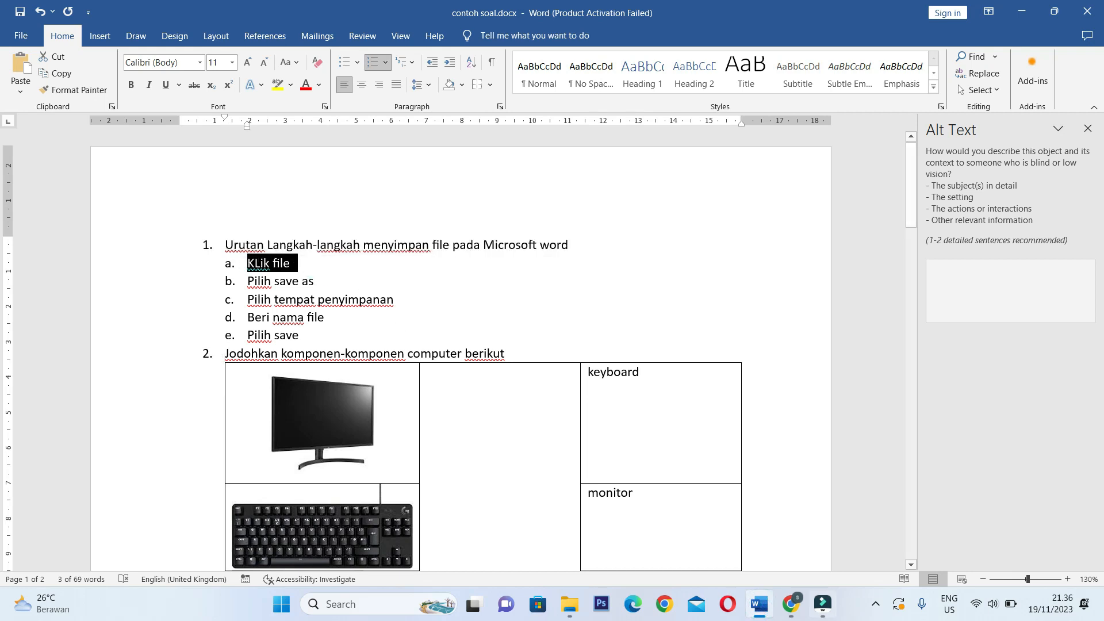
pyautogui.click(790, 604)
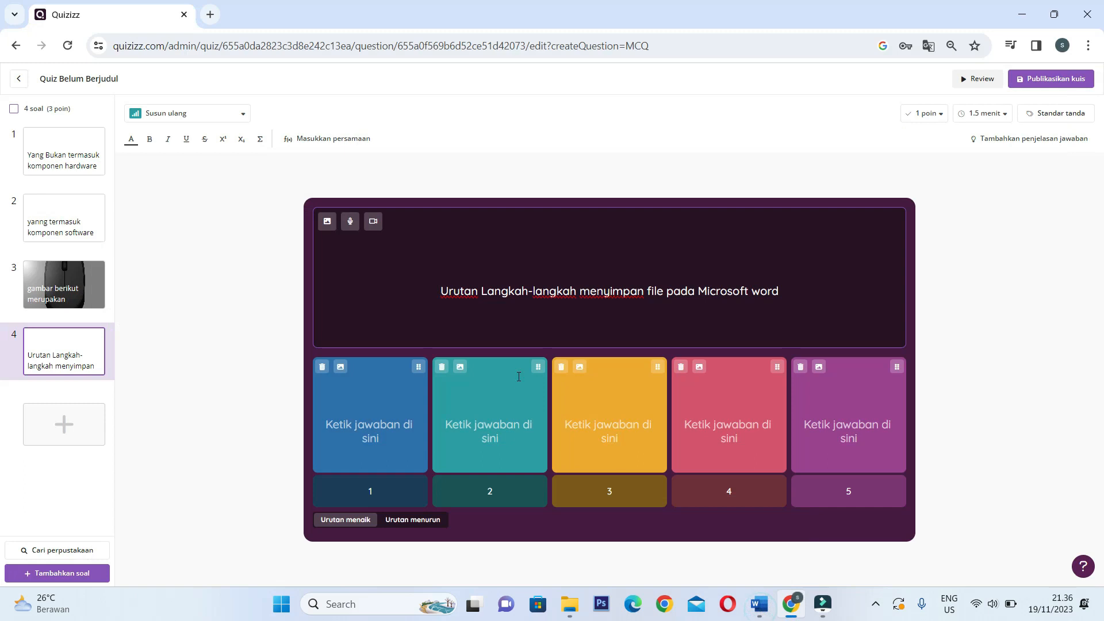
pyautogui.click(351, 426)
pyautogui.hotkey('ctrl', 'v')
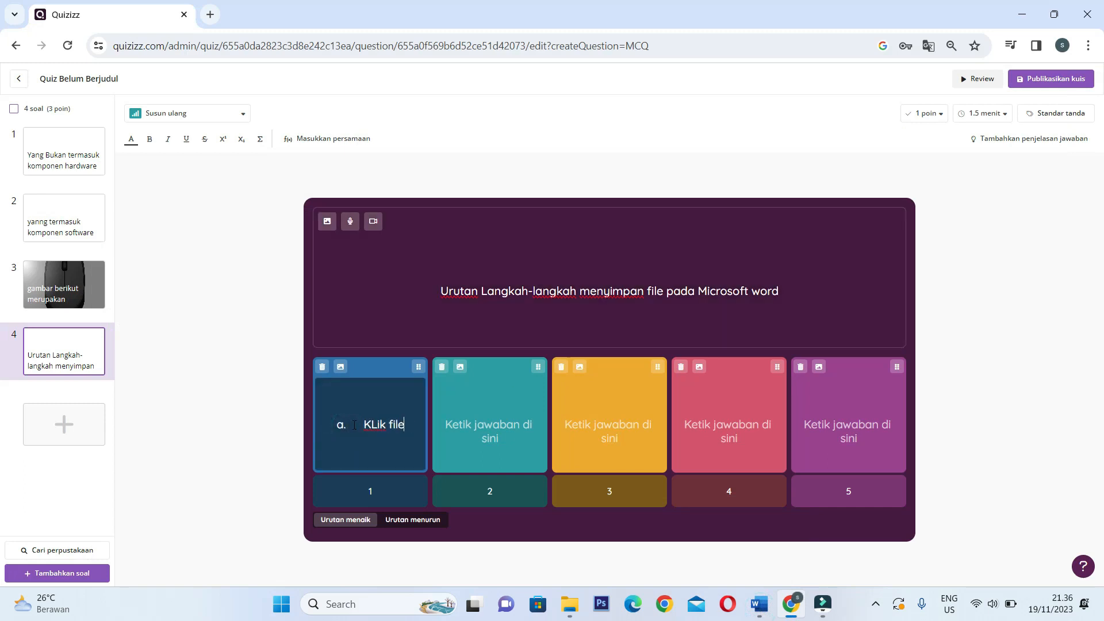
pyautogui.click(363, 424)
pyautogui.press('BackSpace')
pyautogui.press('BackSpace')
pyautogui.press('BackSpace')
pyautogui.press('BackSpace')
# Enter "save as" as question 4's second answer and "tentukan tempat penyimpanan" as its third answer.
pyautogui.click(485, 427)
pyautogui.write('save as')
pyautogui.click(603, 431)
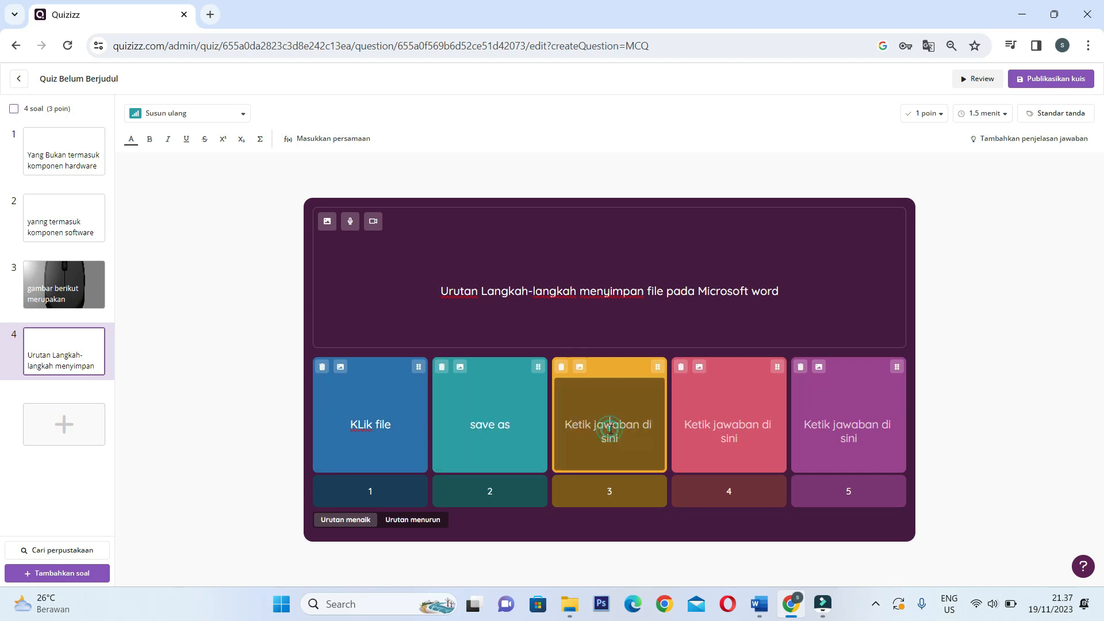
pyautogui.write('tentukan tempat ')
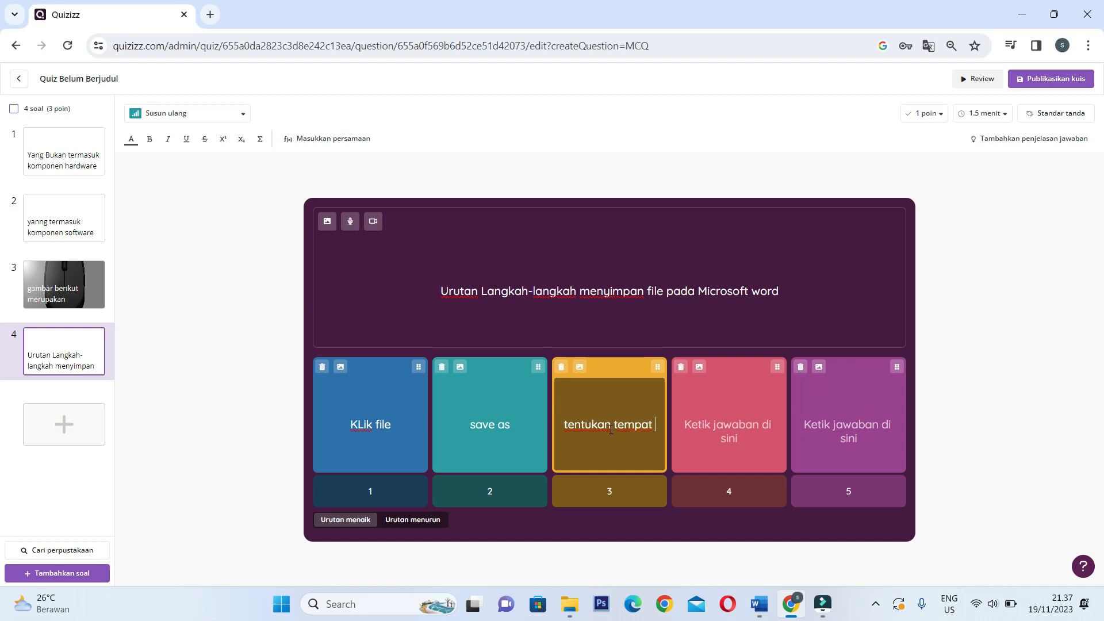
pyautogui.write('penyimpanan')
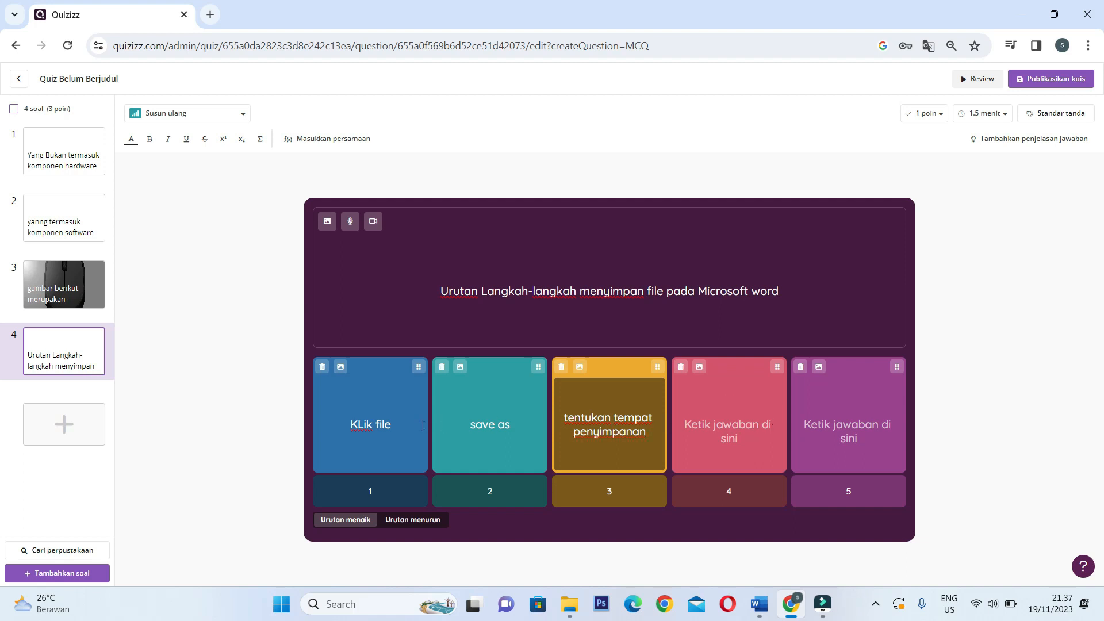
# Enter "memberikan nama file" as question 4's fourth answer and "save" as its fifth answer.
pyautogui.click(738, 428)
pyautogui.write('memberikan ')
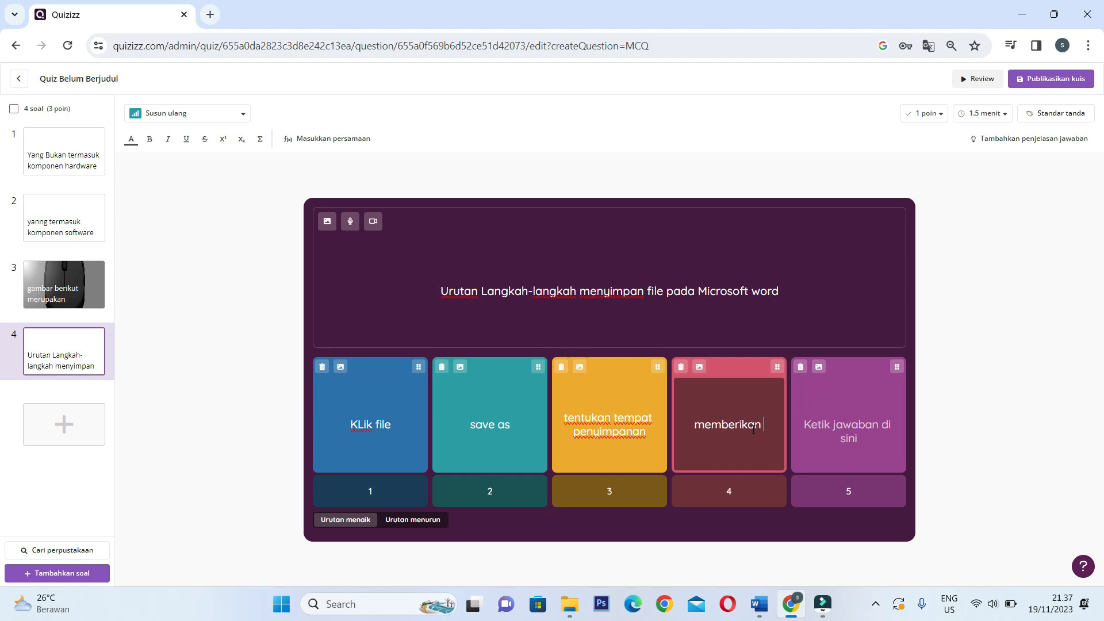
pyautogui.write('nama file')
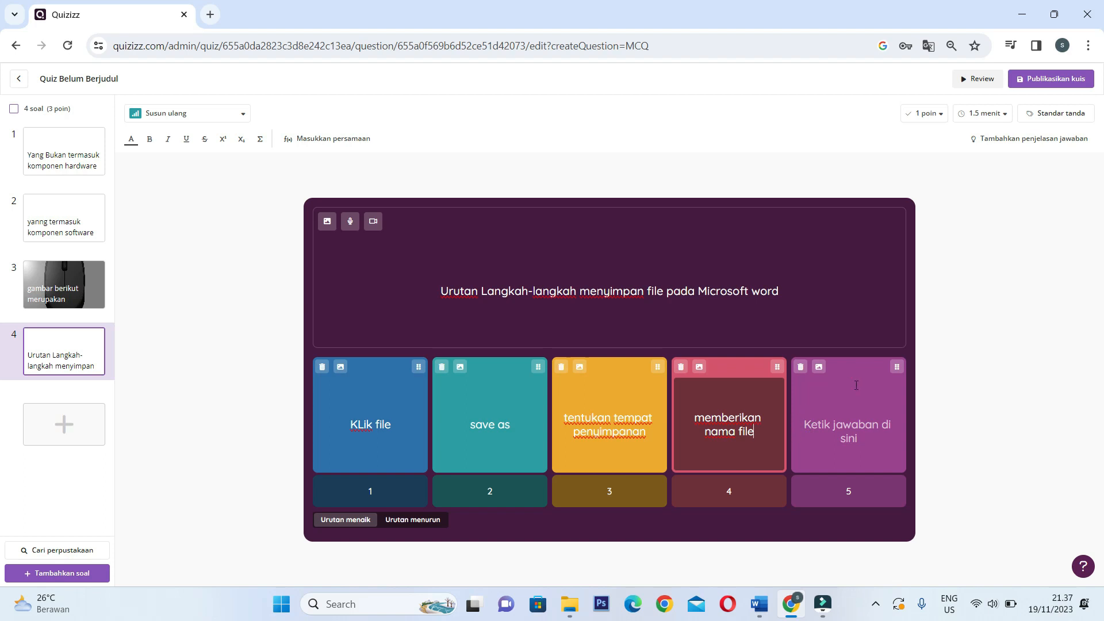
pyautogui.click(857, 441)
pyautogui.write('save')
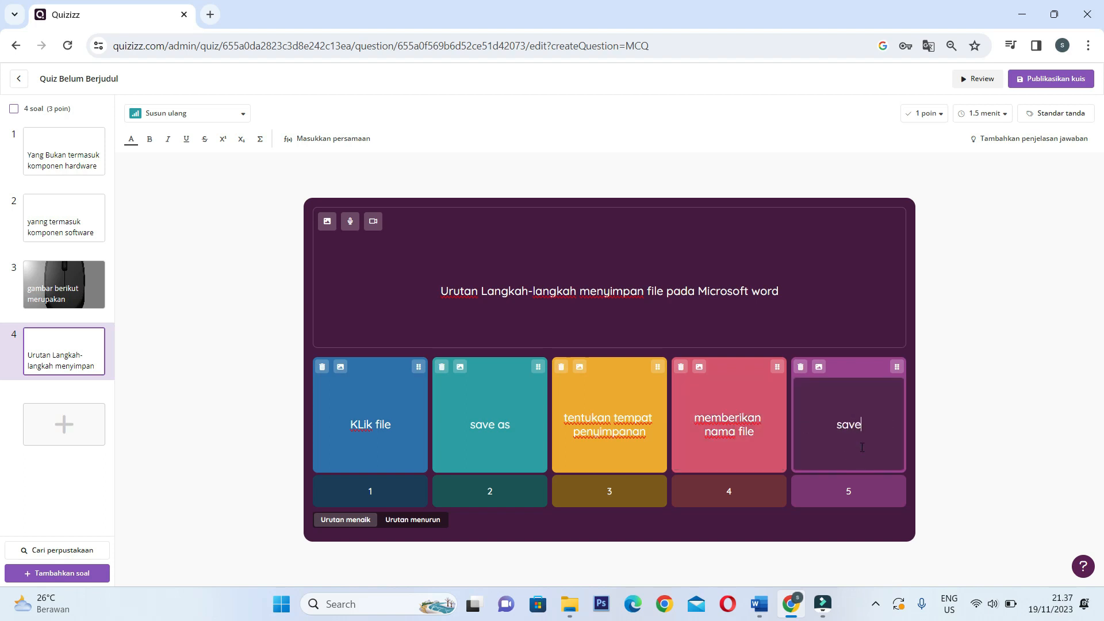
pyautogui.click(667, 544)
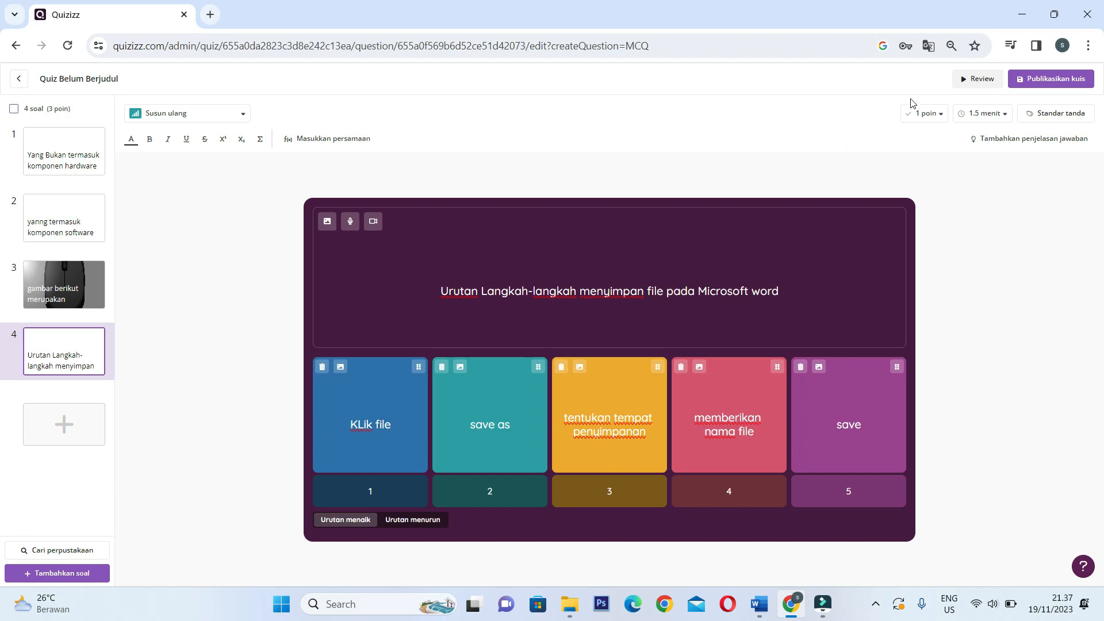
# Preview question 4 in the participant view and close the preview.
pyautogui.scroll(3, 977, 88)
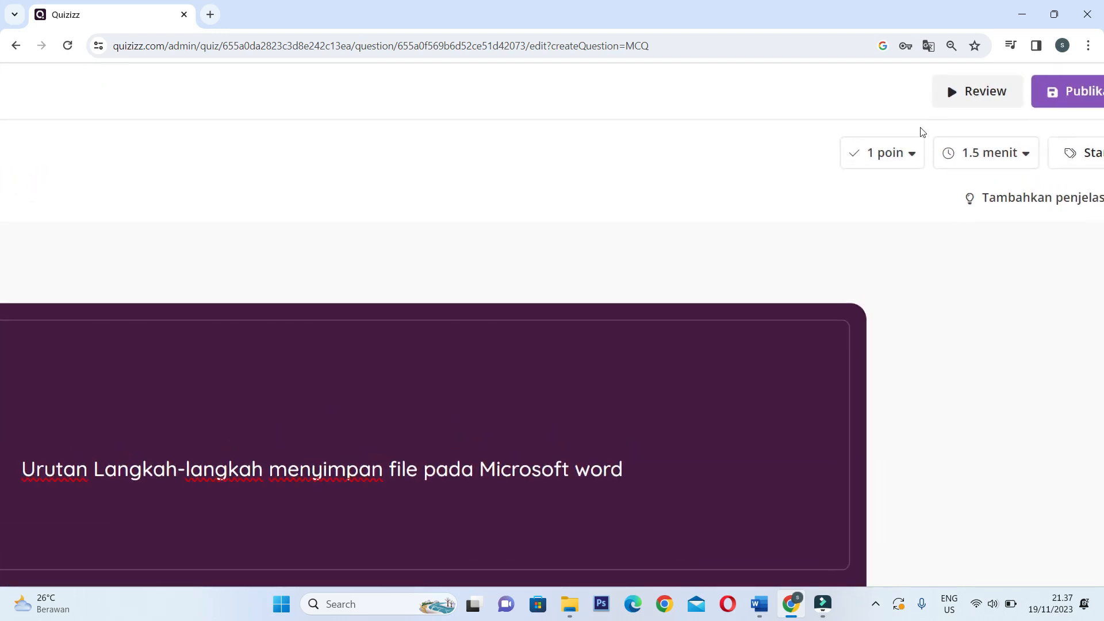
pyautogui.scroll(-3, 969, 96)
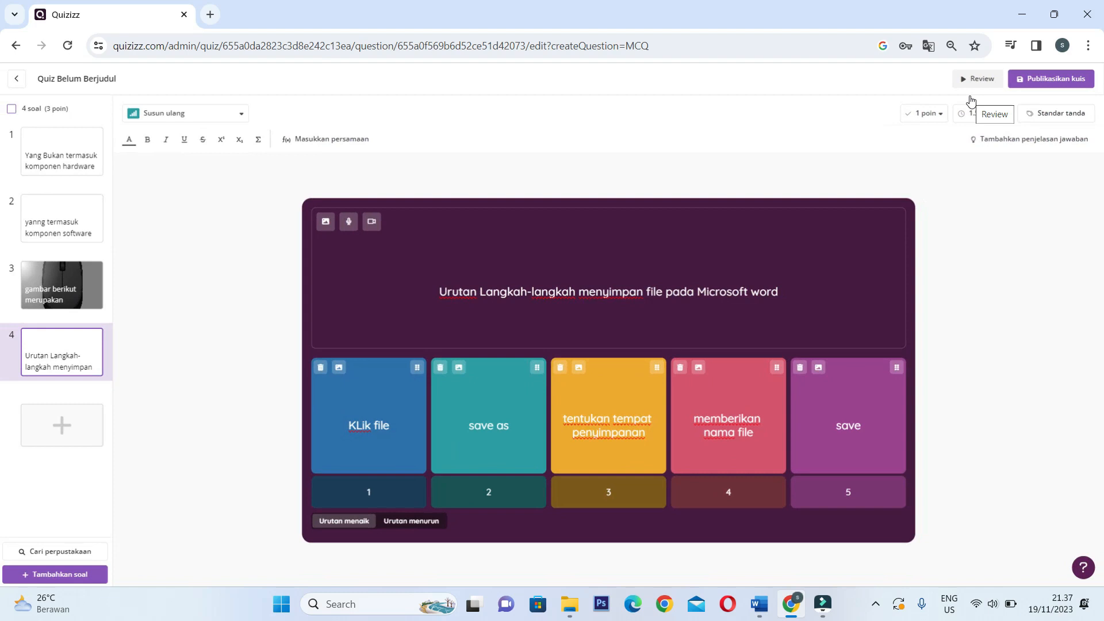
pyautogui.click(980, 79)
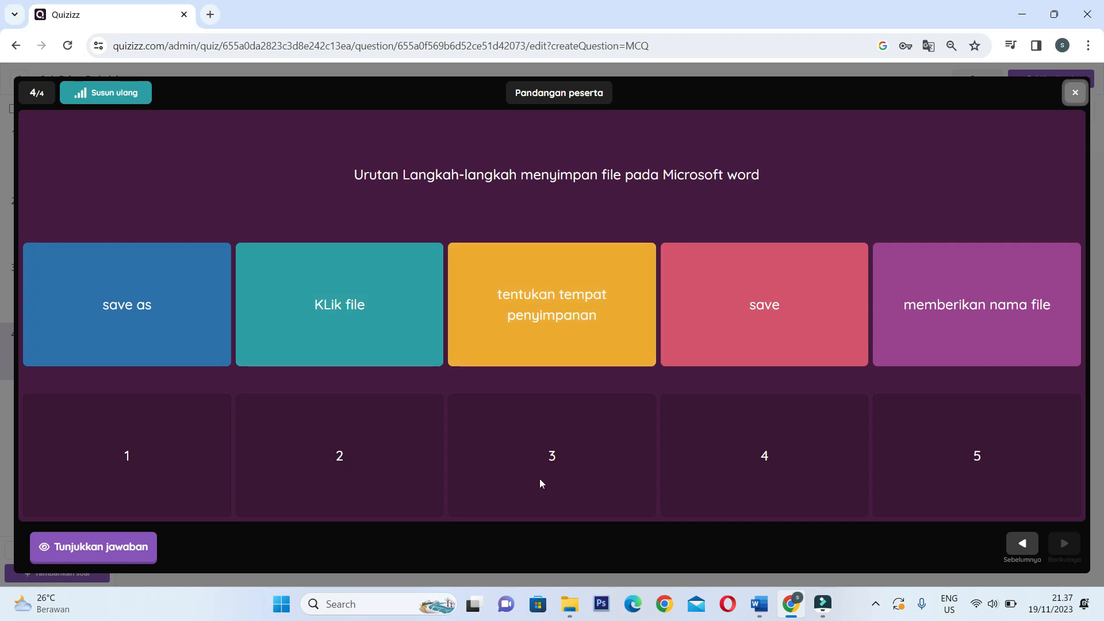
pyautogui.click(1073, 94)
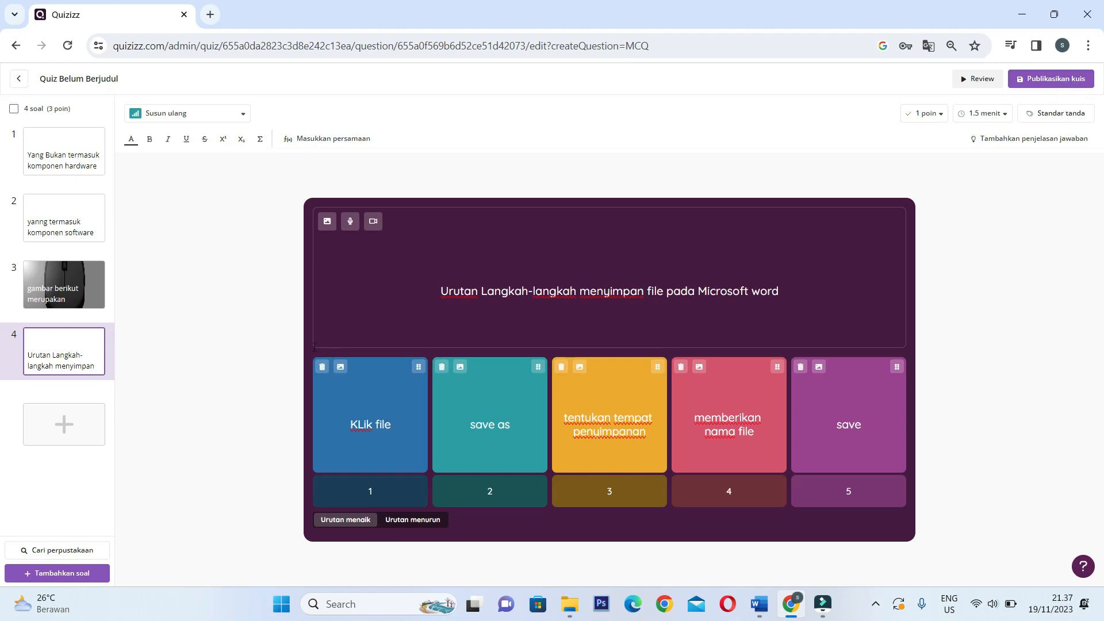
# Add a fifth question of the type Menjodohkan and clear its default question text.
pyautogui.click(49, 435)
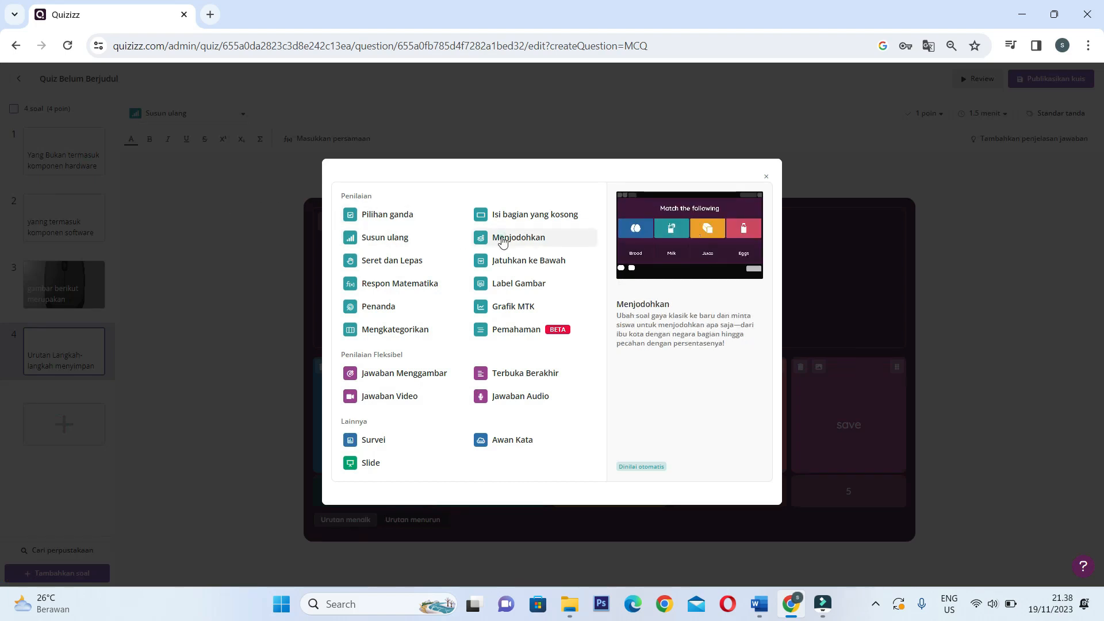
pyautogui.click(502, 241)
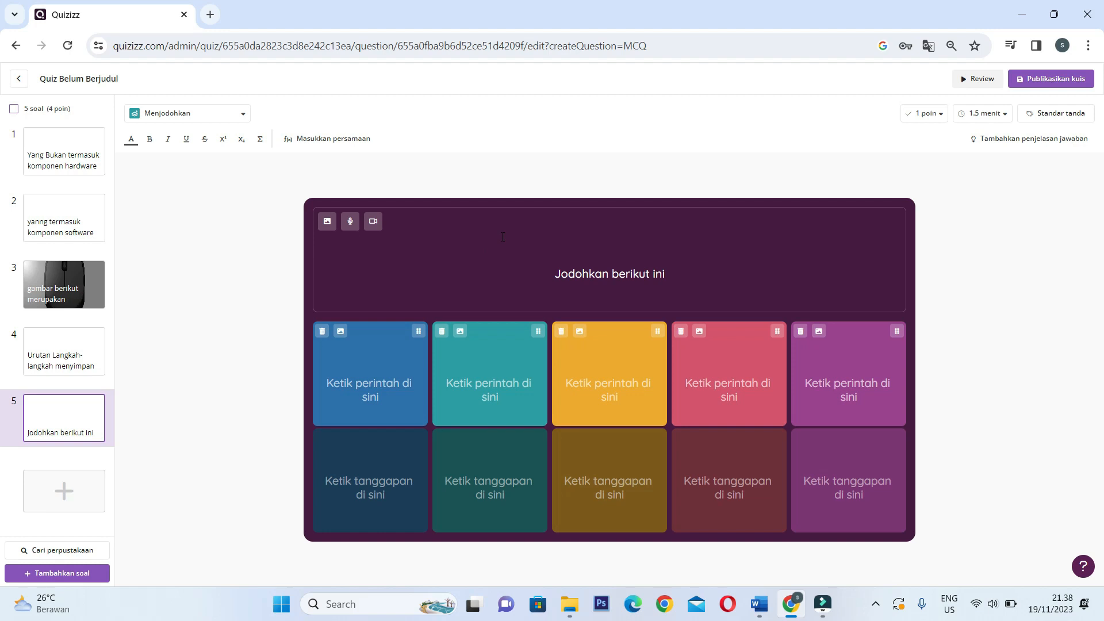
pyautogui.click(513, 271)
pyautogui.tripleClick(694, 262)
pyautogui.press('BackSpace')
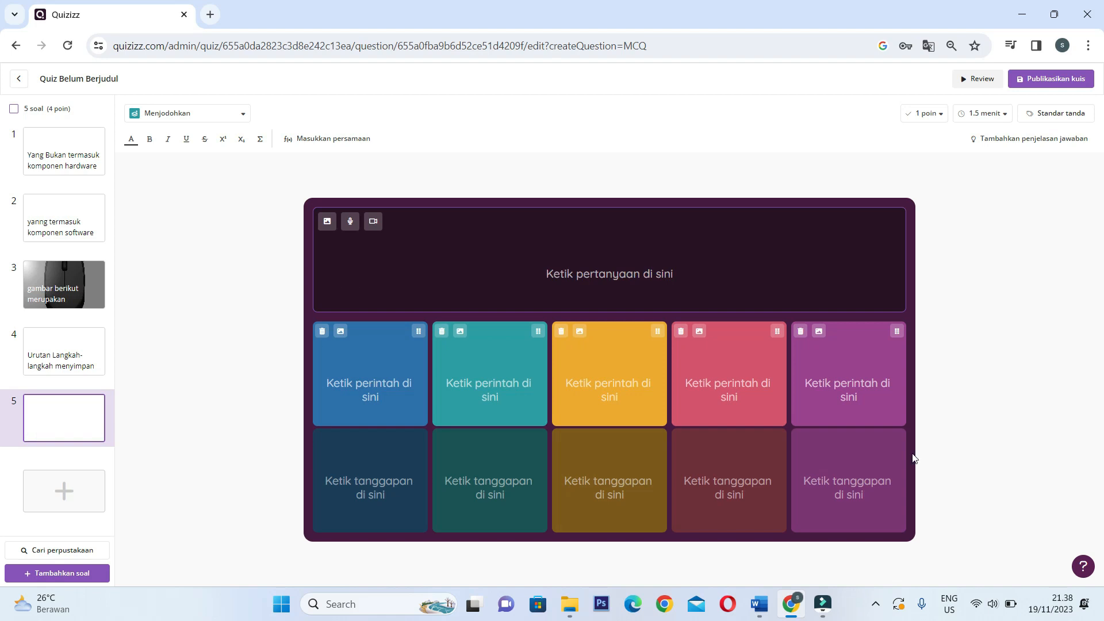
# Examine the computer components matching exercise in contoh soal.docx in Word, and return to the quiz in Quizizz.
pyautogui.moveTo(758, 603)
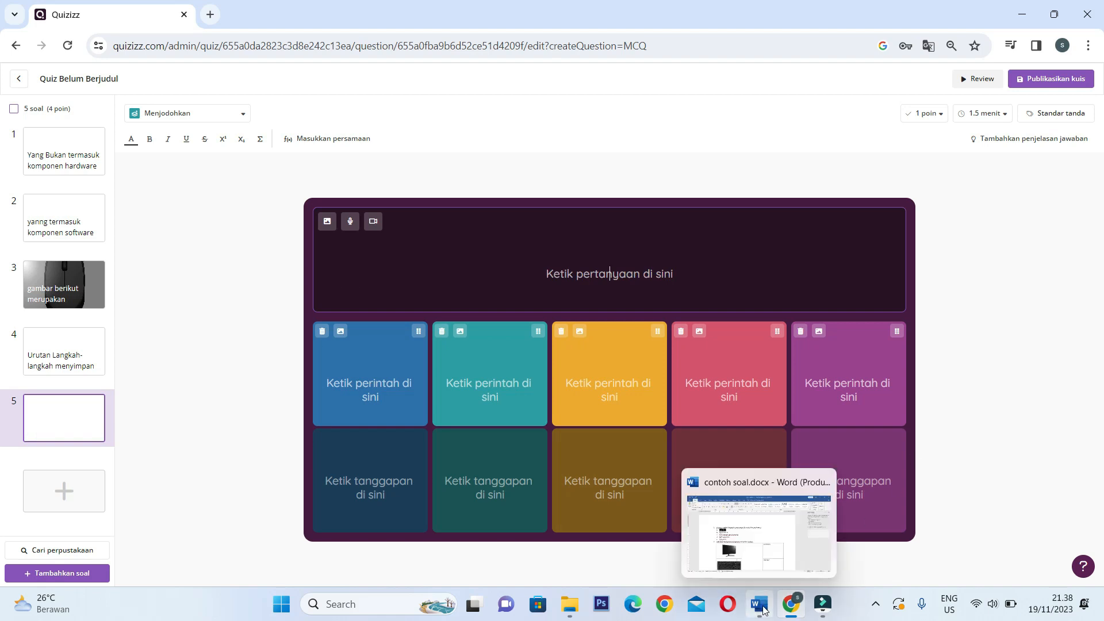
pyautogui.click(748, 550)
pyautogui.scroll(-4, 722, 389)
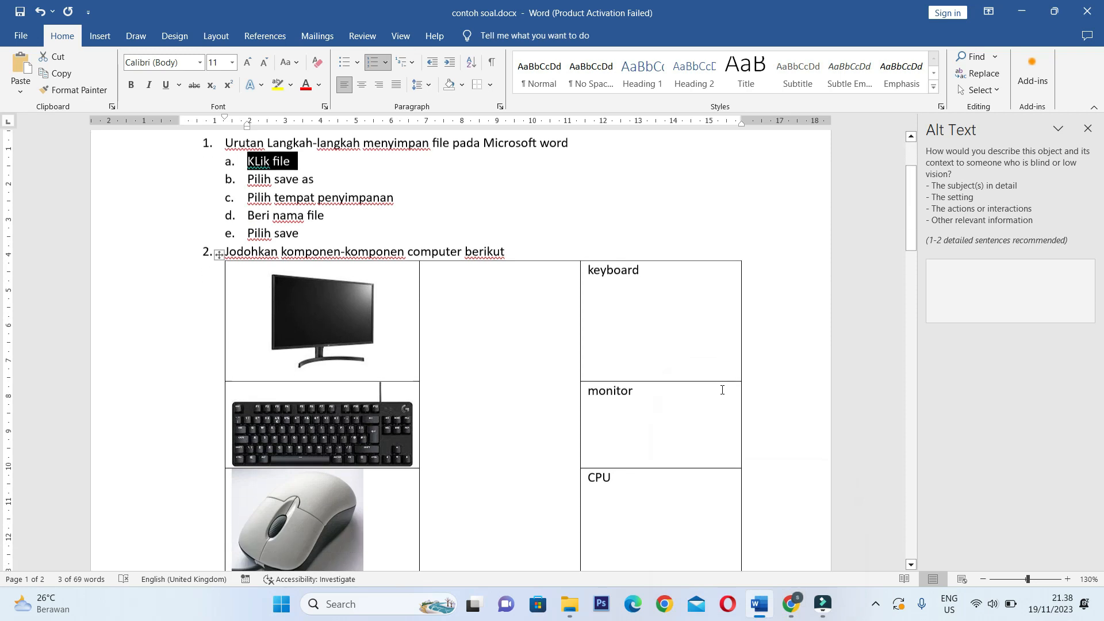
pyautogui.scroll(-3, 722, 389)
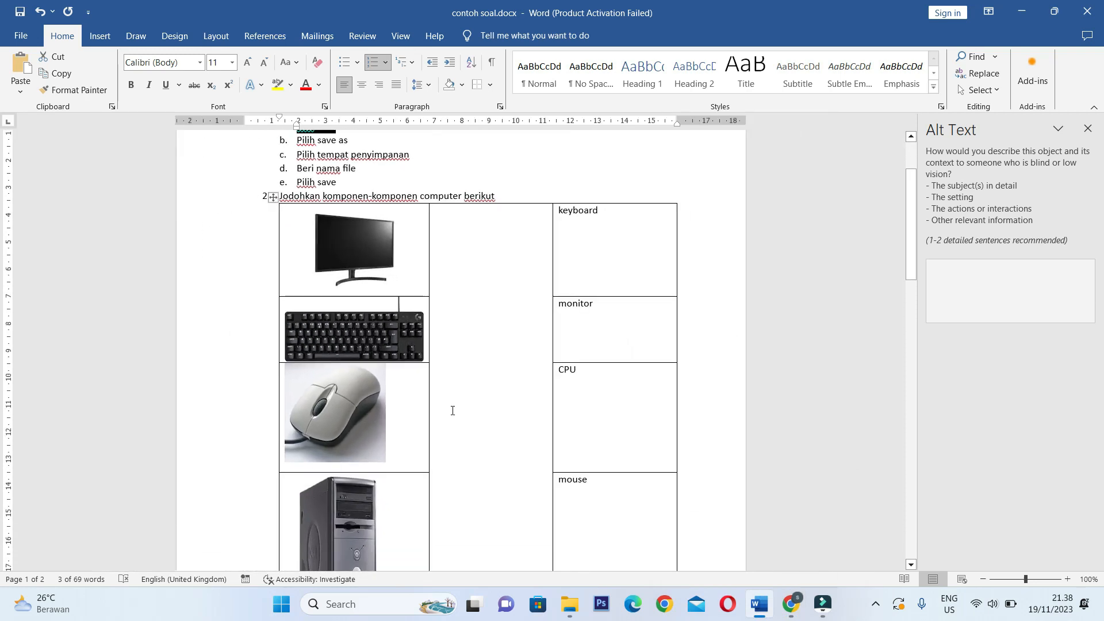
pyautogui.scroll(-1, 429, 284)
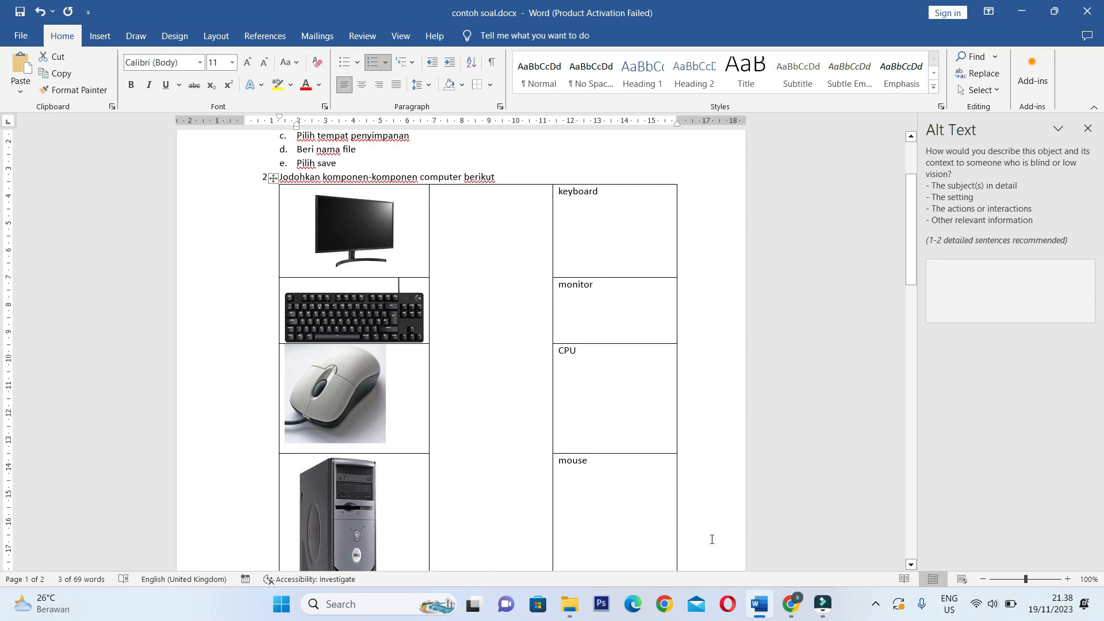
pyautogui.click(824, 604)
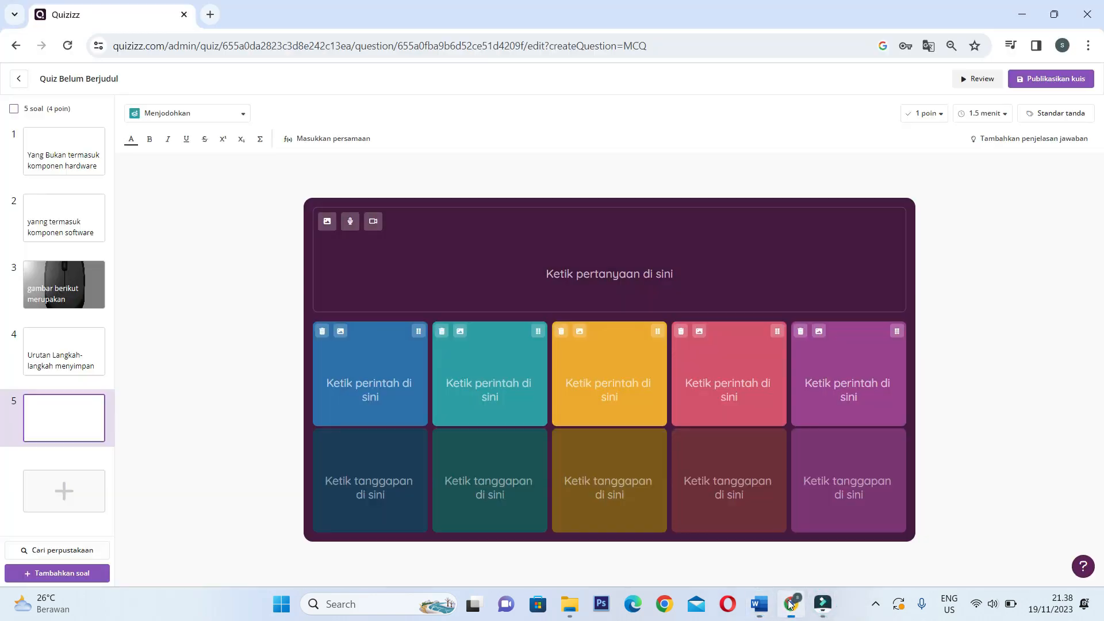
pyautogui.click(791, 604)
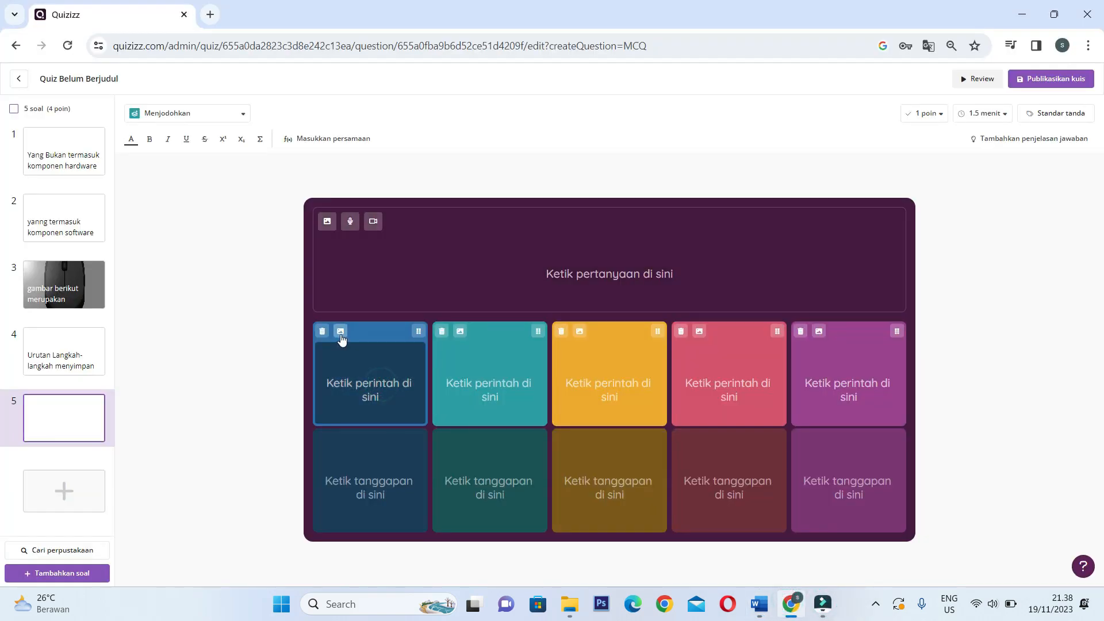
# Search the web images for "mouse" and save a black computer mouse picture as question 5's first prompt.
pyautogui.click(340, 331)
pyautogui.click(366, 196)
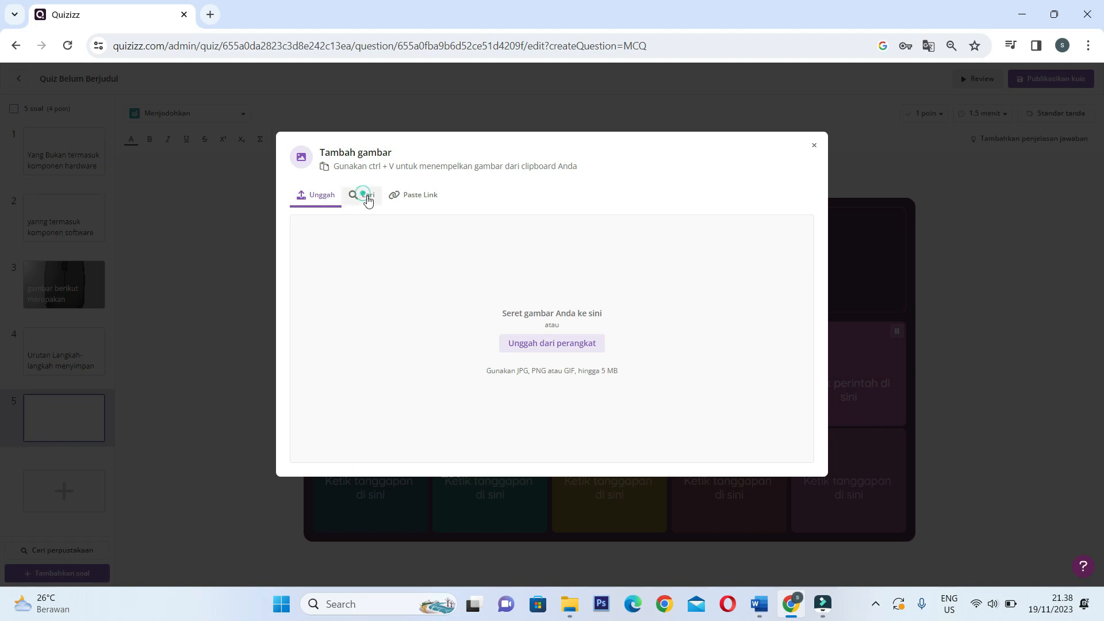
pyautogui.click(424, 225)
pyautogui.click(371, 195)
pyautogui.click(392, 225)
pyautogui.write('mouse')
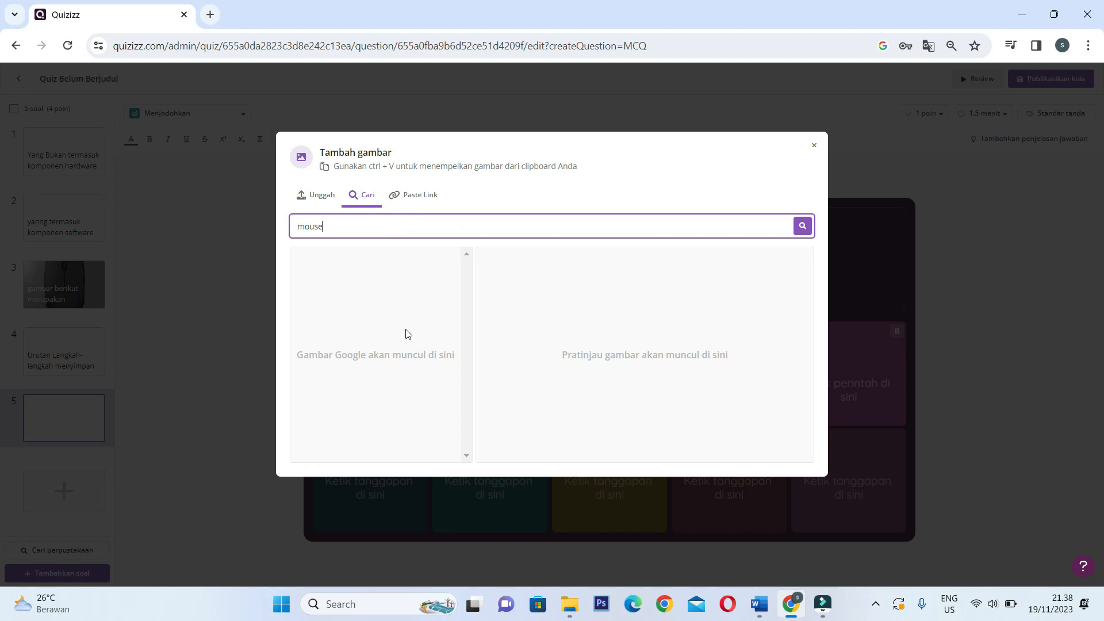
pyautogui.click(802, 224)
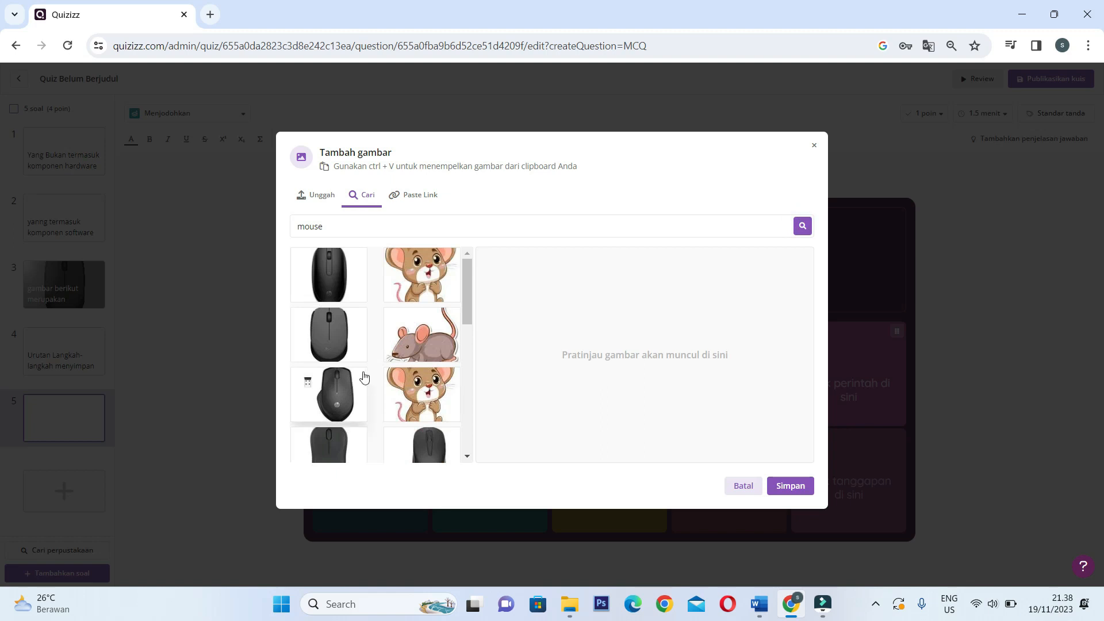
pyautogui.click(334, 334)
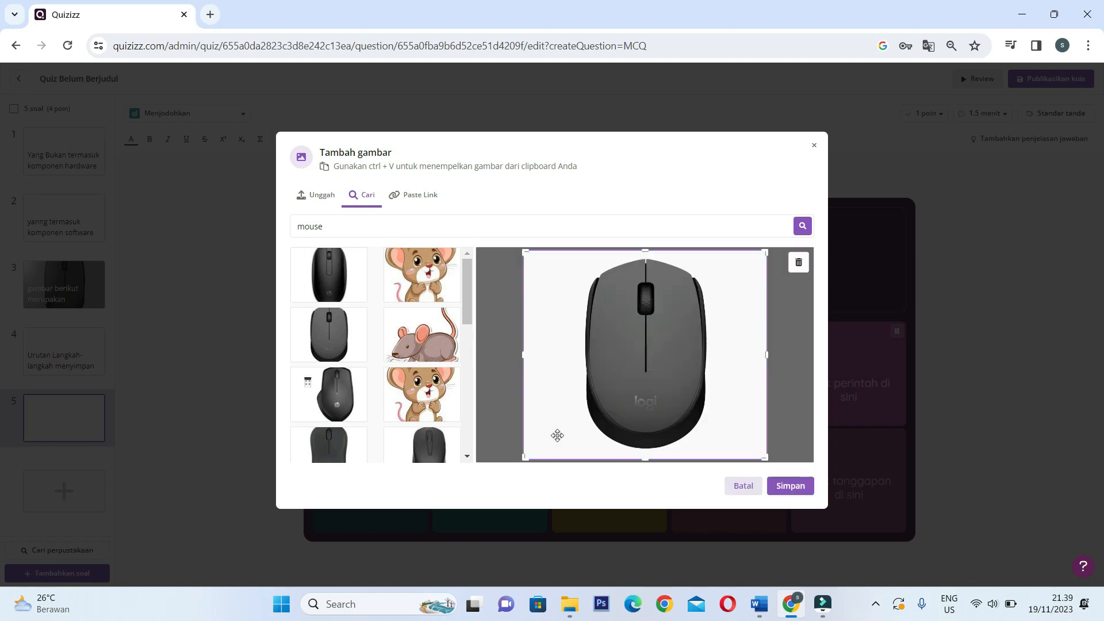
pyautogui.click(789, 487)
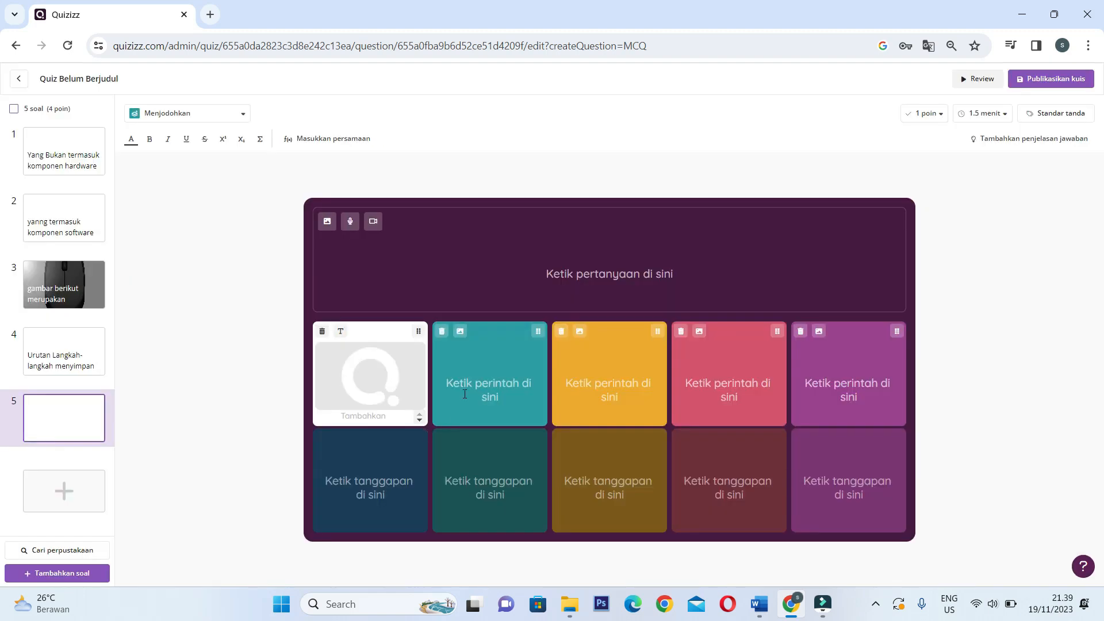
# Search the web images for "keyboard" and save the white keyboard on a wooden desk as question 5's second prompt.
pyautogui.click(463, 333)
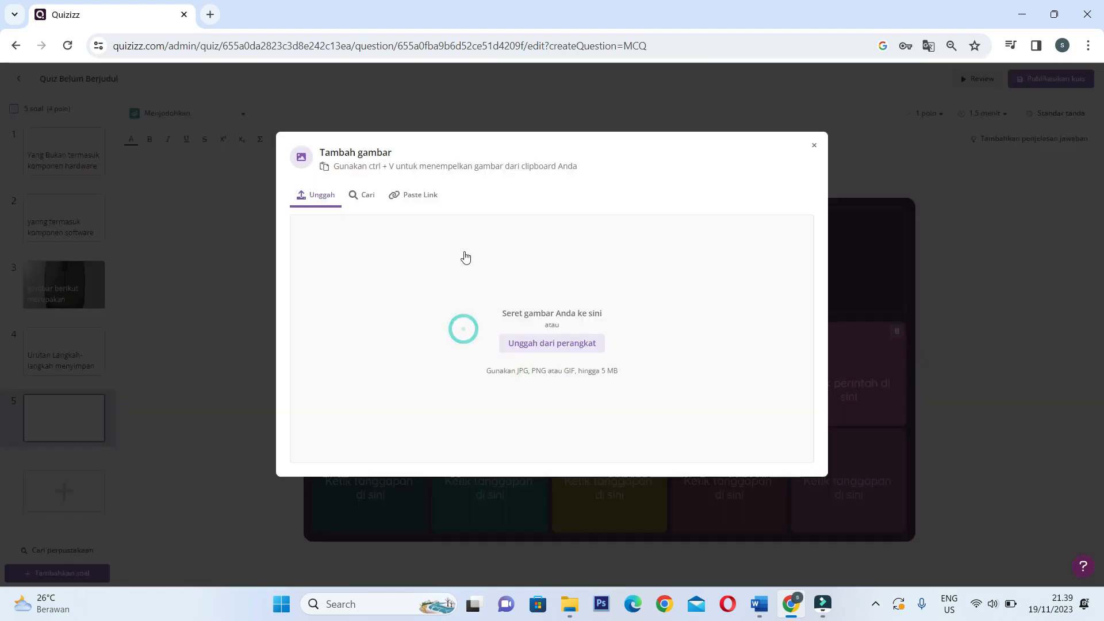
pyautogui.click(368, 196)
pyautogui.click(409, 226)
pyautogui.write('keyboard')
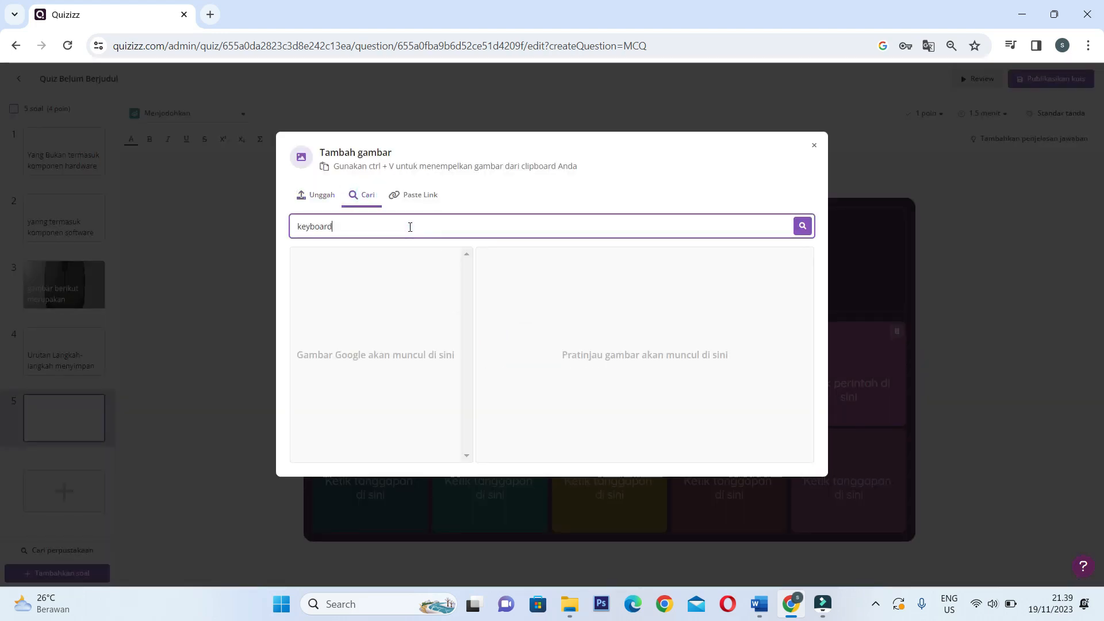
pyautogui.press('Return')
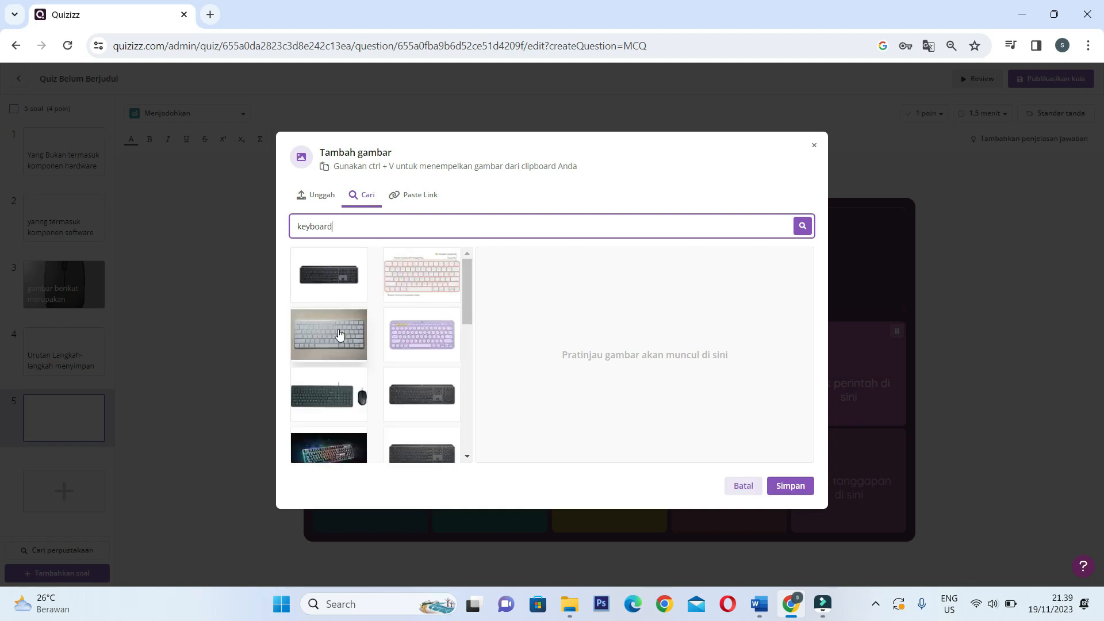
pyautogui.click(338, 345)
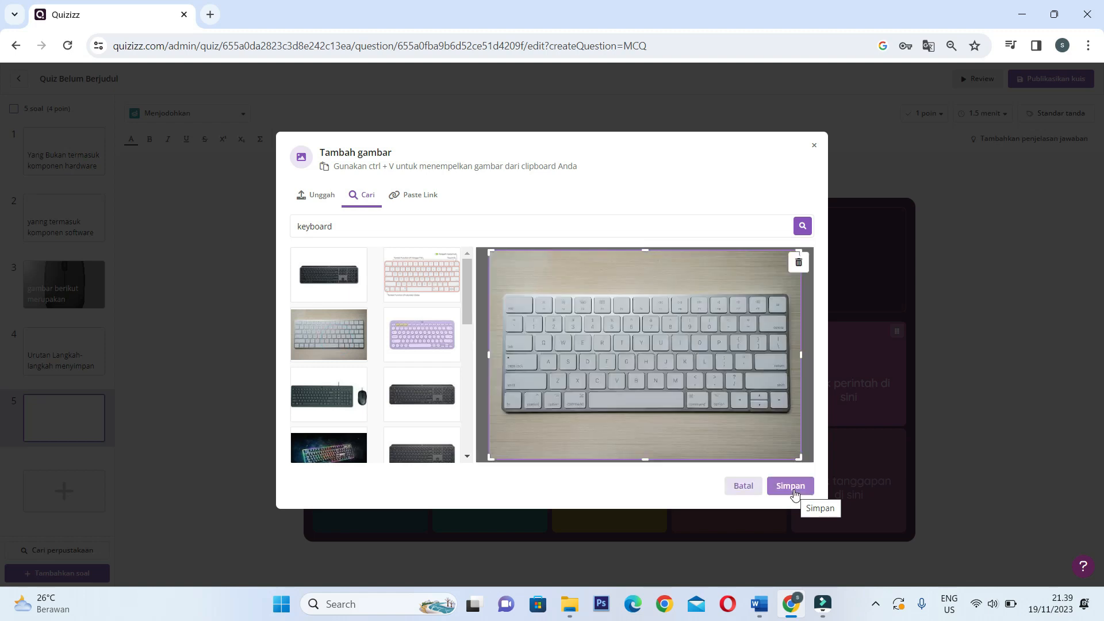
pyautogui.click(795, 493)
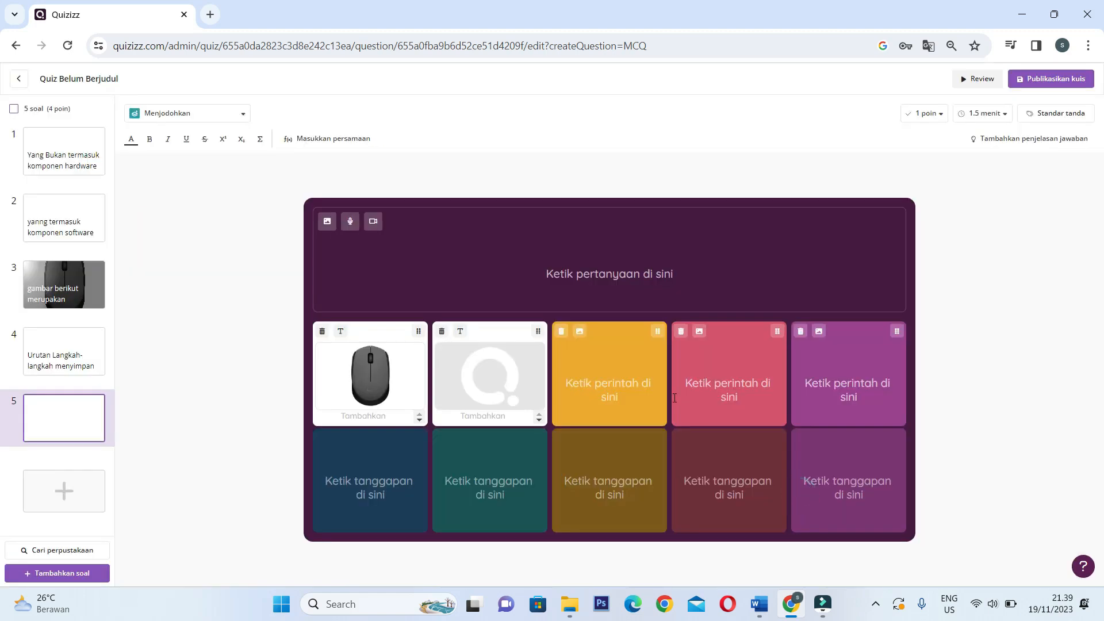
# Search the web images for "monitor" and save the black monitor with the mountain sunset picture as question 5's third prompt.
pyautogui.click(611, 381)
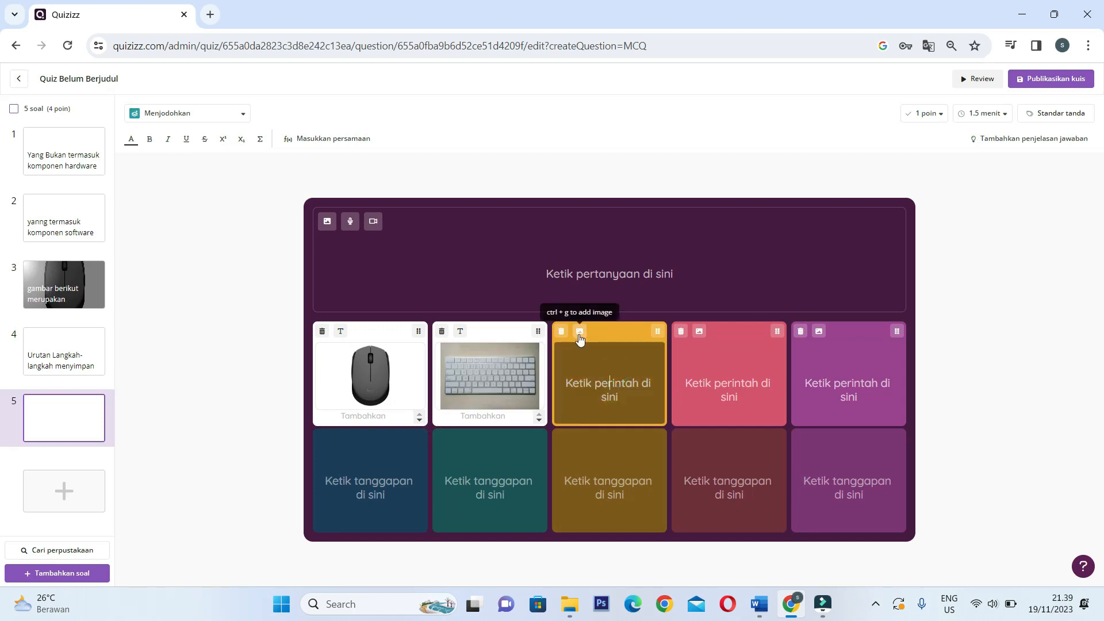
pyautogui.click(581, 338)
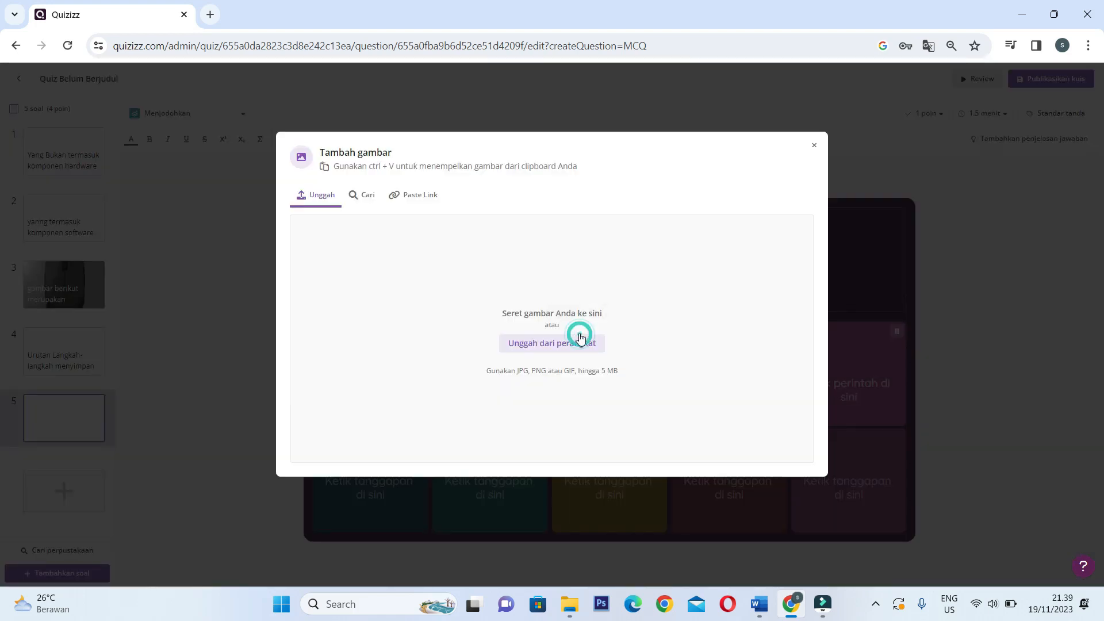
pyautogui.click(371, 199)
pyautogui.click(395, 217)
pyautogui.write('monitor')
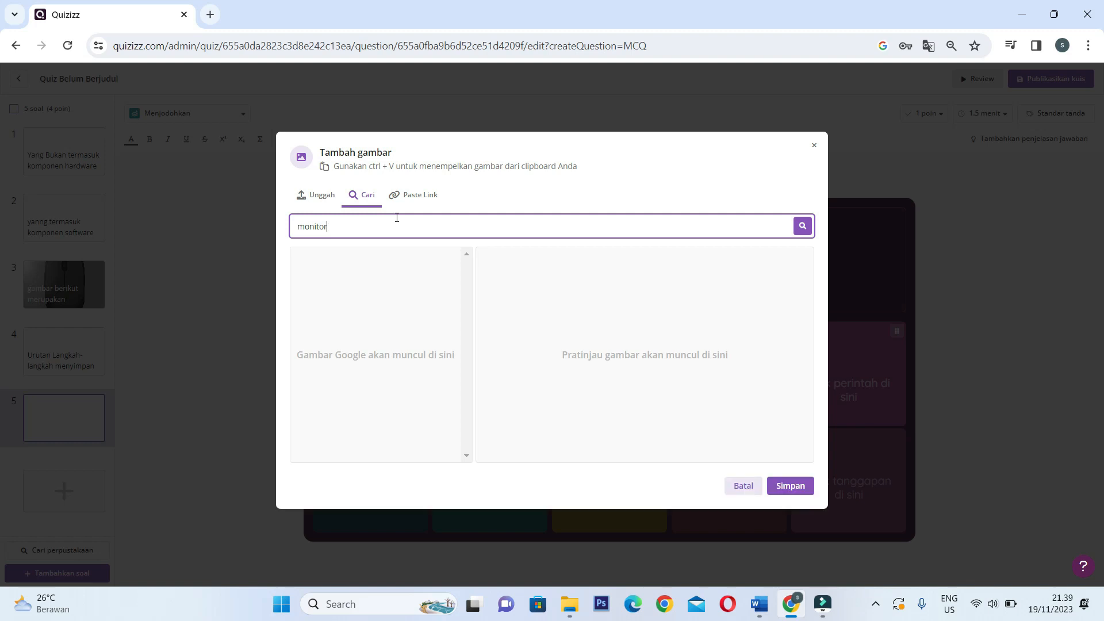
pyautogui.press('Return')
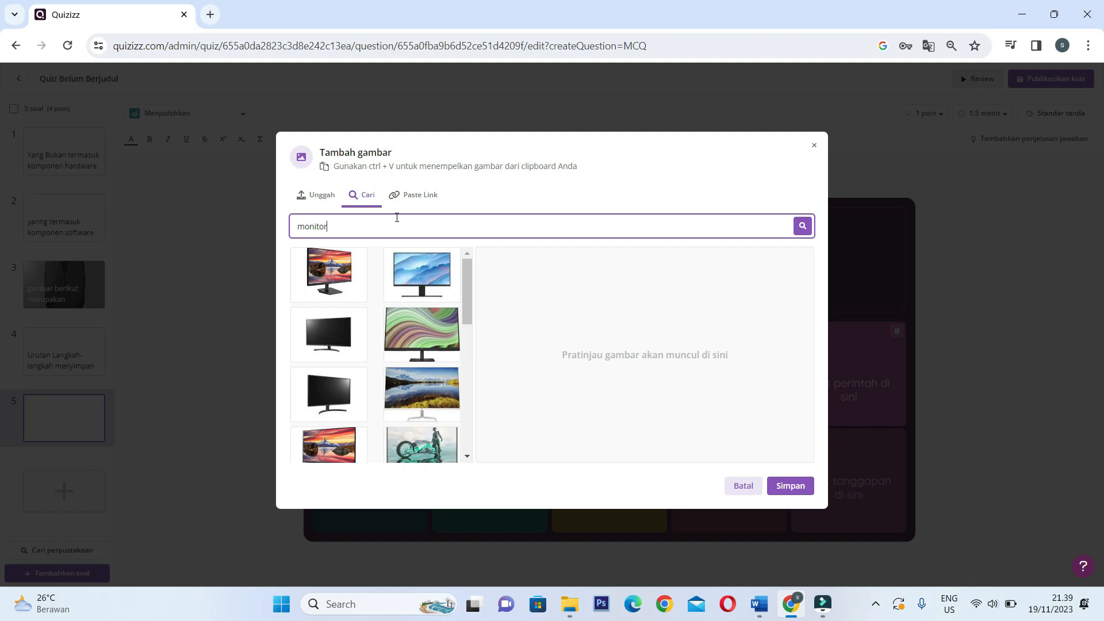
pyautogui.click(337, 283)
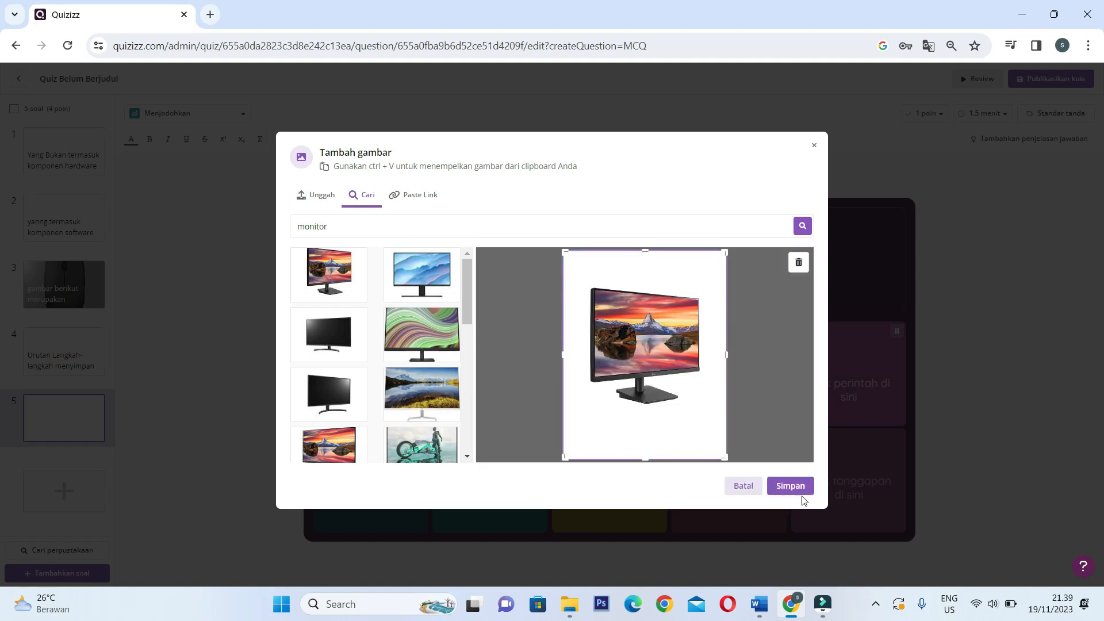
pyautogui.click(790, 486)
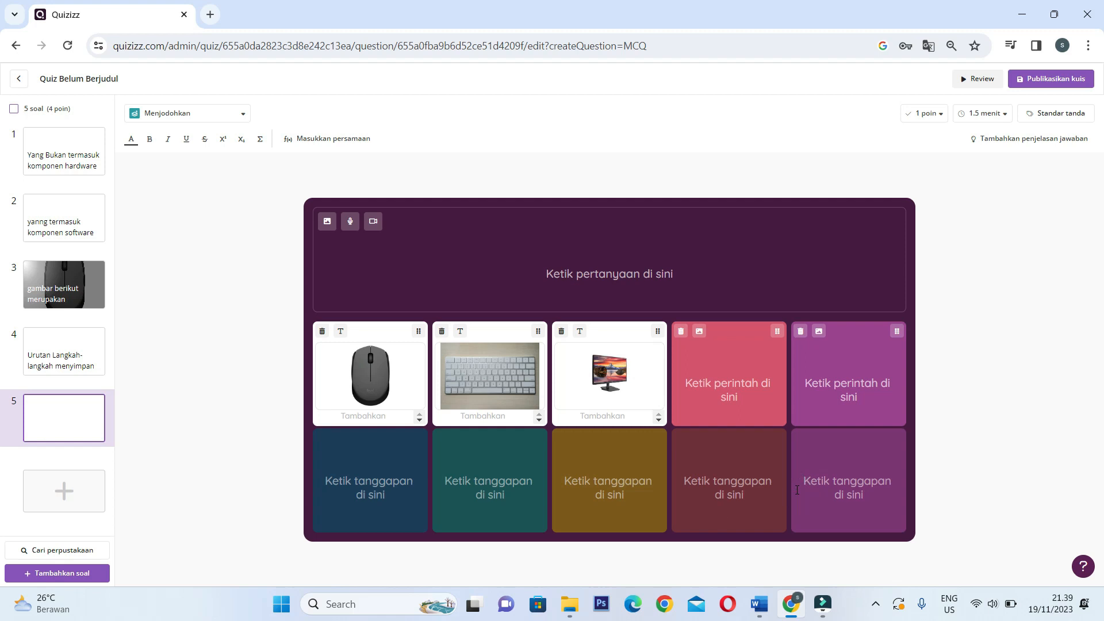
# Remove question 5's two empty pairs and enter the matching responses "mouse", "keyboard" and "monitor" under their pictures.
pyautogui.click(681, 333)
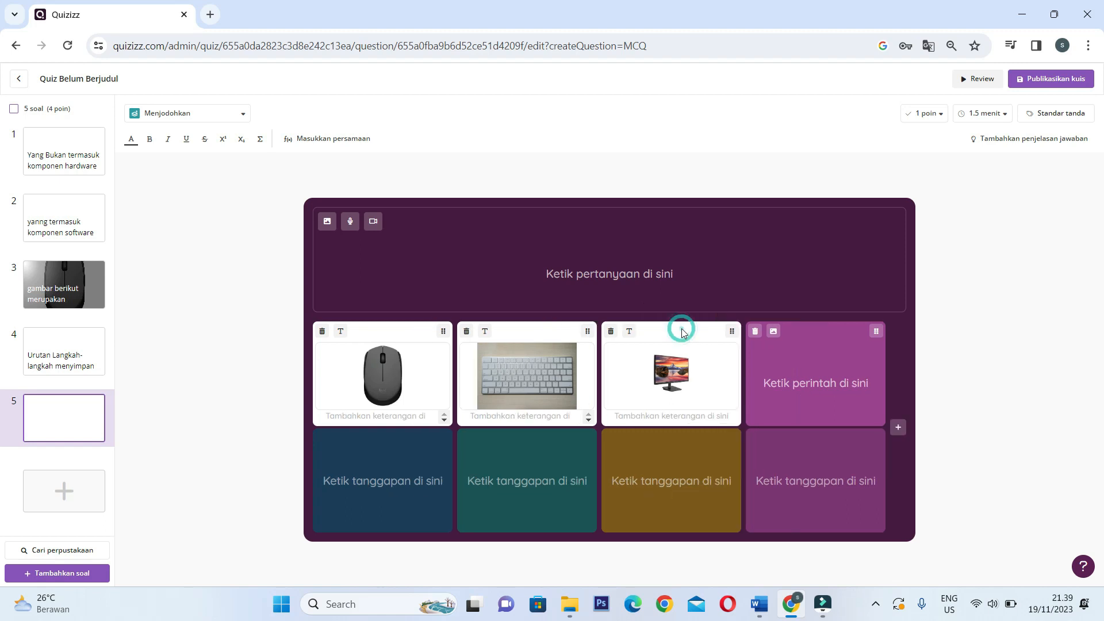
pyautogui.click(755, 332)
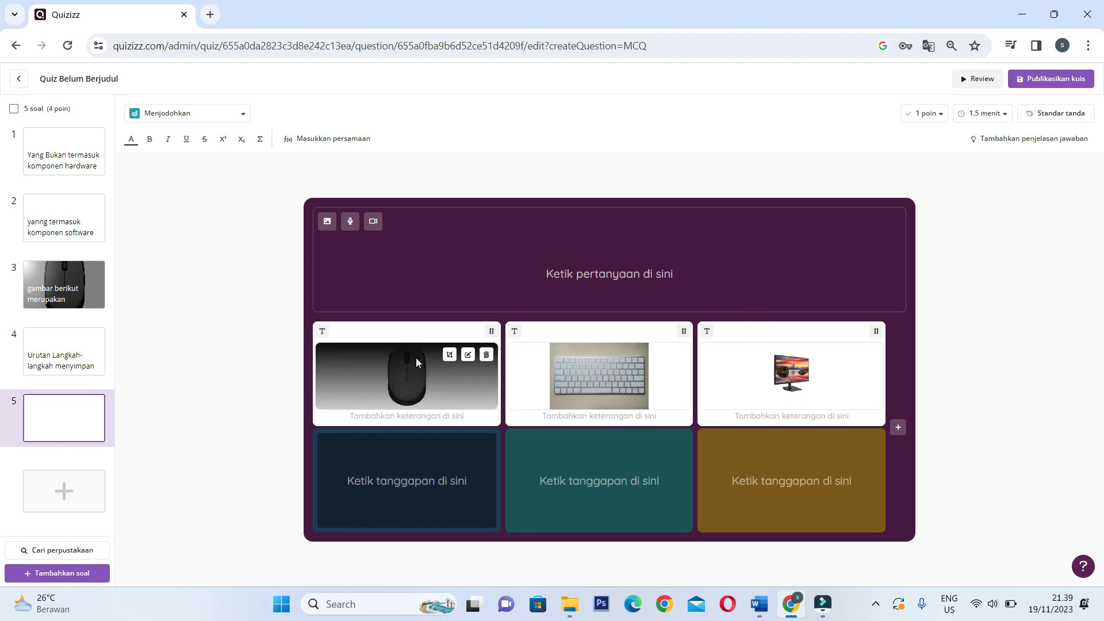
pyautogui.write('mouse')
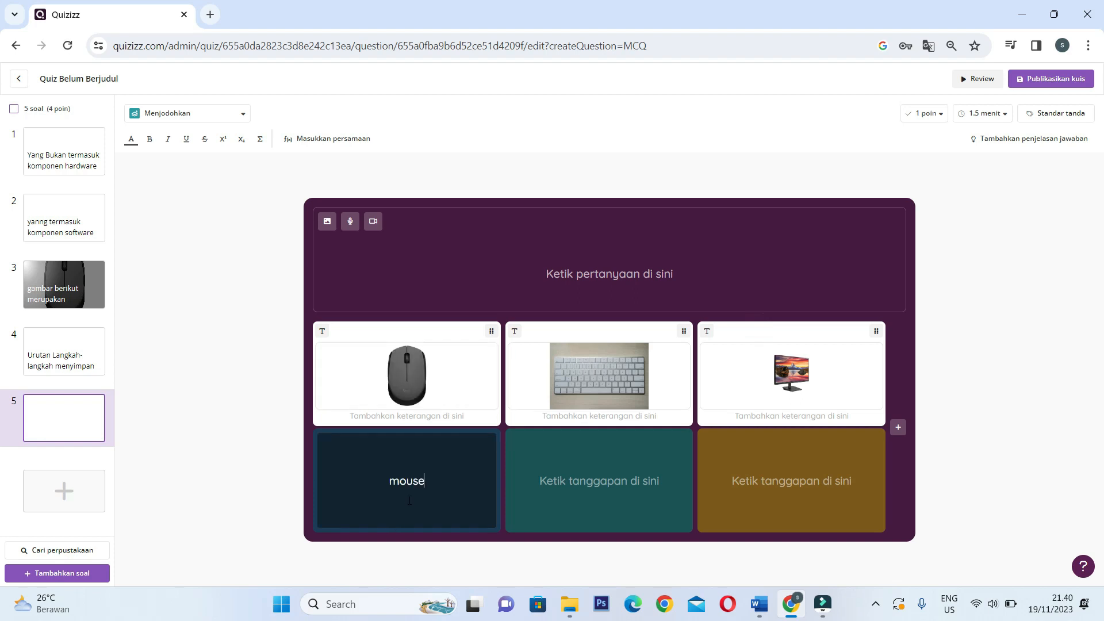
pyautogui.click(544, 497)
pyautogui.write('key')
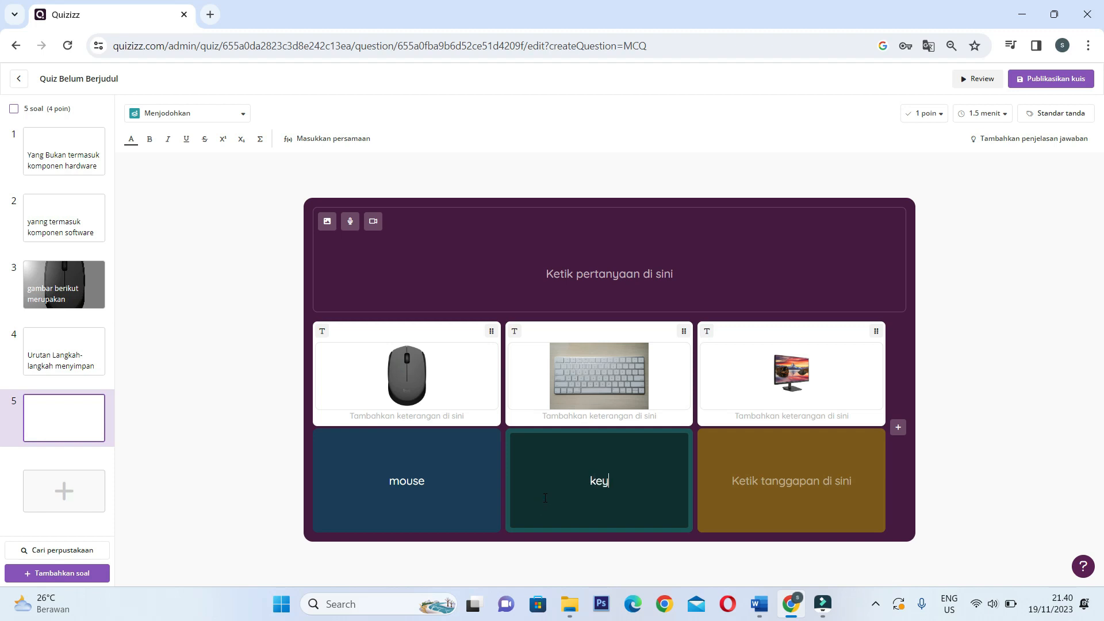
pyautogui.write('board')
pyautogui.click(730, 495)
pyautogui.write('monitor')
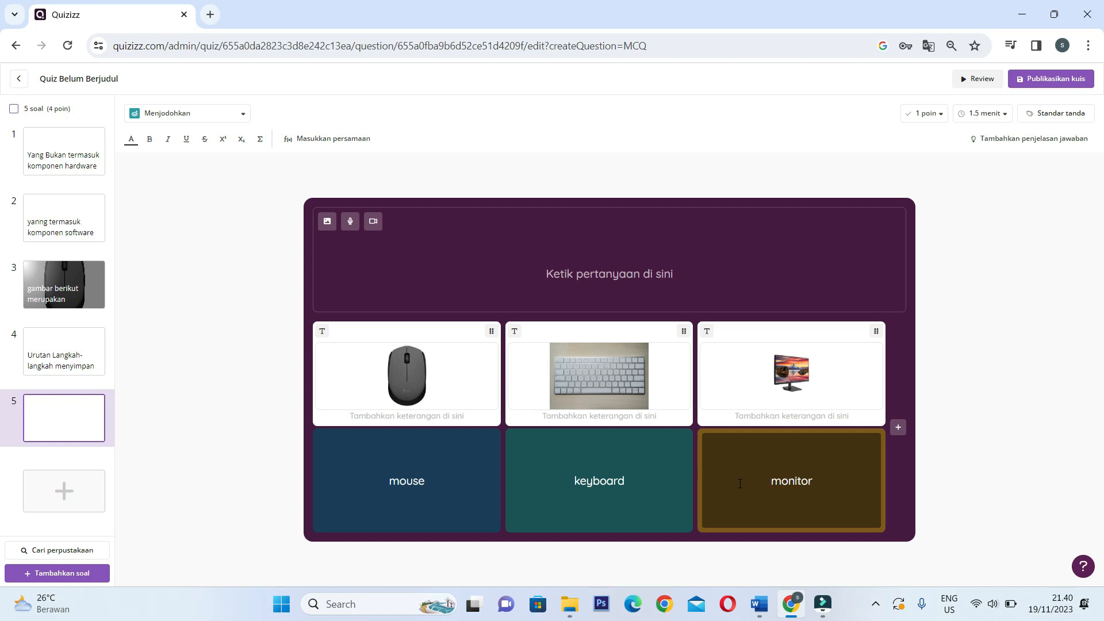
pyautogui.click(986, 208)
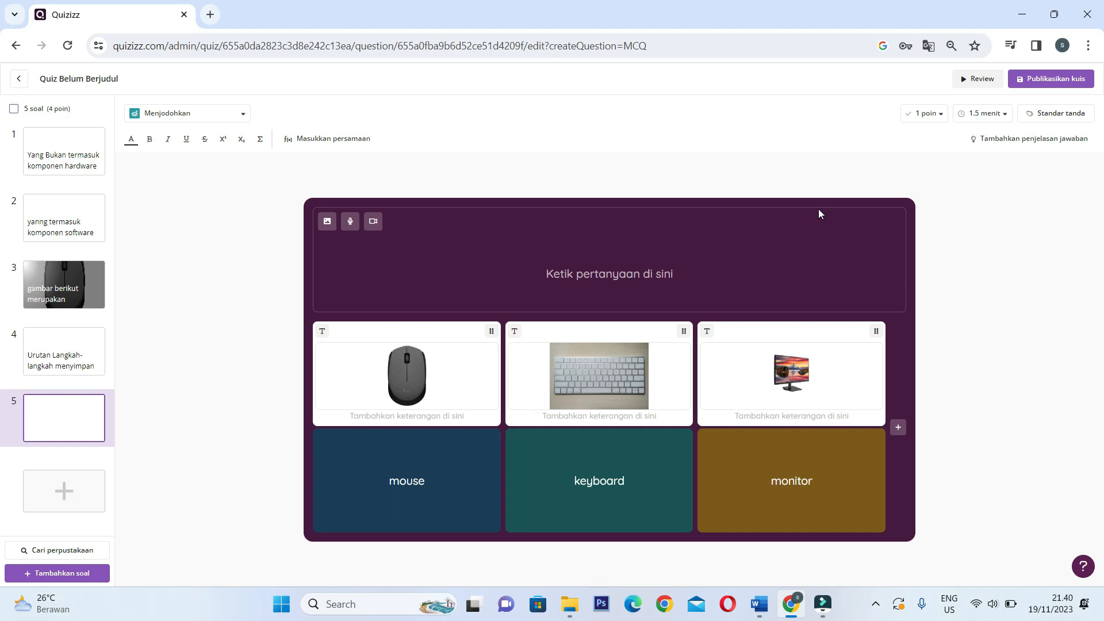
# Preview question 5 in the participant view and try to add another question.
pyautogui.click(981, 80)
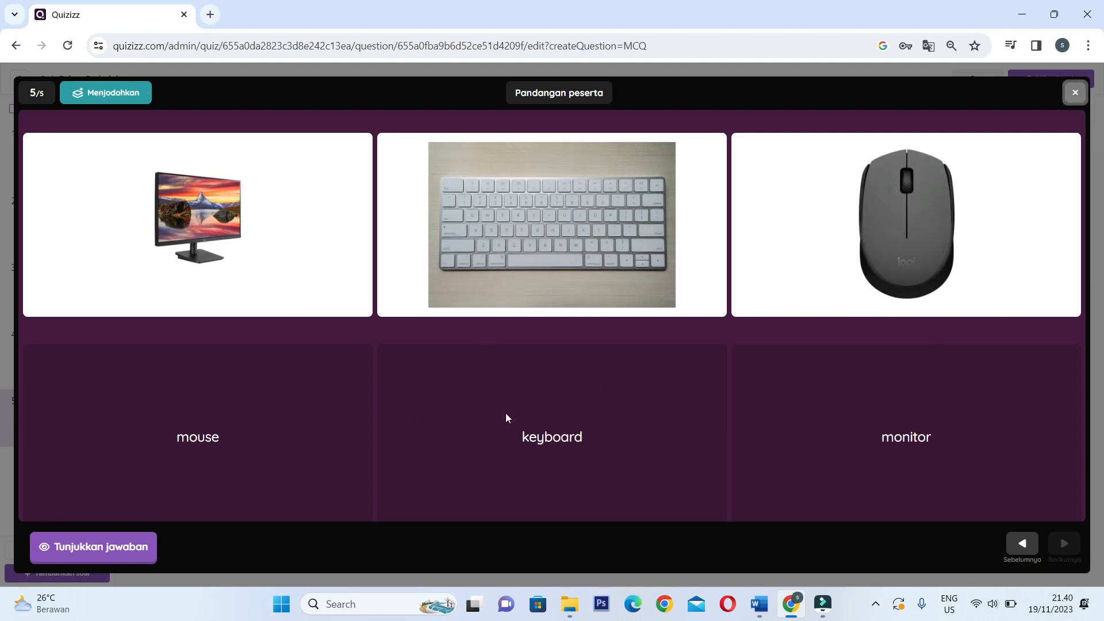
pyautogui.click(1073, 93)
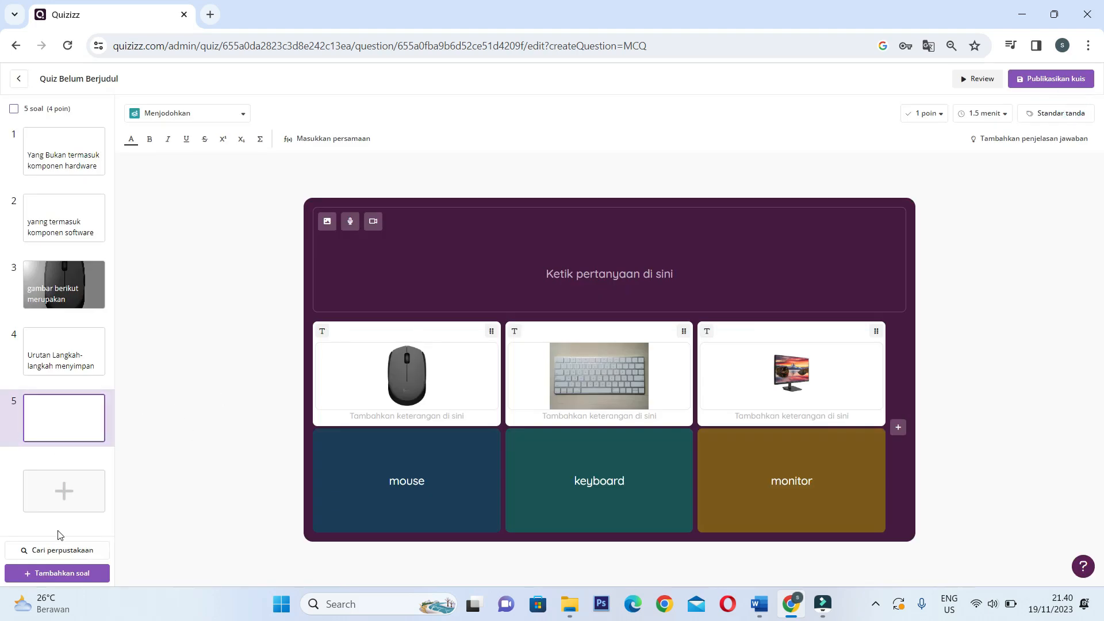
pyautogui.click(62, 490)
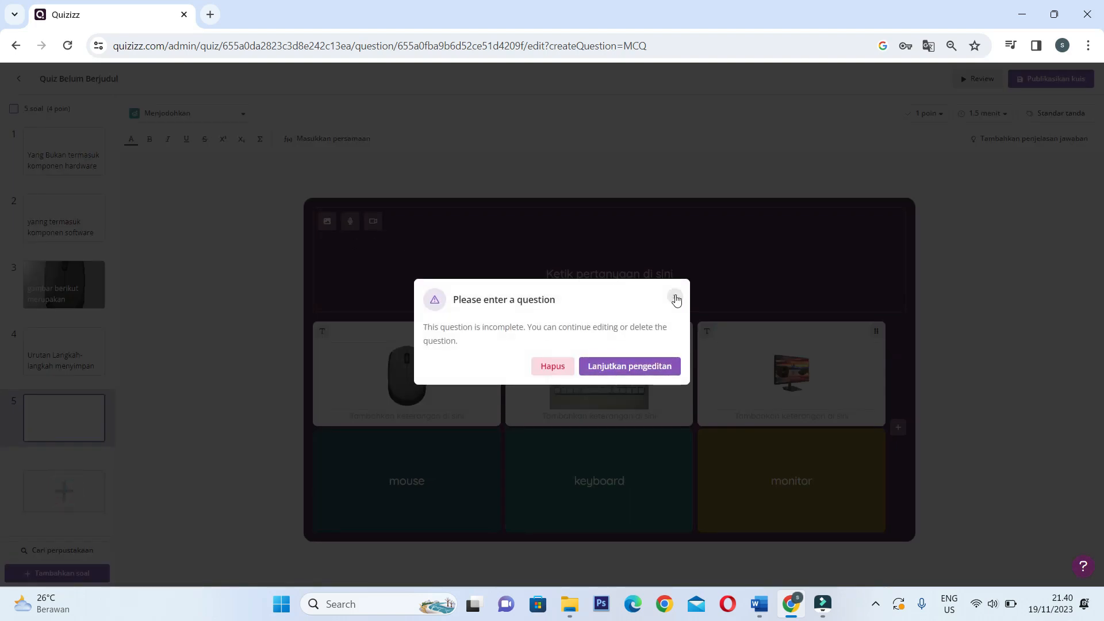
pyautogui.click(660, 368)
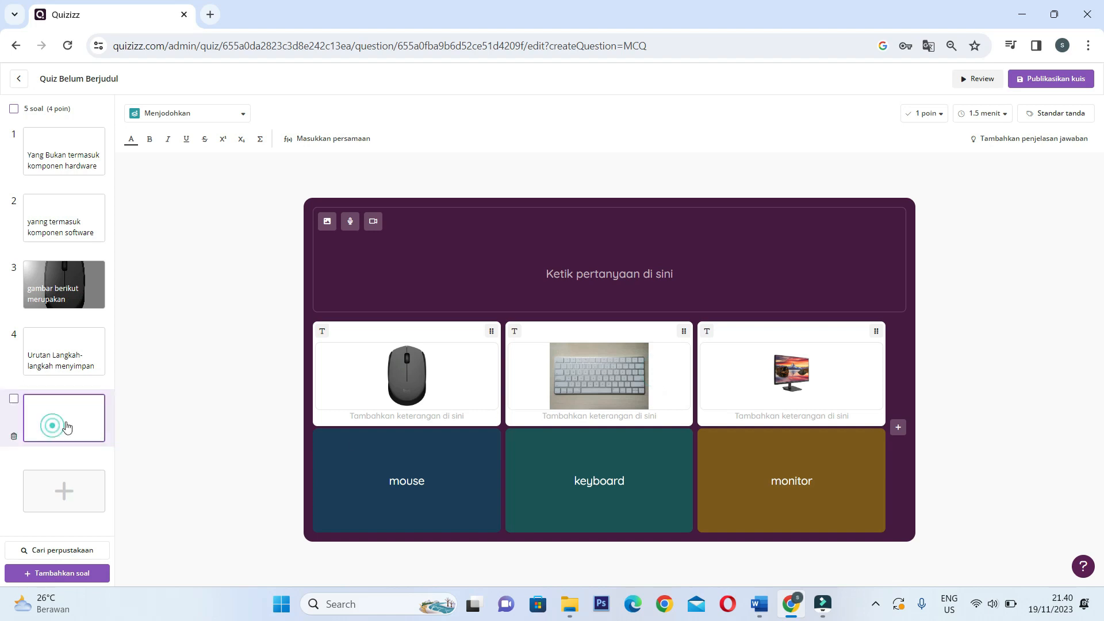
pyautogui.click(400, 454)
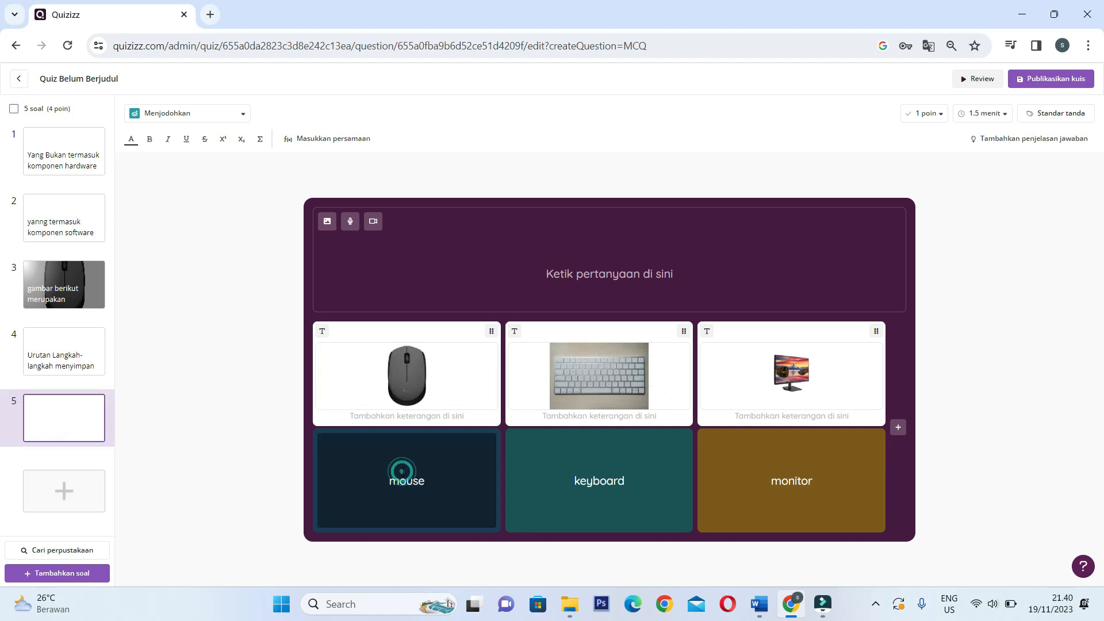
pyautogui.click(510, 412)
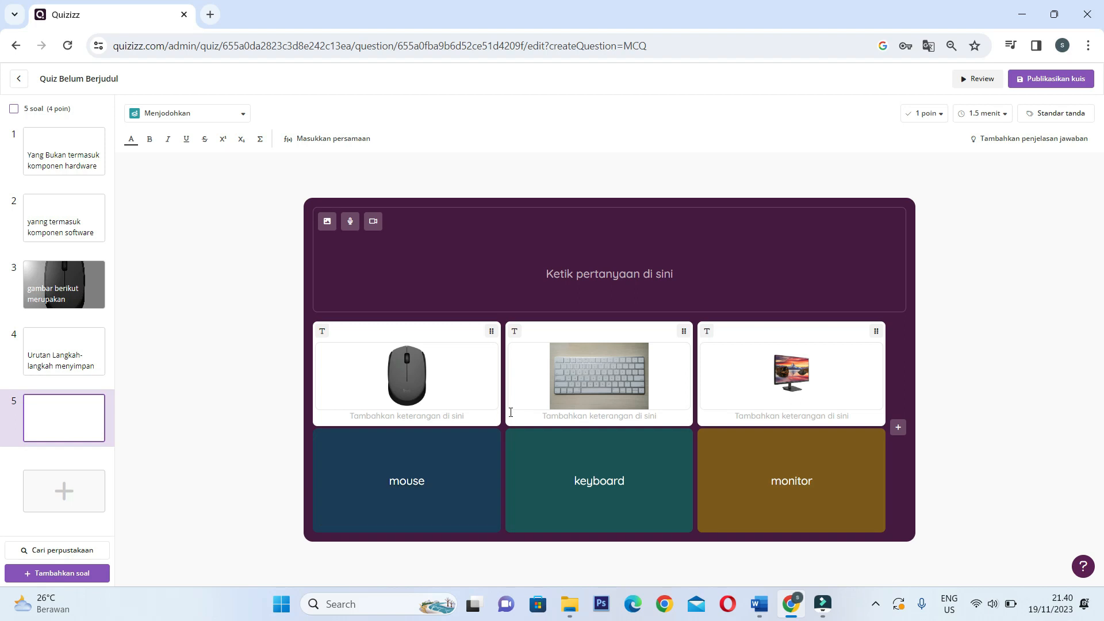
# Enter "jodohkan komponen komputer berikut" as the question text of question 5.
pyautogui.click(619, 279)
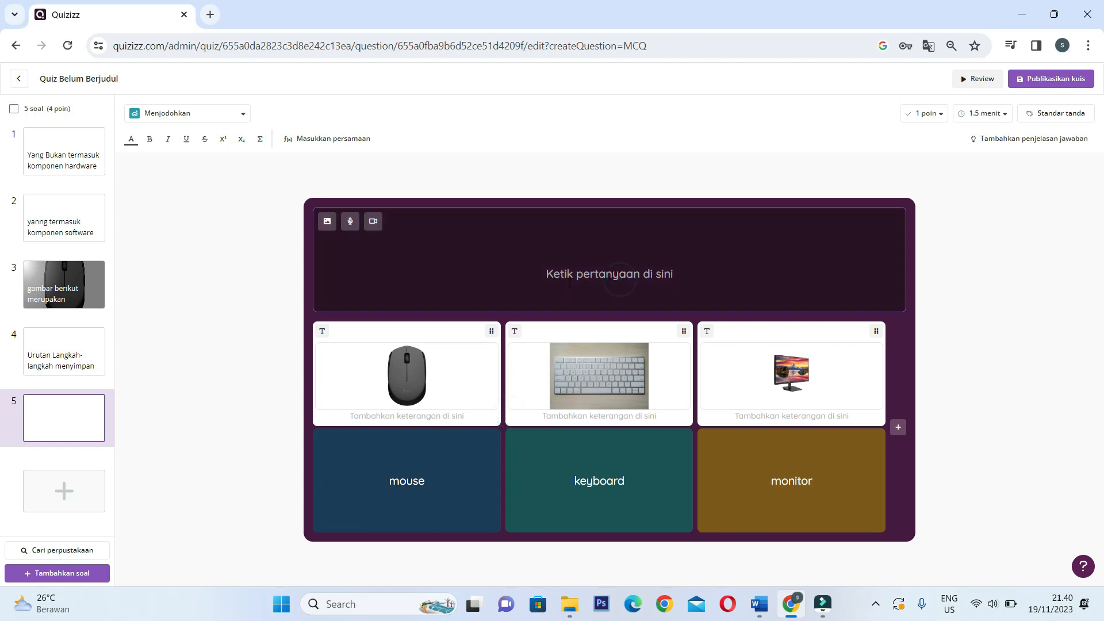
pyautogui.write('joh')
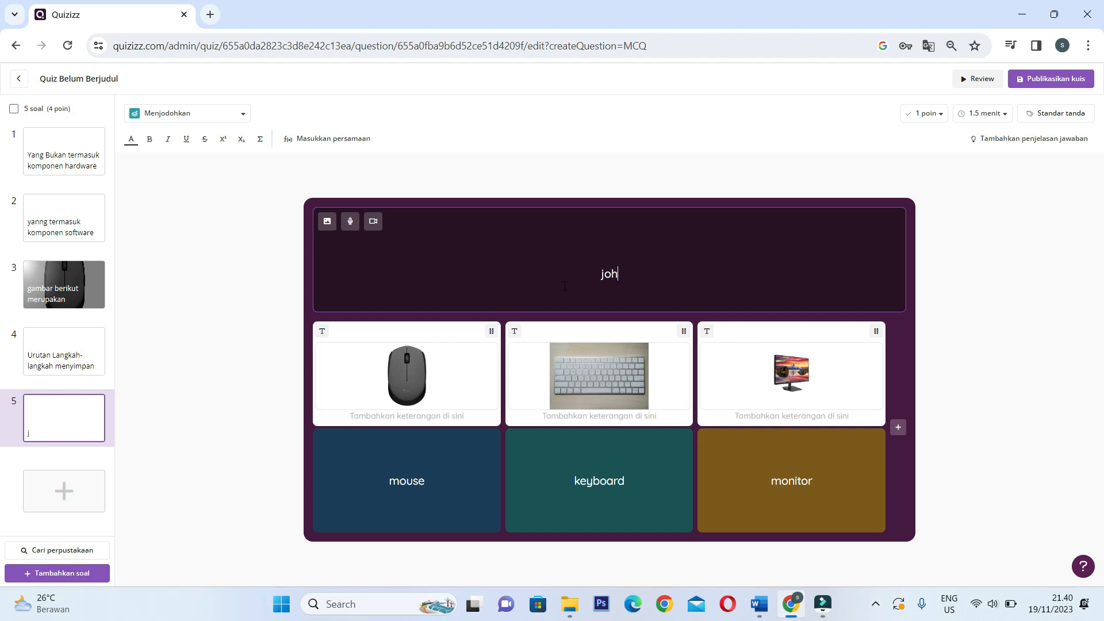
pyautogui.press('BackSpace')
pyautogui.write('dohkan komponen k')
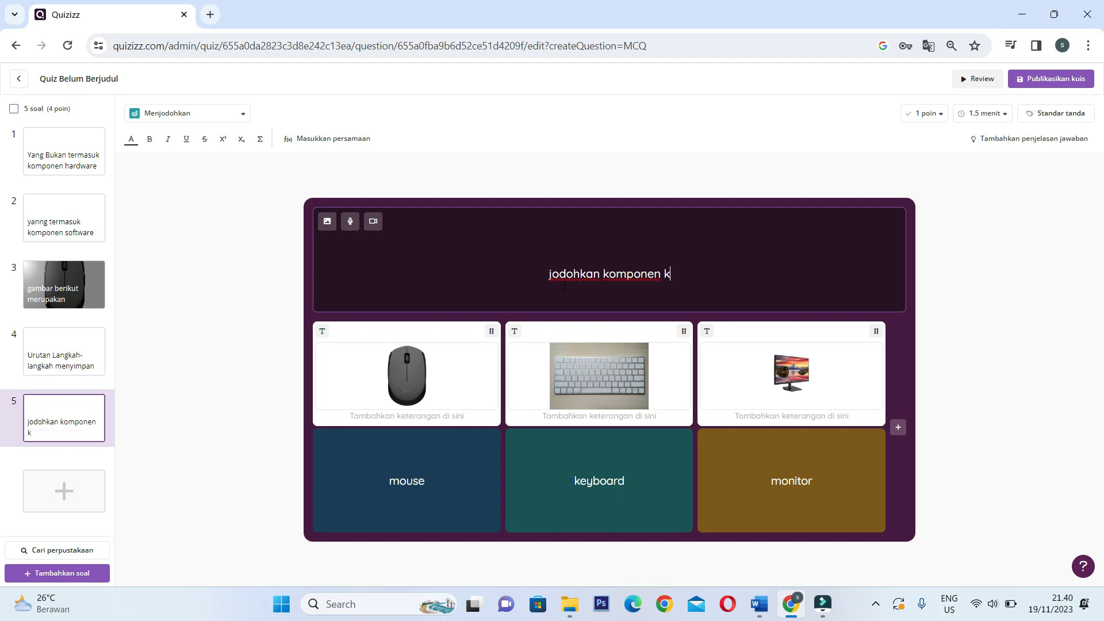
pyautogui.write('omputer berikut')
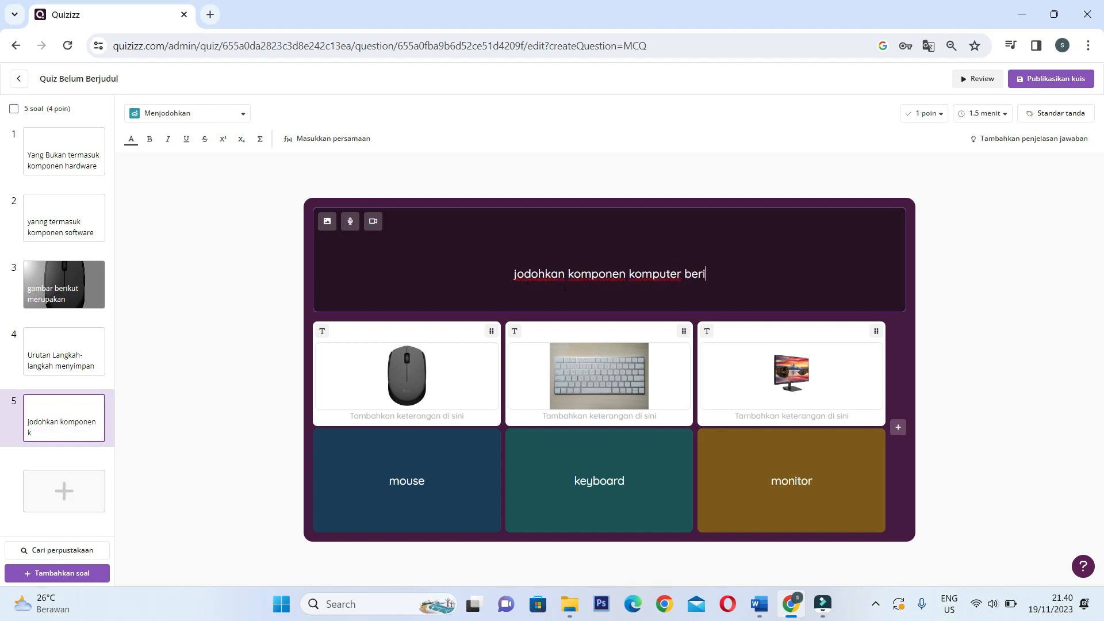
pyautogui.click(201, 466)
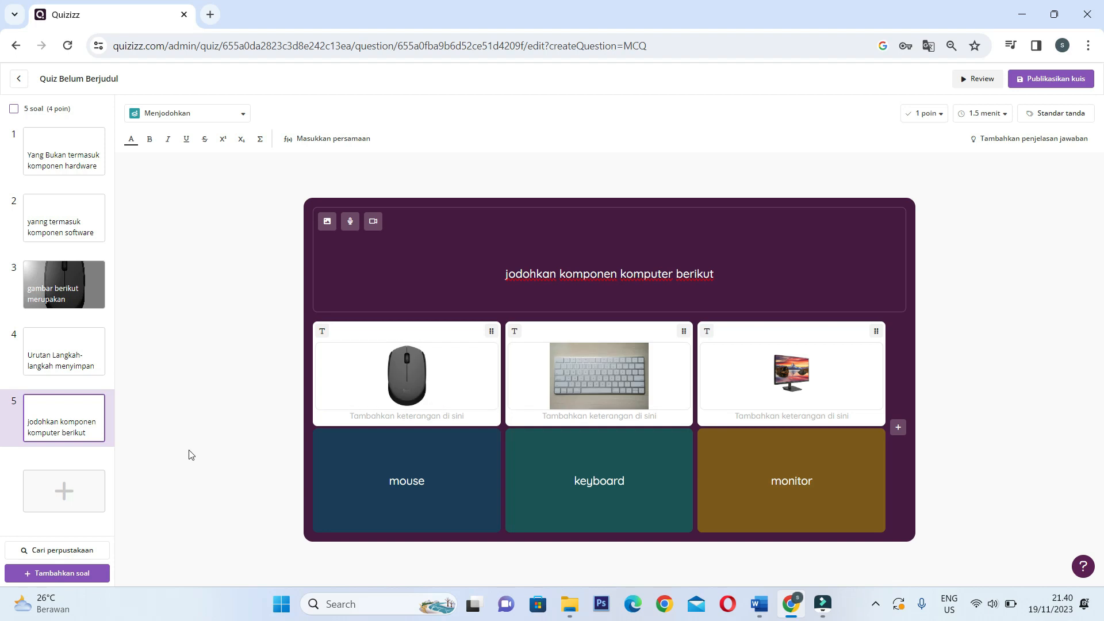
# Add a sixth question of the type Seret dan Lepas and start editing its question text.
pyautogui.click(64, 503)
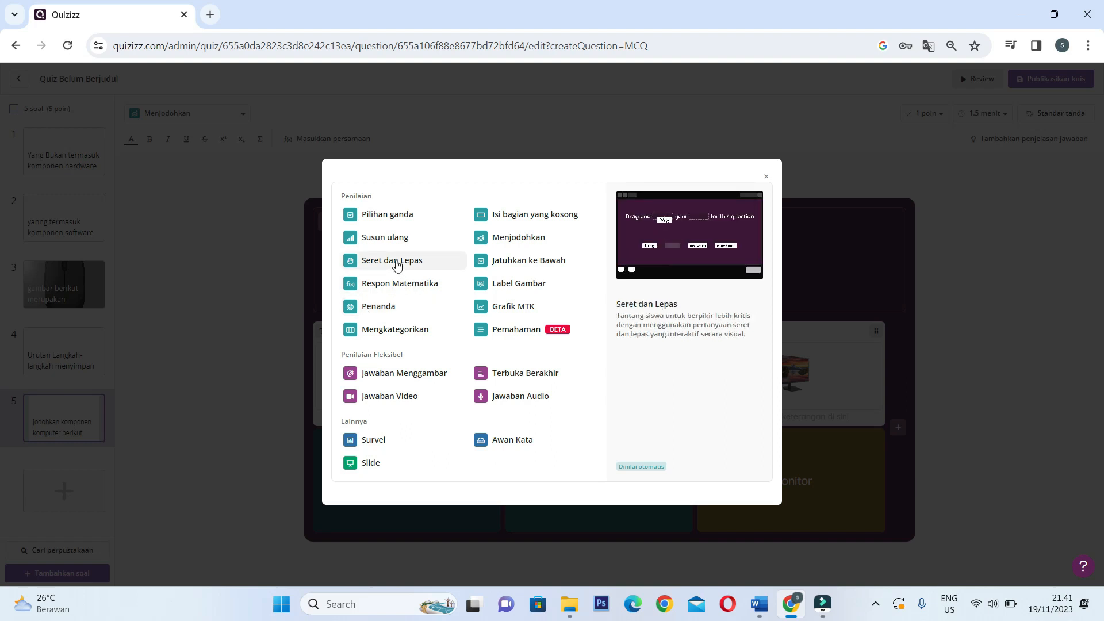
pyautogui.click(396, 264)
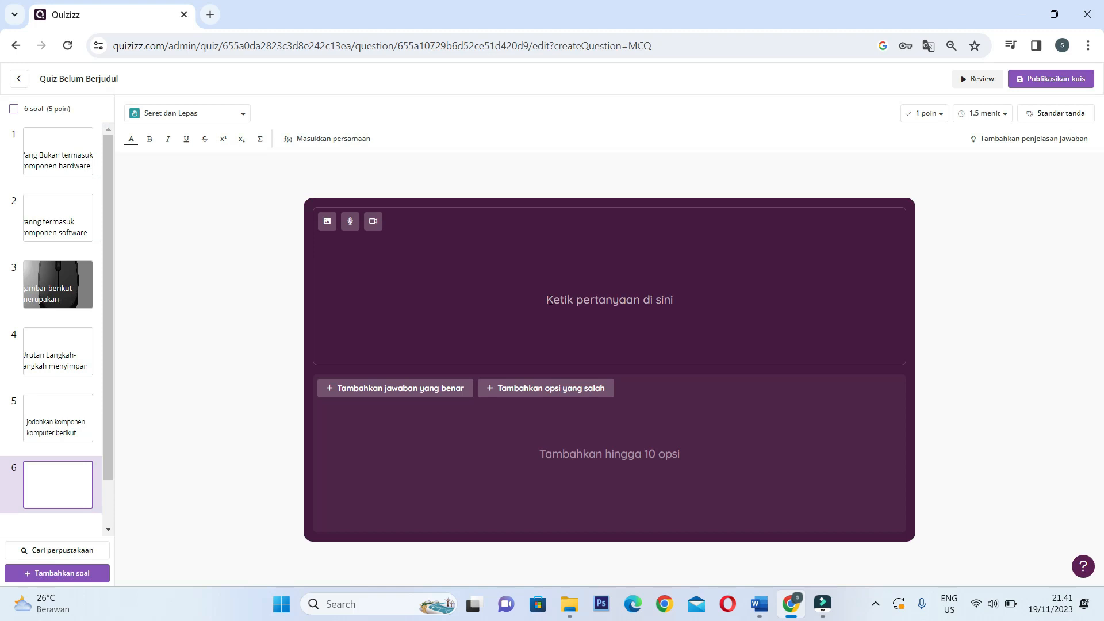
pyautogui.click(549, 300)
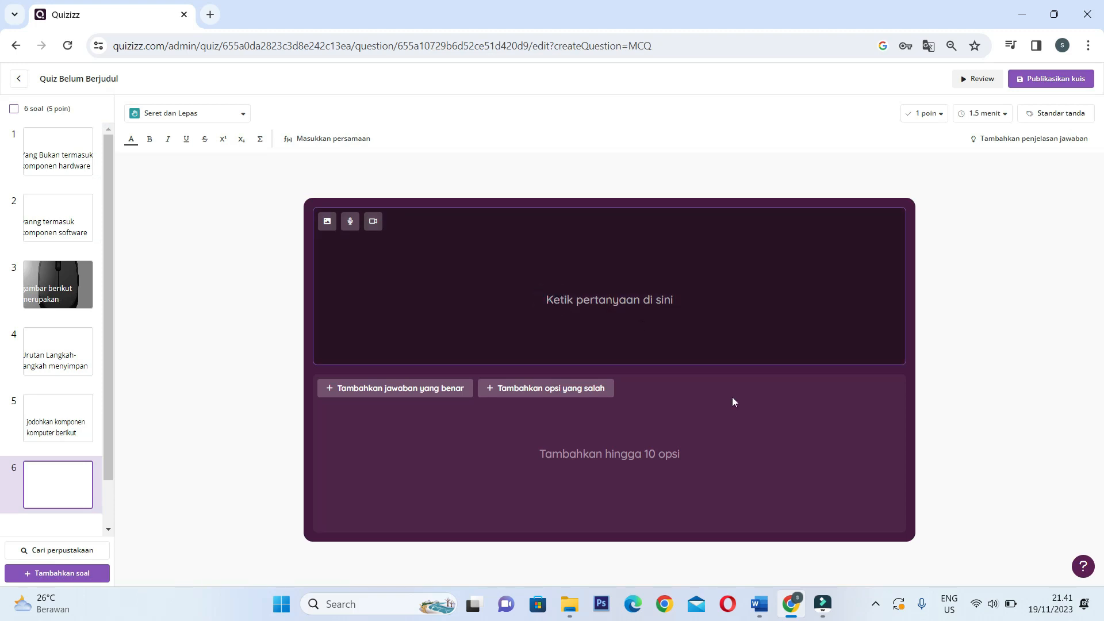
# Copy the sentence "Berfungsi untuk menggerakan kursor merupakan fungsi dari....." from contoh soal.docx in Word and paste it as question 6's text in Quizizz.
pyautogui.click(758, 612)
pyautogui.scroll(-15, 666, 399)
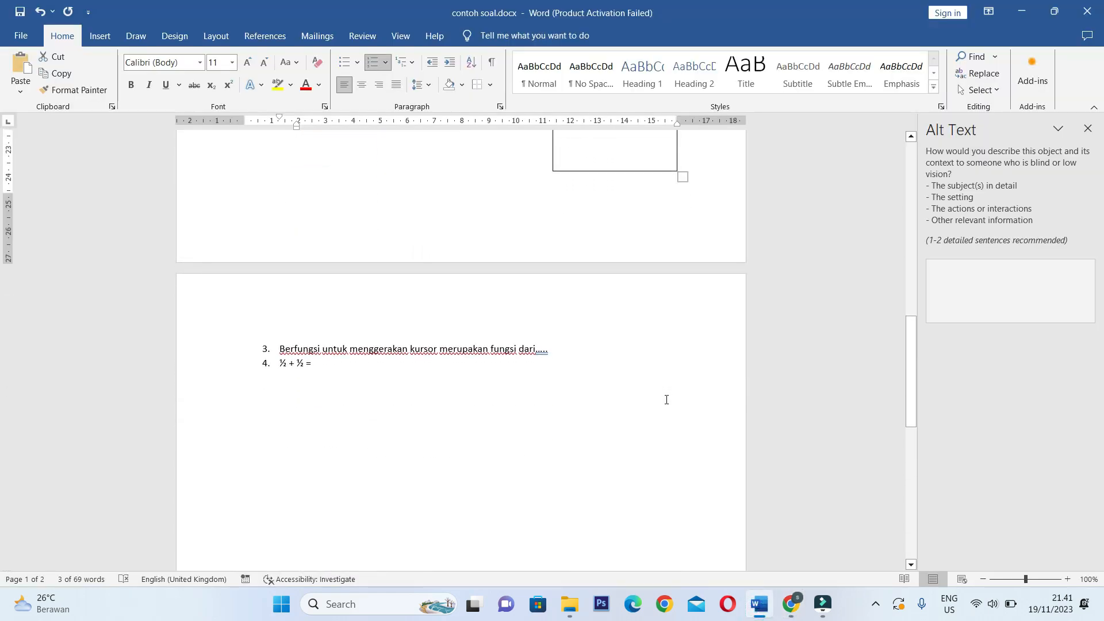
pyautogui.tripleClick(565, 354)
pyautogui.hotkey('ctrl', 'c')
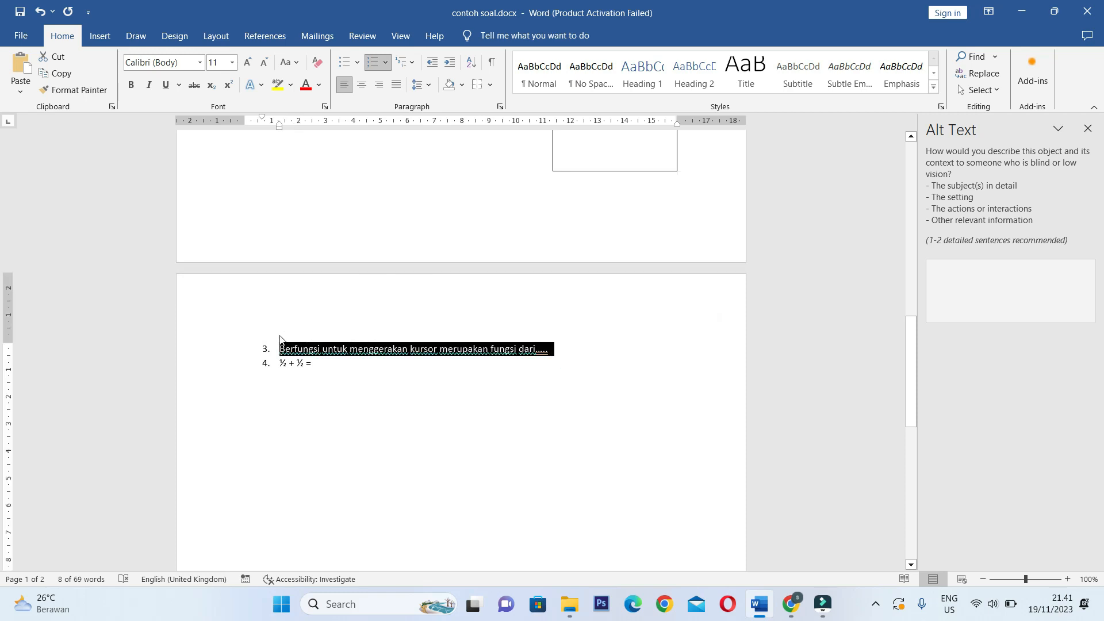
pyautogui.click(791, 604)
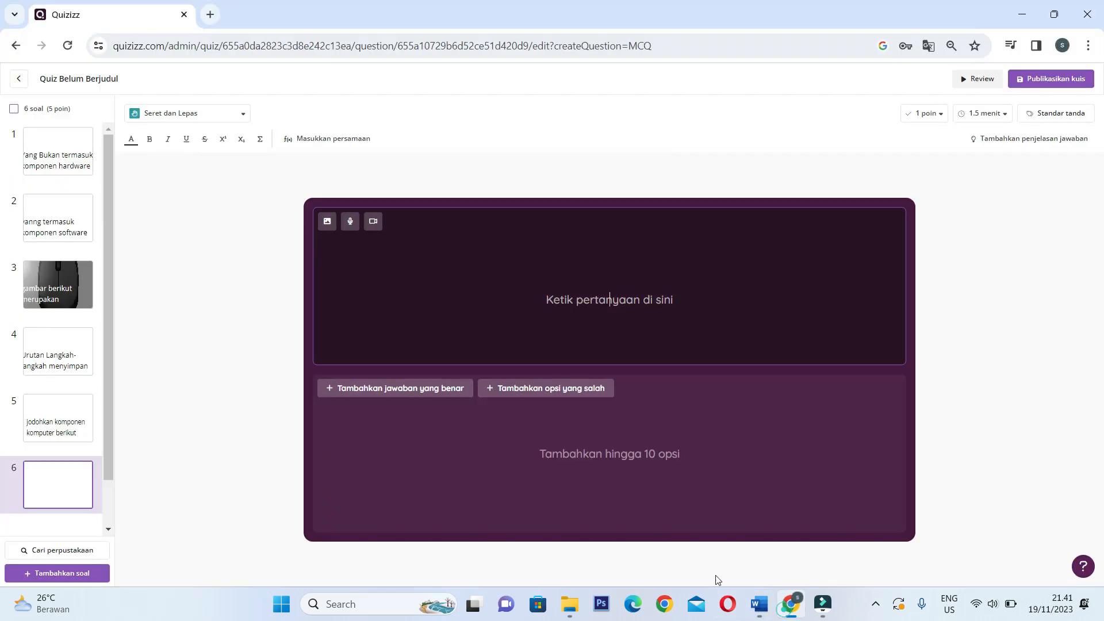
pyautogui.click(425, 318)
pyautogui.hotkey('ctrl', 'v')
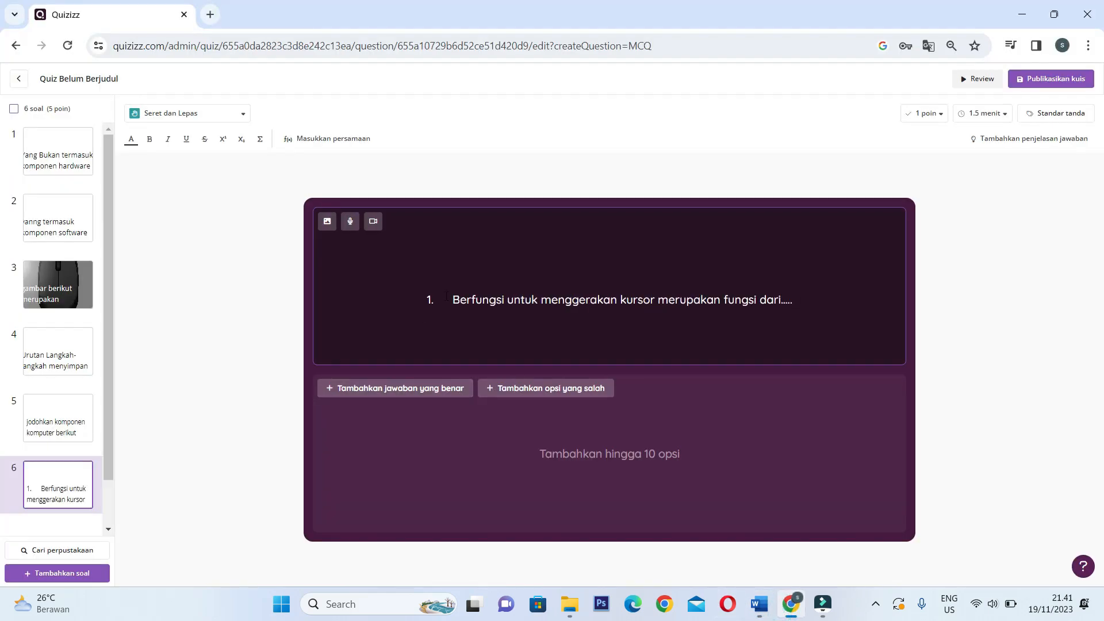
# Delete the period and the spacing between the number 1 and "Berfungsi" in question 6's text.
pyautogui.click(448, 296)
pyautogui.click(455, 301)
pyautogui.press('BackSpace')
pyautogui.press('BackSpace')
pyautogui.press('BackSpace')
pyautogui.press('BackSpace')
pyautogui.press('BackSpace')
pyautogui.press('BackSpace')
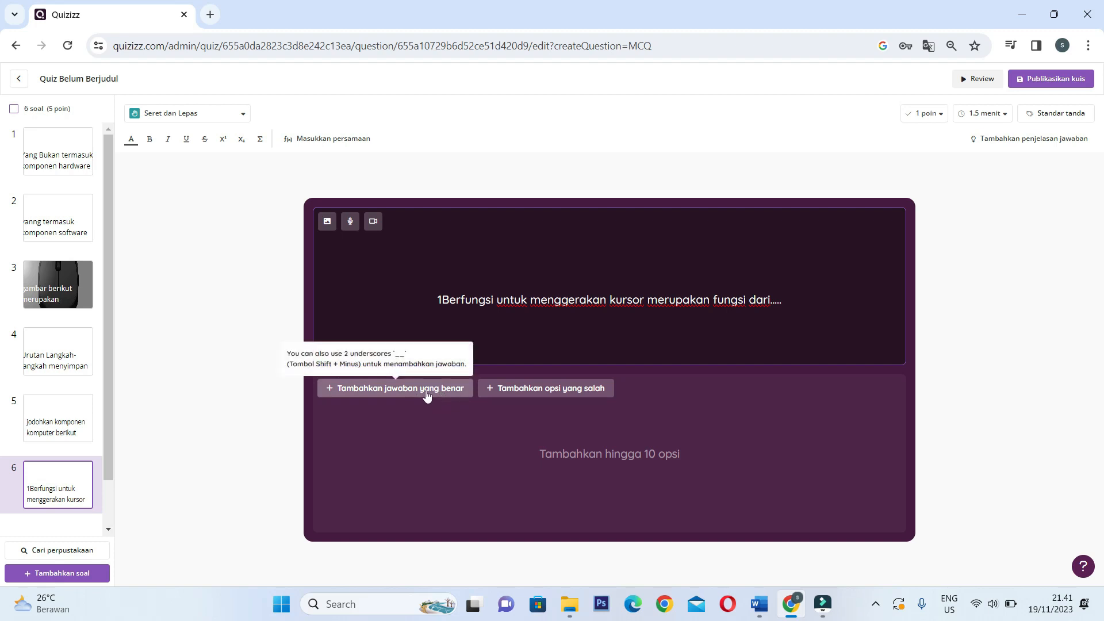
# Add a correct-answer blank containing "mouse" at the end of question 6's sentence.
pyautogui.click(407, 388)
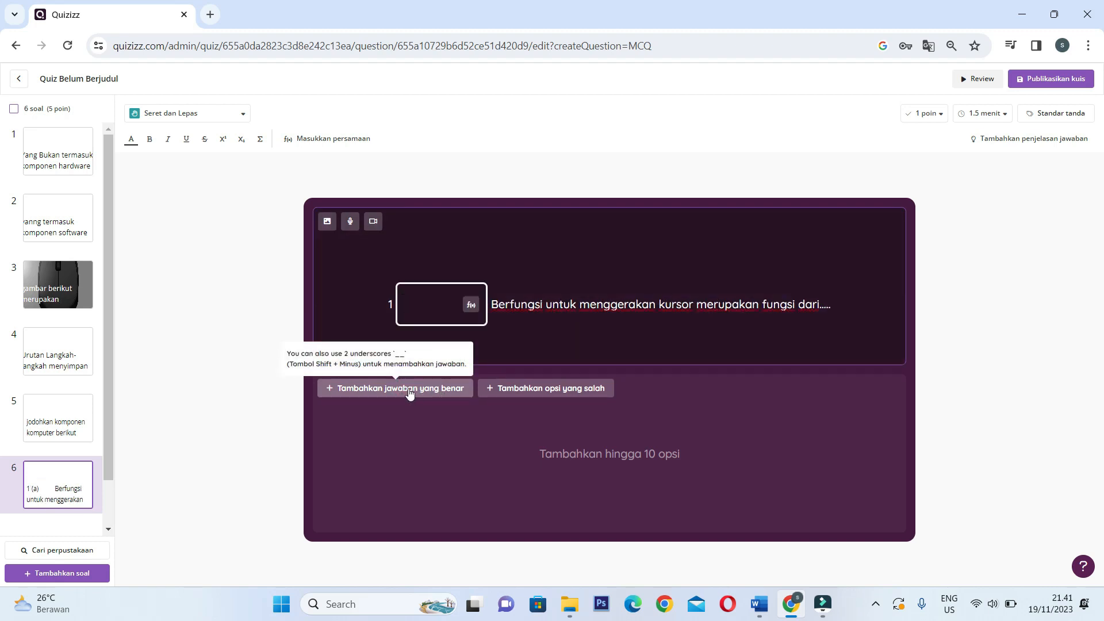
pyautogui.press('BackSpace')
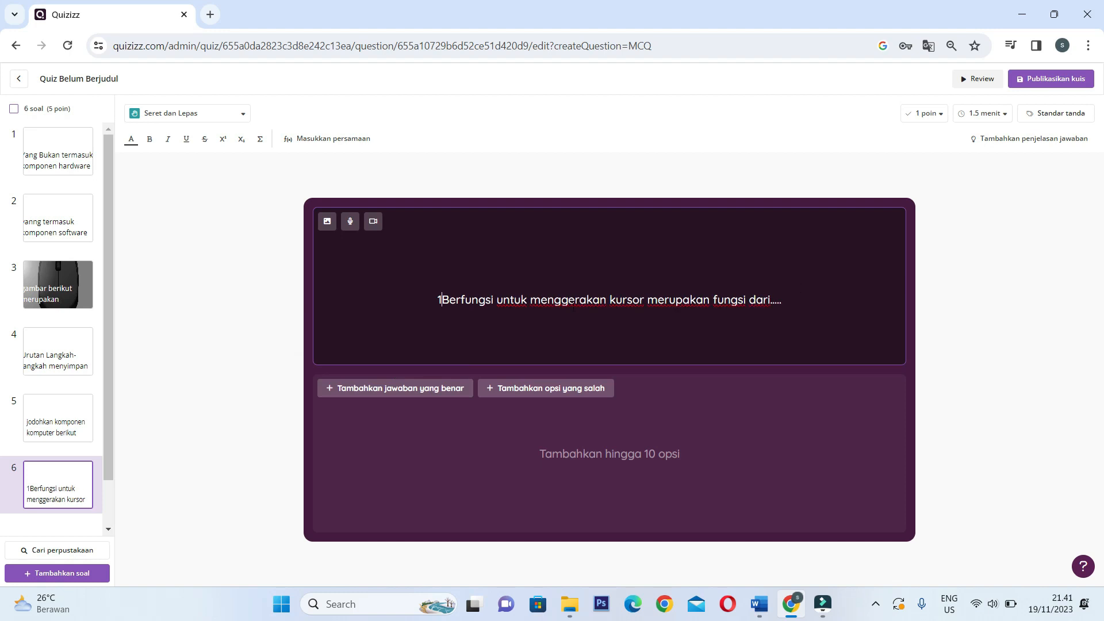
pyautogui.click(798, 302)
pyautogui.click(439, 389)
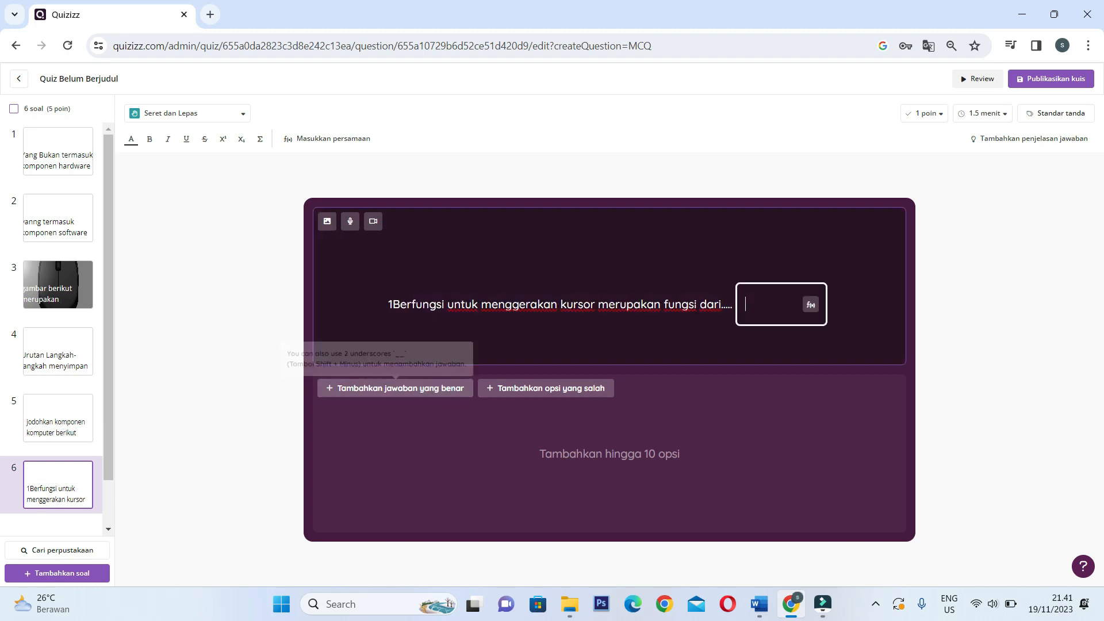
pyautogui.write('mouse')
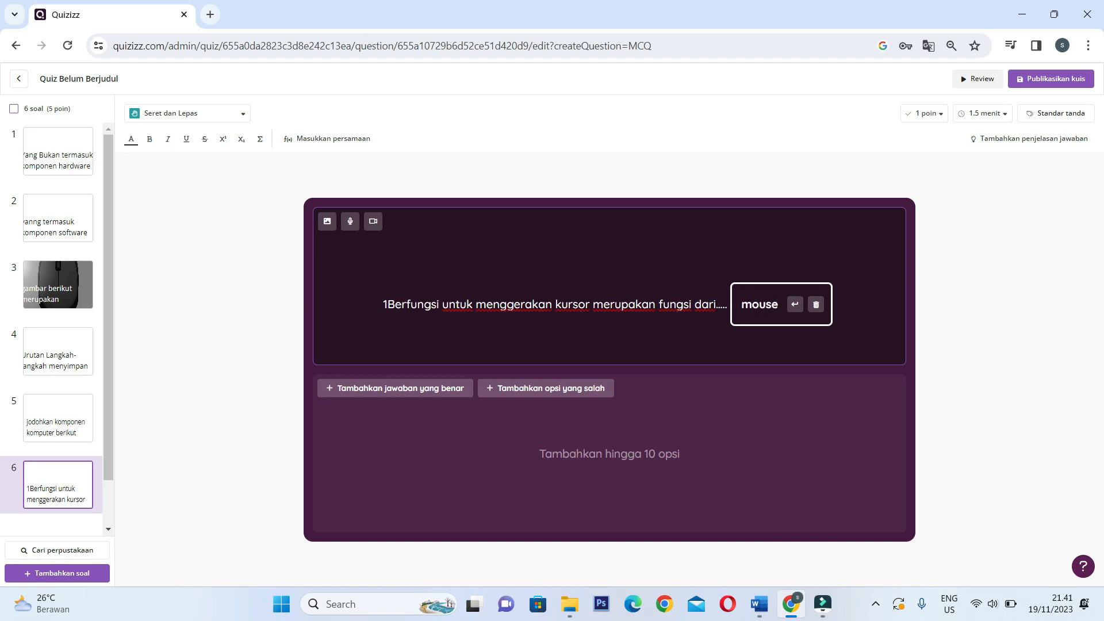
# Add the wrong options "keyboard" and "monitor" to question 6.
pyautogui.click(570, 394)
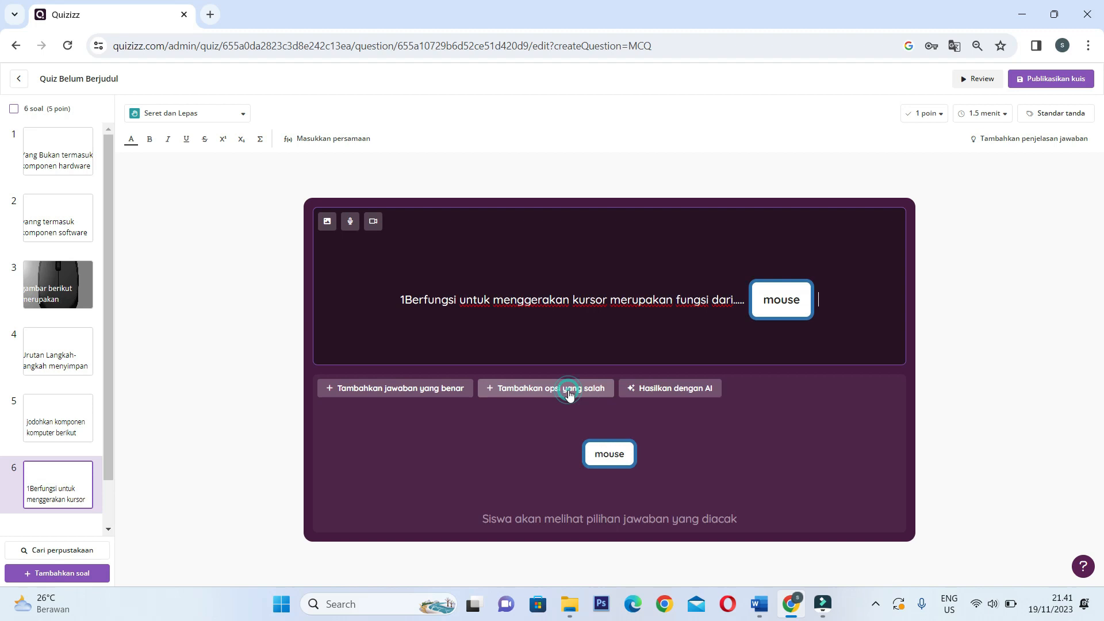
pyautogui.write('keyboa')
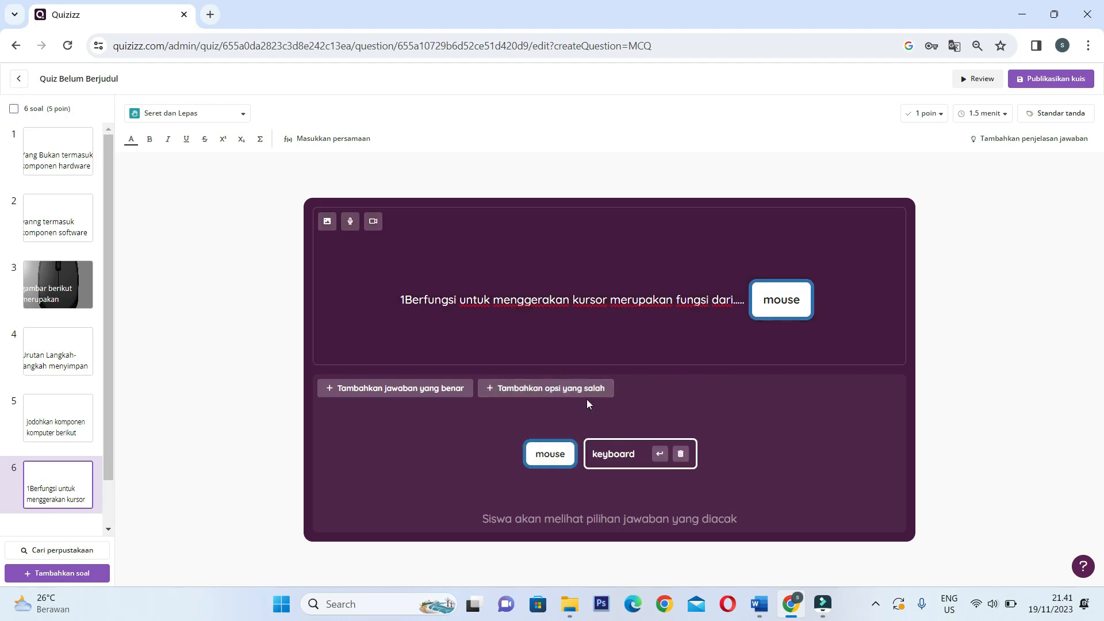
pyautogui.write('rd')
pyautogui.press('Return')
pyautogui.click(584, 392)
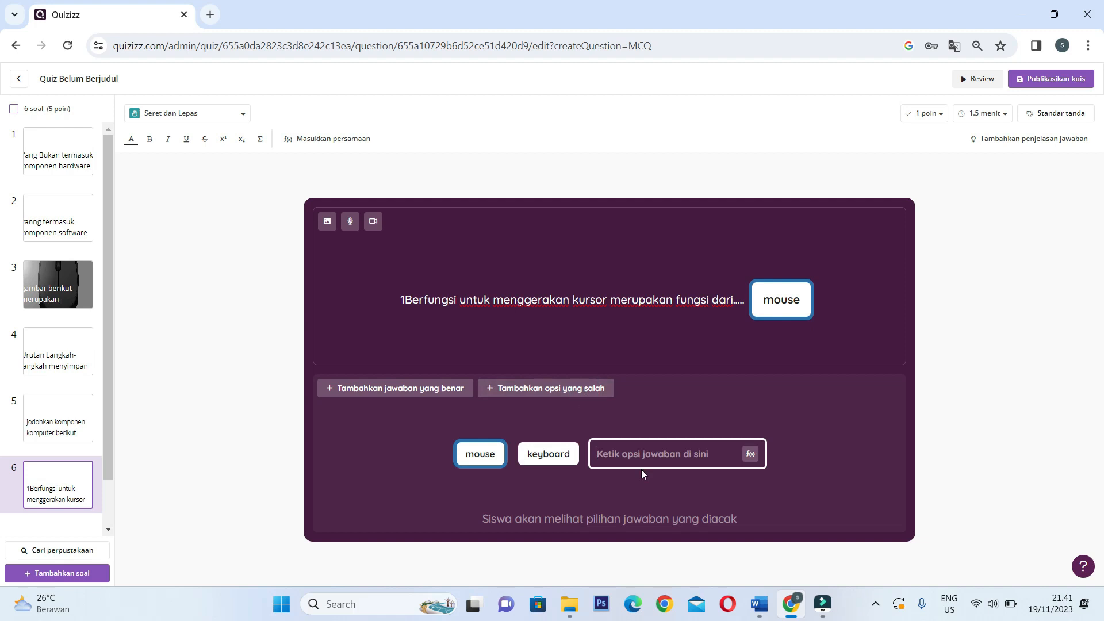
pyautogui.write('monitor')
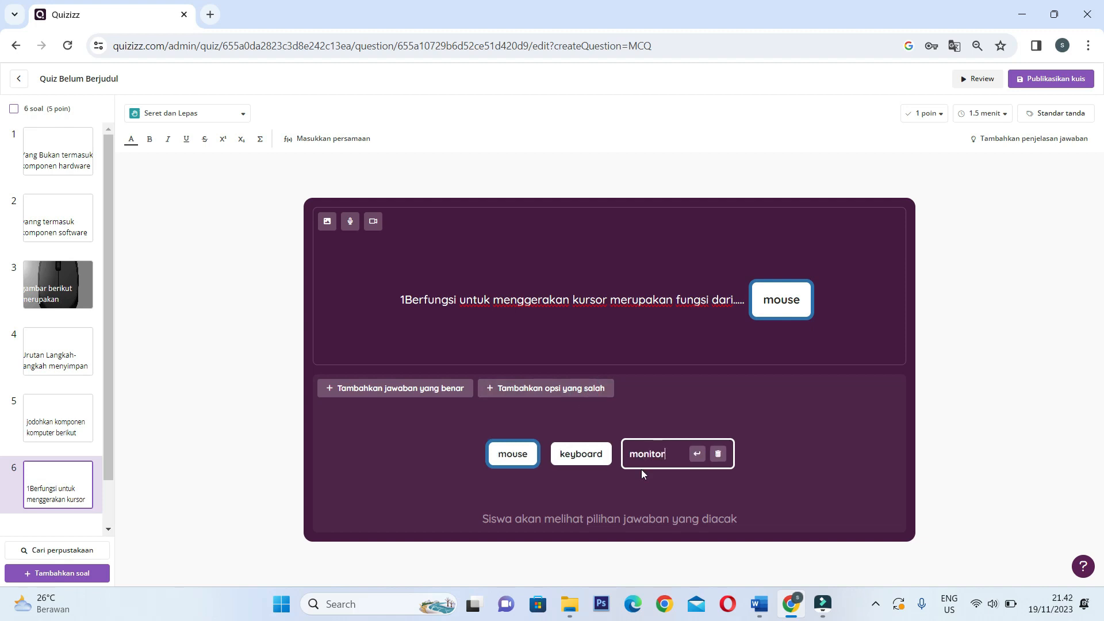
pyautogui.click(810, 415)
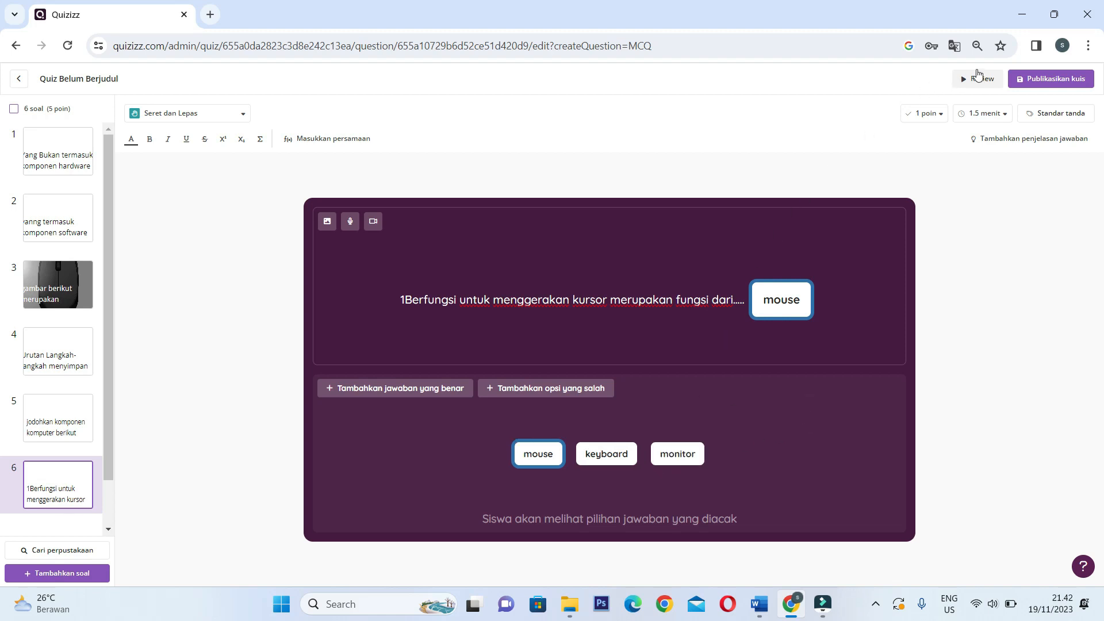
# Preview question 6 in the participant view, examine its draggable answer options, and close the preview.
pyautogui.scroll(5, 981, 74)
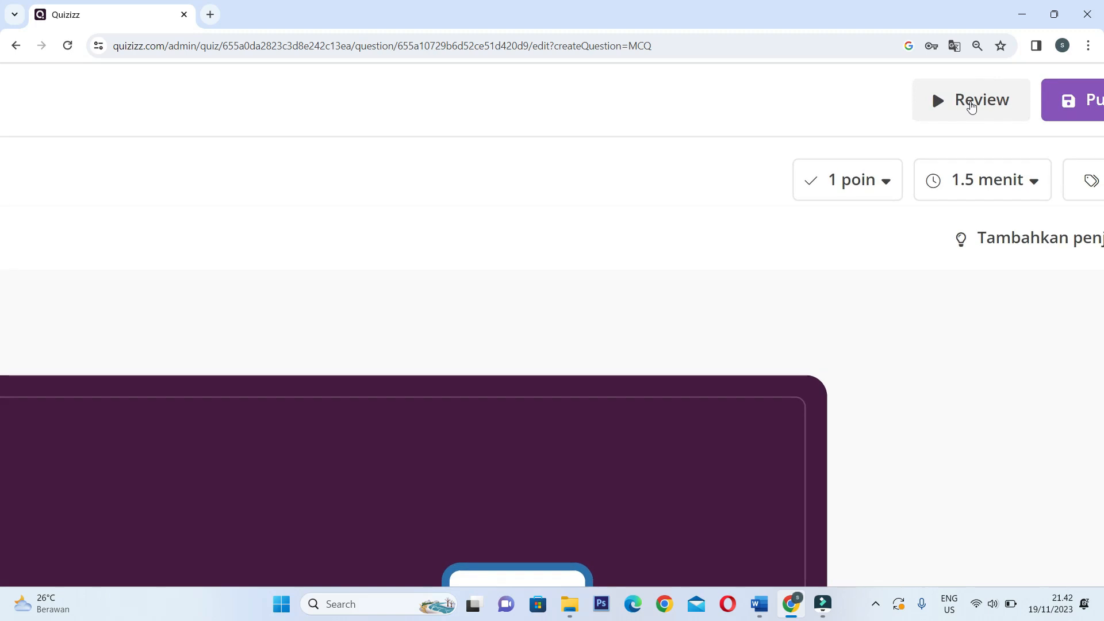
pyautogui.click(984, 78)
pyautogui.scroll(-5, 702, 262)
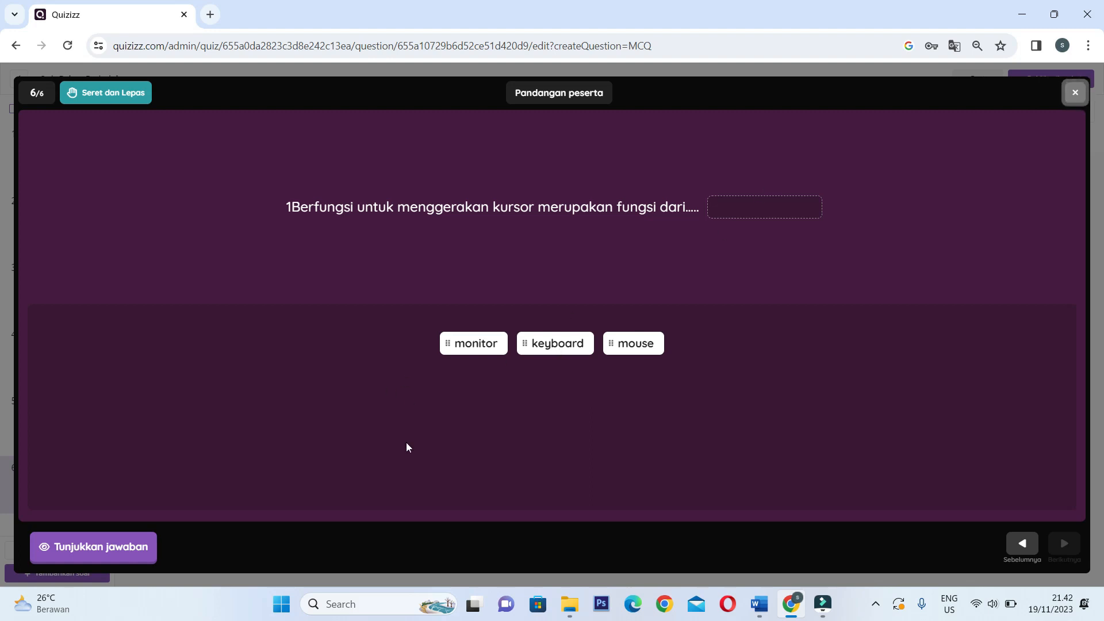
pyautogui.click(1073, 95)
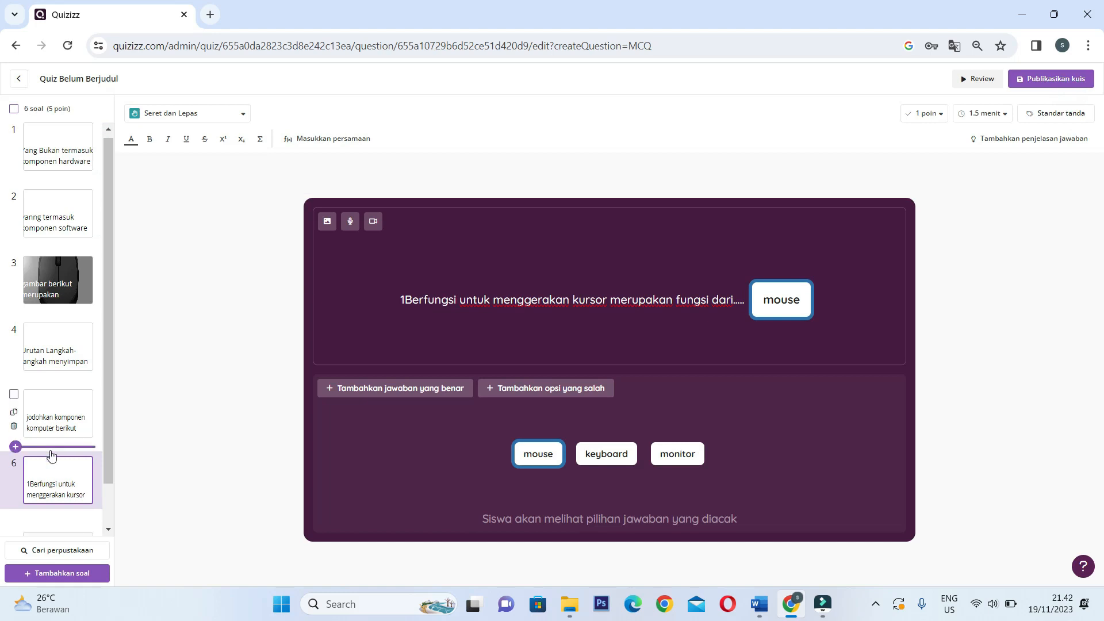
# Add a seventh question of the type Jatuhkan ke Bawah and start editing its question text.
pyautogui.scroll(-1, 52, 451)
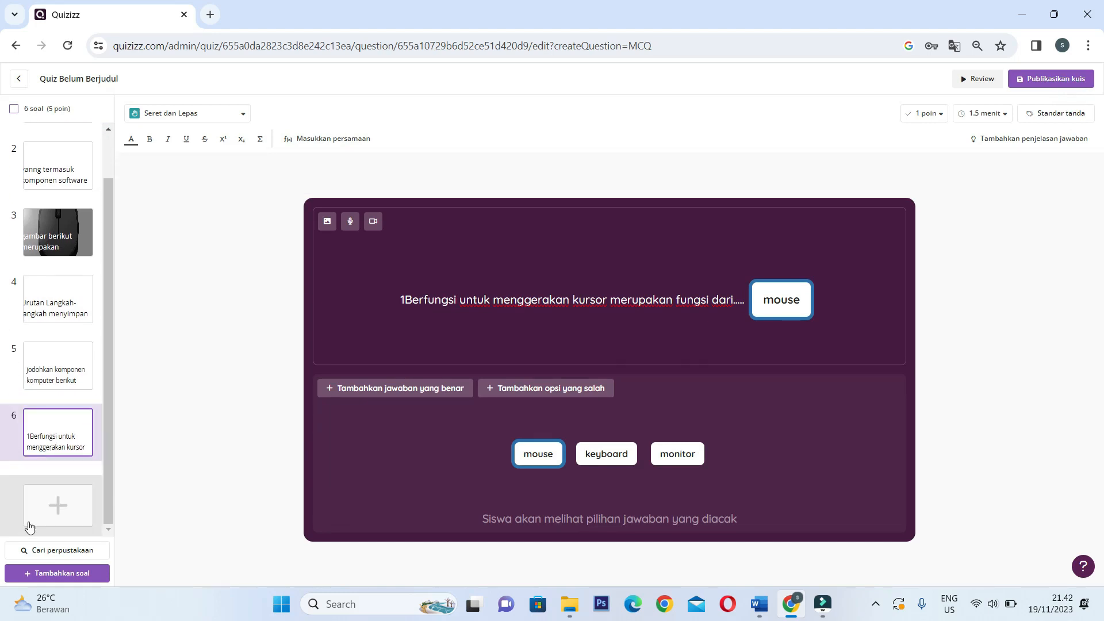
pyautogui.click(53, 508)
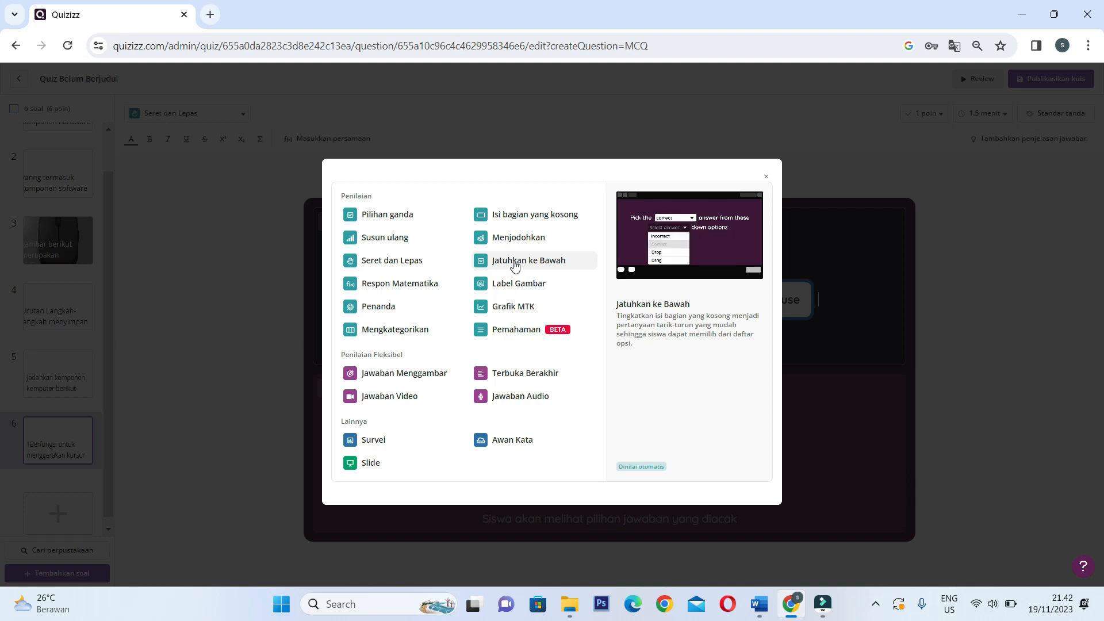
pyautogui.click(514, 262)
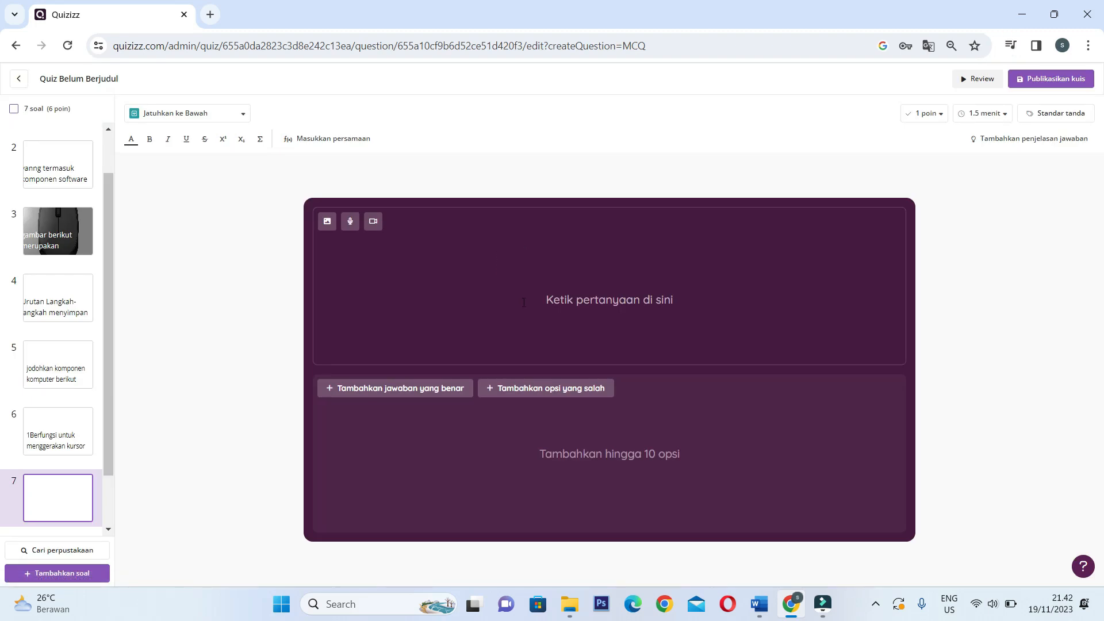
pyautogui.click(535, 299)
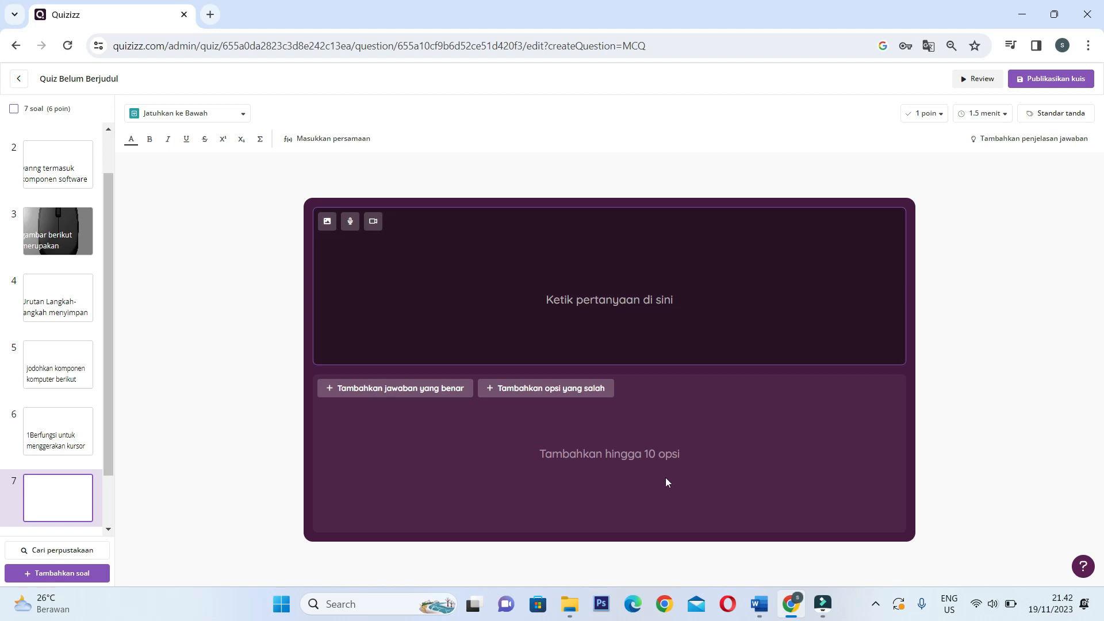
# Check contoh soal.docx in Word, paste the copied sentence "Berfungsi untuk menggerakan kursor merupakan fungsi dari....." as question 7's text in Quizizz, and delete its leading numbering.
pyautogui.click(759, 602)
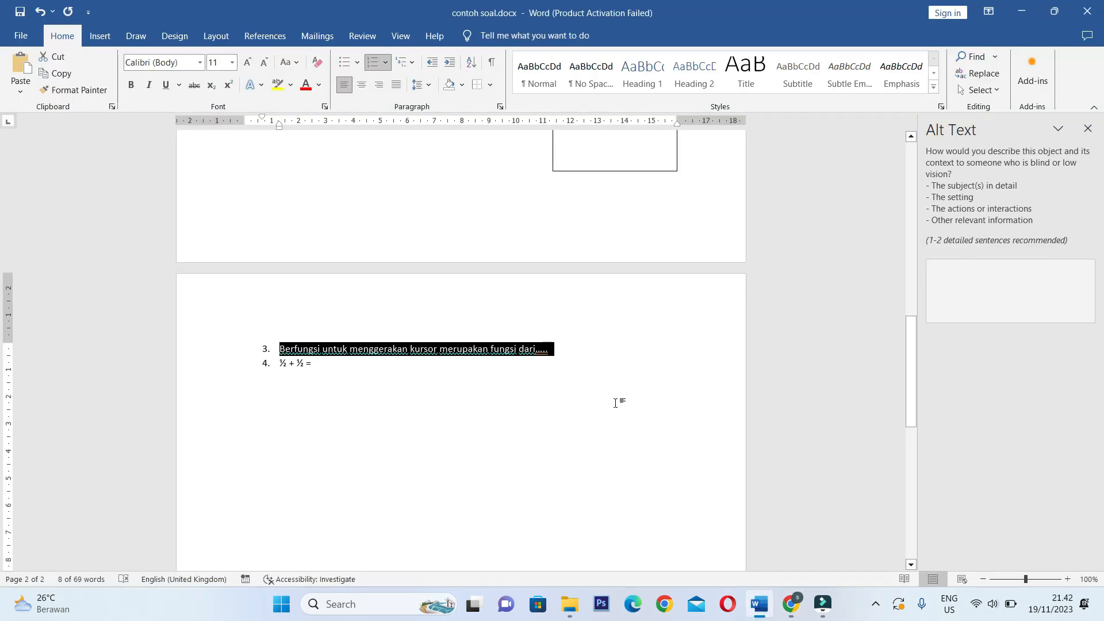
pyautogui.click(759, 602)
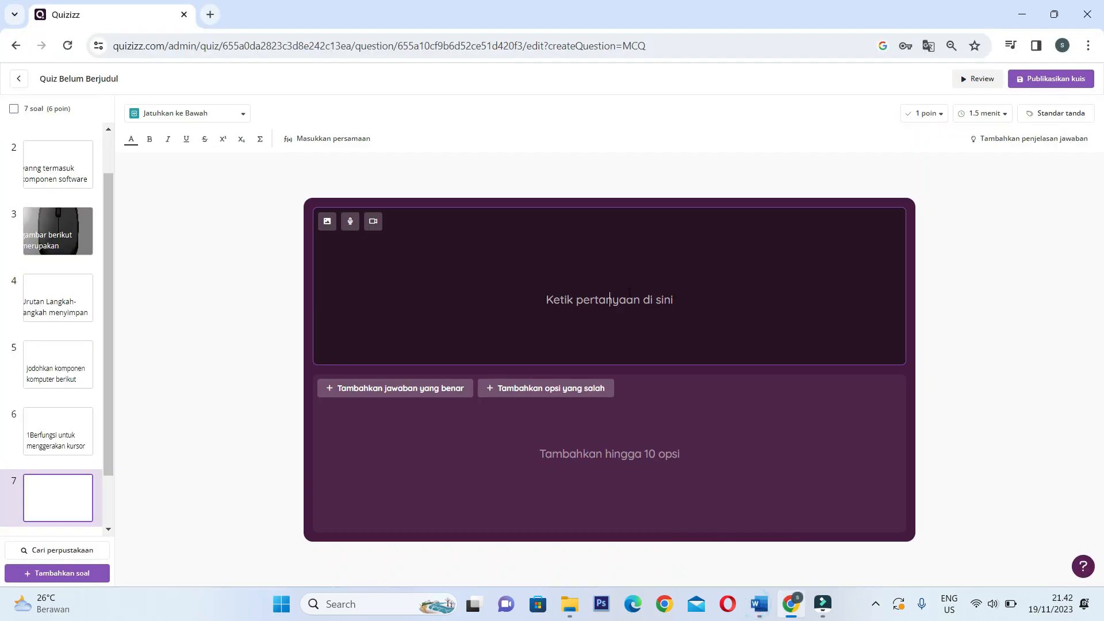
pyautogui.hotkey('ctrl', 'v')
pyautogui.click(453, 300)
pyautogui.press('BackSpace')
pyautogui.press('BackSpace')
pyautogui.press('BackSpace')
# Add a correct-answer blank containing "mouse" at the end of question 7's sentence, removing the blank misplaced at its start.
pyautogui.click(402, 392)
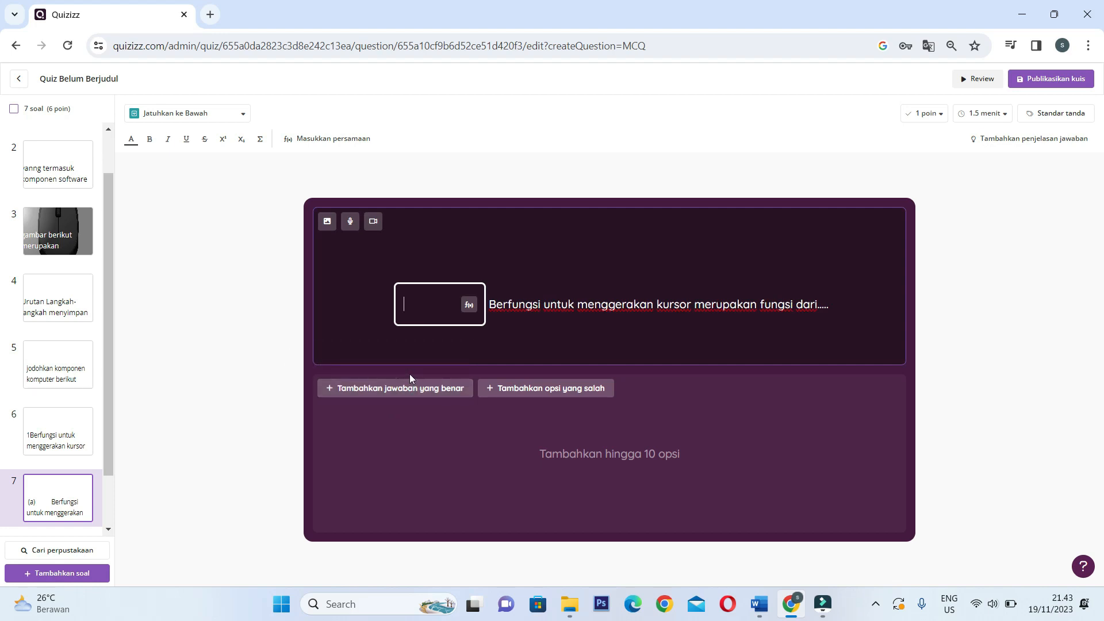
pyautogui.press('BackSpace')
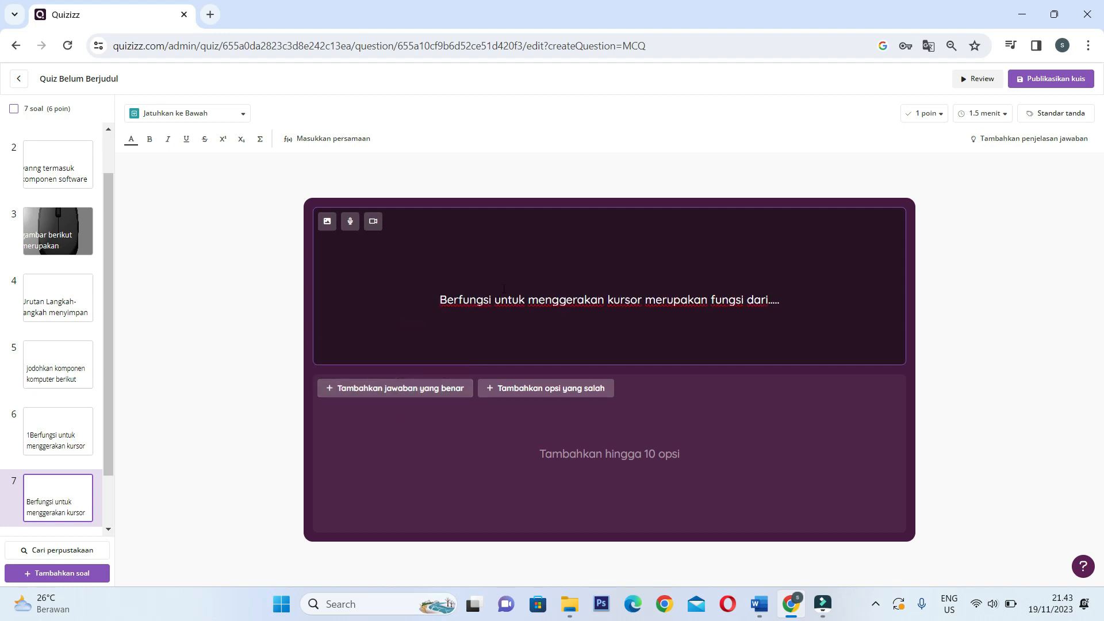
pyautogui.click(410, 391)
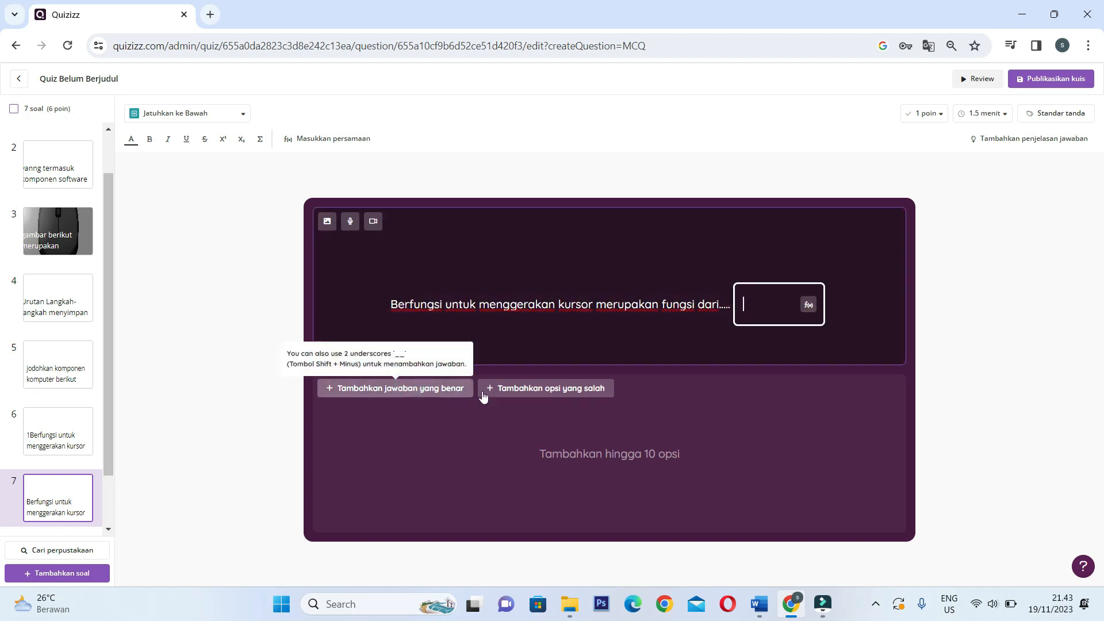
pyautogui.write('mouse')
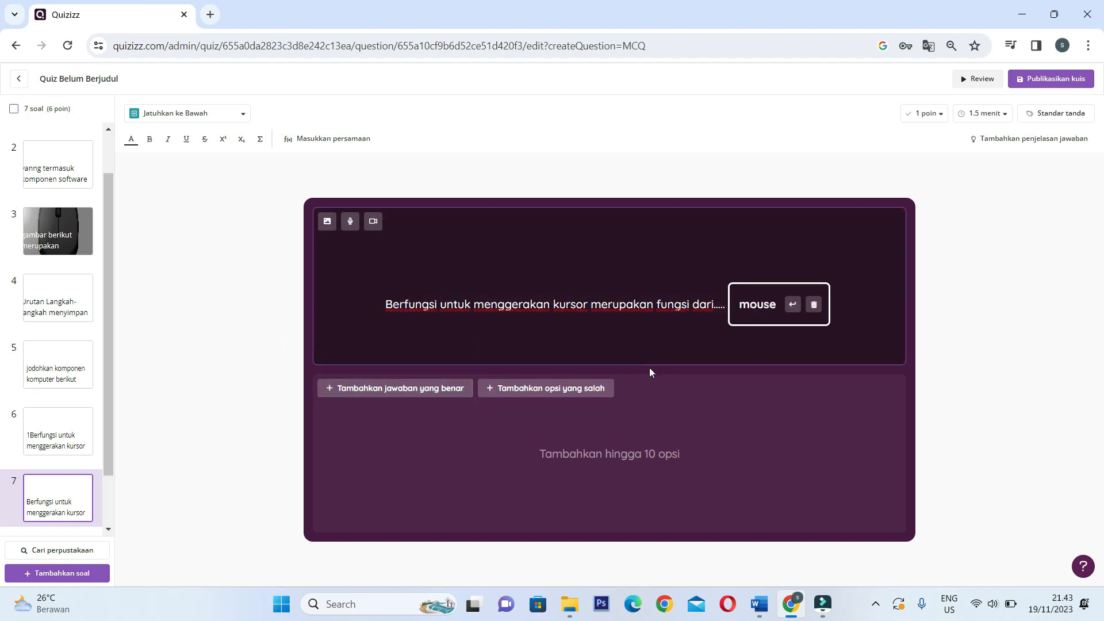
# Add the wrong options "keyboard" and "monitor" to question 7.
pyautogui.click(561, 395)
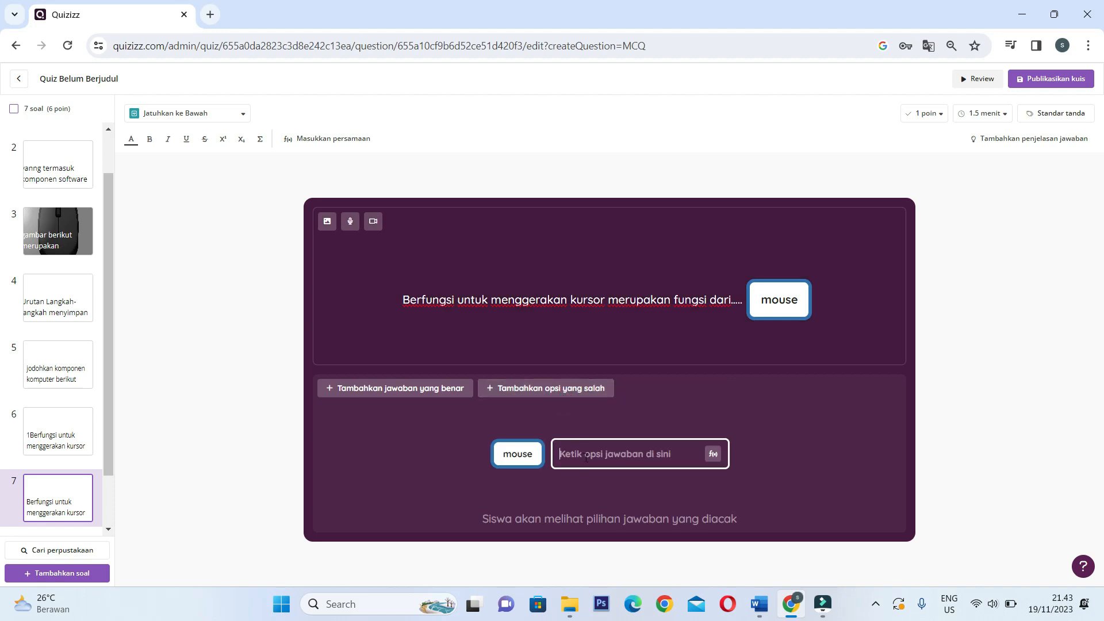
pyautogui.write('keyboard')
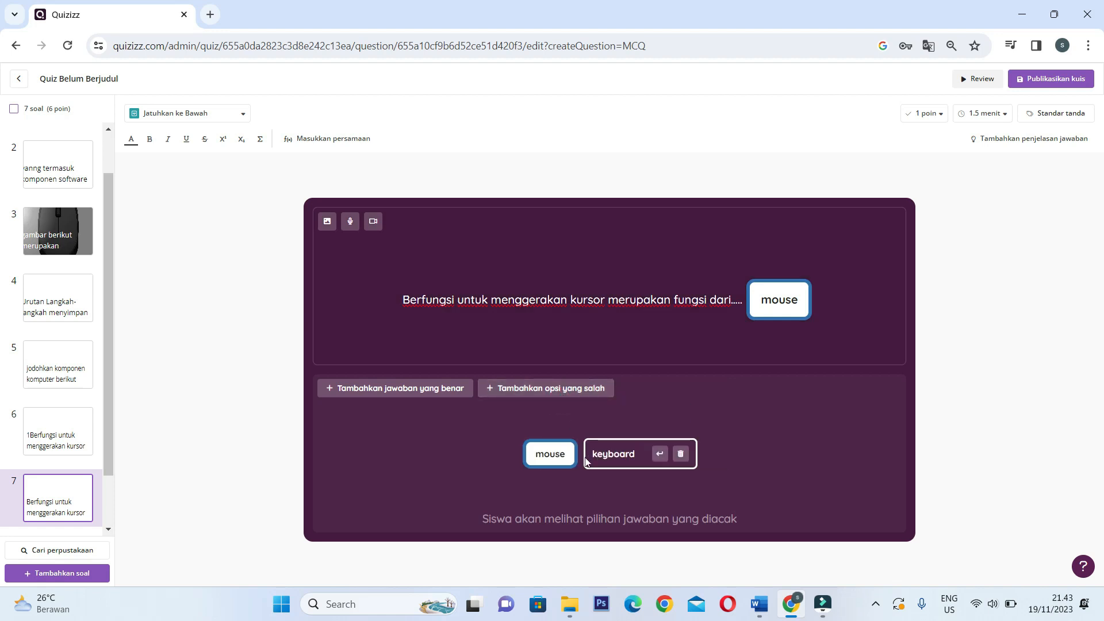
pyautogui.click(569, 392)
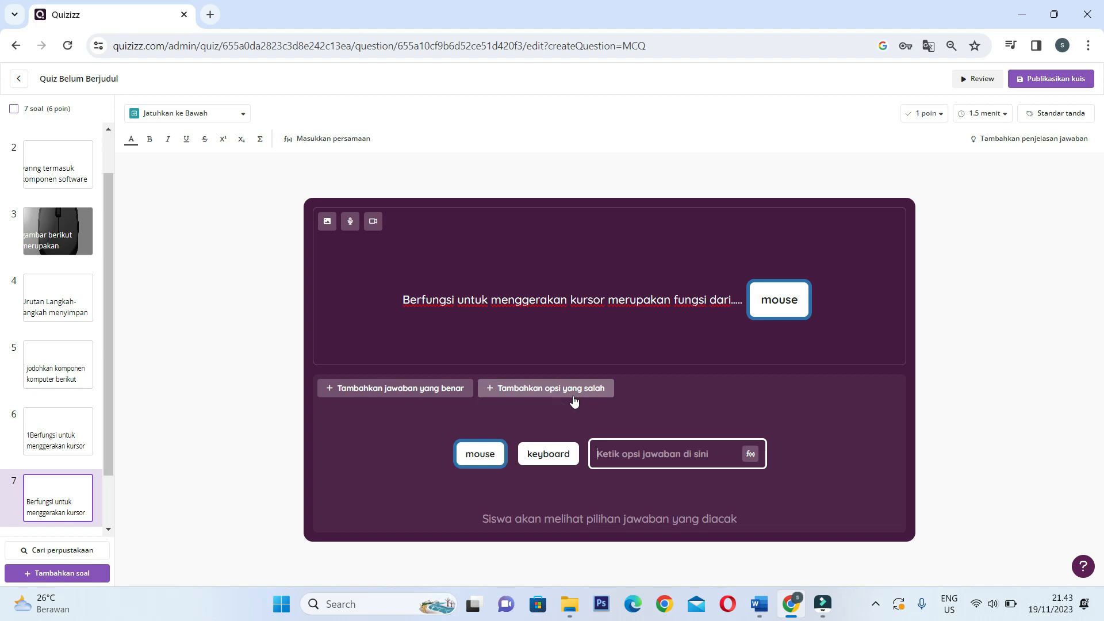
pyautogui.write('m')
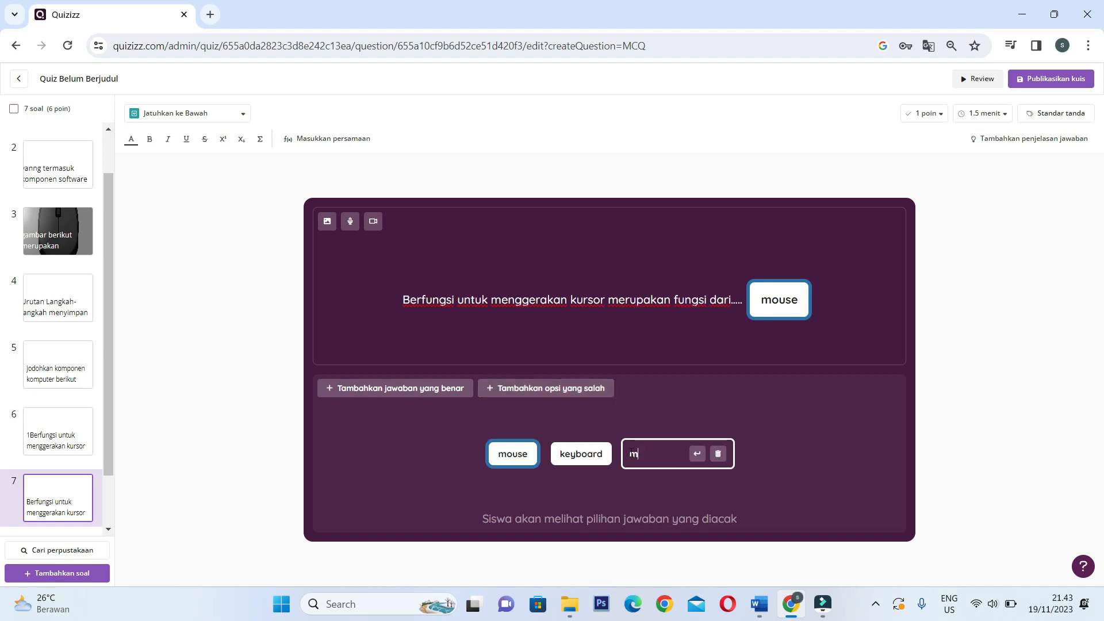
pyautogui.write('onitor')
pyautogui.click(770, 459)
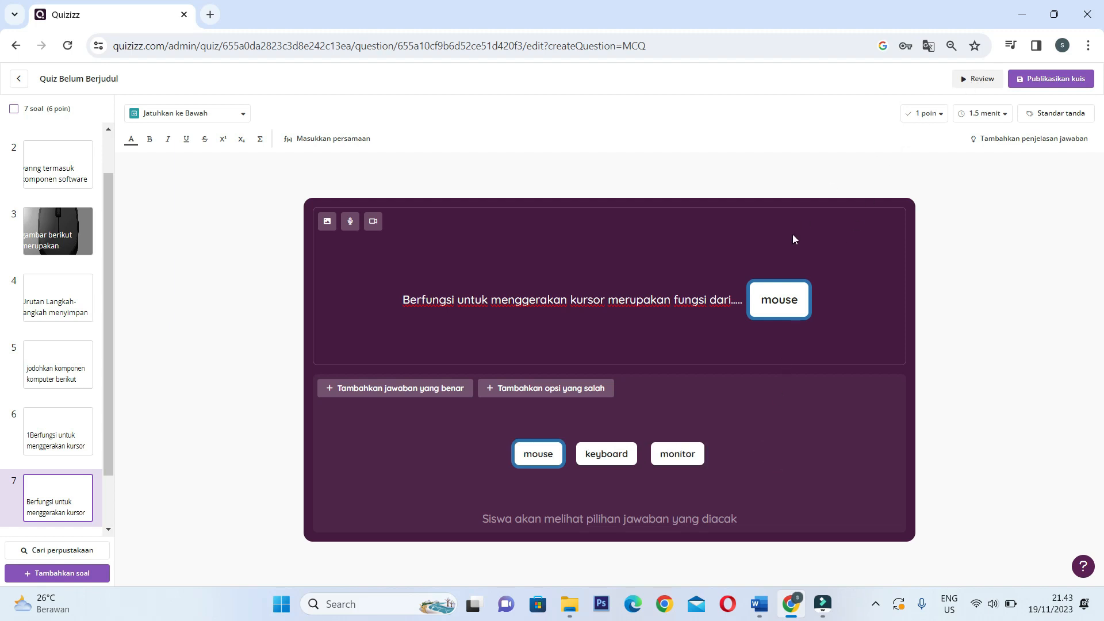
# Preview question 7 in the participant view, expand its answer choices, and close the preview.
pyautogui.click(979, 81)
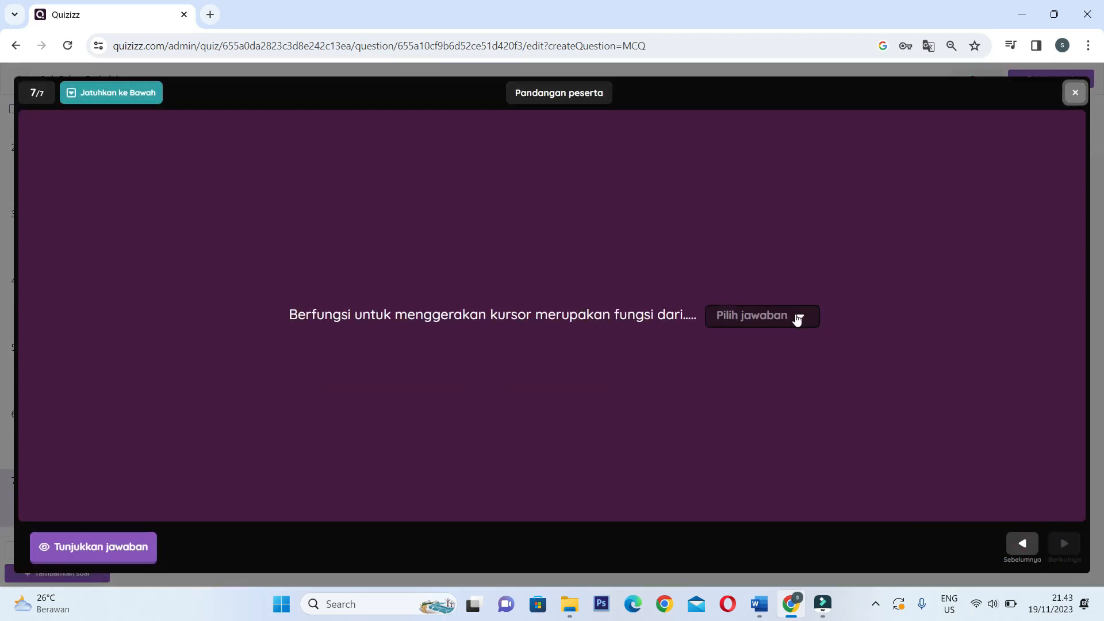
pyautogui.click(797, 319)
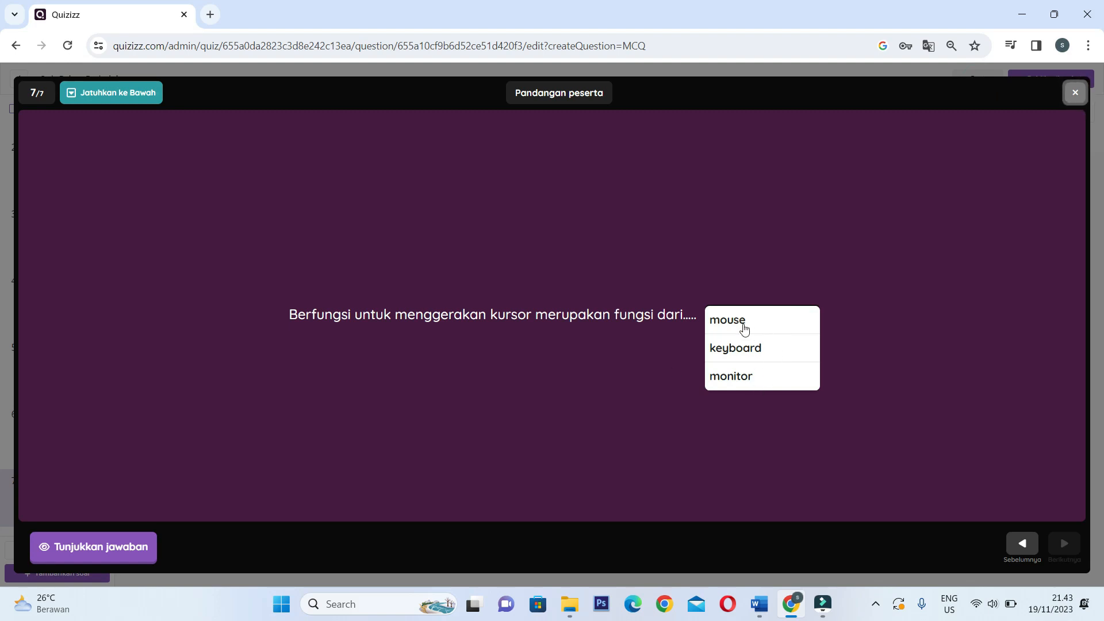
pyautogui.click(1073, 97)
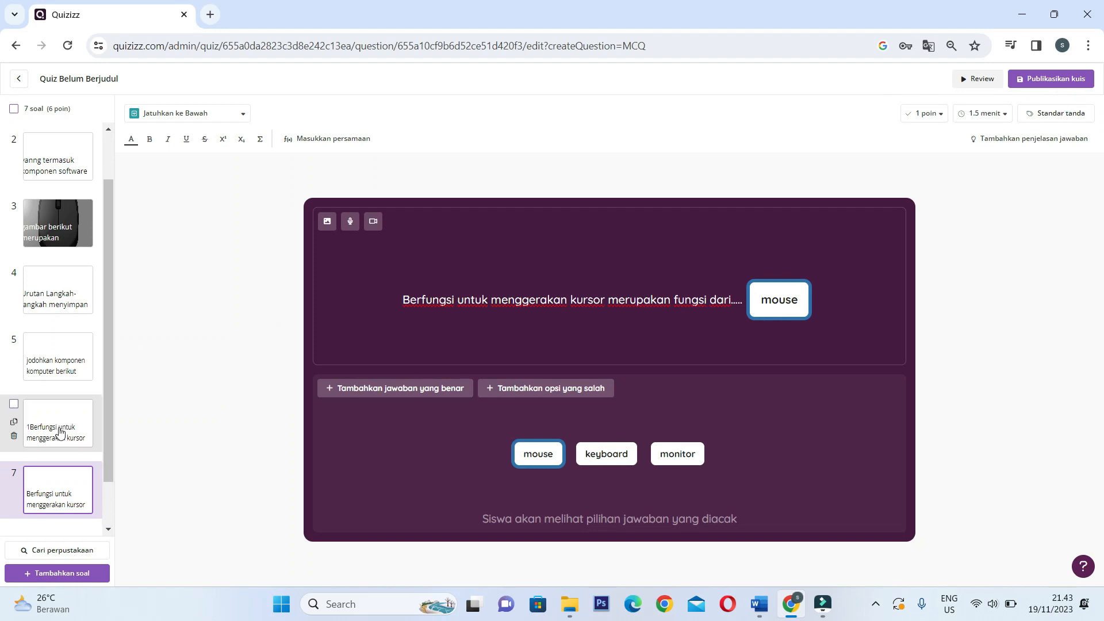
# Add an eighth question of the type Respon Matematika and start editing its question text.
pyautogui.scroll(-1, 60, 433)
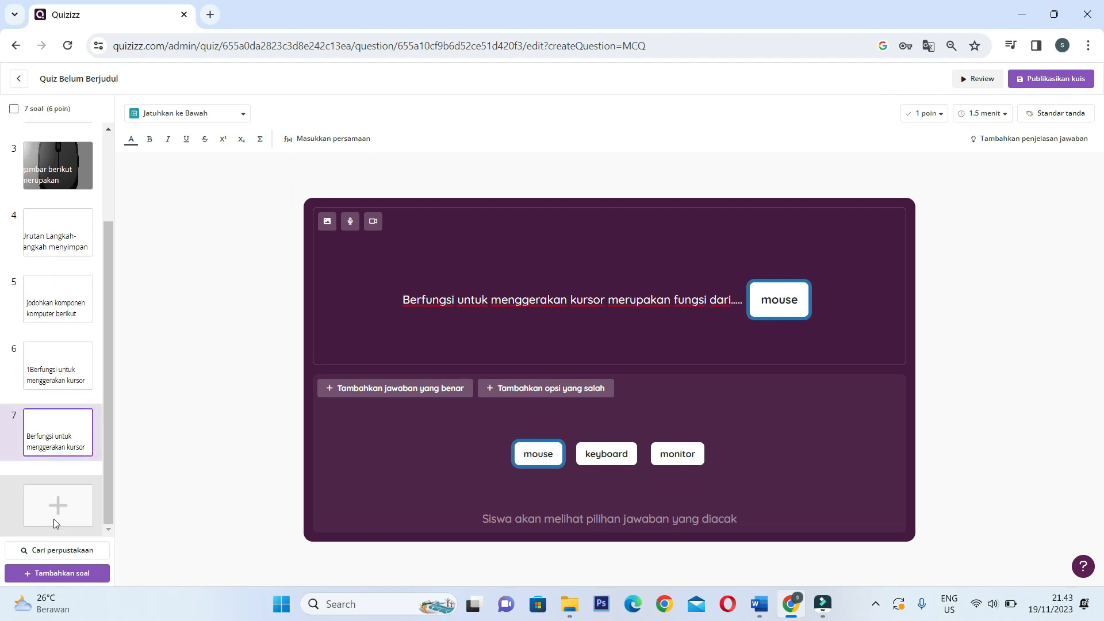
pyautogui.click(55, 523)
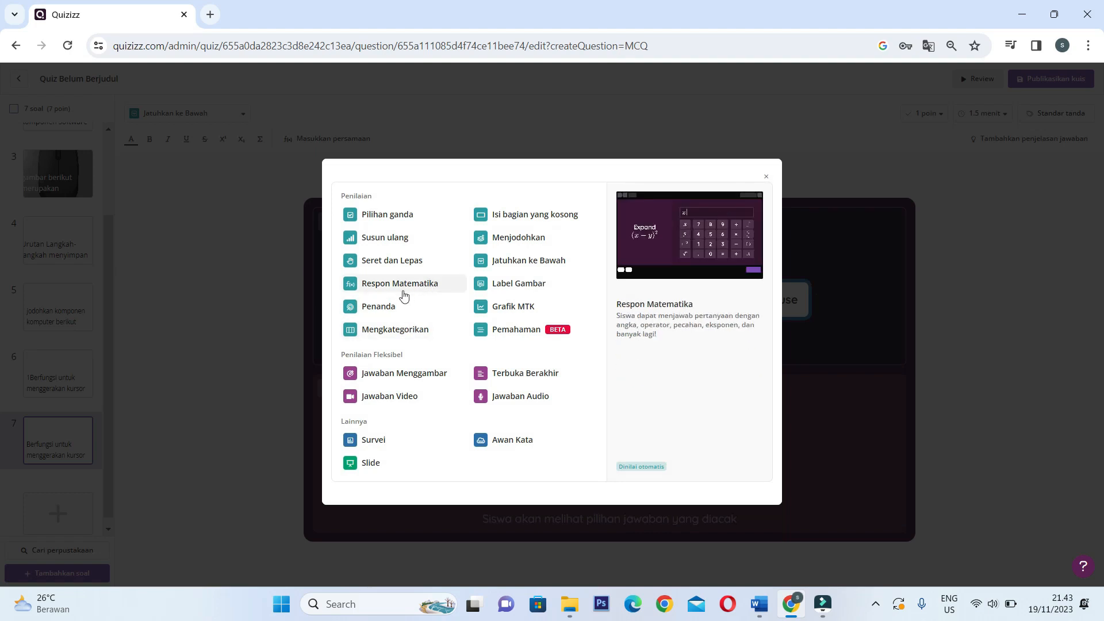
pyautogui.click(411, 287)
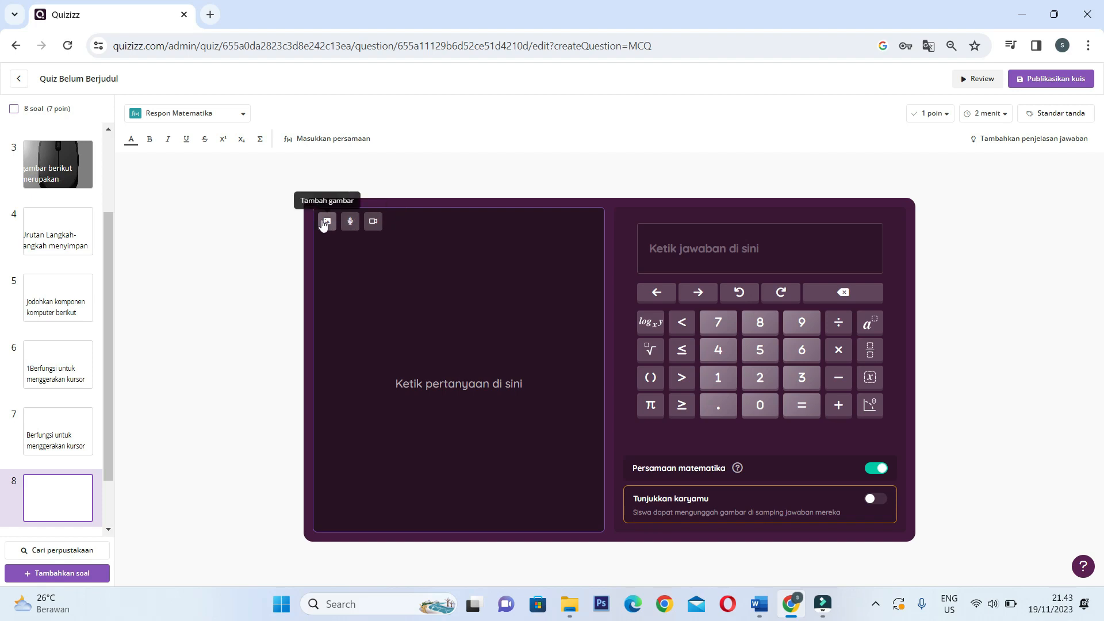
pyautogui.click(458, 384)
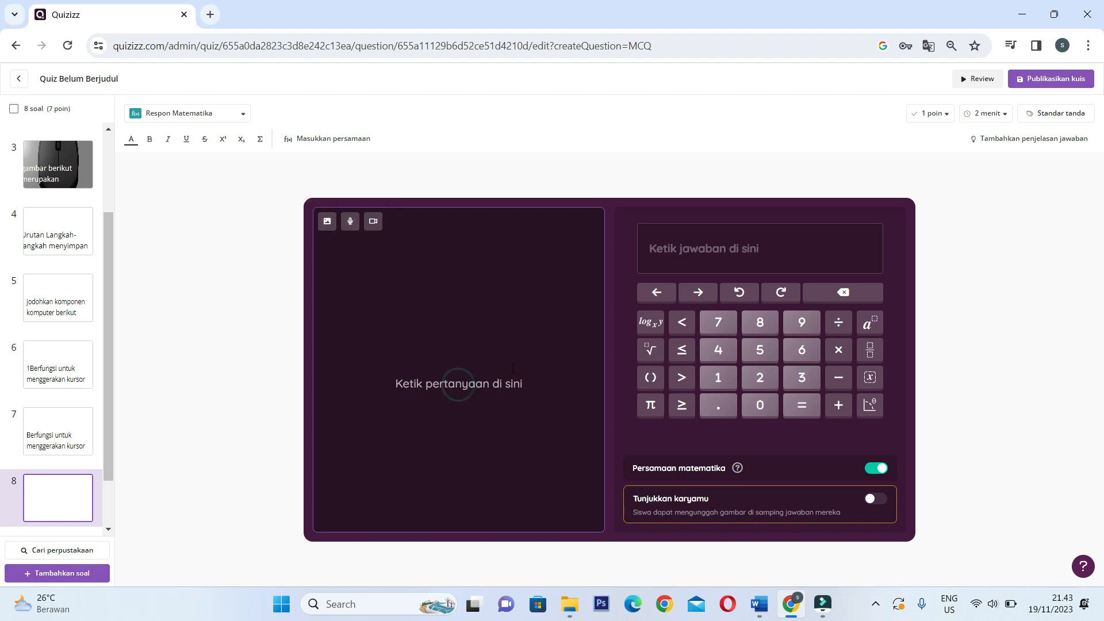
pyautogui.click(742, 254)
pyautogui.click(488, 398)
pyautogui.write('s')
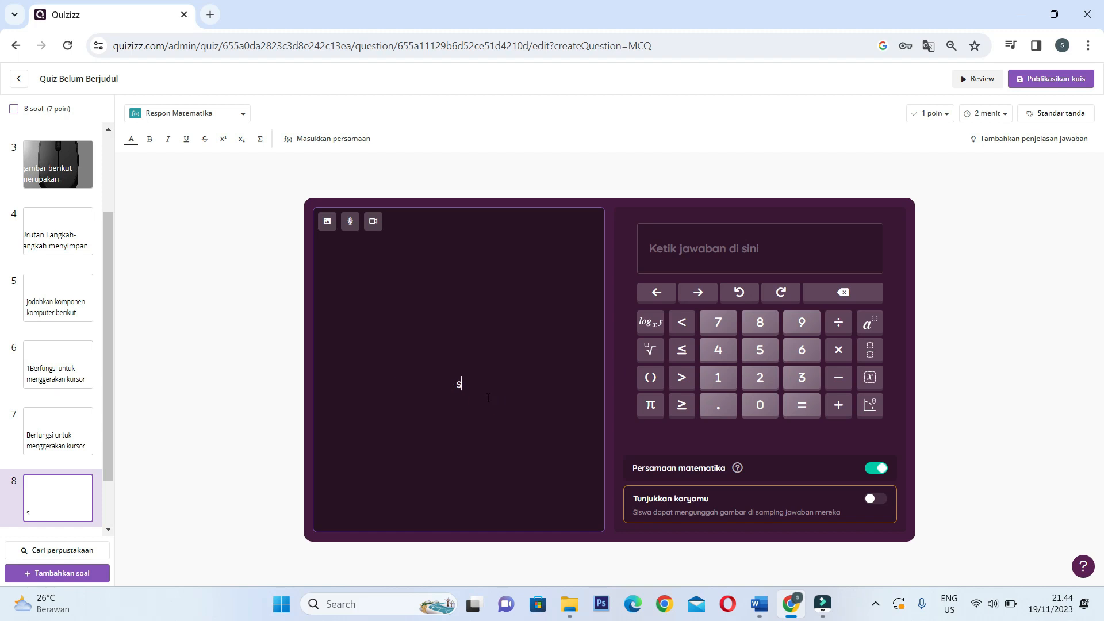
pyautogui.press('BackSpace')
# Insert the equation 1/2 + 1/2, built with stacked fractions, as question 8's text.
pyautogui.click(352, 140)
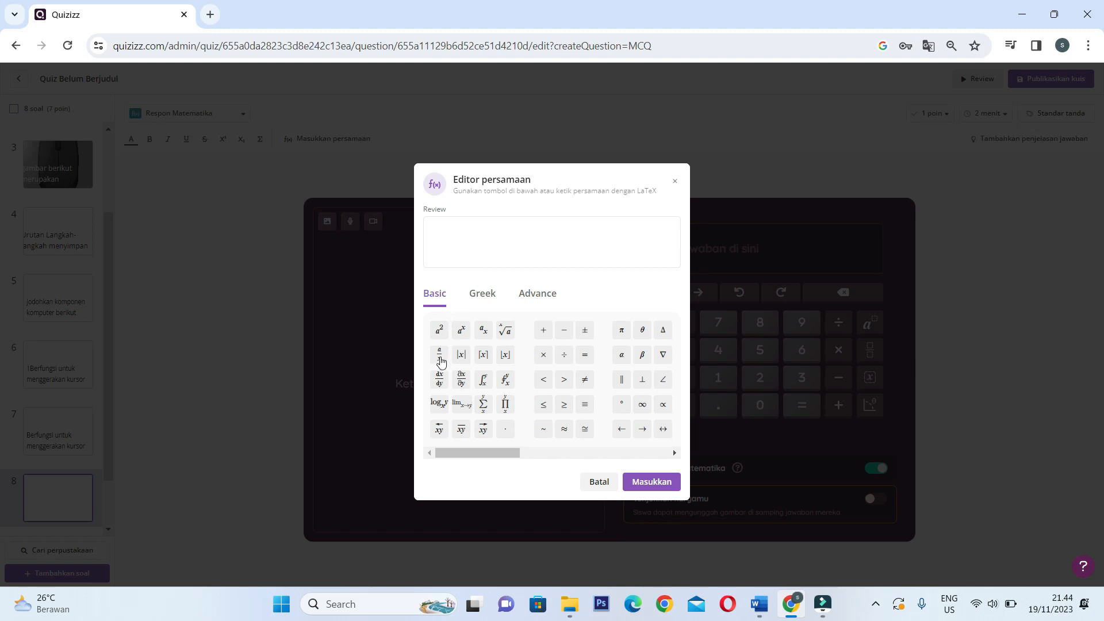
pyautogui.click(439, 353)
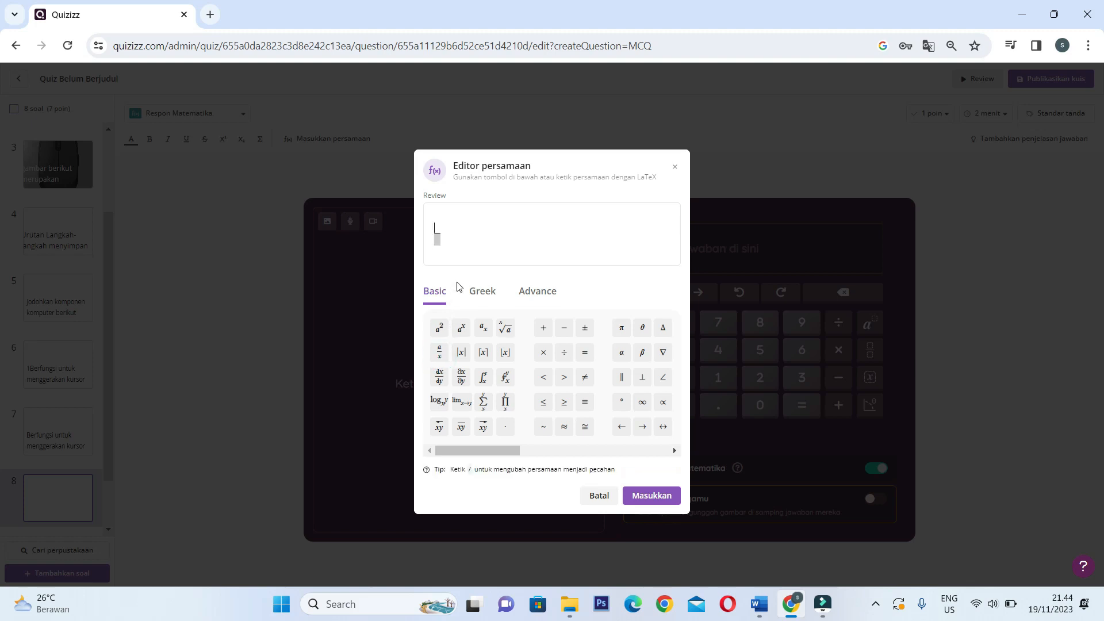
pyautogui.click(438, 243)
pyautogui.write('2')
pyautogui.click(463, 231)
pyautogui.click(546, 328)
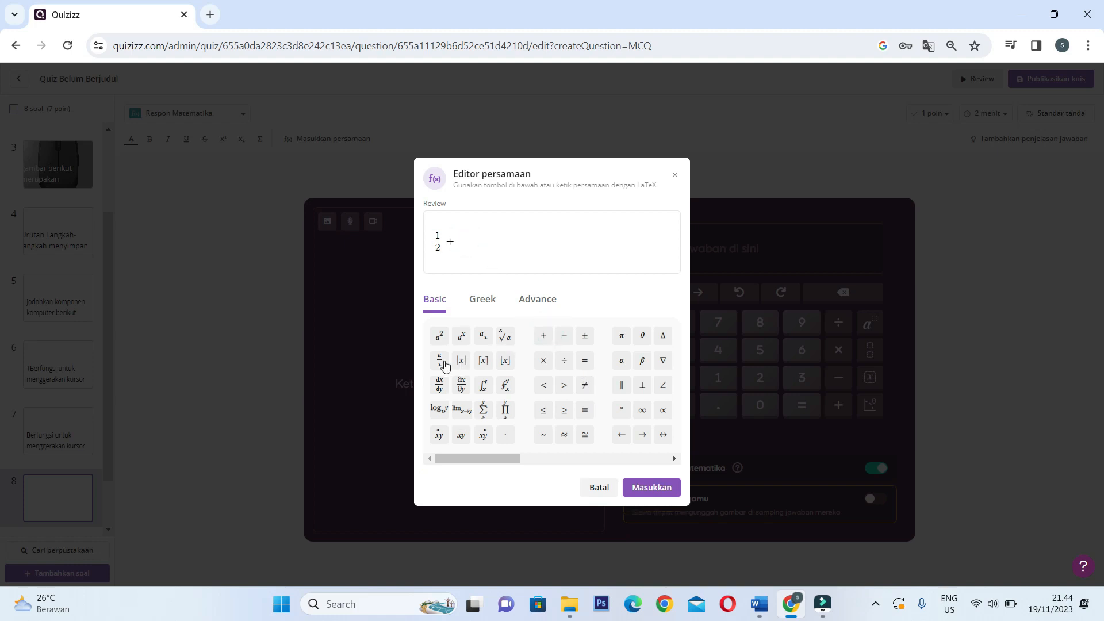
pyautogui.click(442, 363)
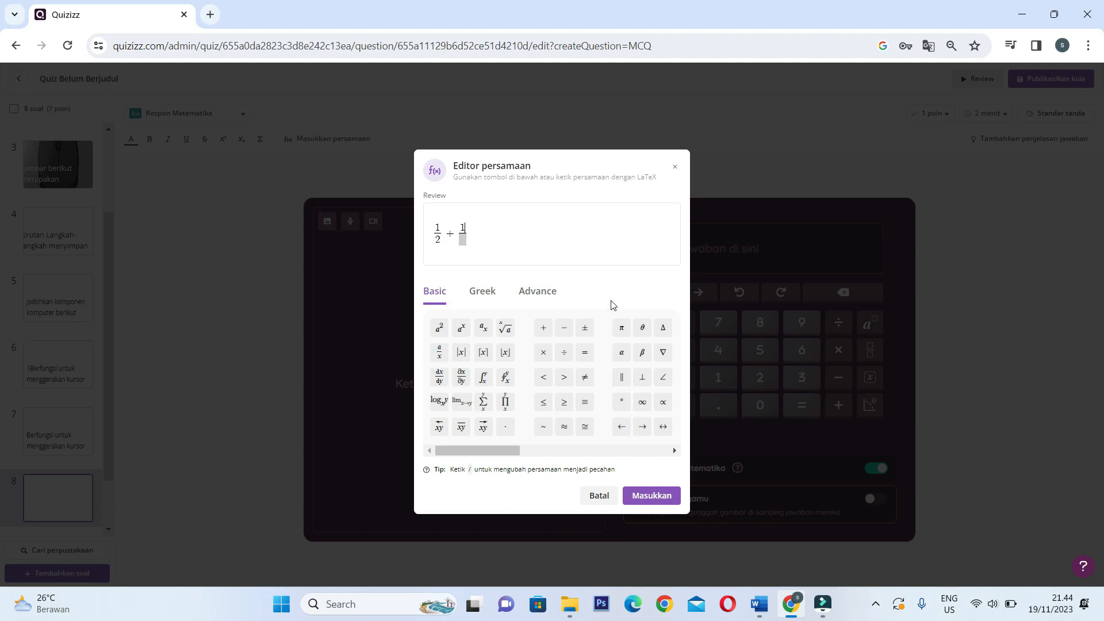
pyautogui.click(464, 239)
pyautogui.write('2')
pyautogui.click(660, 495)
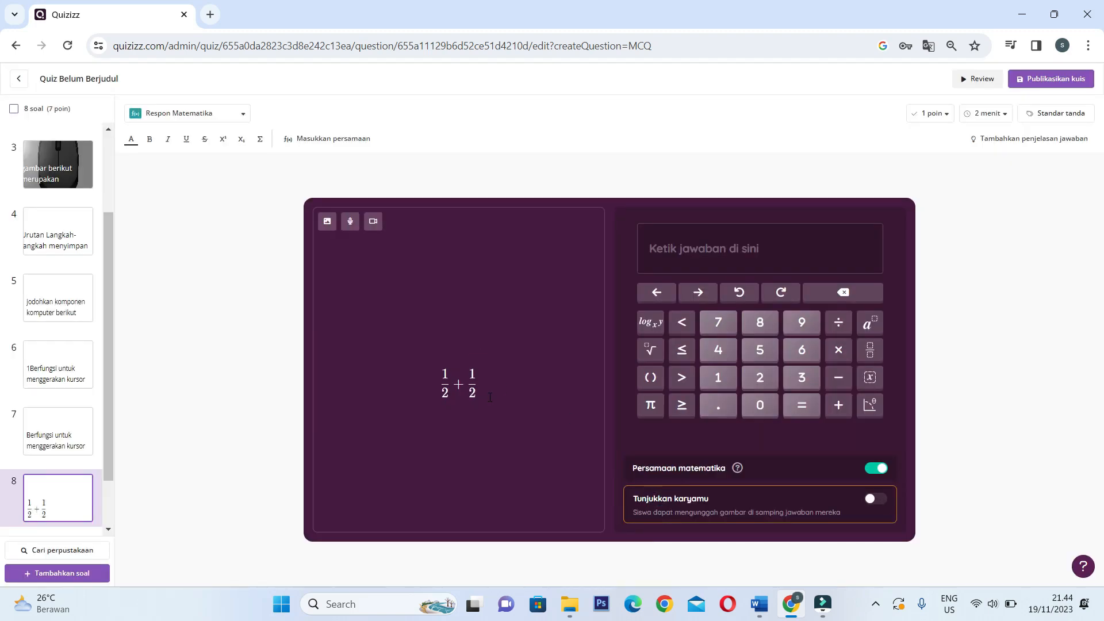
# Set the correct answer of question 8 to 1.
pyautogui.click(704, 253)
pyautogui.click(719, 379)
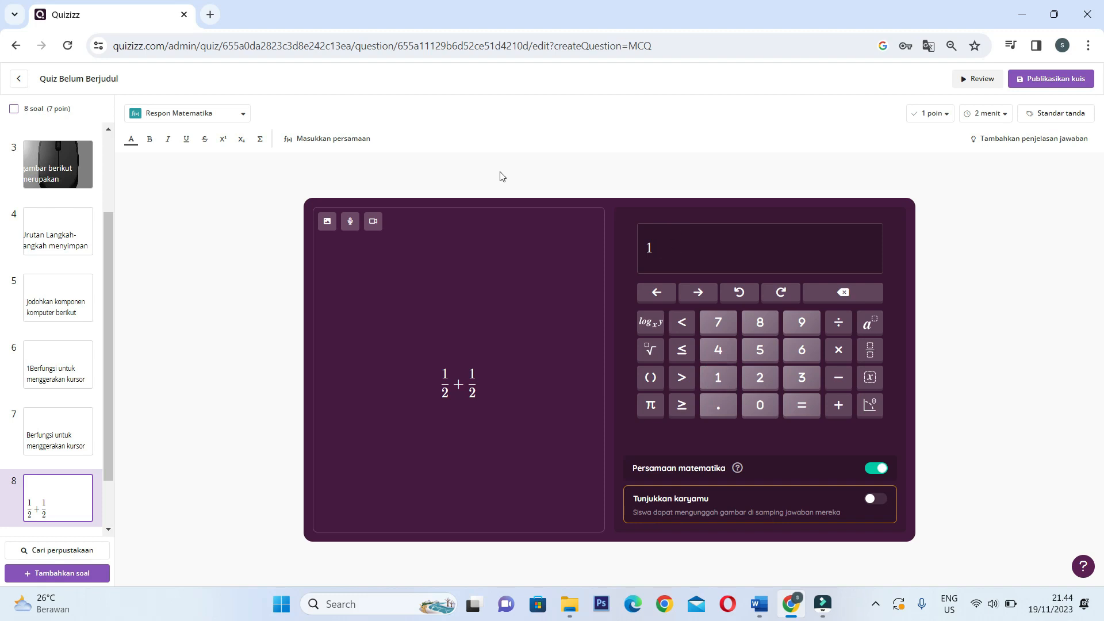
pyautogui.scroll(5, 335, 150)
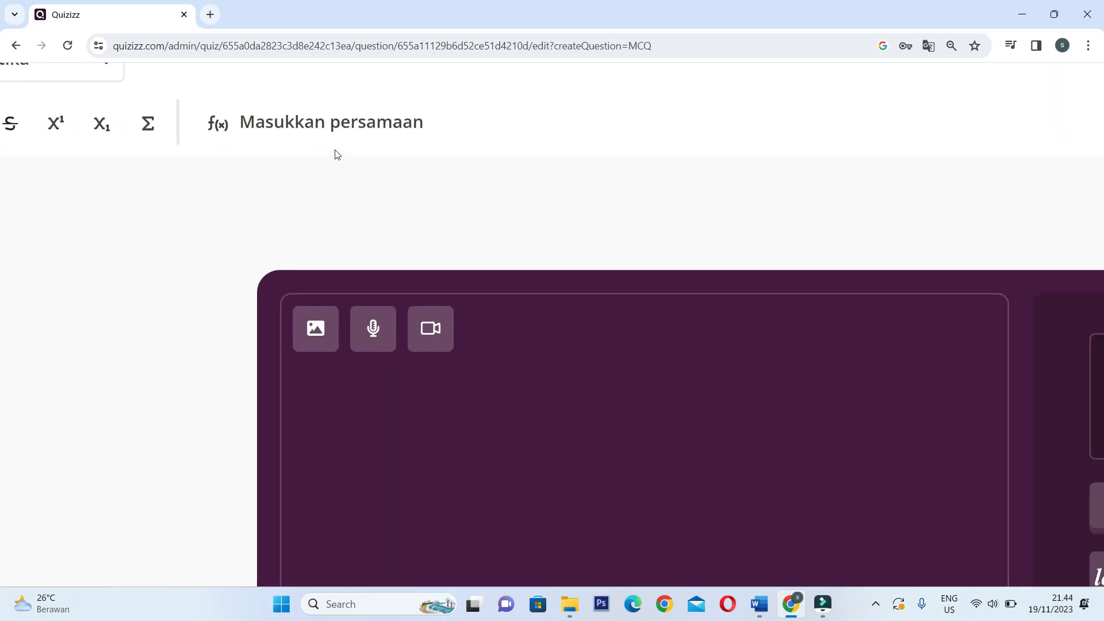
pyautogui.scroll(-5, 330, 135)
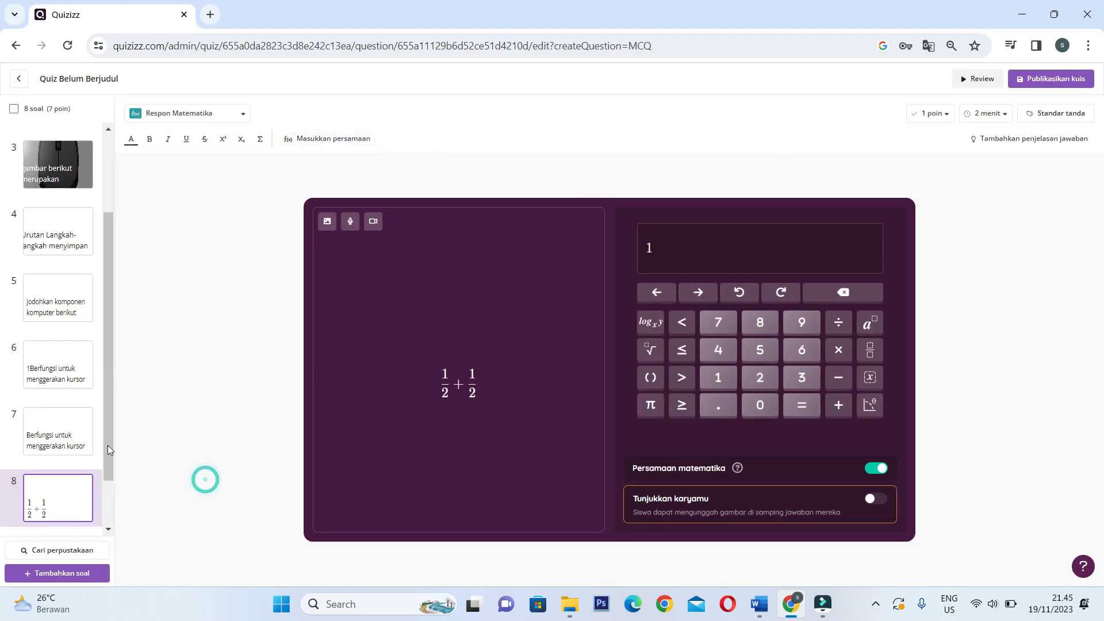
# Add a ninth question of the type Label Gambar.
pyautogui.click(106, 473)
pyautogui.click(58, 506)
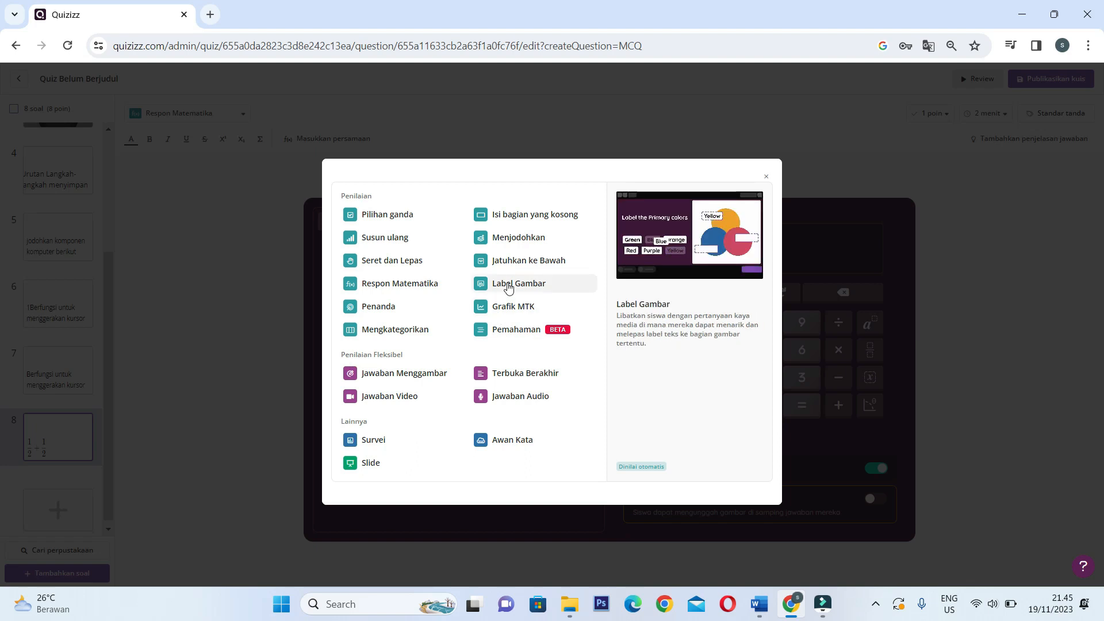
pyautogui.click(509, 285)
pyautogui.click(465, 294)
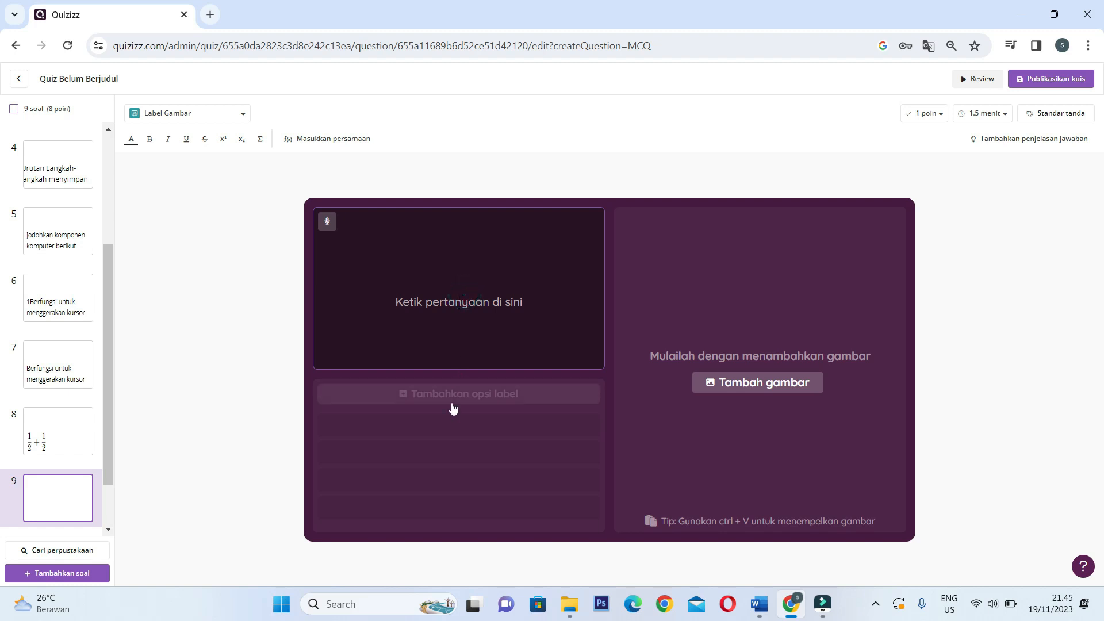
# Search the online images for "organ tubuh" as question 9's picture and look through the results.
pyautogui.click(774, 382)
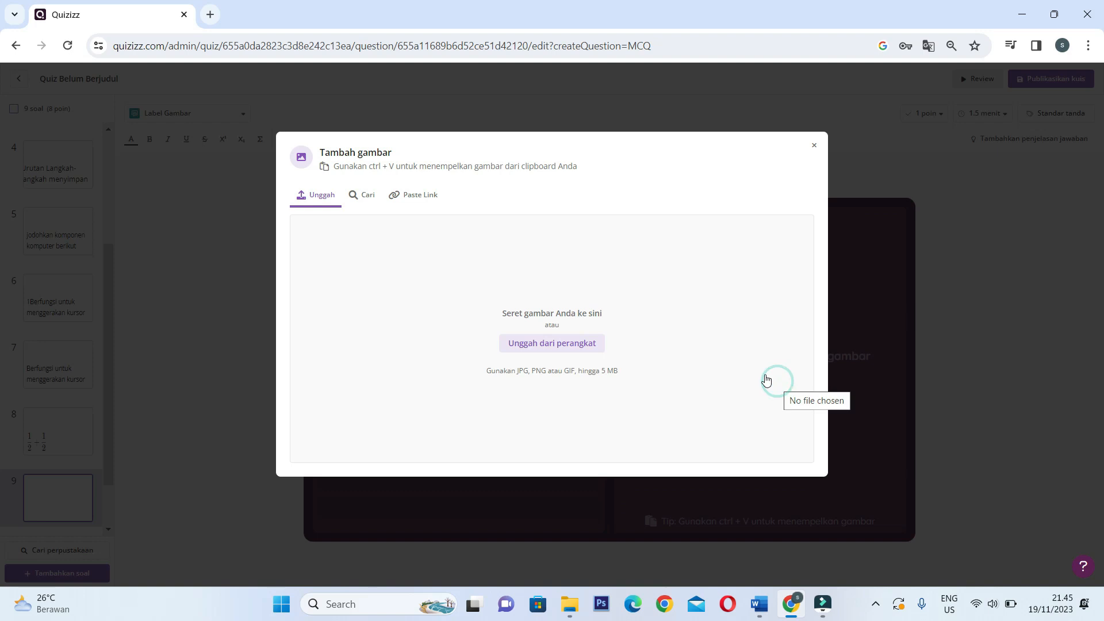
pyautogui.click(471, 223)
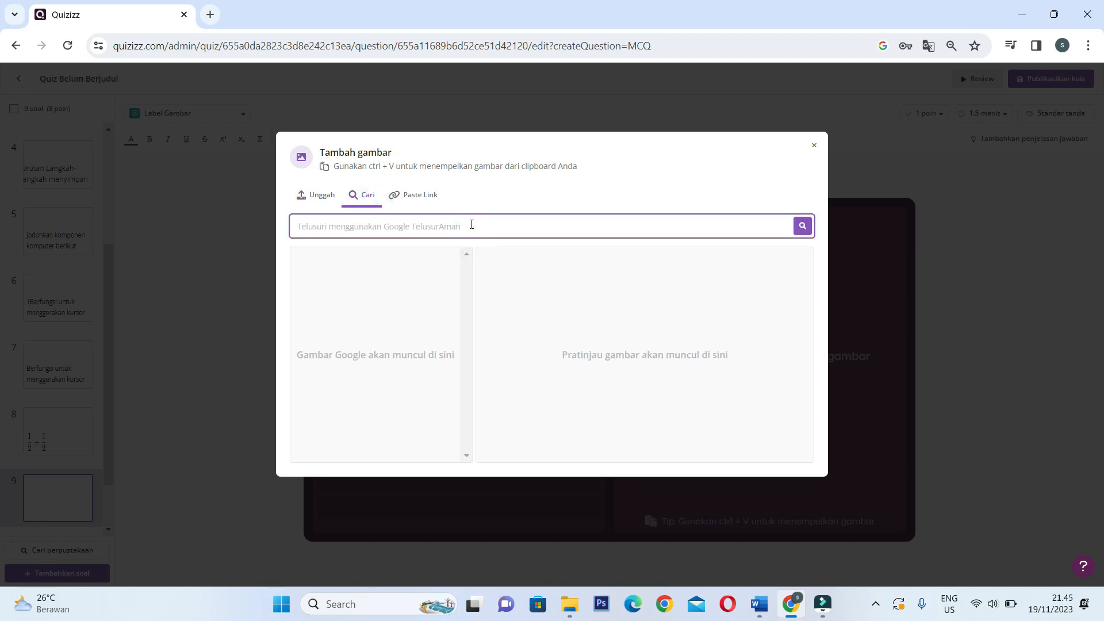
pyautogui.write('or')
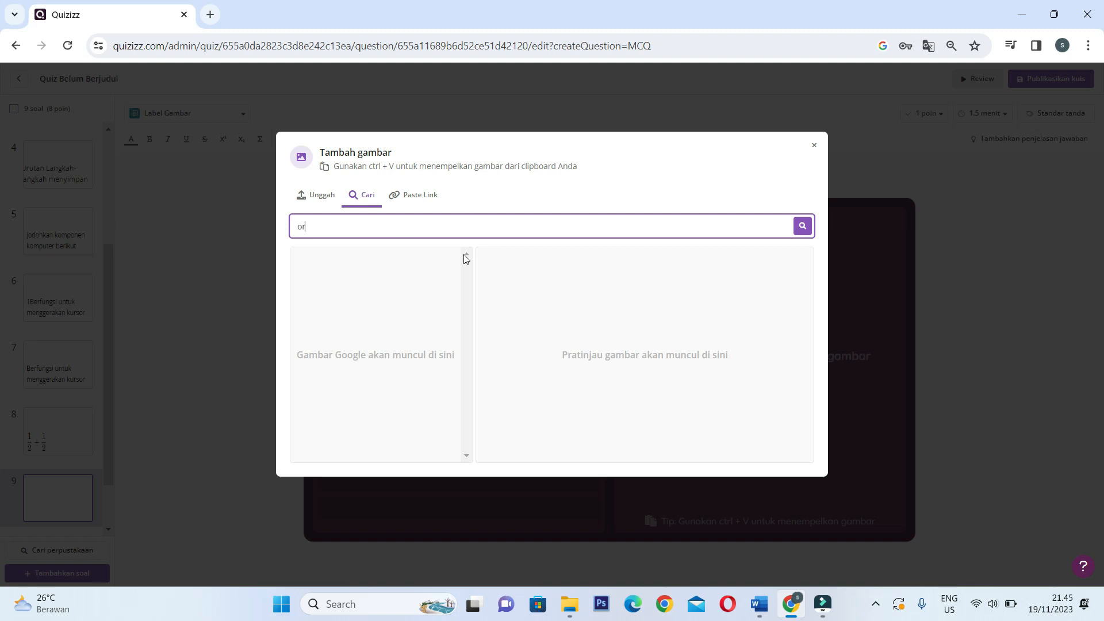
pyautogui.write('gan tubuh')
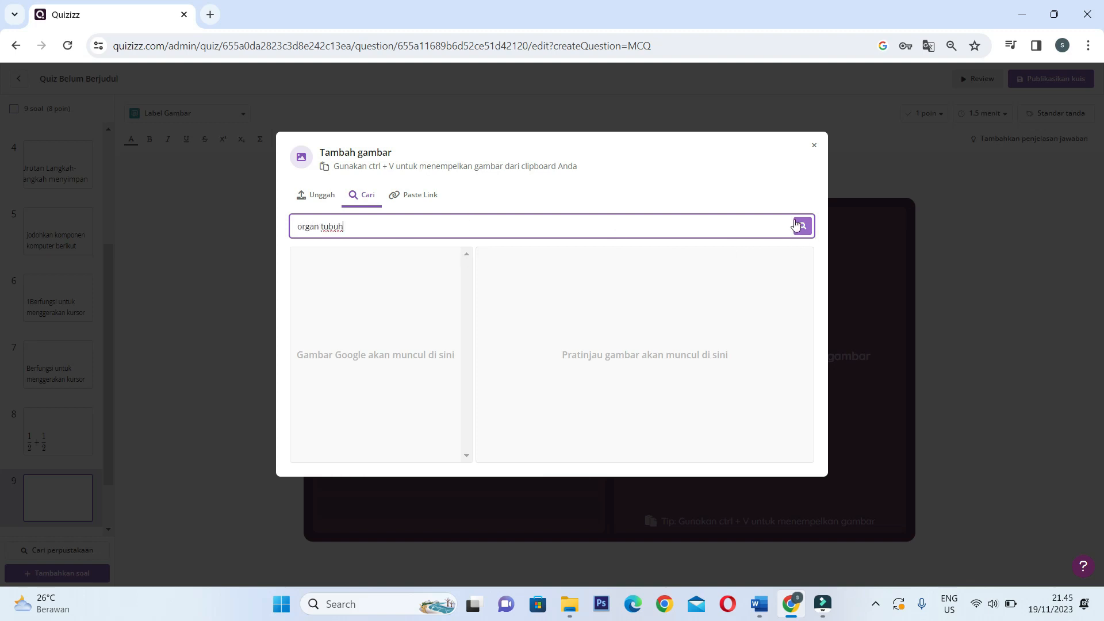
pyautogui.click(802, 225)
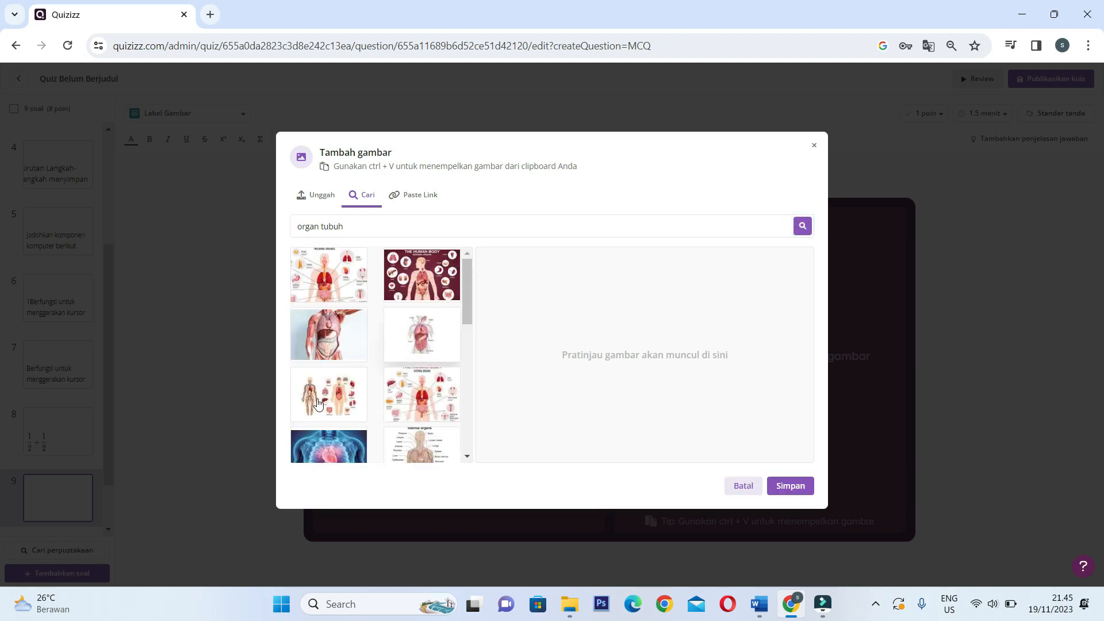
pyautogui.scroll(-5, 319, 402)
pyautogui.scroll(-2, 319, 404)
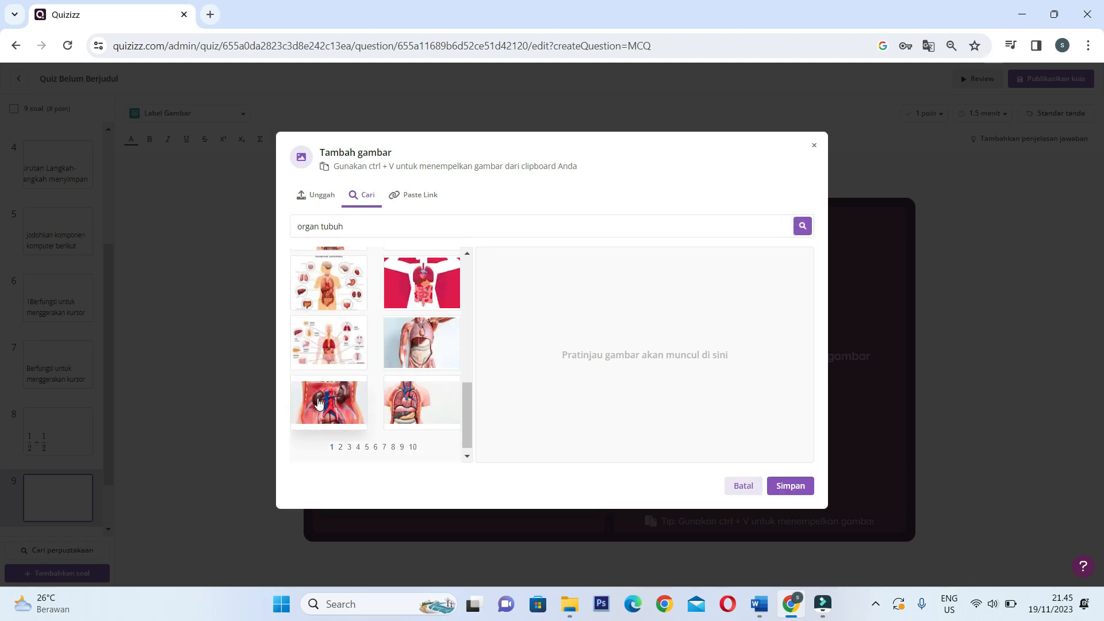
pyautogui.scroll(7, 319, 404)
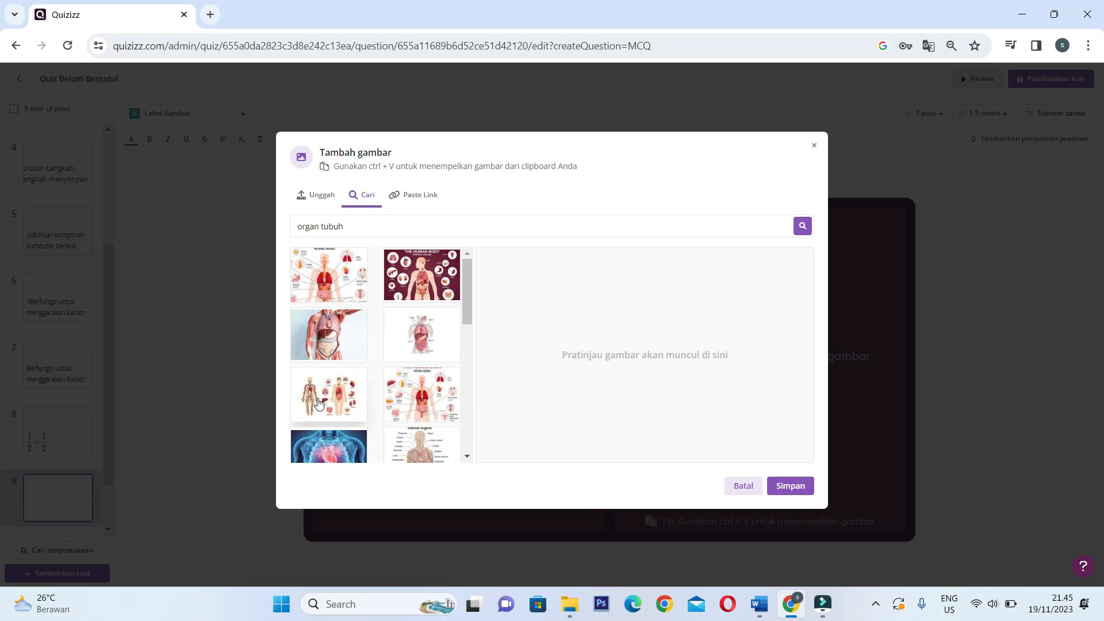
# Change the image search to "anggota tubuh" and look for a body diagram with empty label boxes.
pyautogui.moveTo(323, 227); pyautogui.dragTo(259, 227)
pyautogui.press('BackSpace')
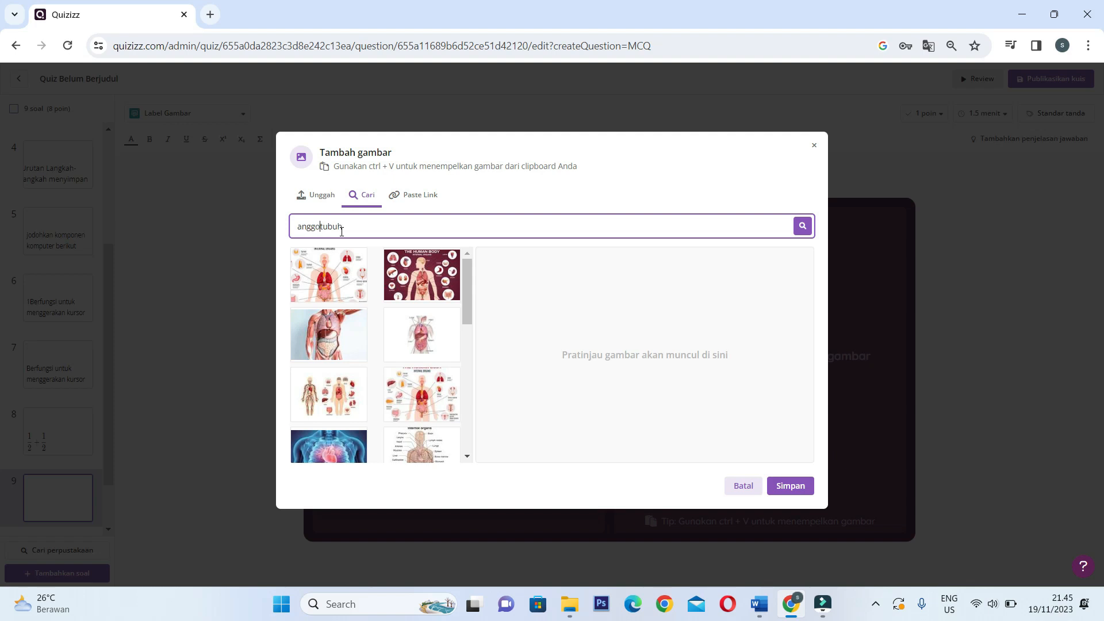
pyautogui.press('Return')
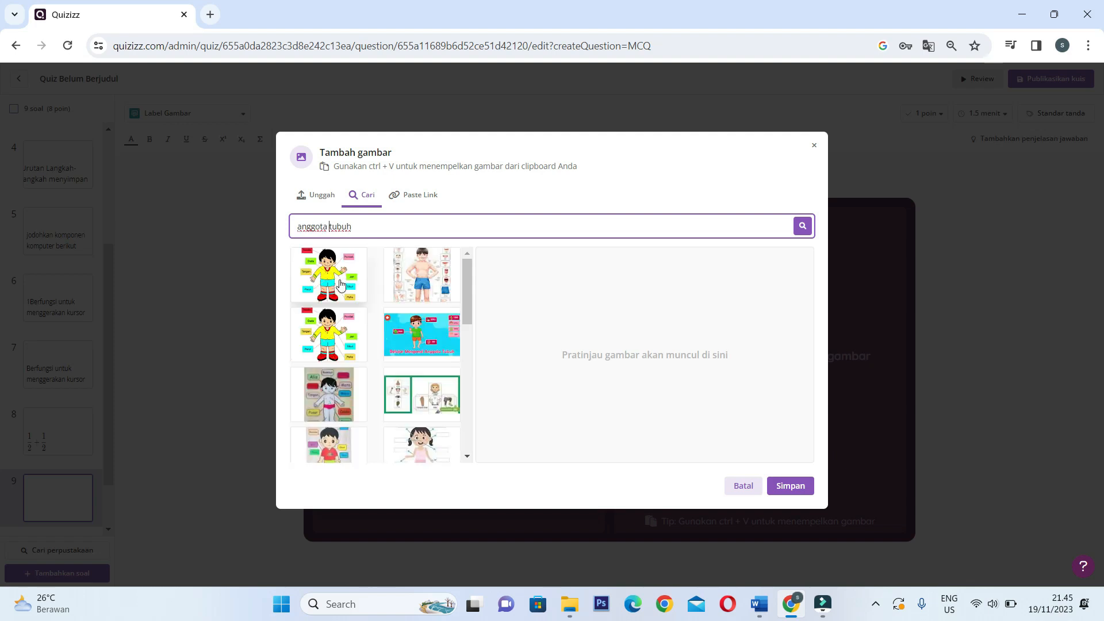
pyautogui.scroll(-2, 390, 305)
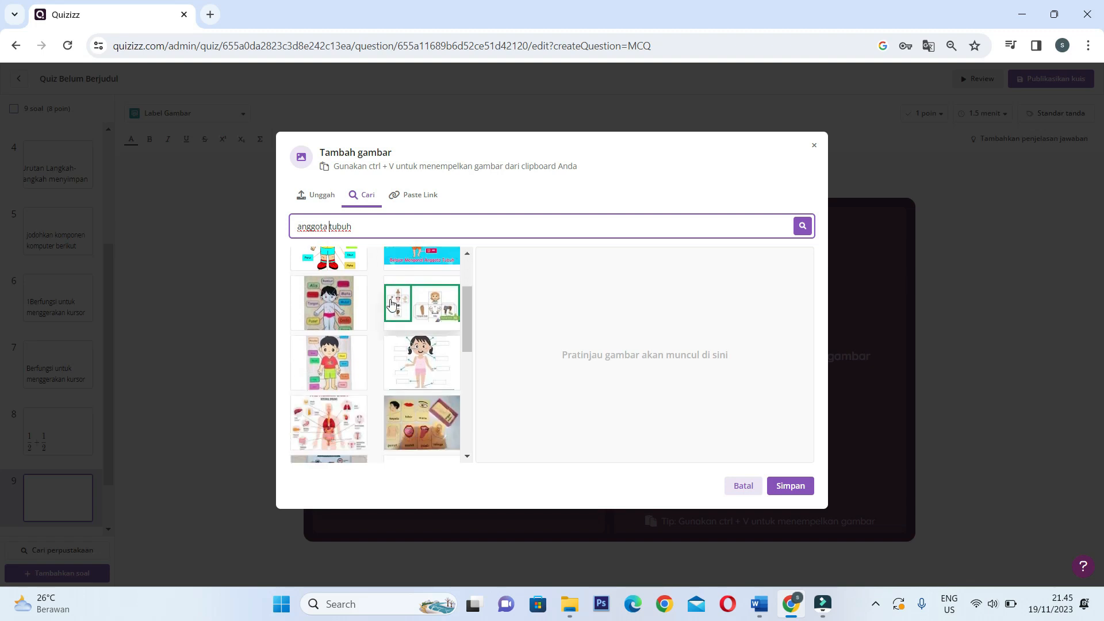
pyautogui.scroll(-1, 391, 306)
pyautogui.scroll(3, 391, 305)
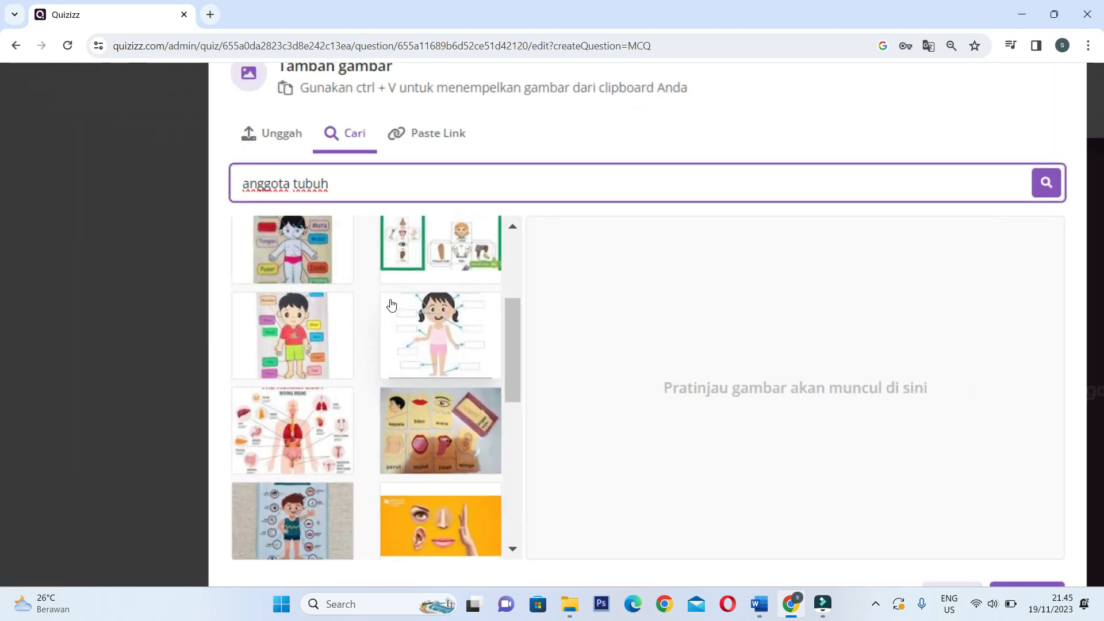
pyautogui.scroll(3, 390, 304)
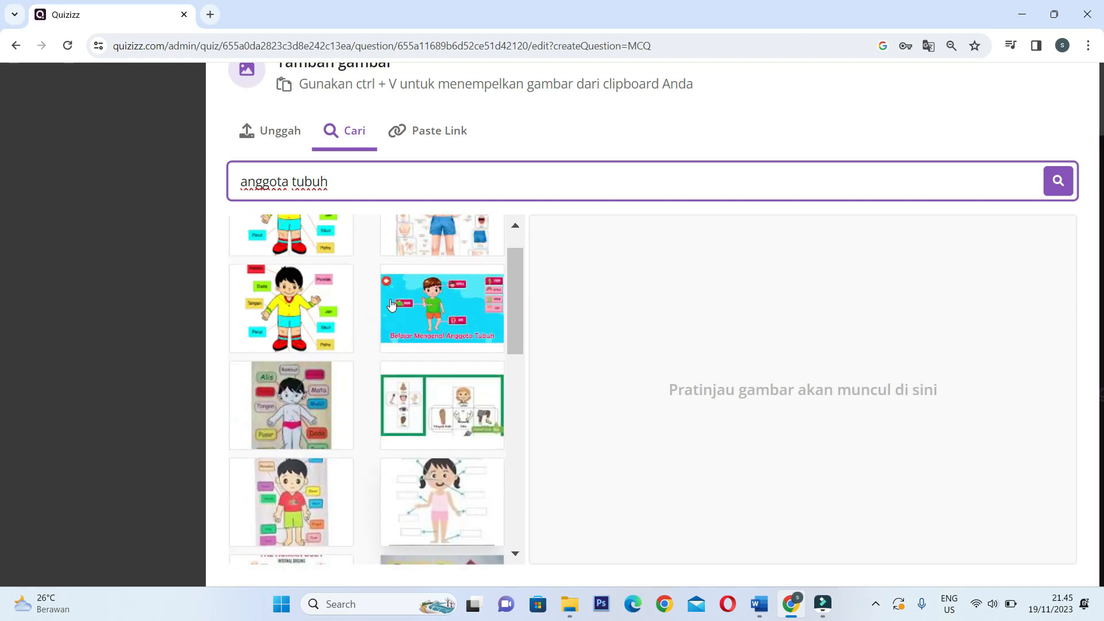
pyautogui.scroll(-7, 391, 305)
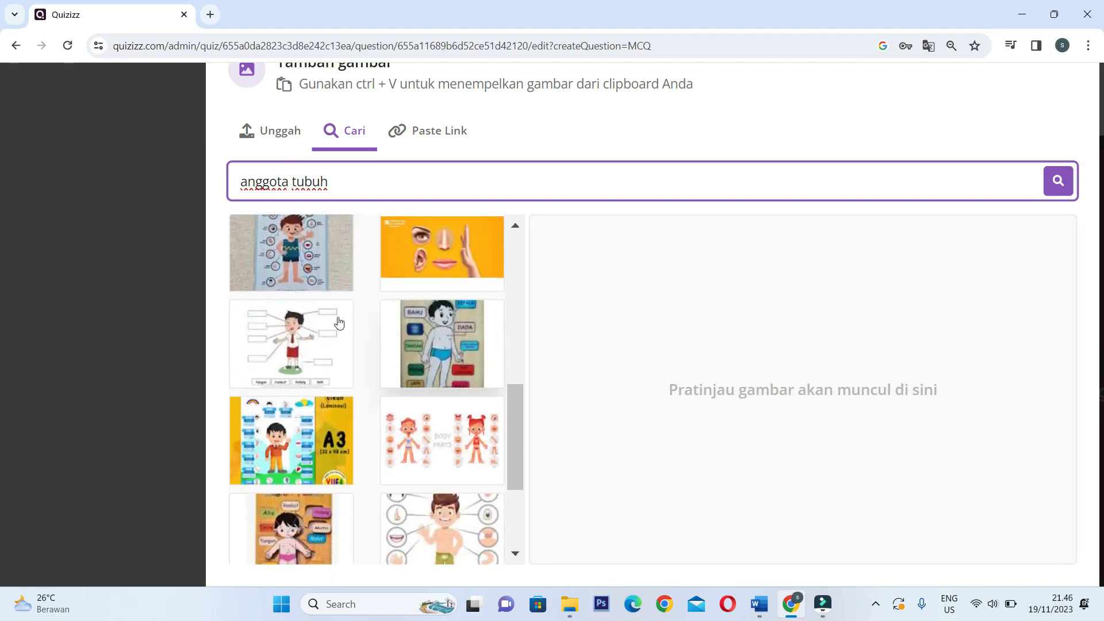
# Insert the schoolboy diagram "Anggota Tubuhku" into question 9, cropping off the word list beneath the figure.
pyautogui.click(289, 334)
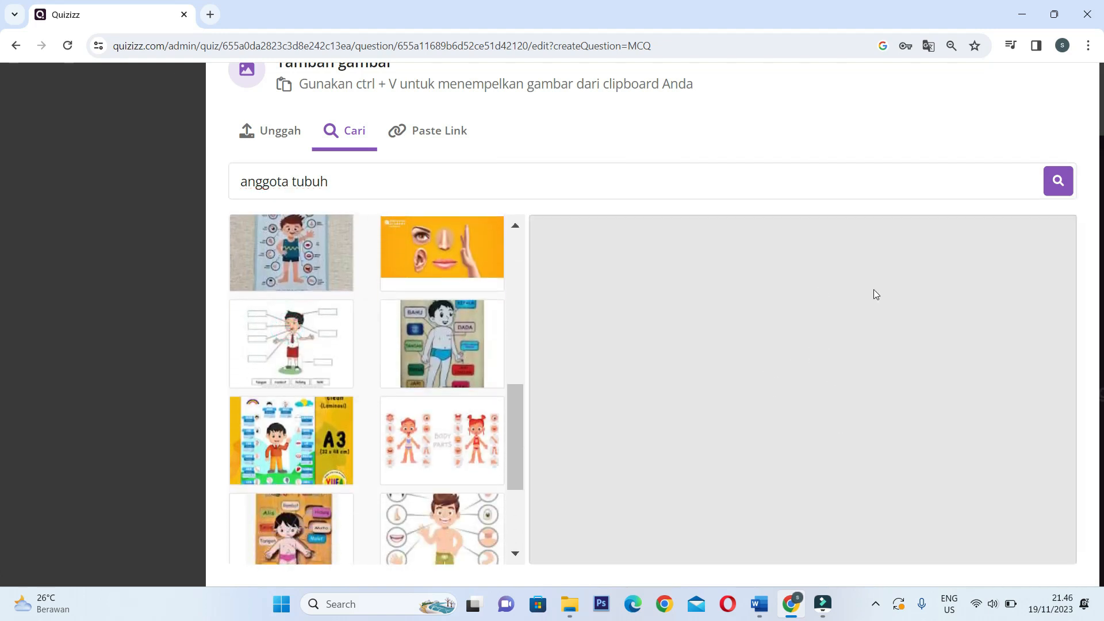
pyautogui.scroll(-5, 914, 415)
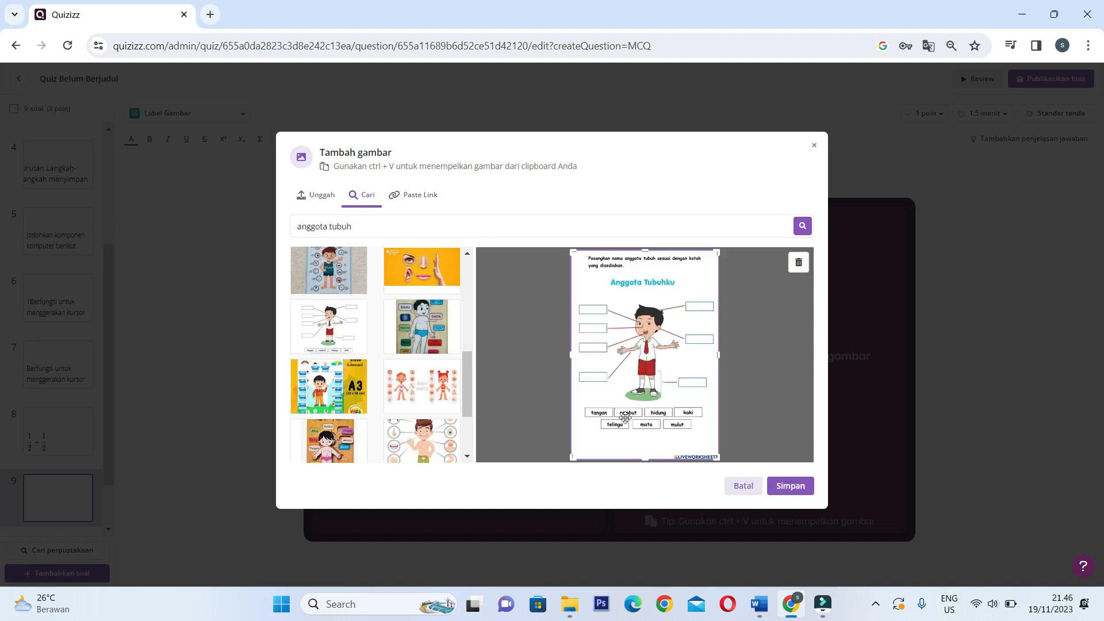
pyautogui.moveTo(648, 460); pyautogui.dragTo(656, 407)
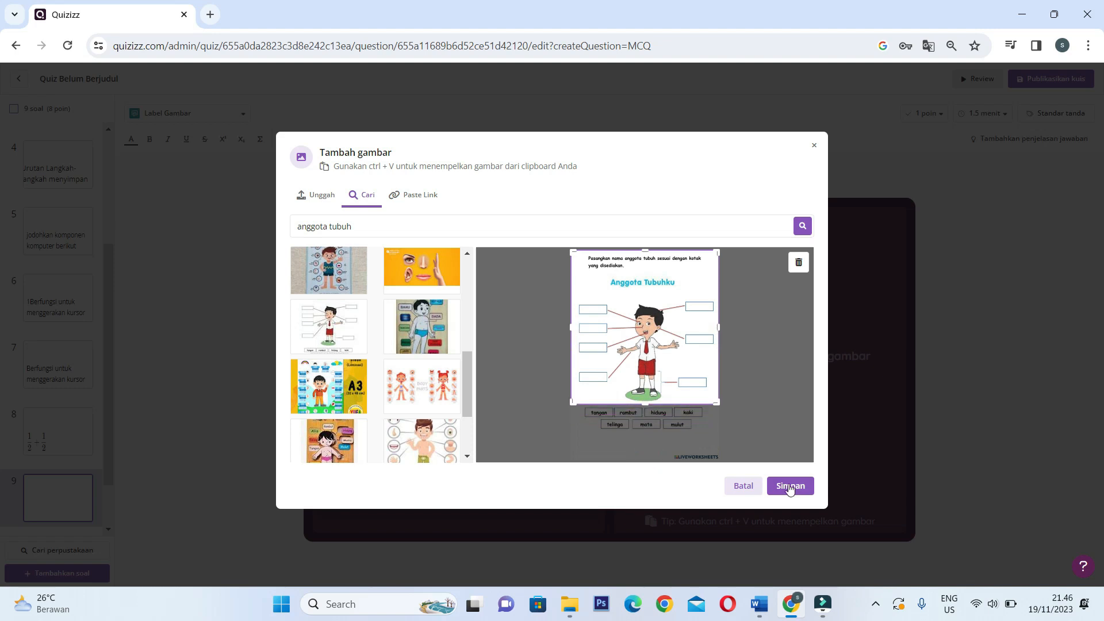
pyautogui.click(790, 486)
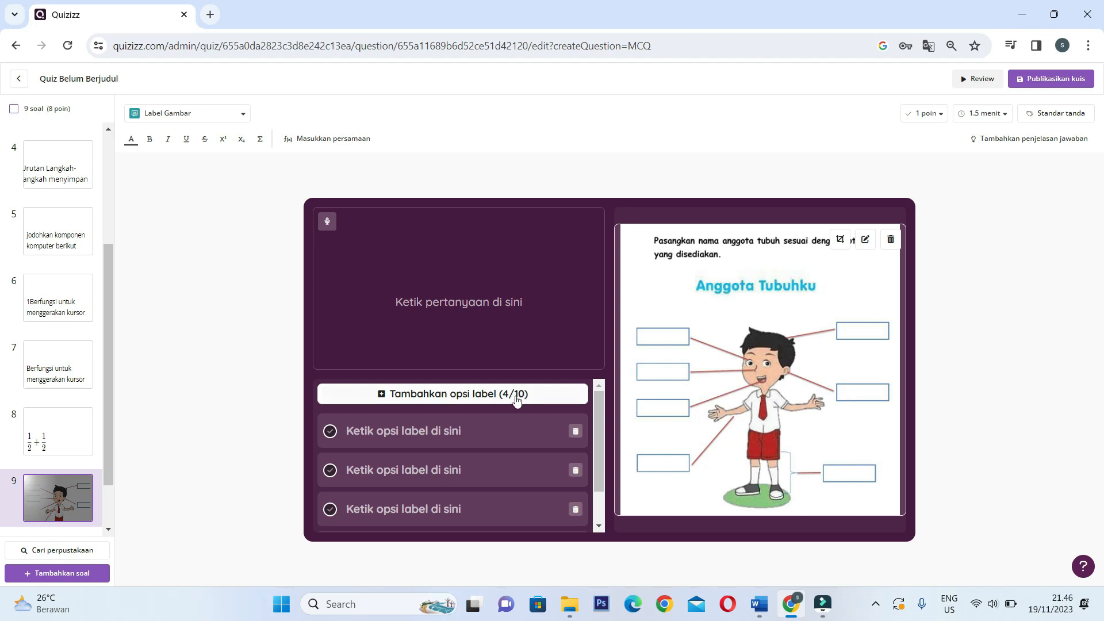
# Enter "mata" as the first label option, mark it correct, and place it on the box pointing to the eye.
pyautogui.click(434, 429)
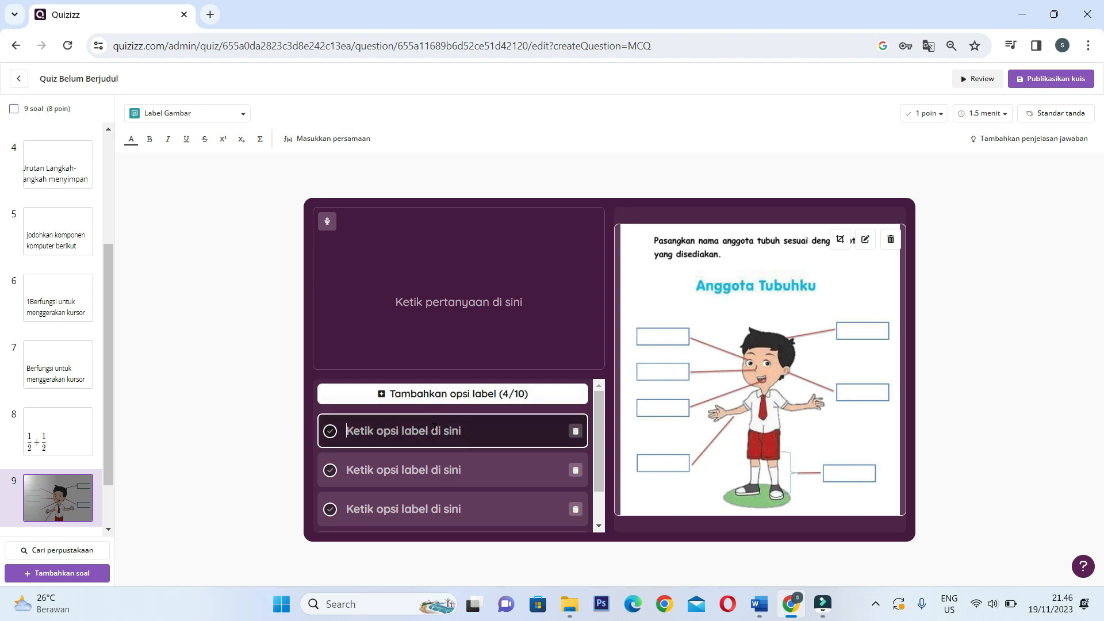
pyautogui.write('mat')
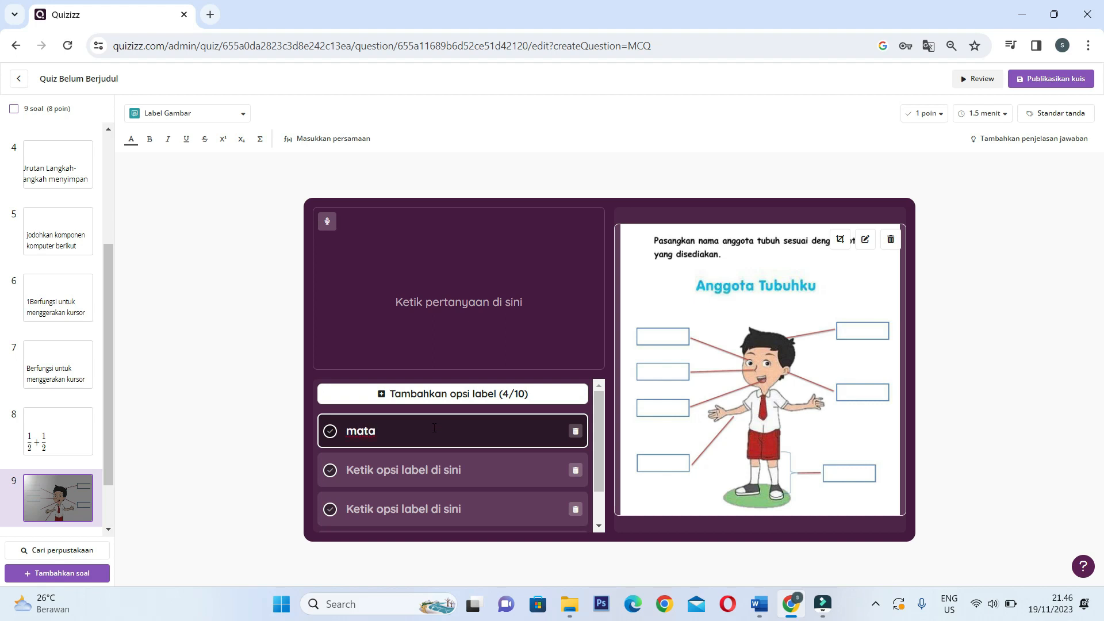
pyautogui.click(330, 431)
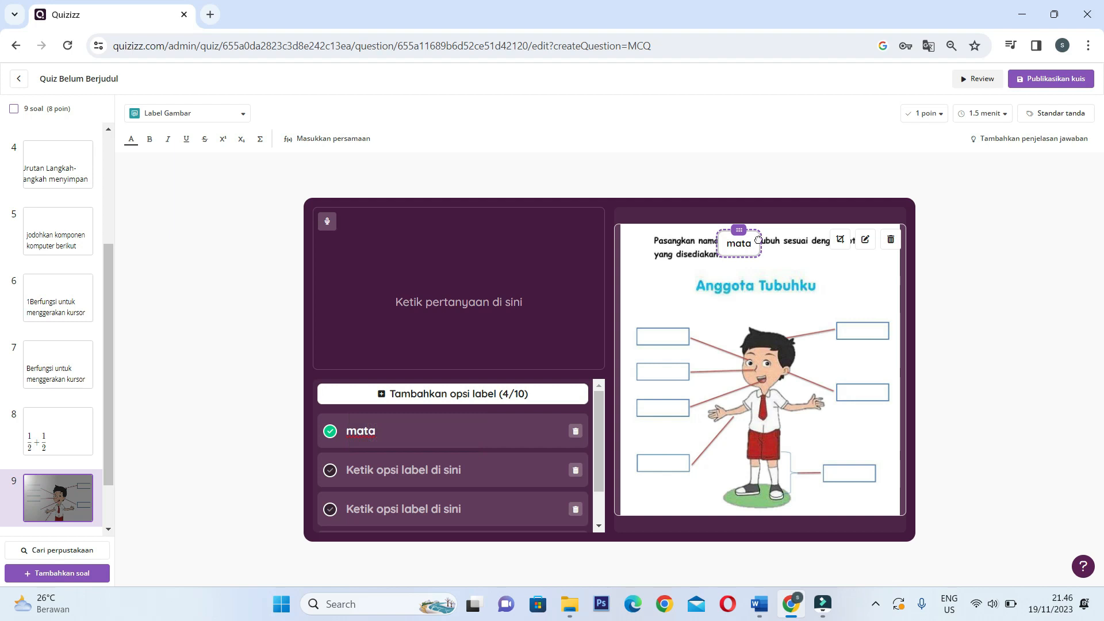
pyautogui.moveTo(742, 242); pyautogui.dragTo(664, 333)
# Enter "hidung" as the second label option, mark it correct, and place it on the box pointing to the nose.
pyautogui.click(529, 464)
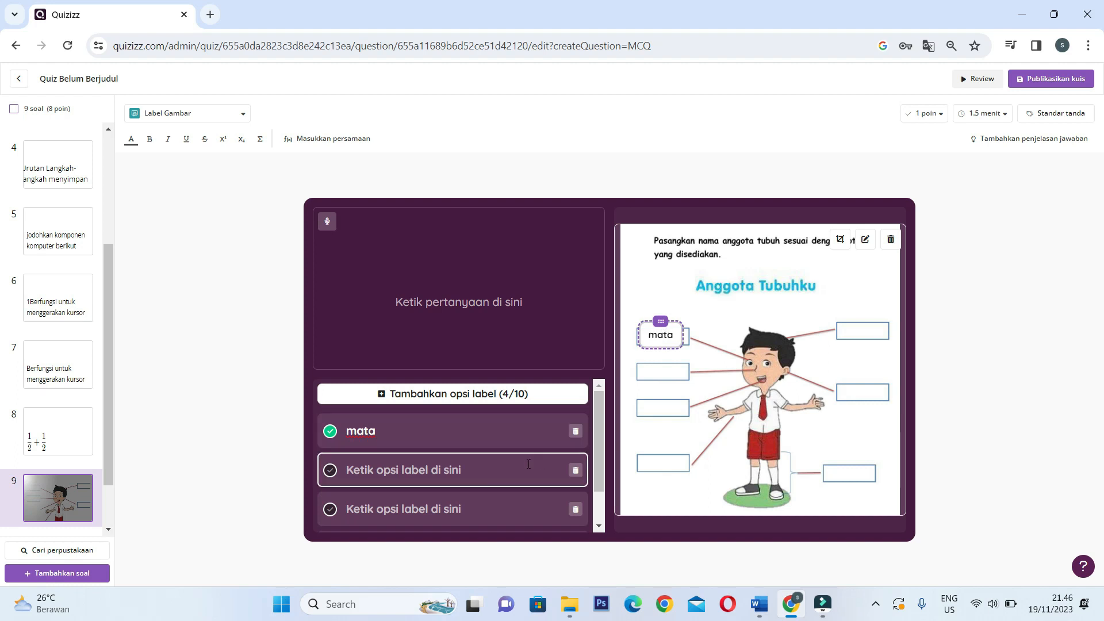
pyautogui.click(466, 472)
pyautogui.write('hidun')
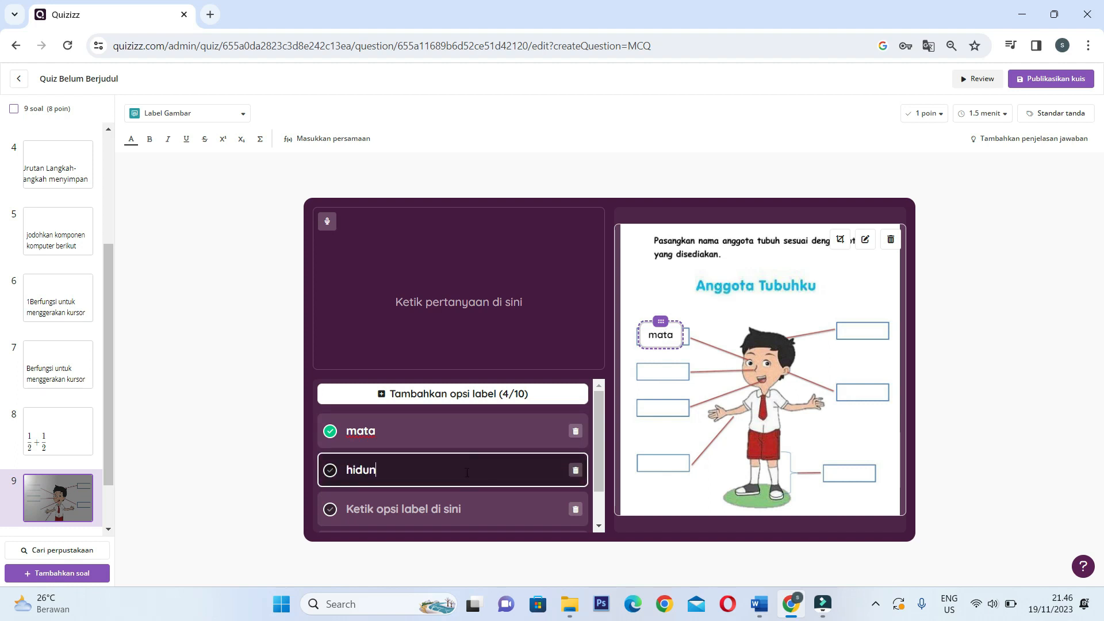
pyautogui.write('g')
pyautogui.click(330, 471)
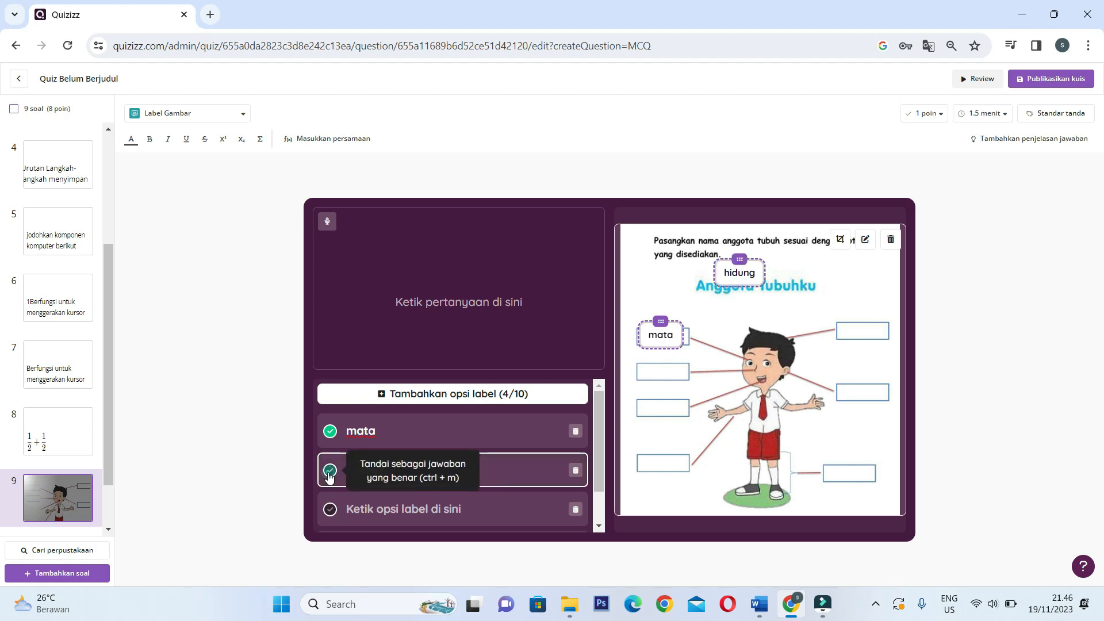
pyautogui.moveTo(742, 274); pyautogui.dragTo(663, 371)
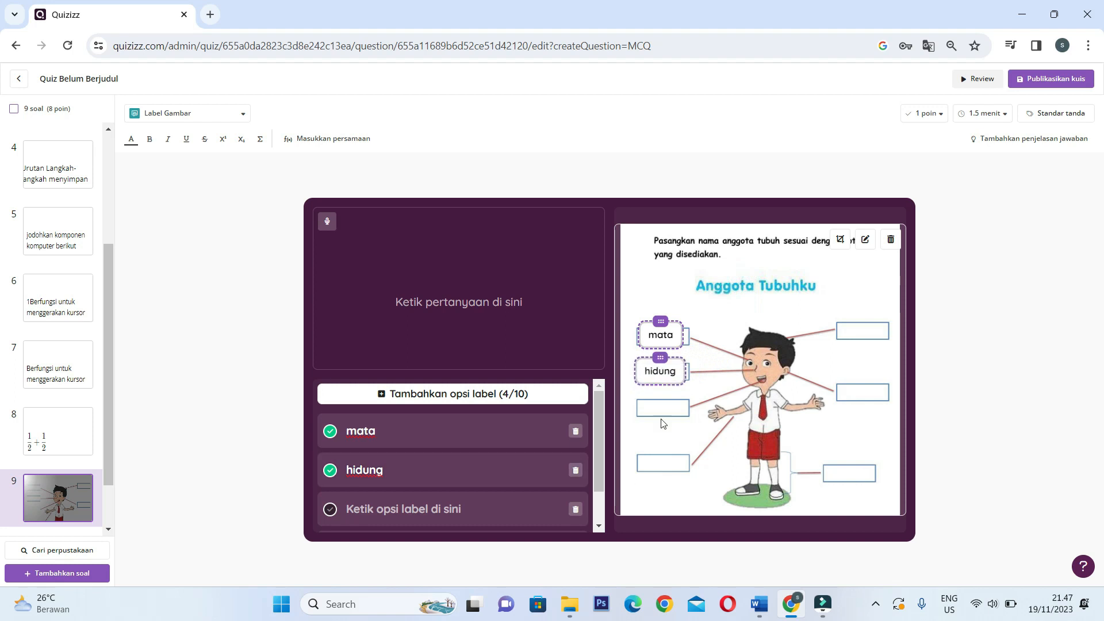
# Check the remaining empty label options of question 9 and preview the question as a participant sees it.
pyautogui.click(440, 500)
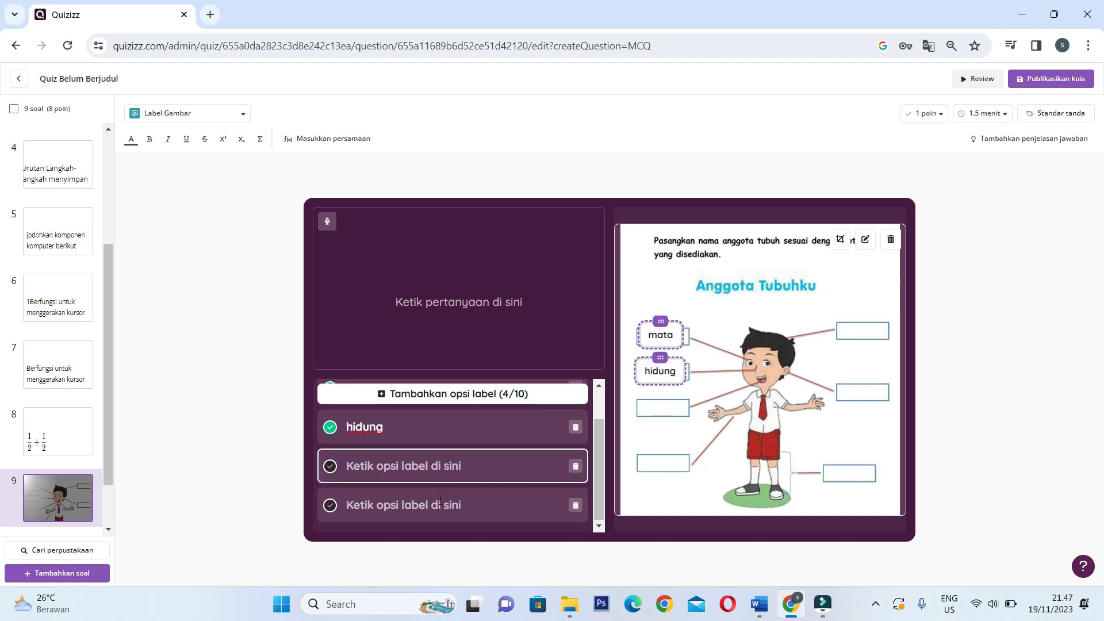
pyautogui.scroll(-1, 440, 500)
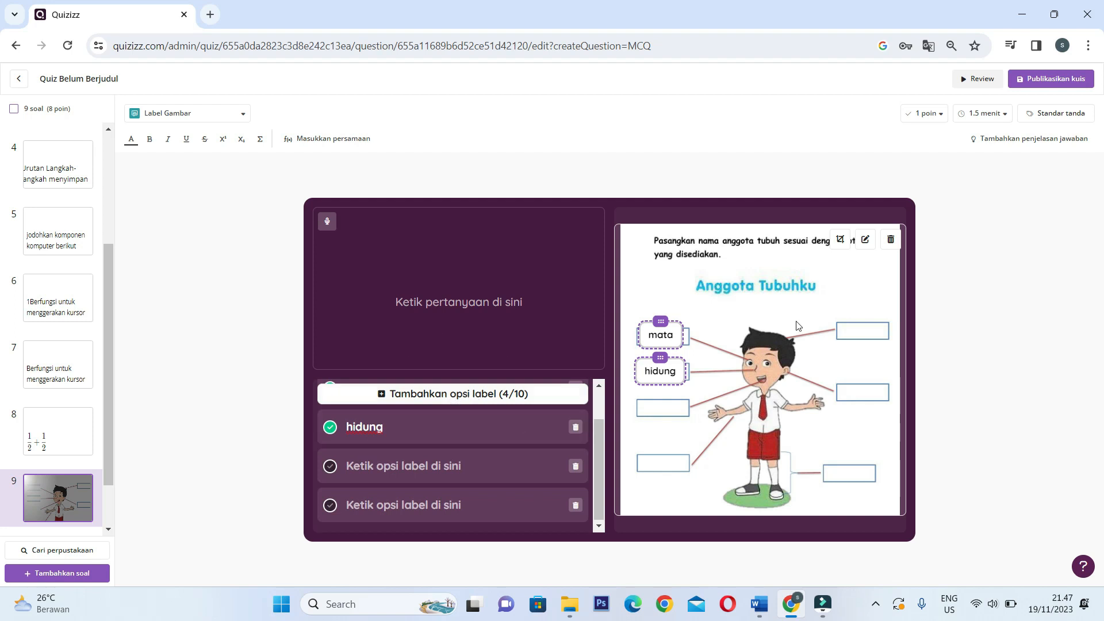
pyautogui.click(978, 78)
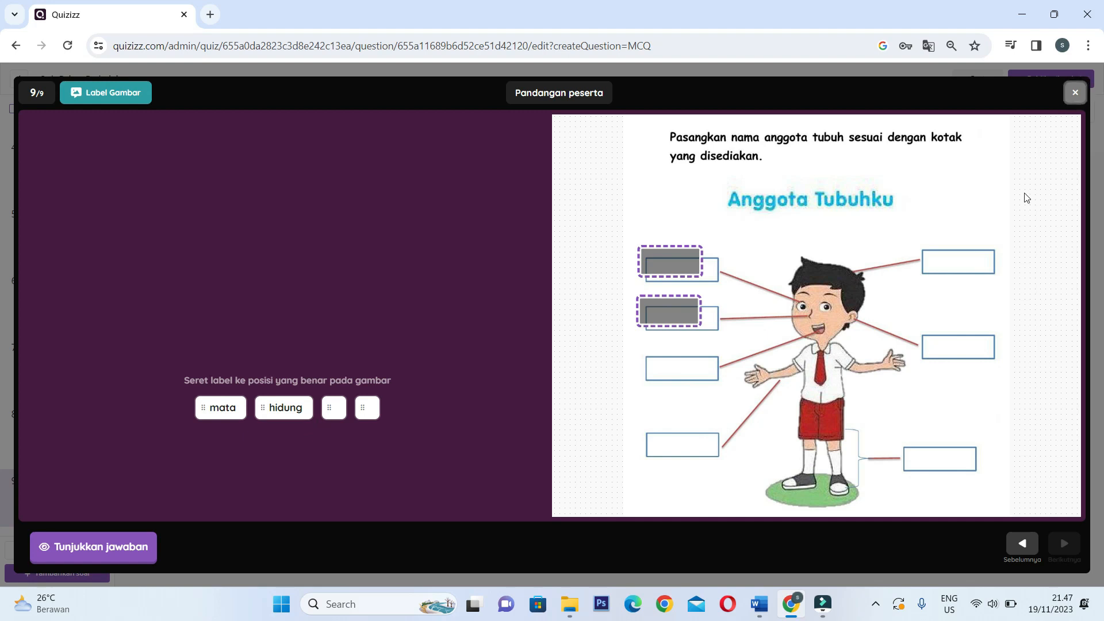
pyautogui.click(1075, 93)
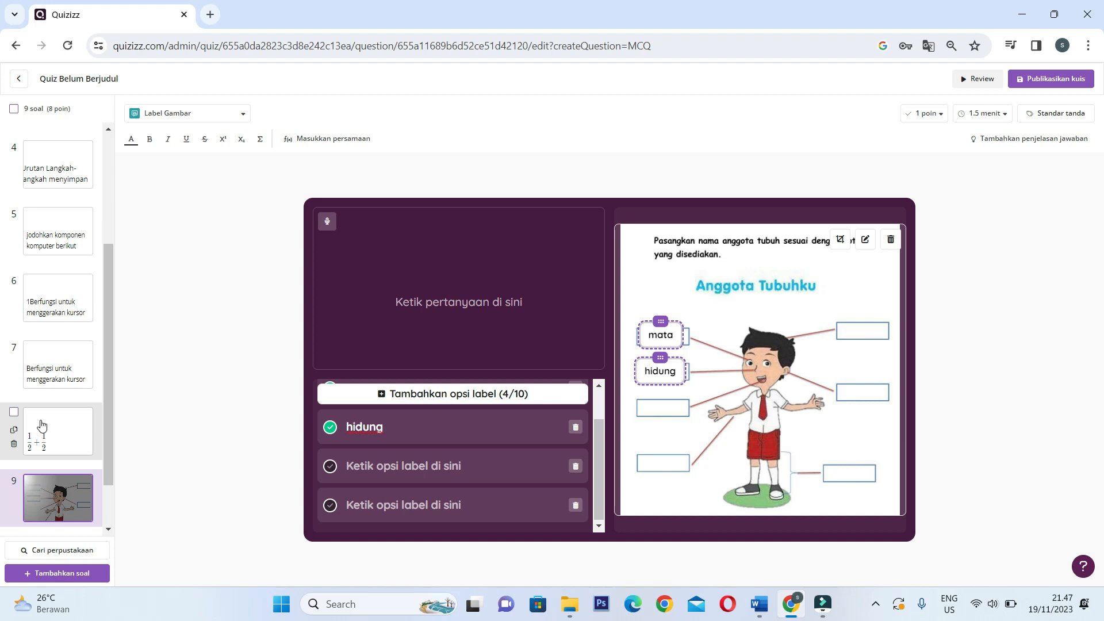
# Enter "pasangkan nama anggota tubuh" as the question text of question 9.
pyautogui.scroll(-2, 46, 460)
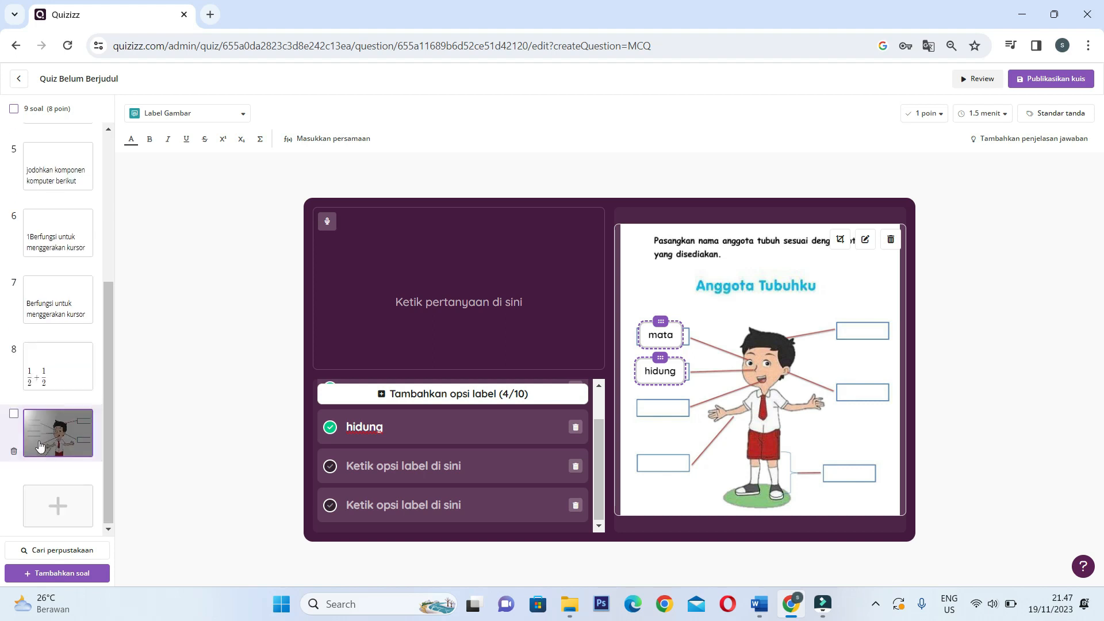
pyautogui.click(60, 505)
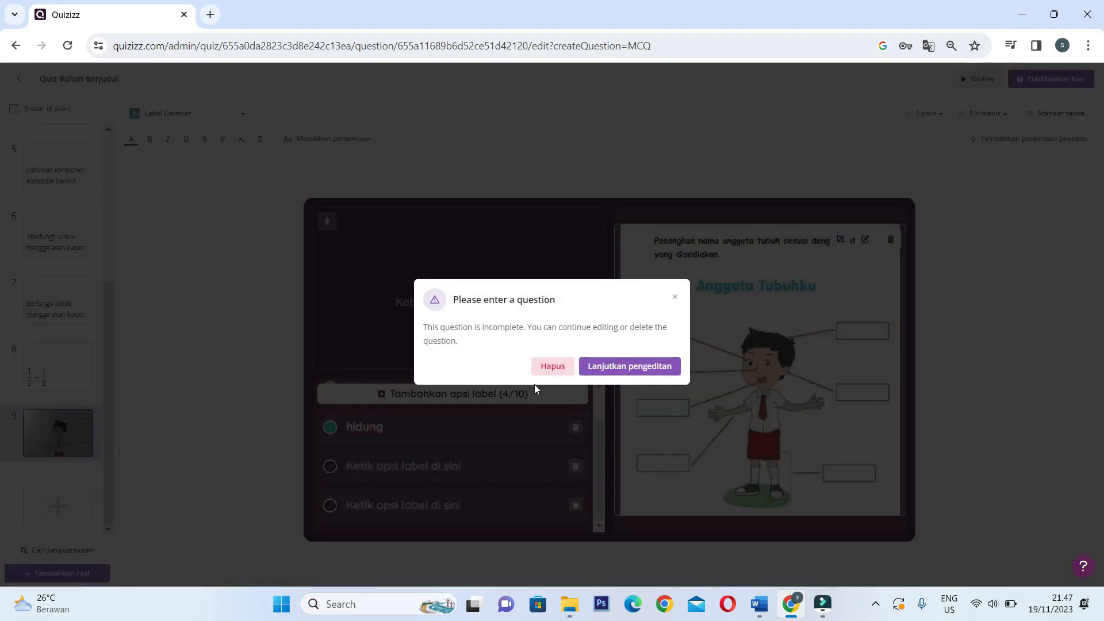
pyautogui.click(675, 298)
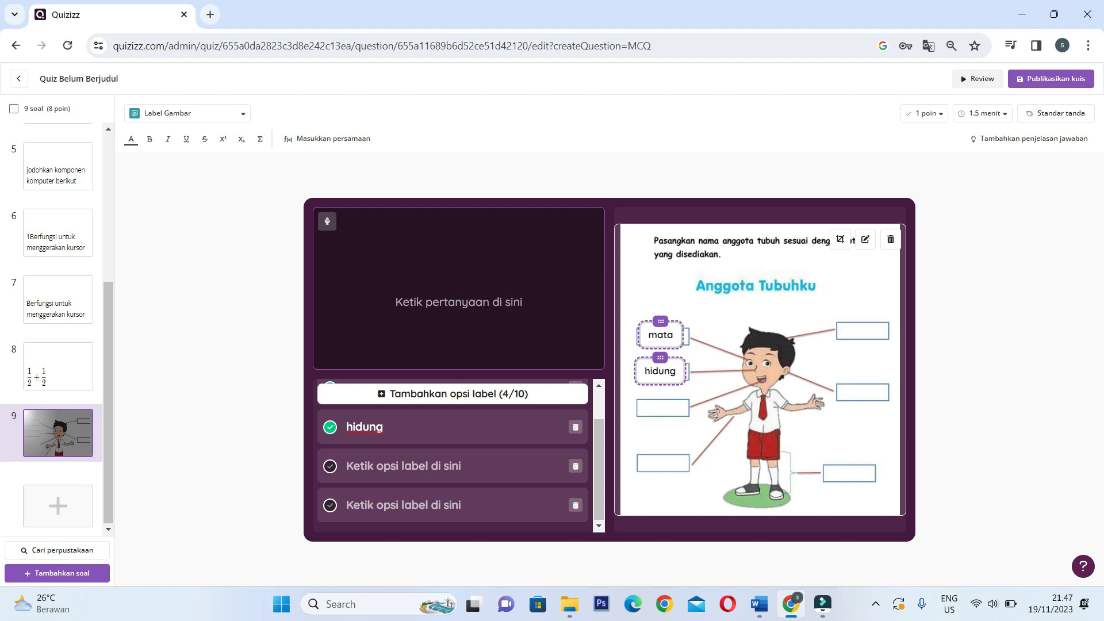
pyautogui.write('psan')
pyautogui.press('BackSpace')
pyautogui.press('BackSpace')
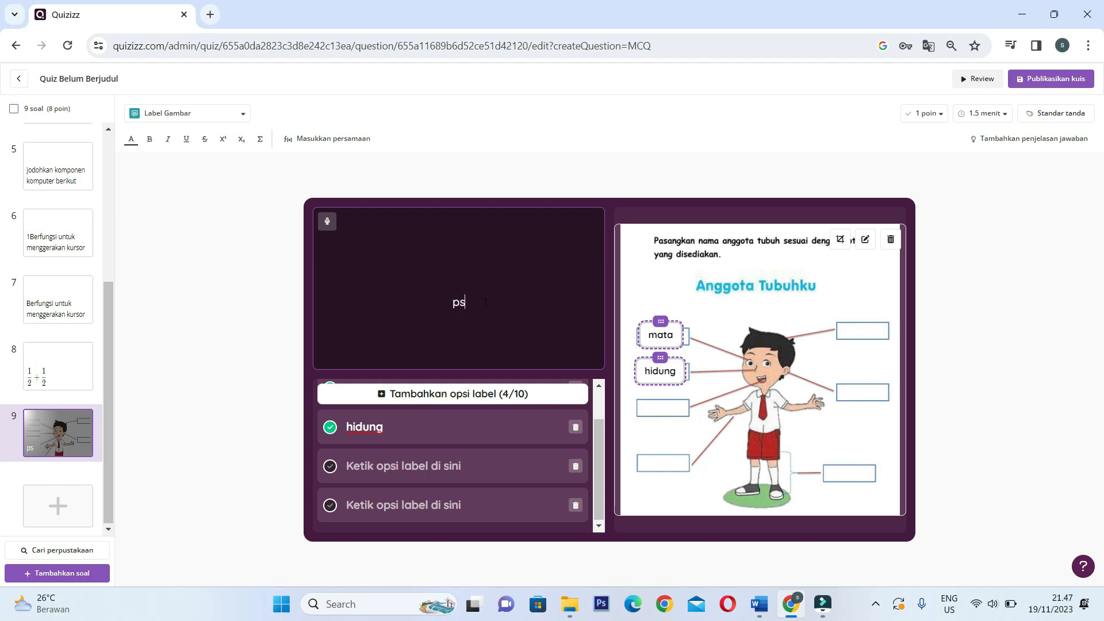
pyautogui.write('asangkan nama anggota tubuh')
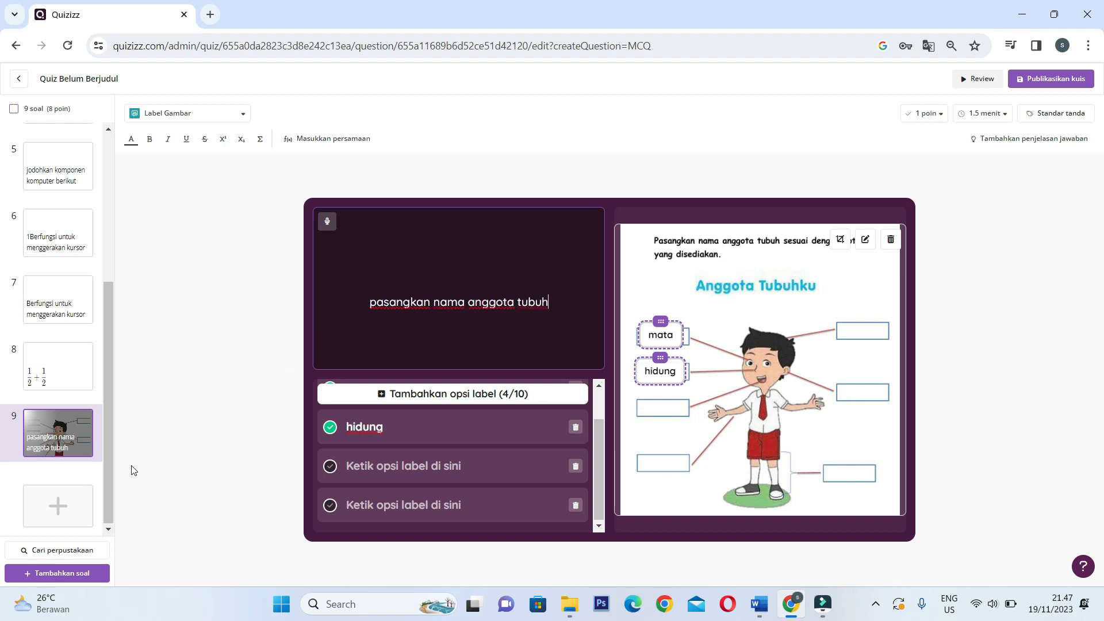
# Add a Penanda question as question 10 and search the web for an "indonesia" image to use in it.
pyautogui.click(60, 507)
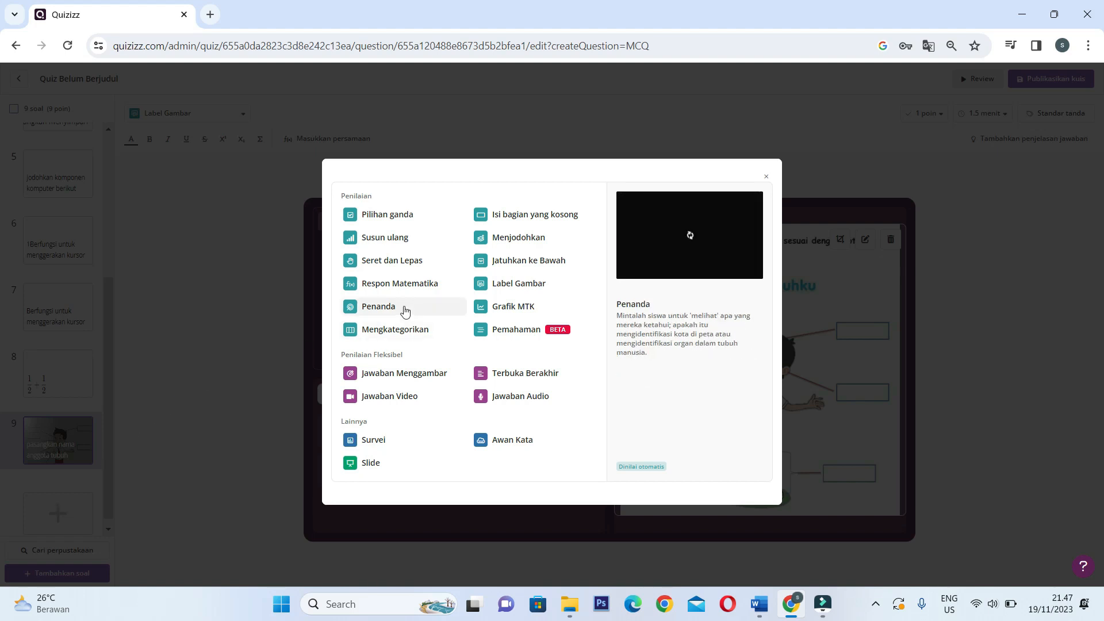
pyautogui.click(390, 312)
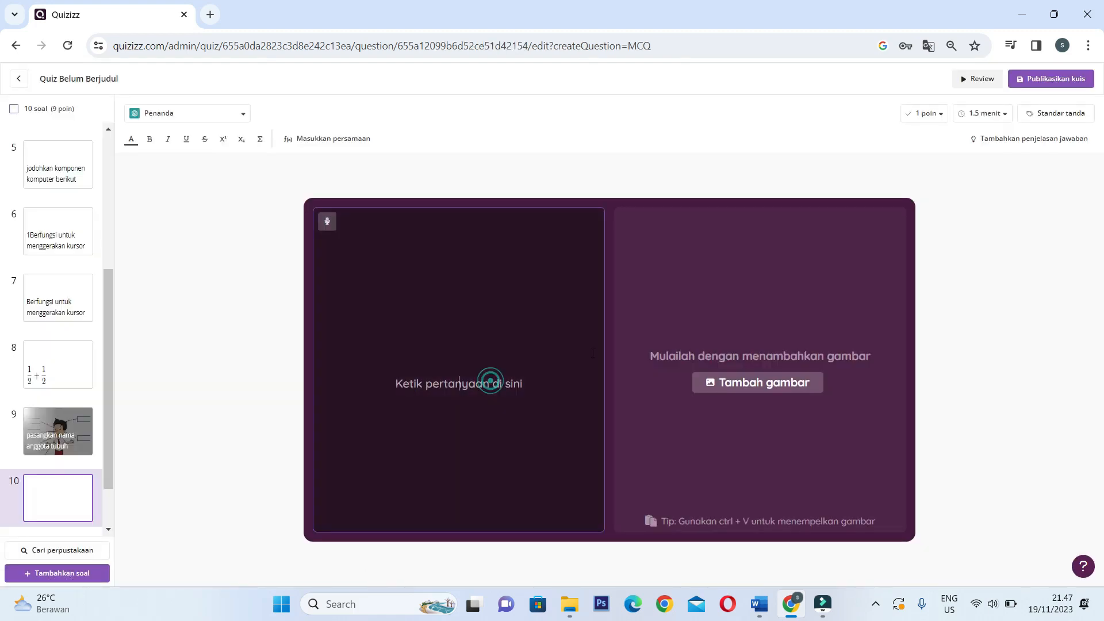
pyautogui.click(748, 382)
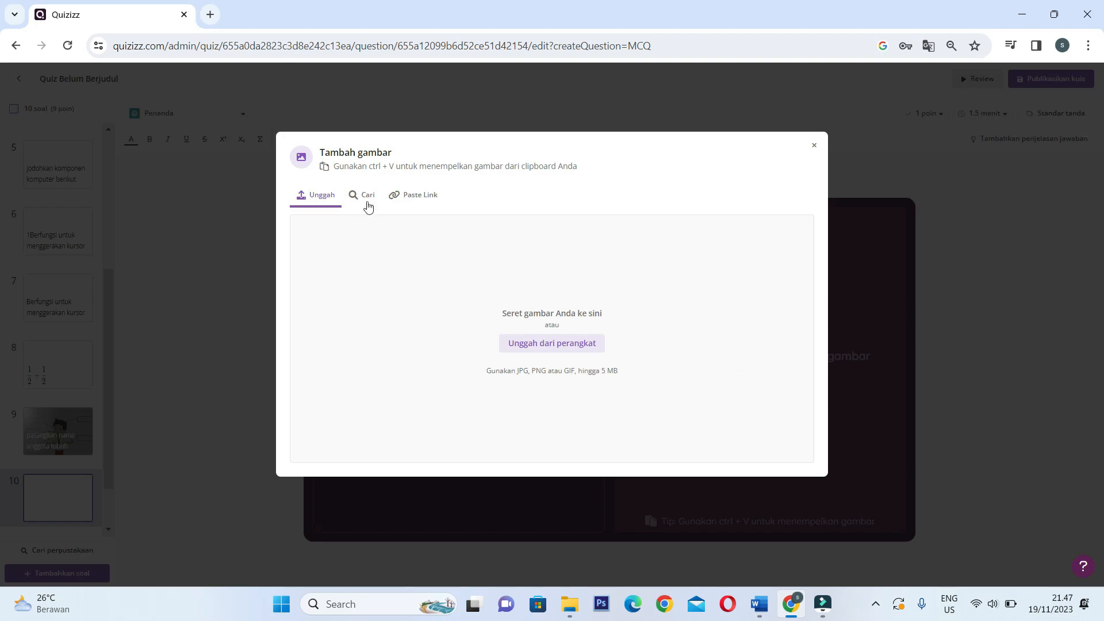
pyautogui.click(364, 197)
pyautogui.click(407, 227)
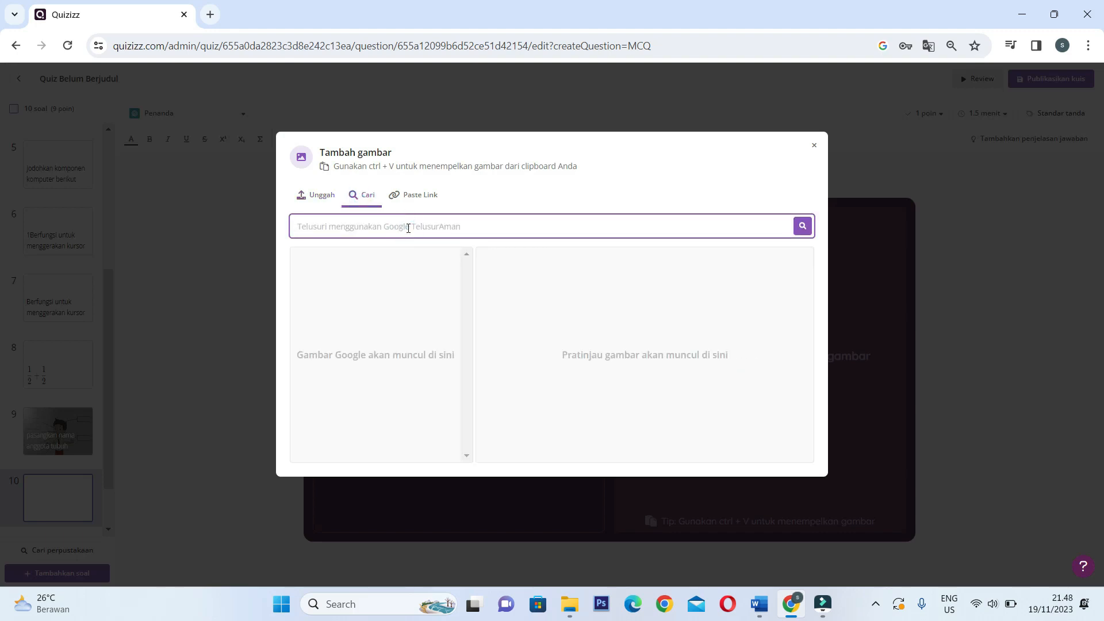
pyautogui.write('ind')
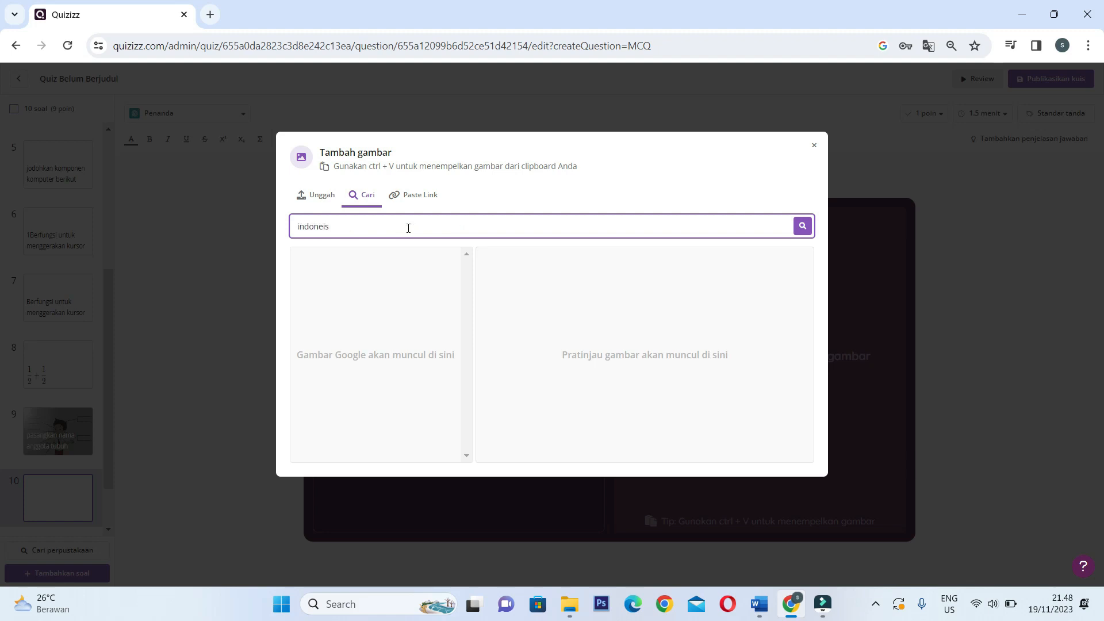
pyautogui.write('onesia')
pyautogui.press('Return')
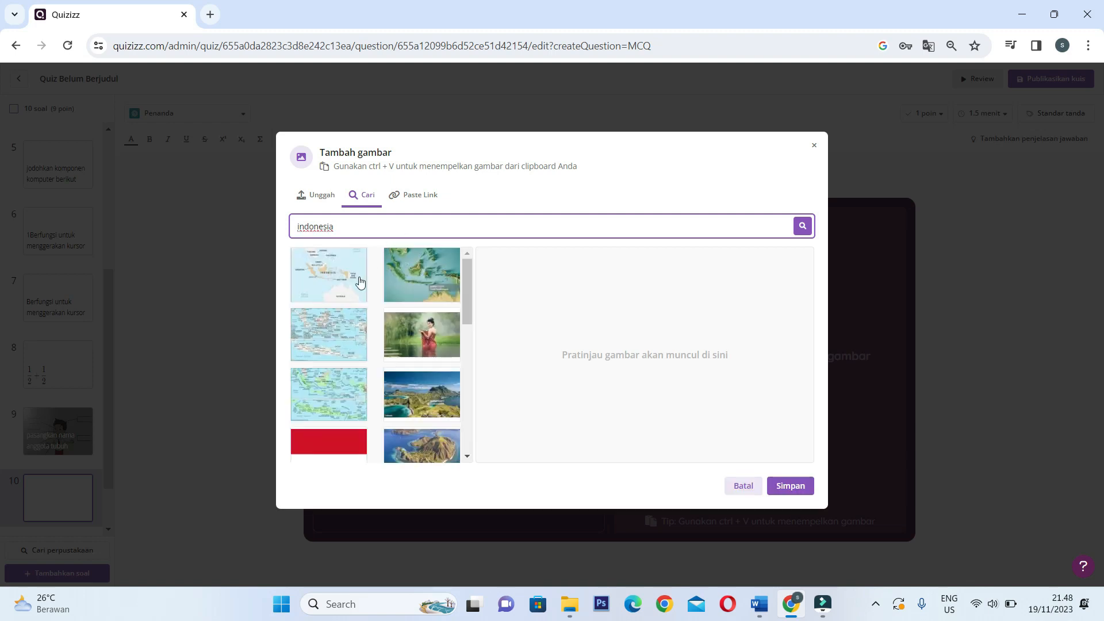
# Insert the plain unlabelled map of Indonesia with blue sea and pale yellow islands into question 10.
pyautogui.scroll(5, 345, 305)
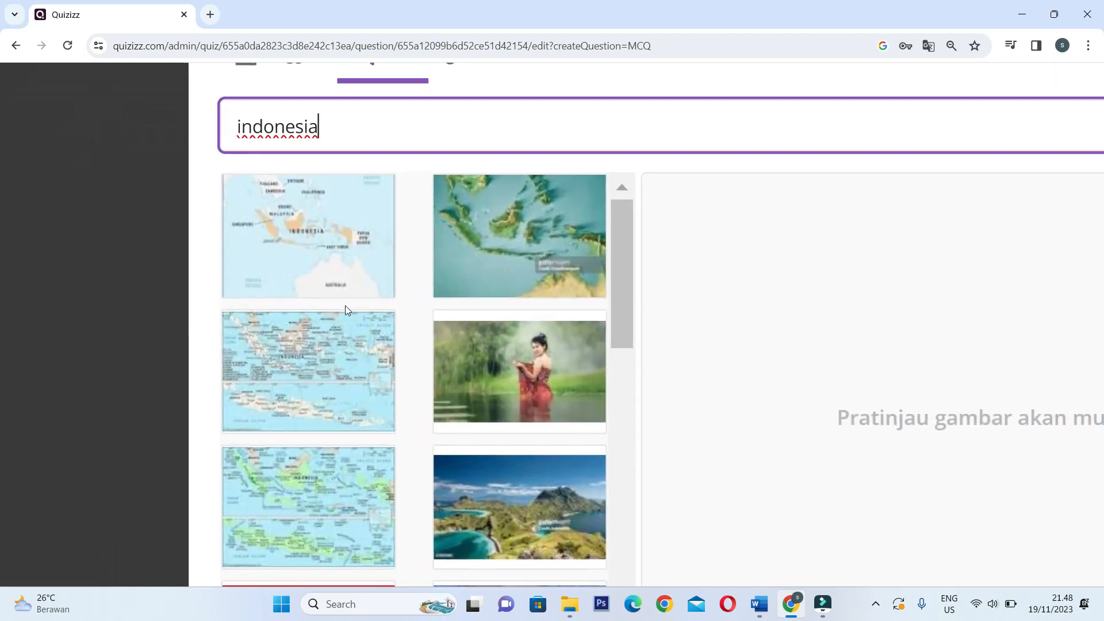
pyautogui.scroll(-3, 345, 305)
pyautogui.scroll(-3, 347, 310)
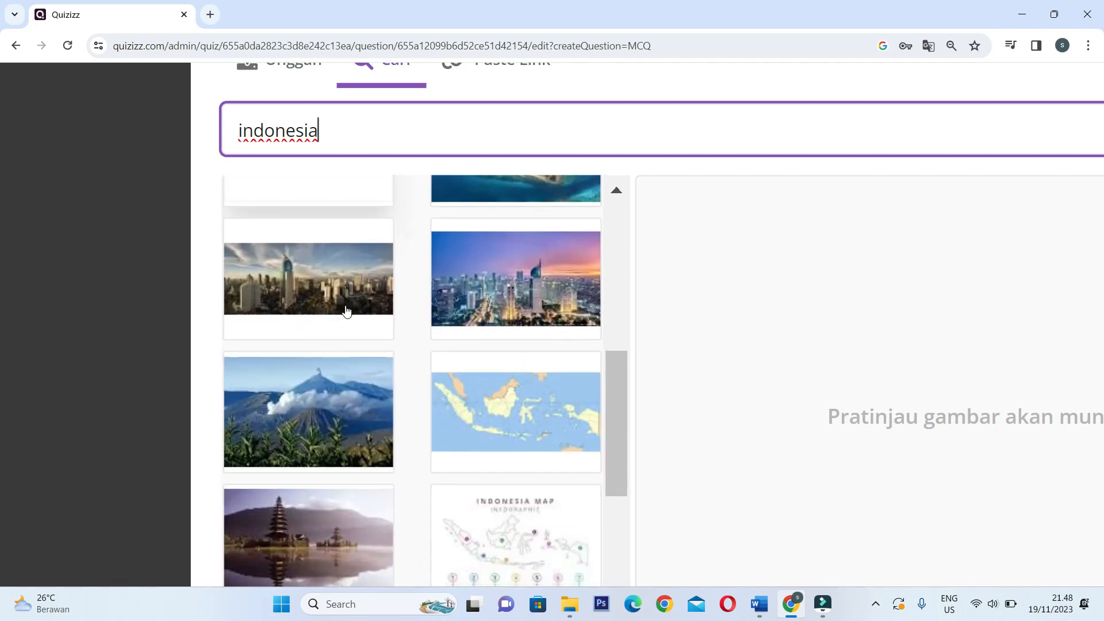
pyautogui.click(528, 367)
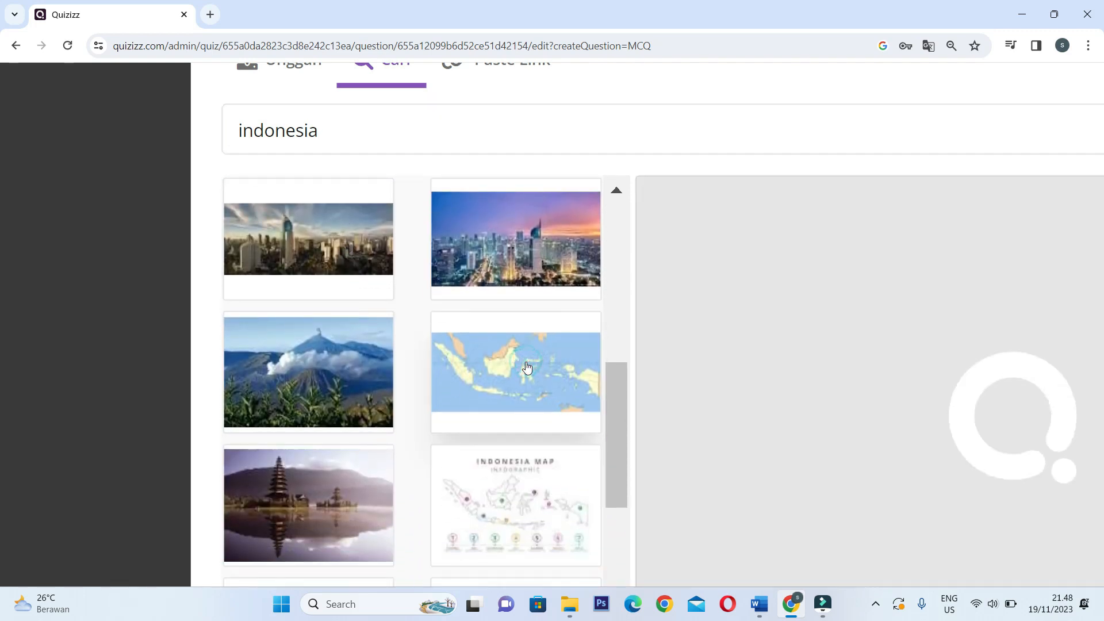
pyautogui.scroll(-5, 757, 352)
pyautogui.scroll(-1, 757, 352)
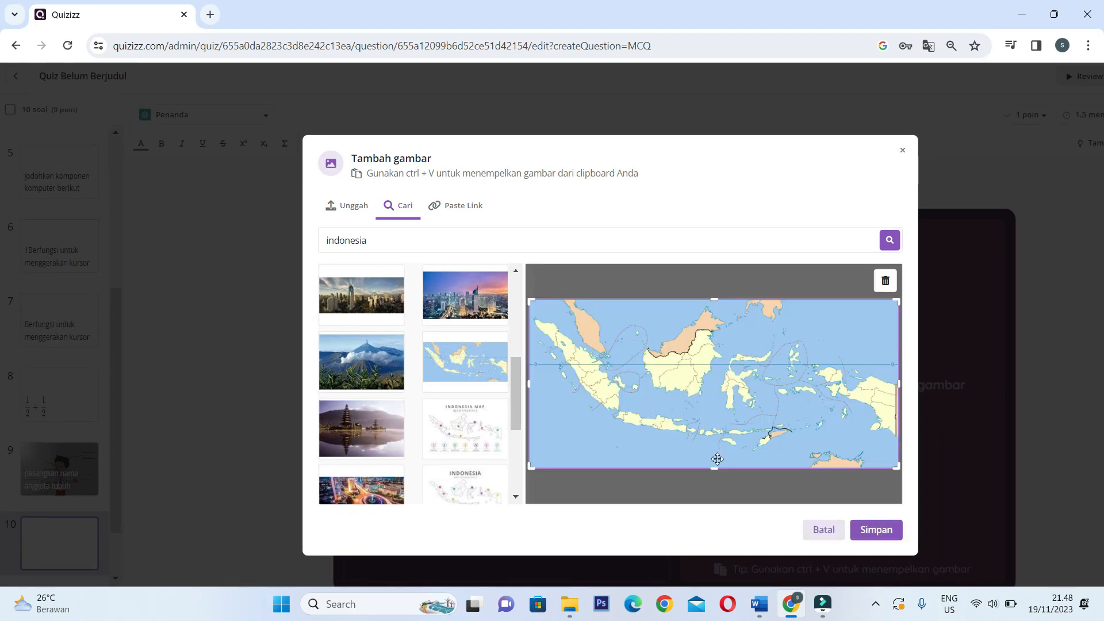
pyautogui.click(874, 528)
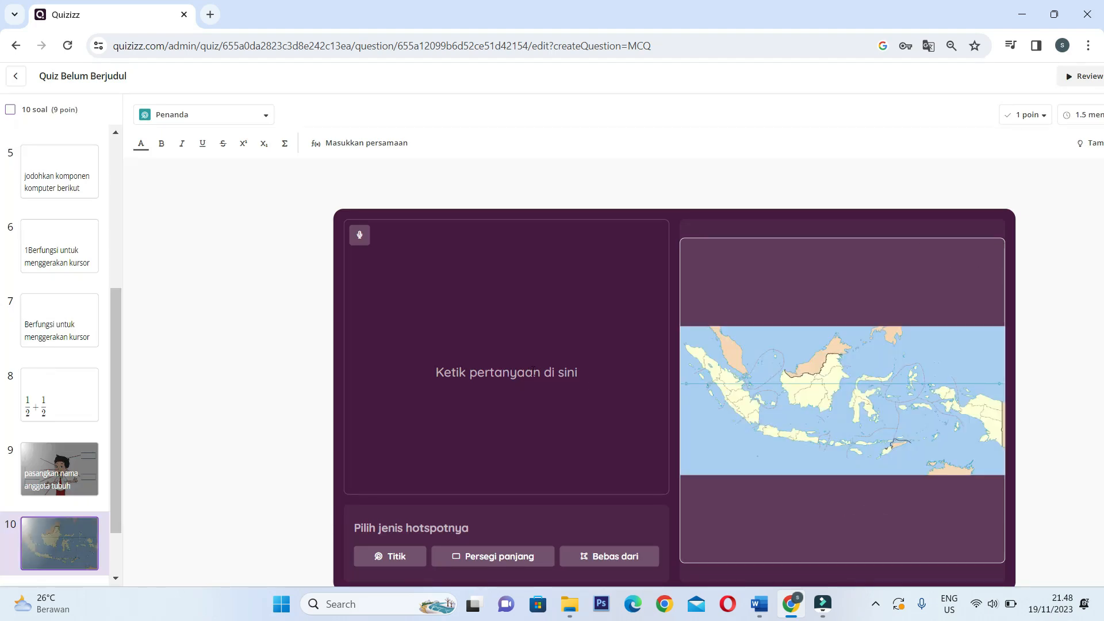
# Enter "masukkan titik kordinat letak pulai sulawesi" as the question text of question 10.
pyautogui.scroll(-1, 534, 371)
pyautogui.click(526, 326)
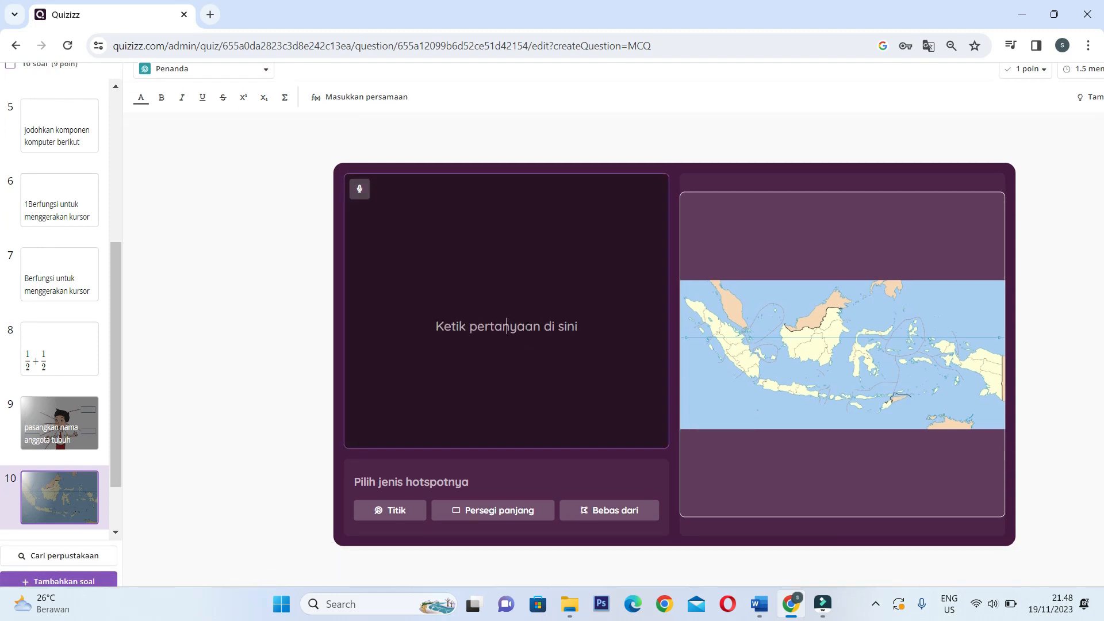
pyautogui.write('masukk')
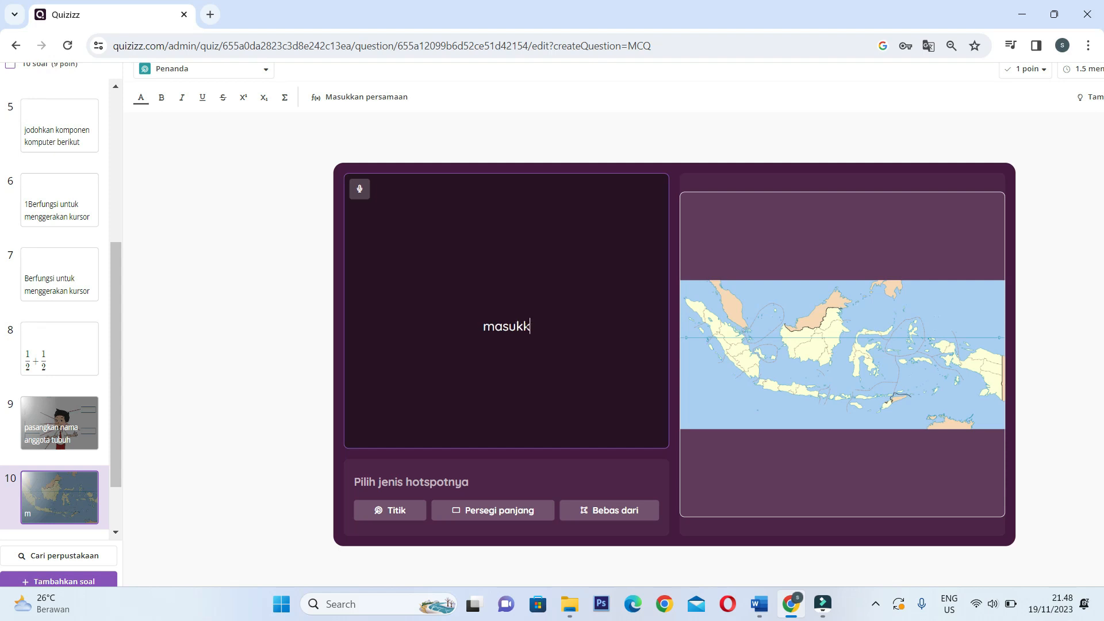
pyautogui.write('an titik ')
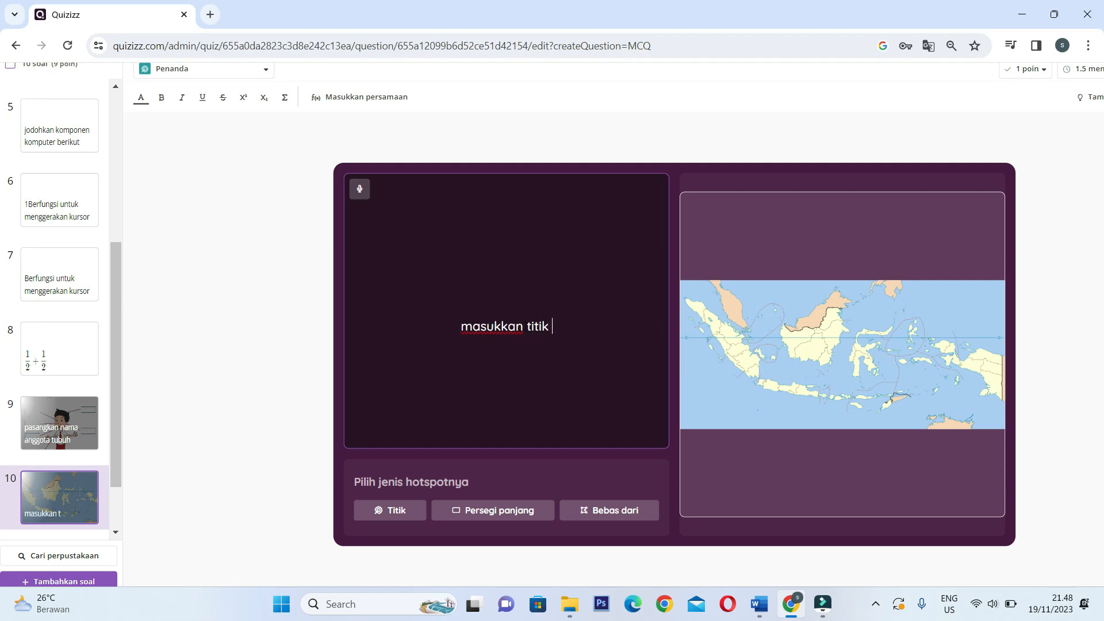
pyautogui.write('kordi')
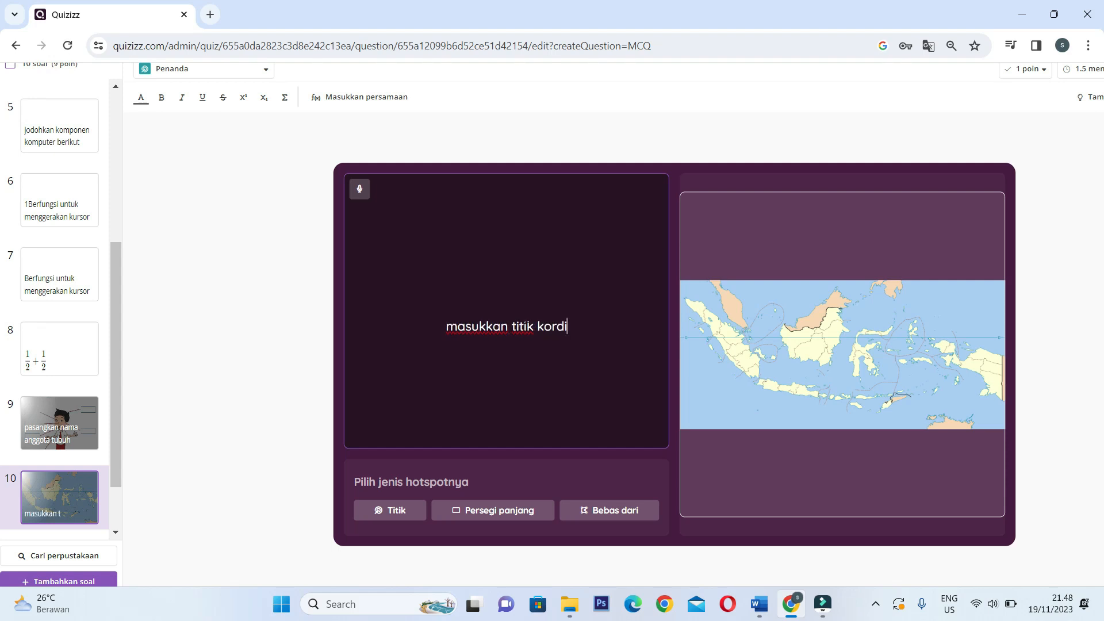
pyautogui.write('nat let')
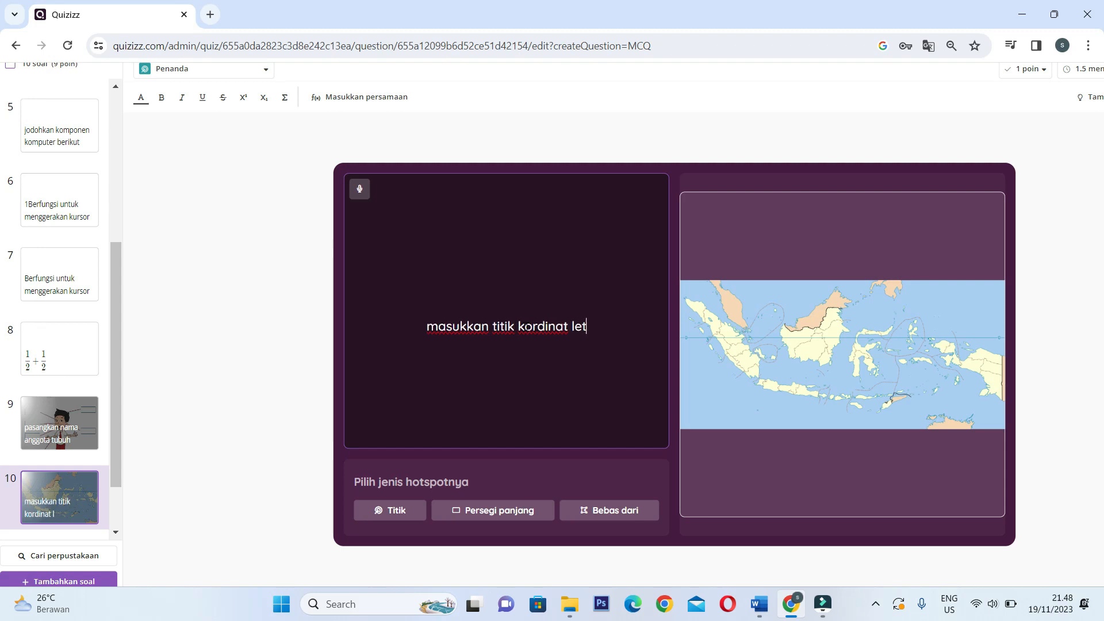
pyautogui.write('ak pula')
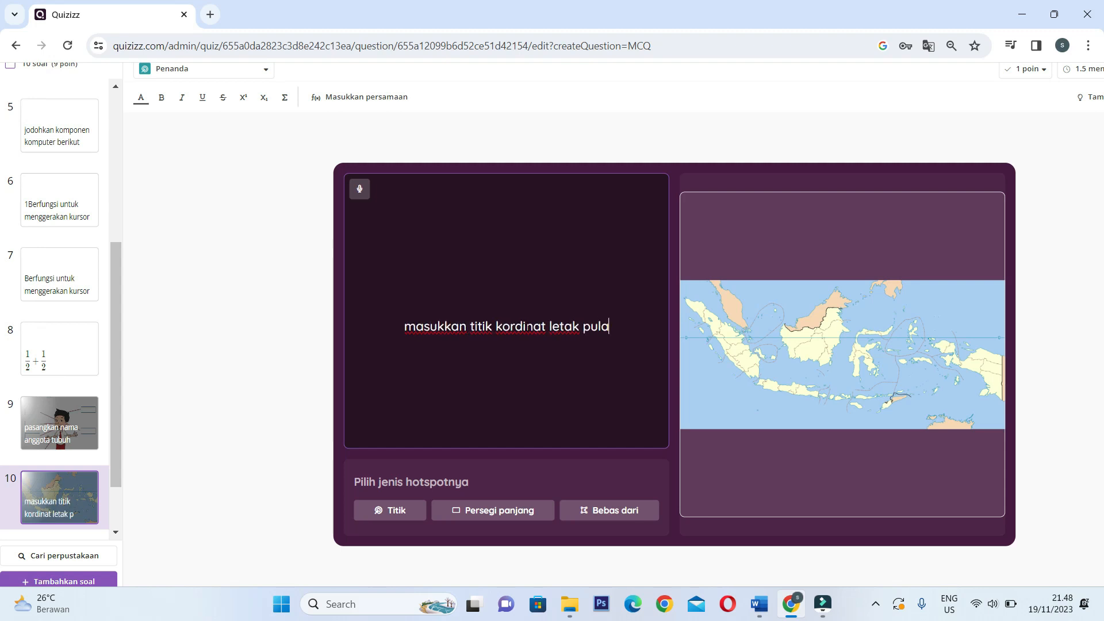
pyautogui.write('i sulawesi')
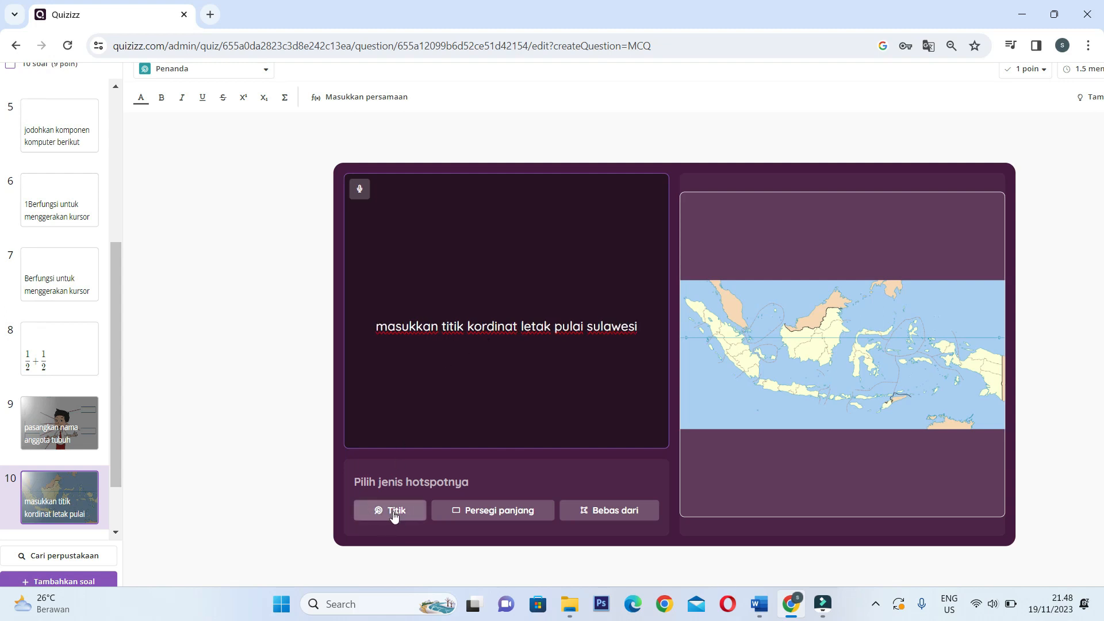
# Place a Titik hotspot on Sulawesi on the map and mark it as the correct answer.
pyautogui.click(391, 516)
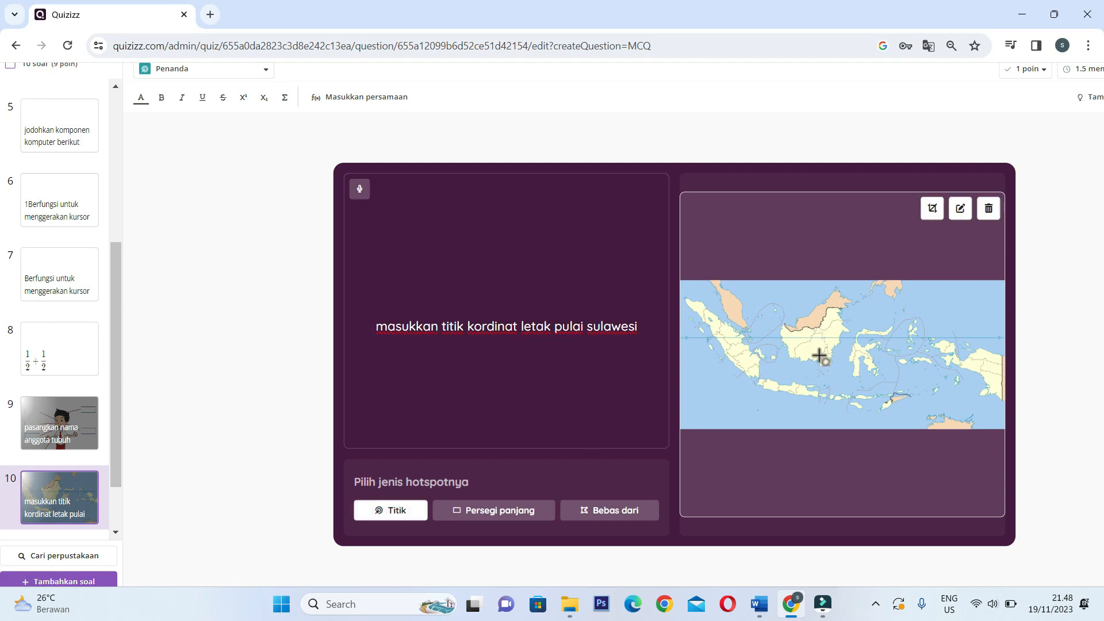
pyautogui.click(862, 355)
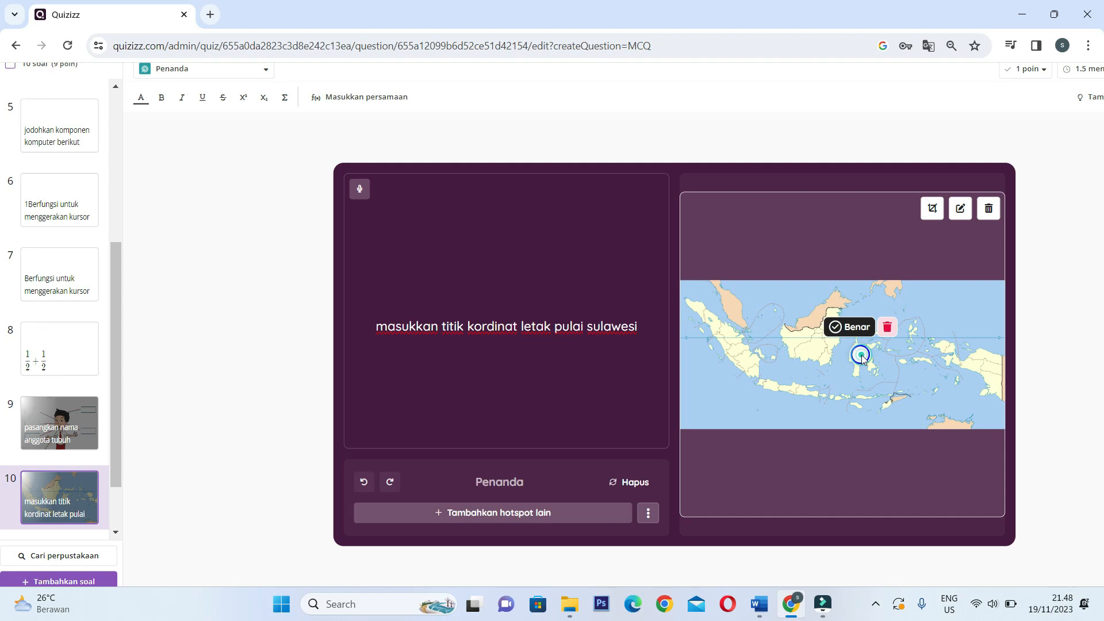
pyautogui.click(852, 326)
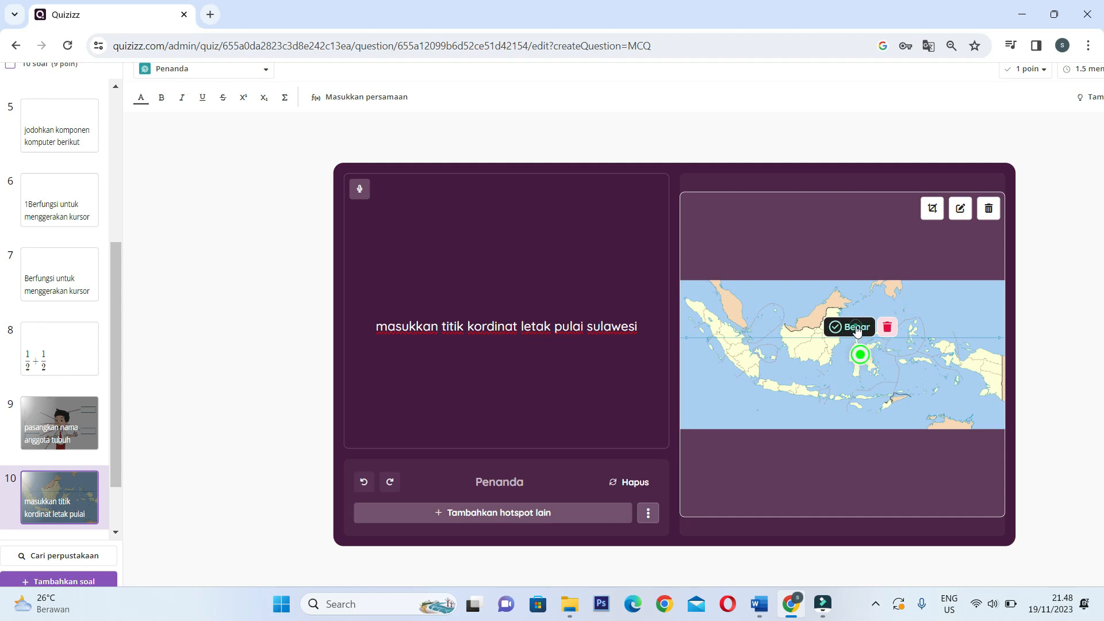
# Add three more point hotspots as wrong answers, on Kalimantan, Sumatra and Java.
pyautogui.click(563, 512)
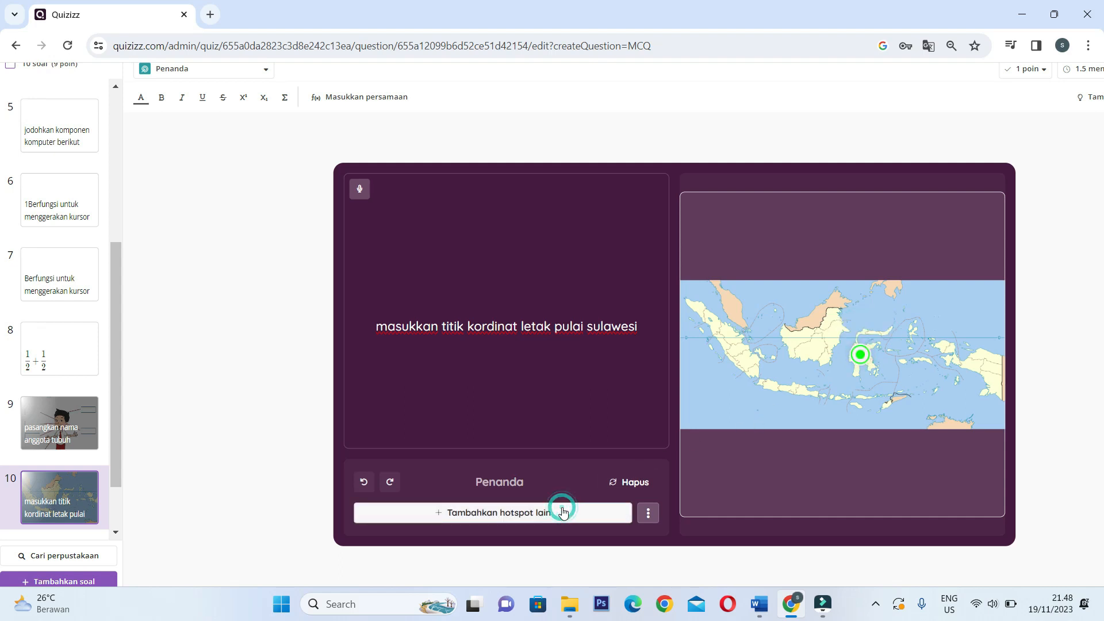
pyautogui.click(810, 338)
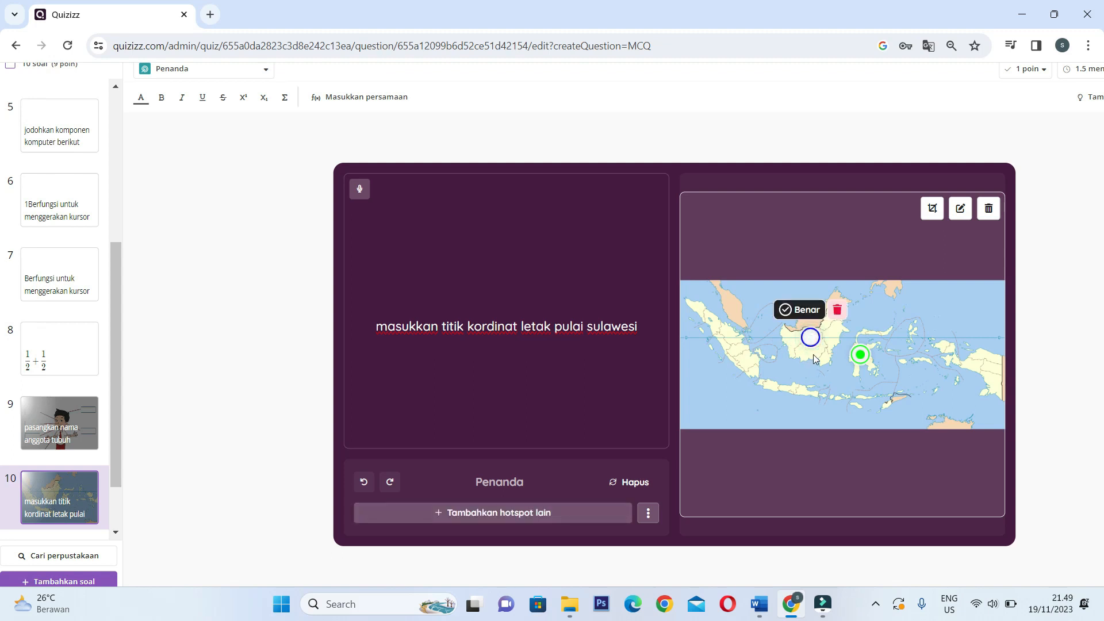
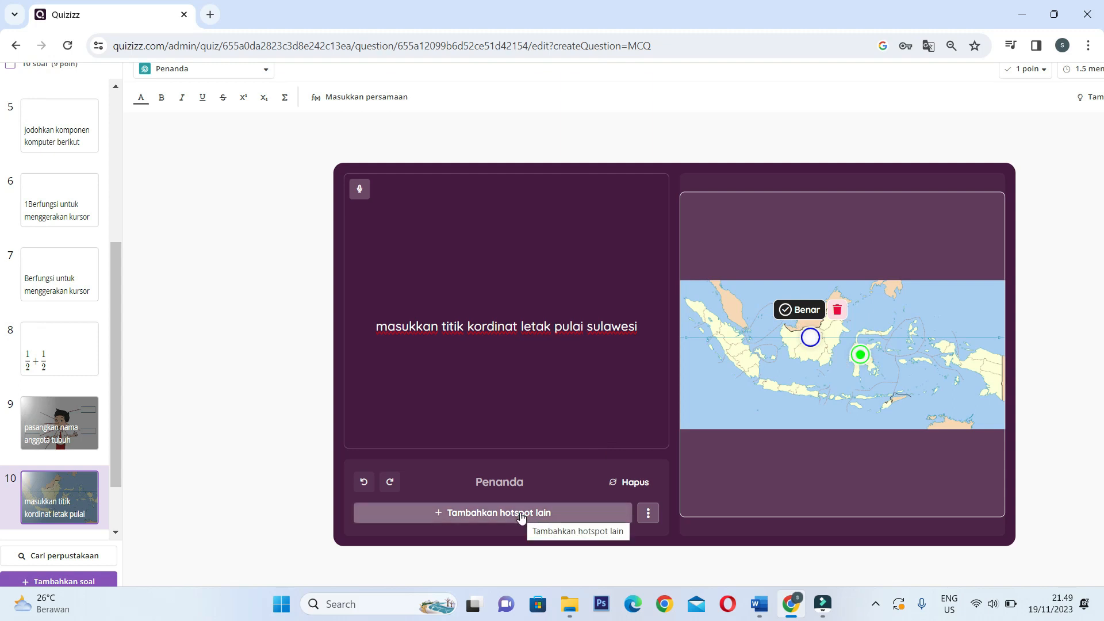
pyautogui.click(521, 516)
pyautogui.click(731, 354)
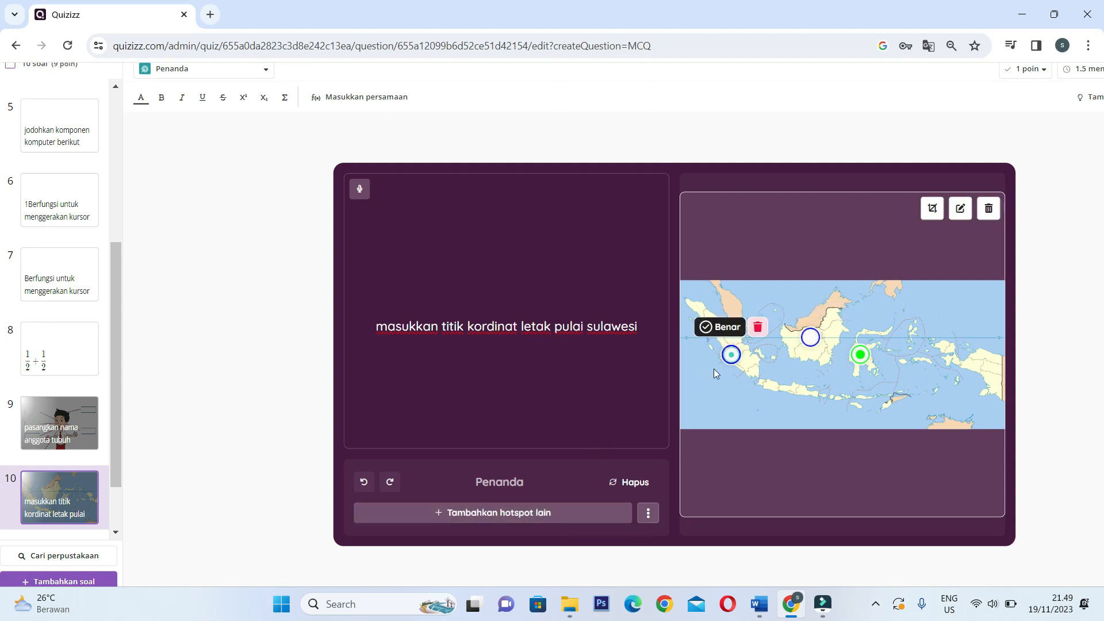
pyautogui.click(536, 512)
pyautogui.click(794, 390)
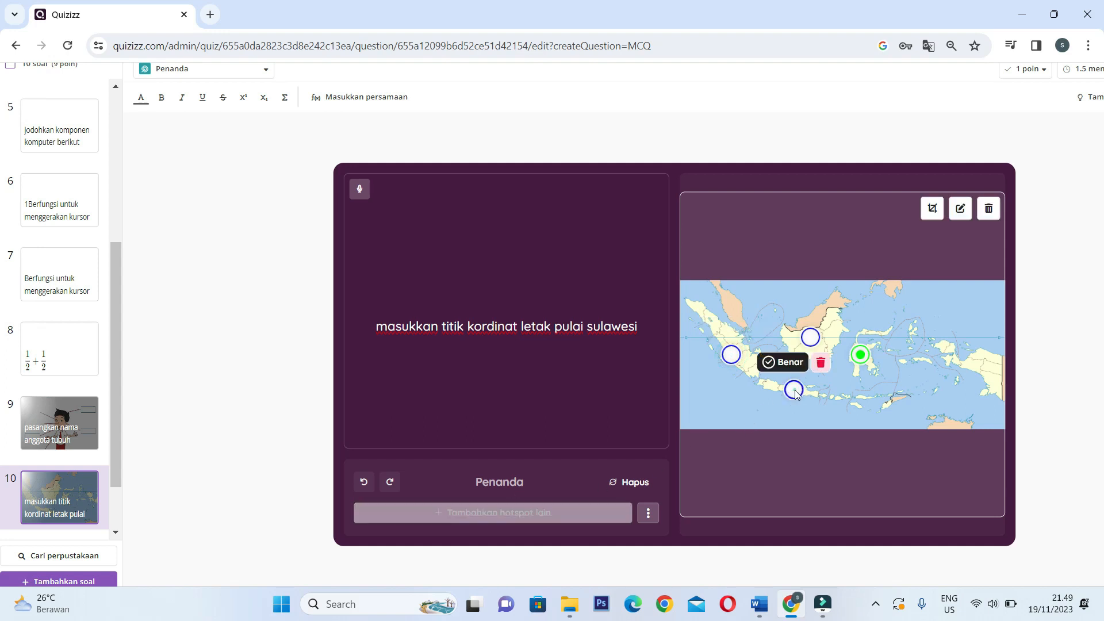
# Add a fourth wrong-answer point hotspot on Papua and preview question 10 in the participant view.
pyautogui.click(543, 511)
pyautogui.click(973, 367)
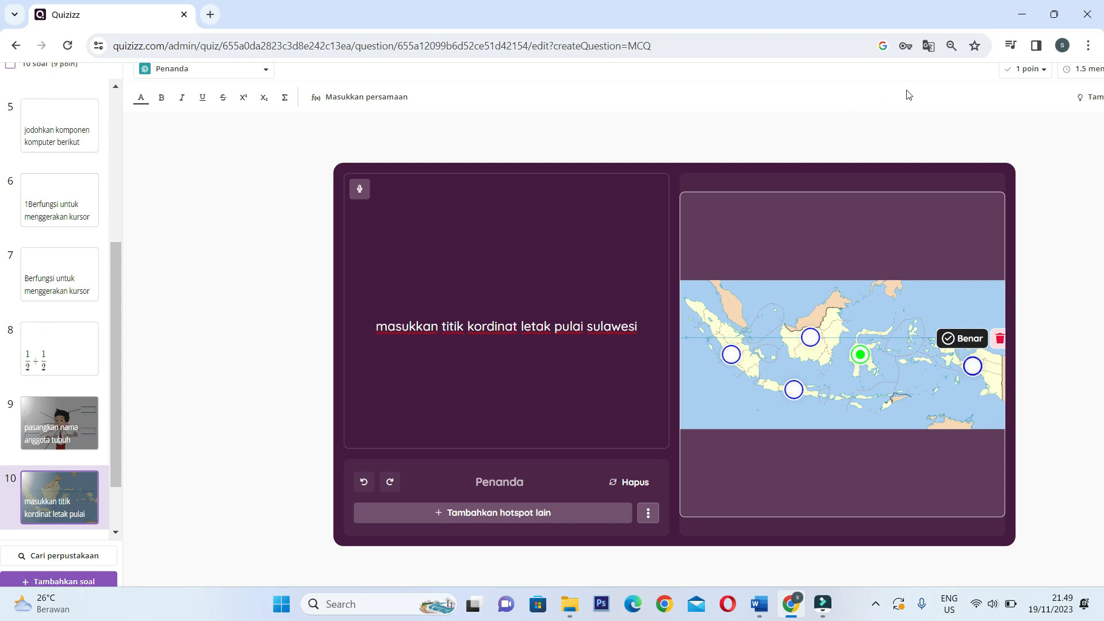
pyautogui.scroll(-3, 1000, 114)
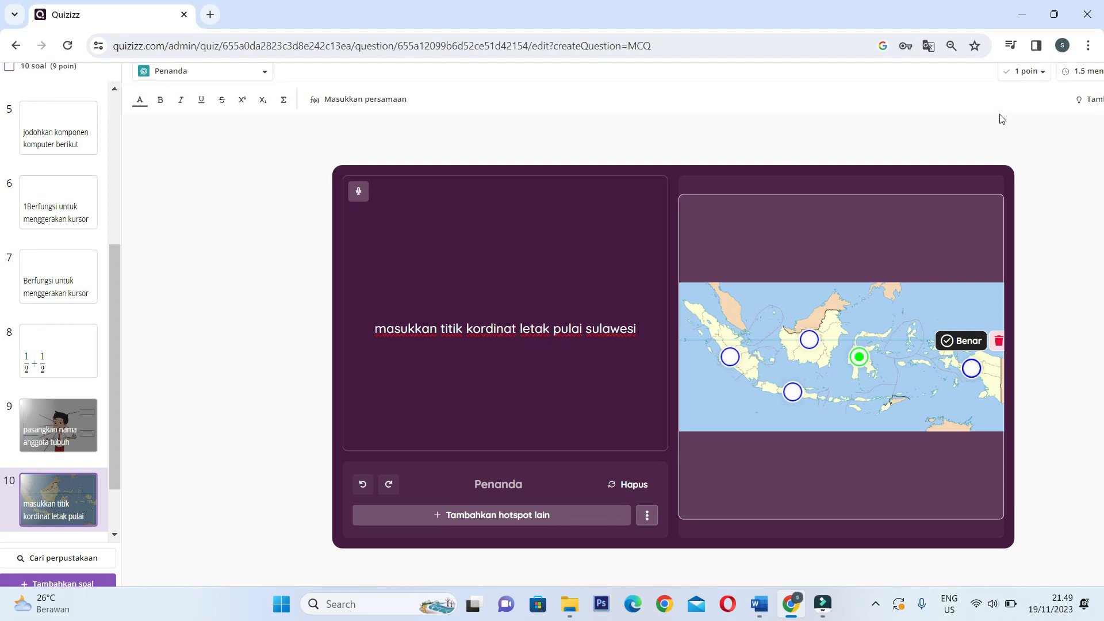
pyautogui.scroll(1, 1000, 115)
pyautogui.click(985, 79)
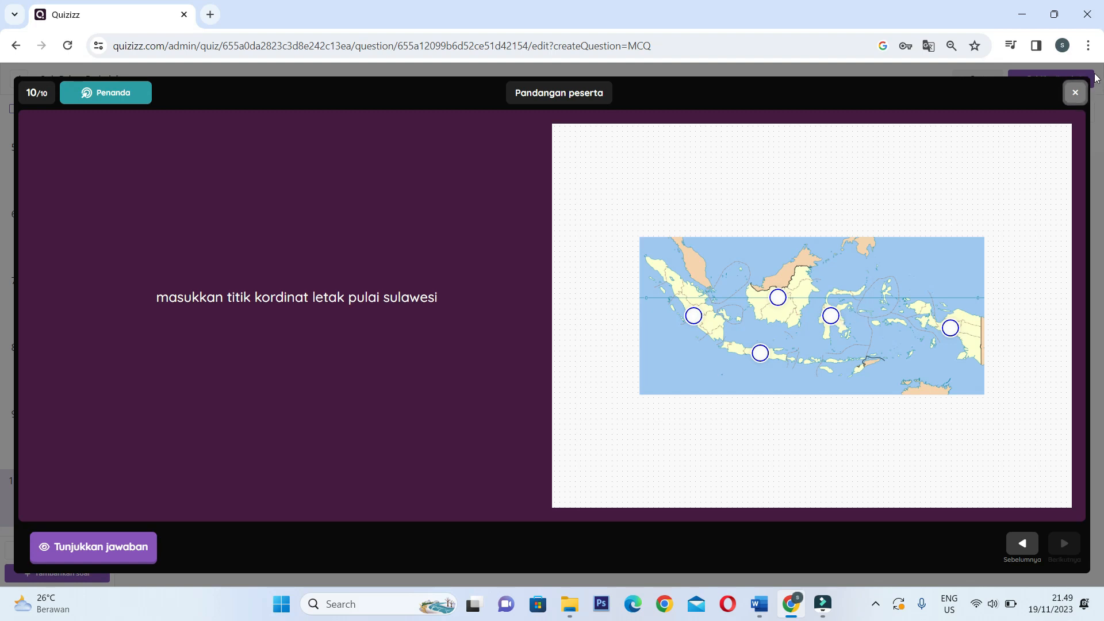
pyautogui.click(1074, 92)
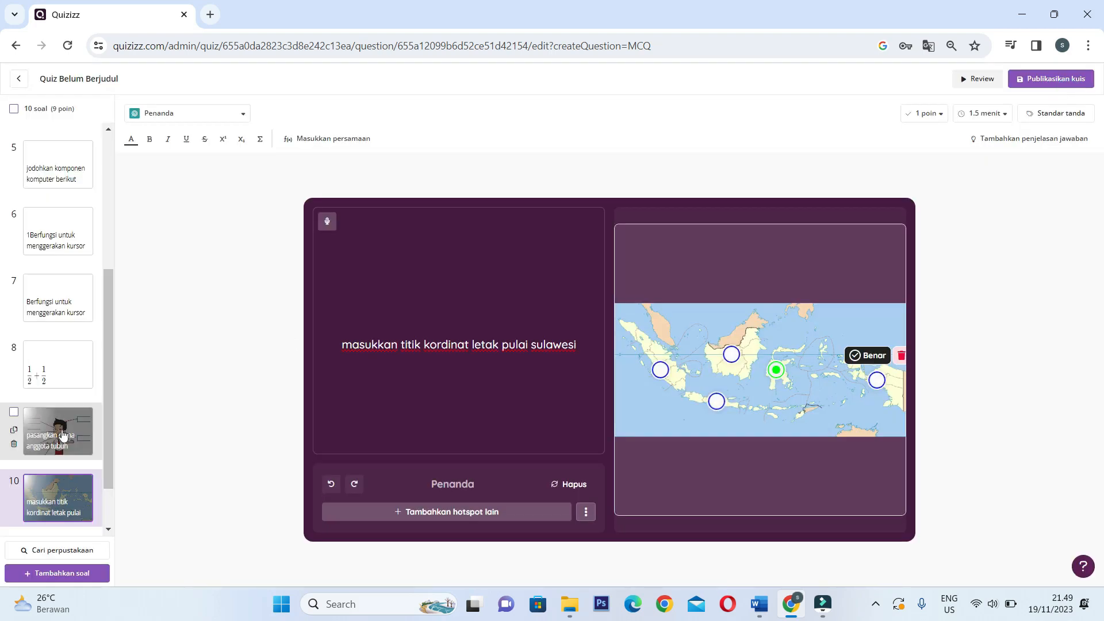
# Check the available time-limit options for question 10.
pyautogui.scroll(-1, 63, 434)
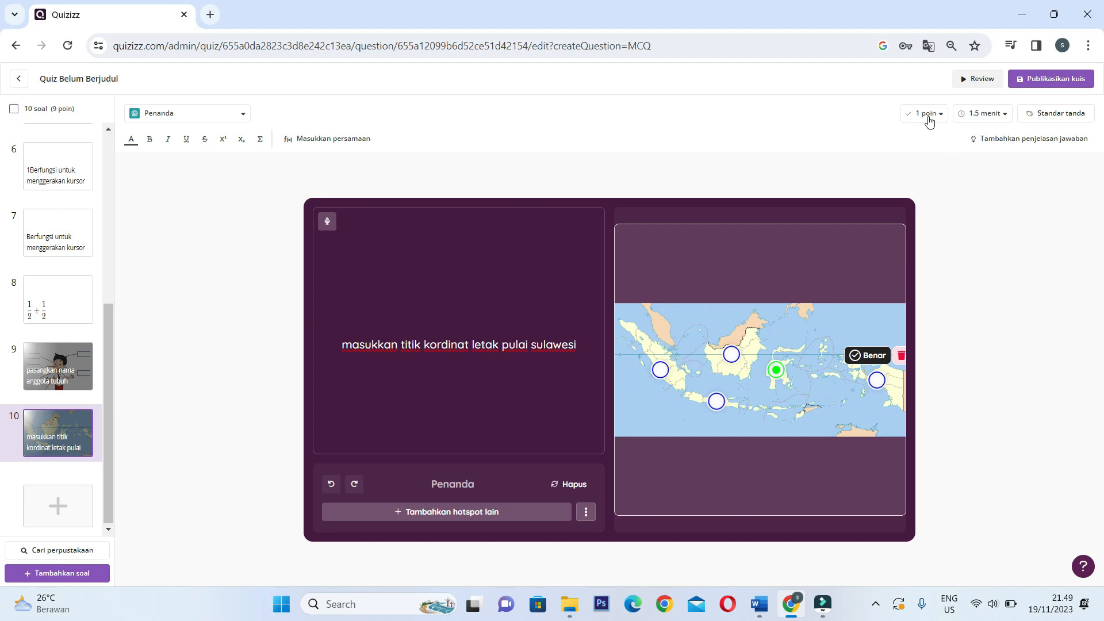
pyautogui.scroll(5, 930, 121)
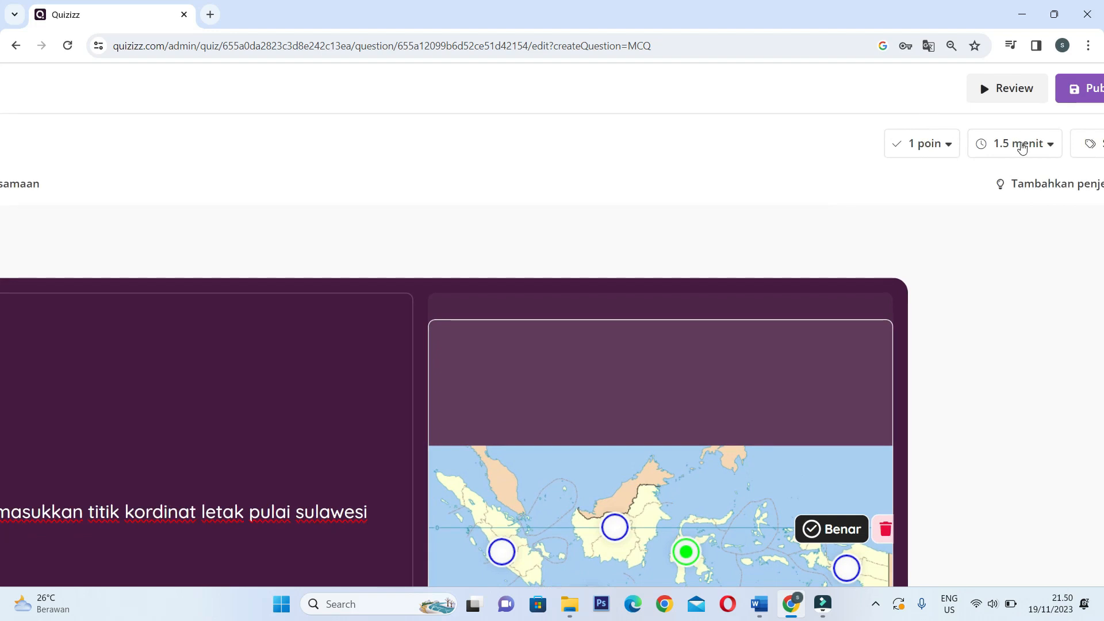
pyautogui.scroll(-5, 1023, 148)
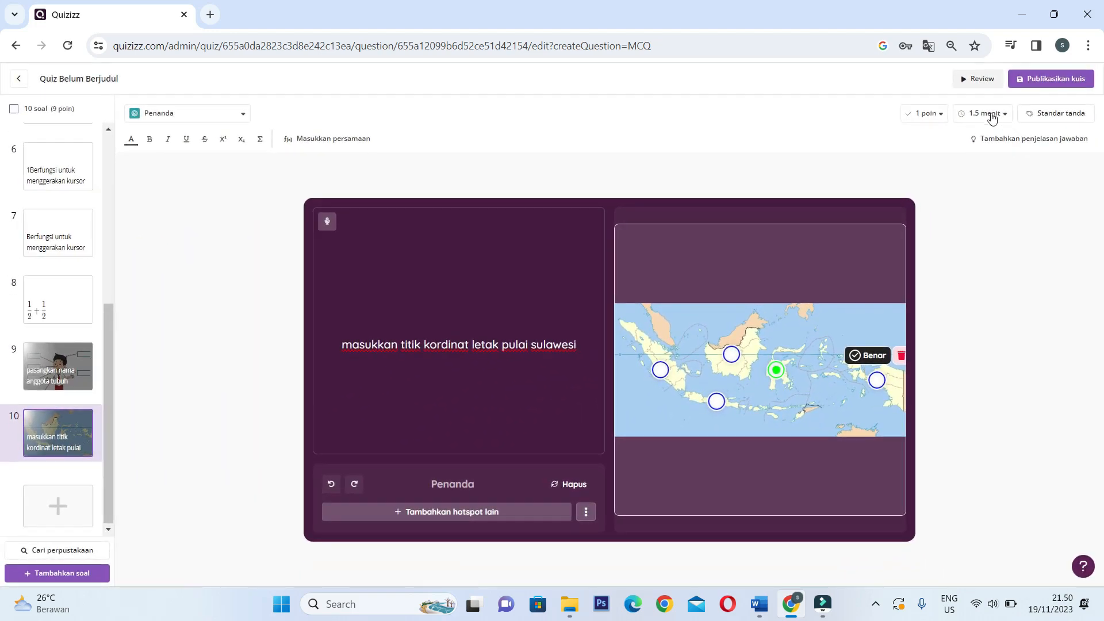
pyautogui.click(993, 116)
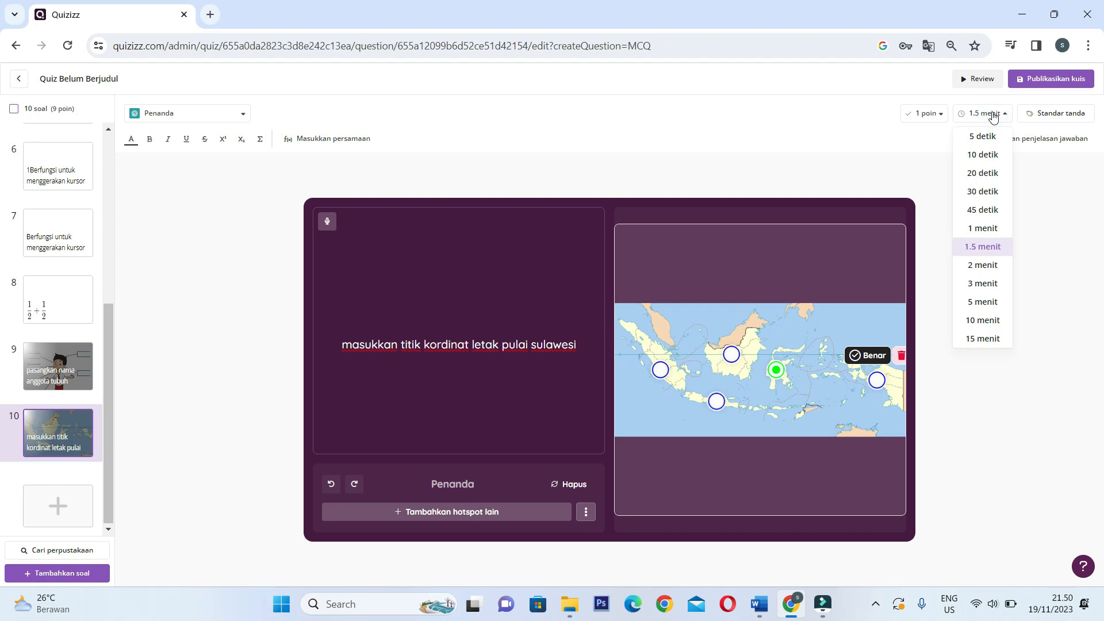
pyautogui.click(991, 114)
# Add a Jawaban Menggambar question as question 11.
pyautogui.moveTo(19, 470)
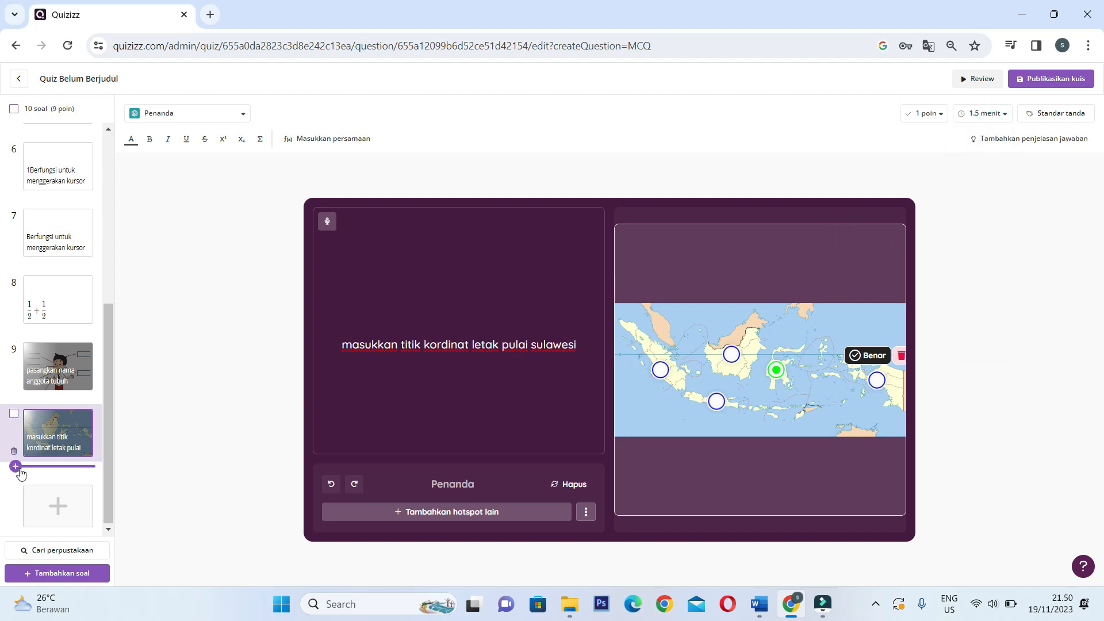
pyautogui.click(59, 507)
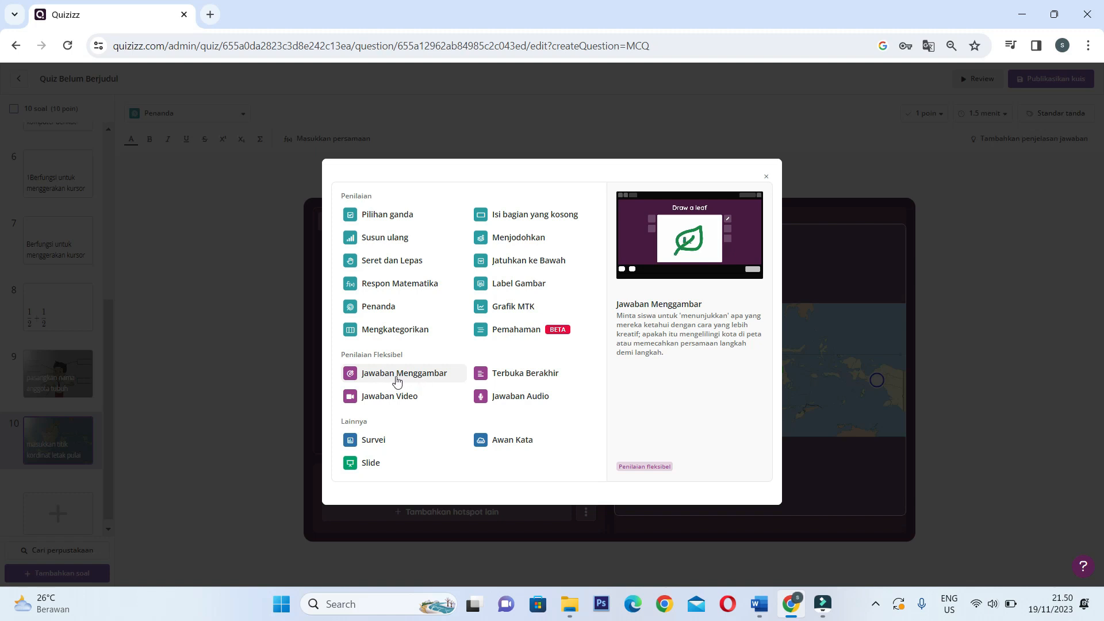
pyautogui.click(402, 375)
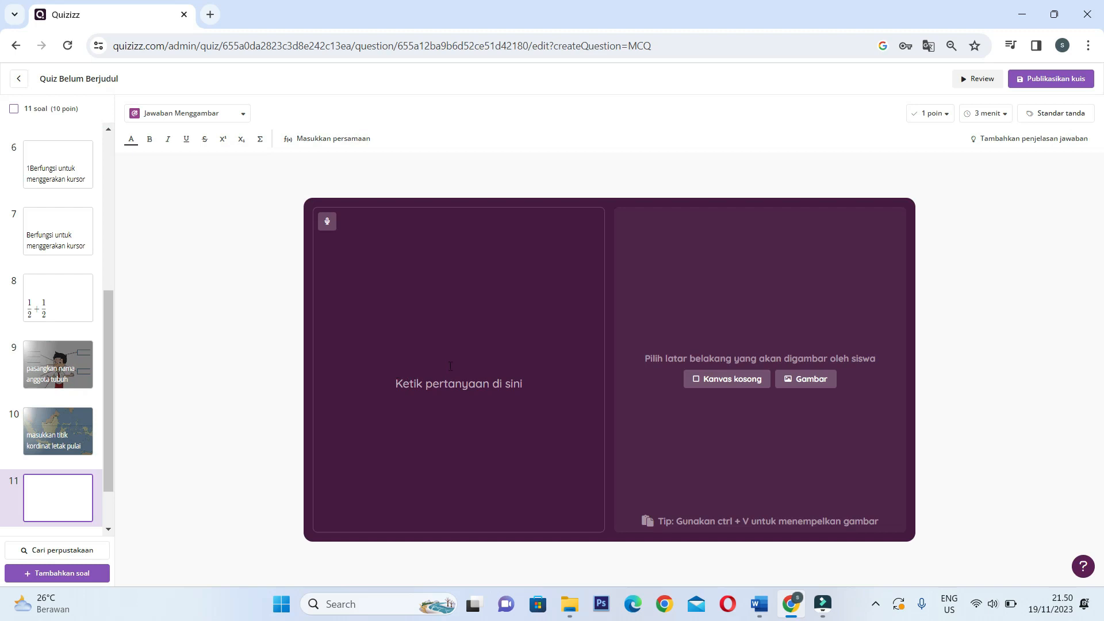
# Enter "buatlah sebuah gambar bunga" as the question text of question 11 and use Kanvas kosong as its drawing background.
pyautogui.click(450, 366)
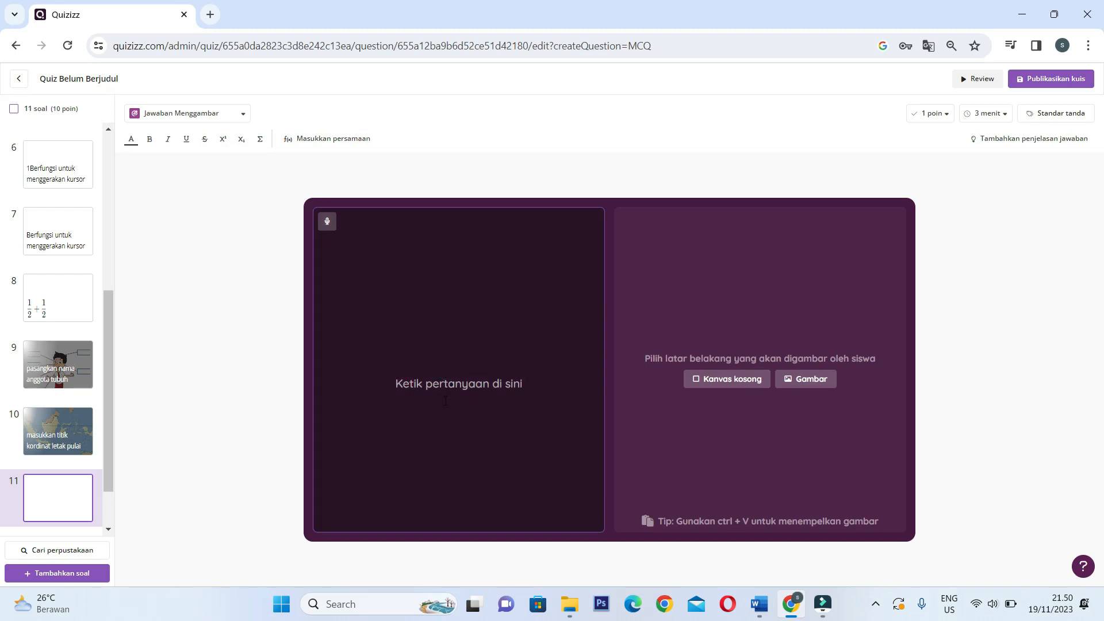
pyautogui.write('buatlah sebuah bunga')
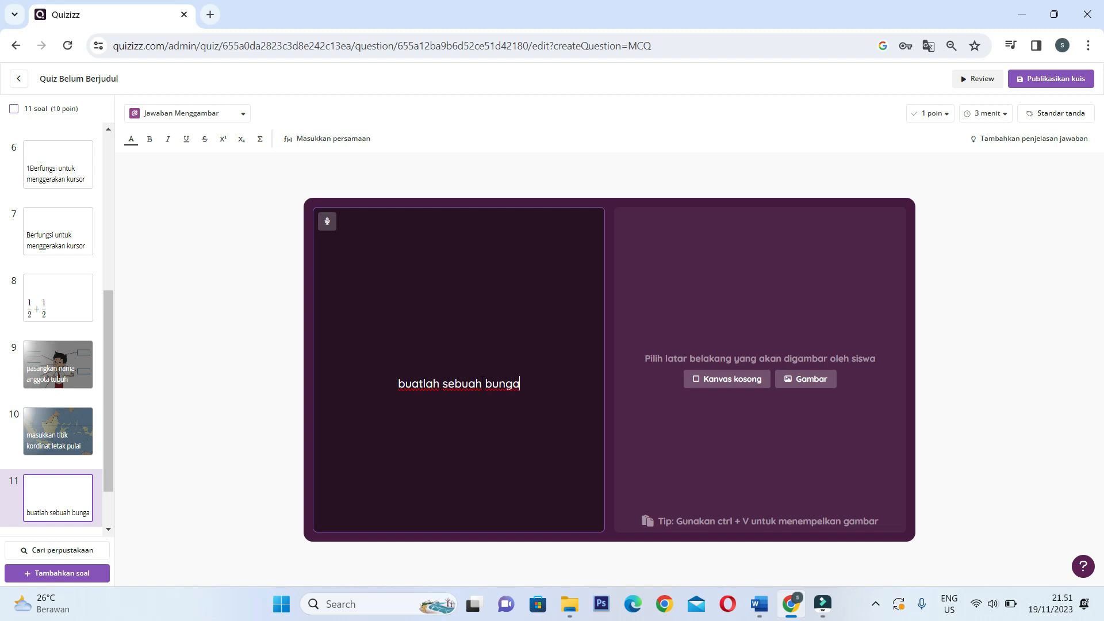
pyautogui.click(485, 383)
pyautogui.write('gambar')
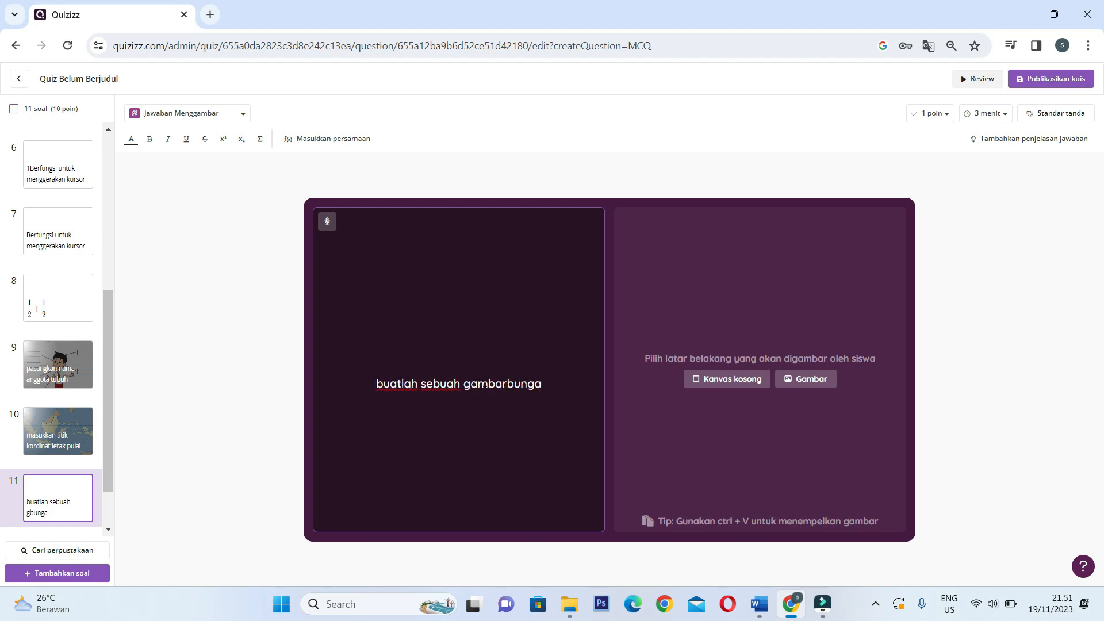
pyautogui.click(572, 385)
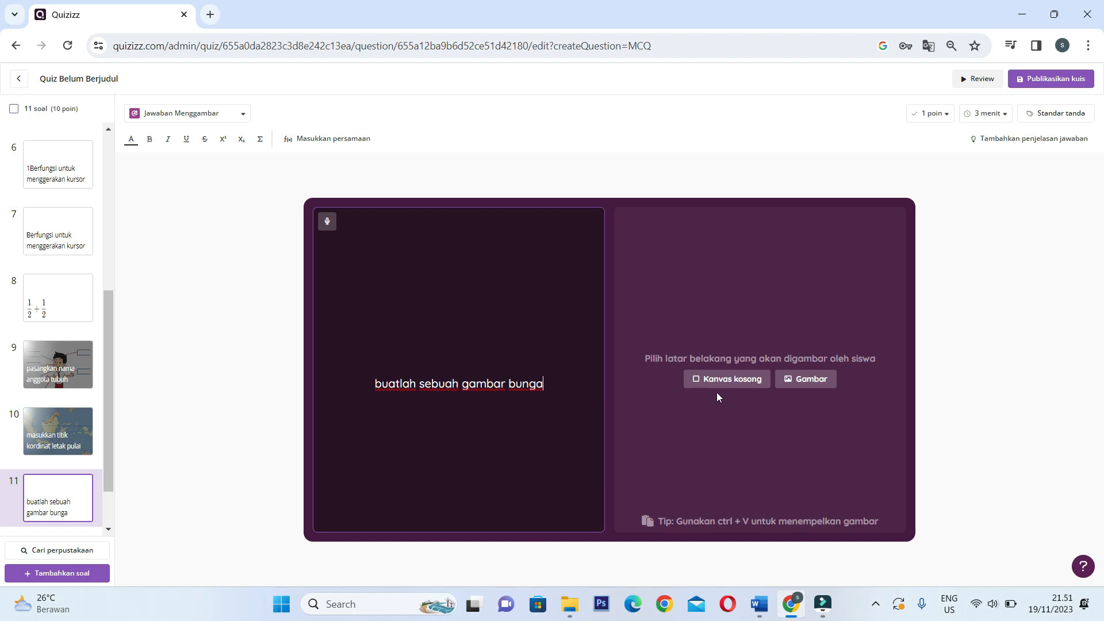
pyautogui.click(738, 389)
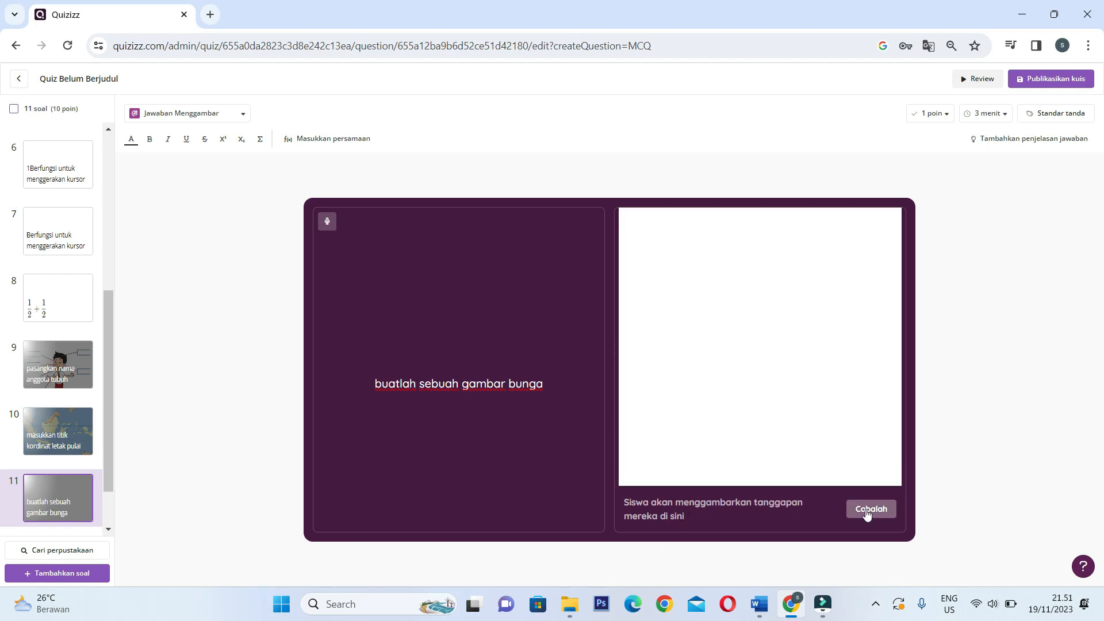
# Try out question 11's blank drawing canvas with a few red pencil strokes shaped like a branching stem, and close it.
pyautogui.click(882, 516)
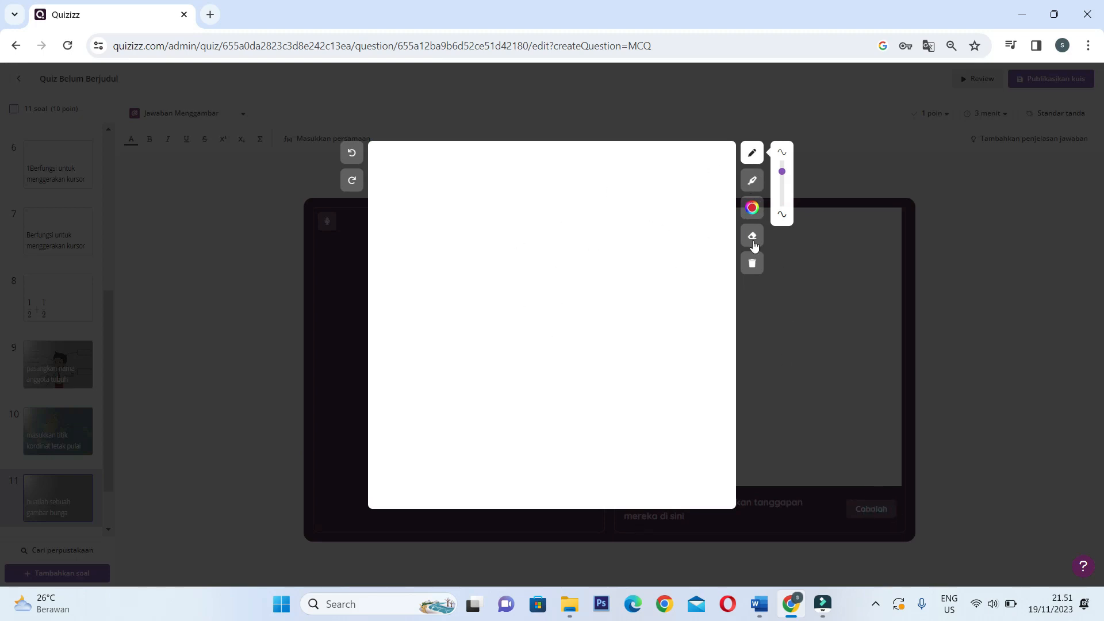
pyautogui.moveTo(529, 376); pyautogui.dragTo(523, 235)
pyautogui.moveTo(530, 320)
pyautogui.mouseDown()
pyautogui.moveTo(486, 303)
pyautogui.moveTo(589, 238)
pyautogui.mouseUp()
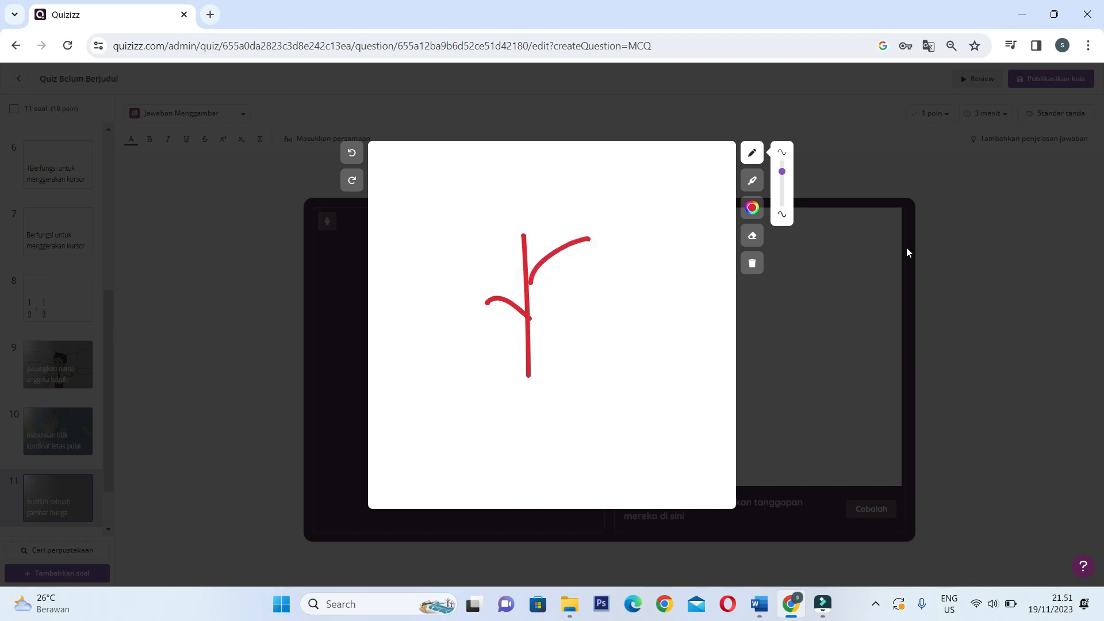
pyautogui.click(962, 299)
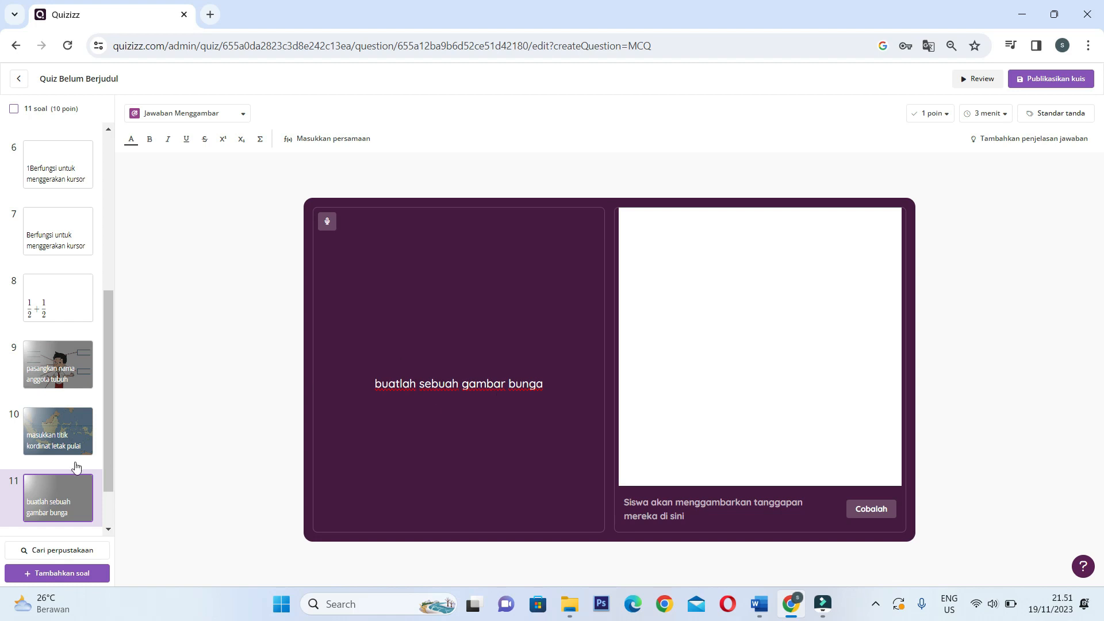
# Add another Jawaban Menggambar question as question 12.
pyautogui.scroll(-2, 74, 464)
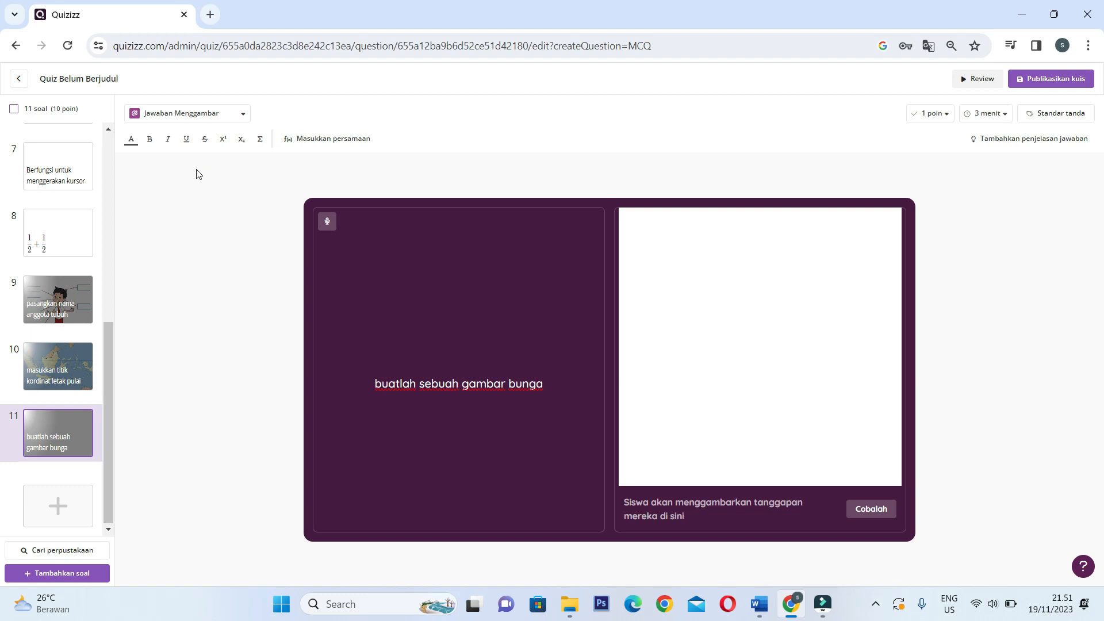
pyautogui.click(64, 514)
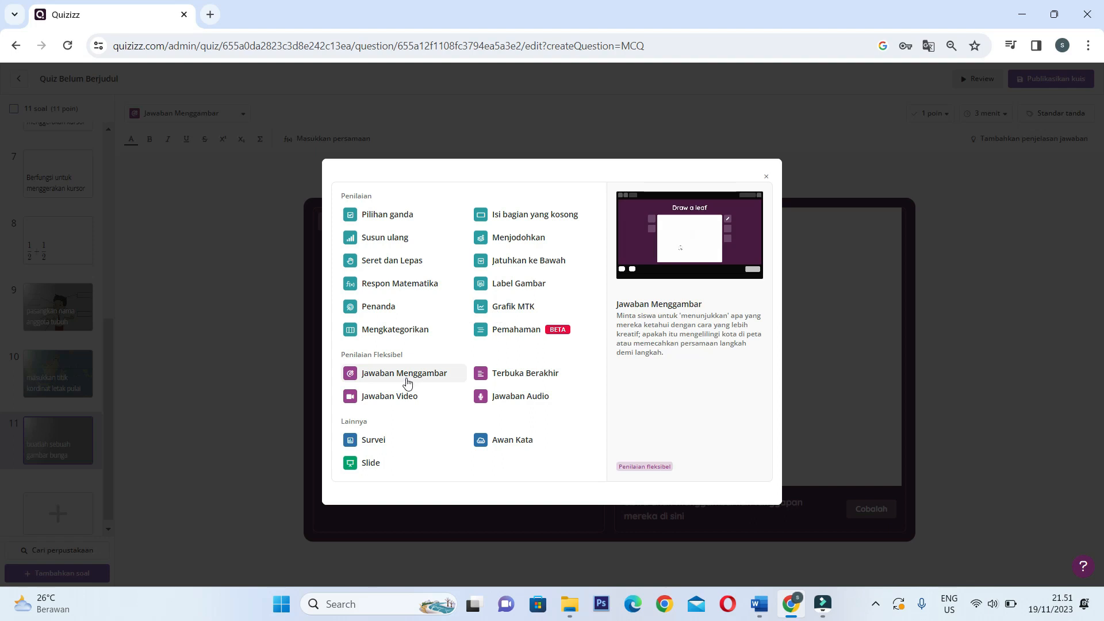
pyautogui.click(409, 381)
pyautogui.click(422, 376)
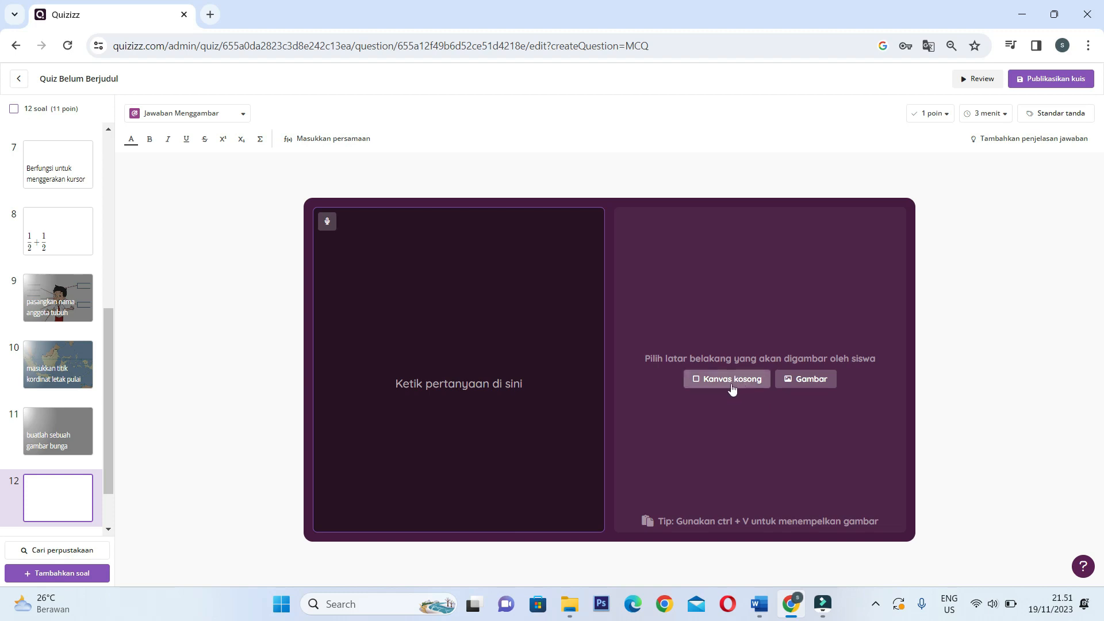
# Search for a background image for question 12 with the term "soal menjodohkan".
pyautogui.click(812, 380)
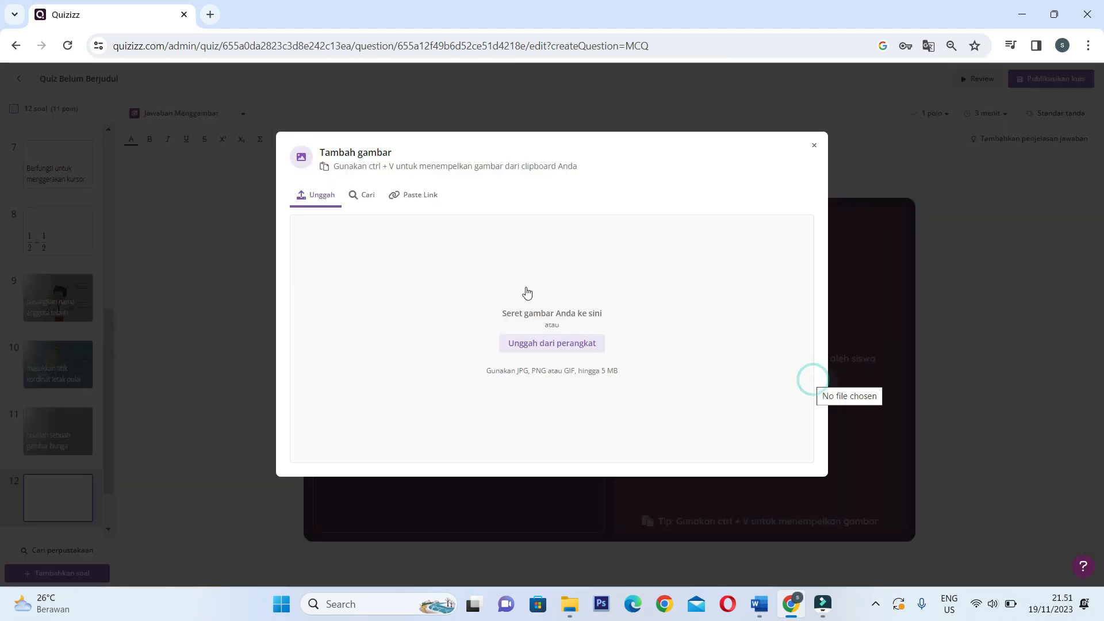
pyautogui.click(368, 201)
pyautogui.click(375, 229)
pyautogui.write('soal menjodogkan')
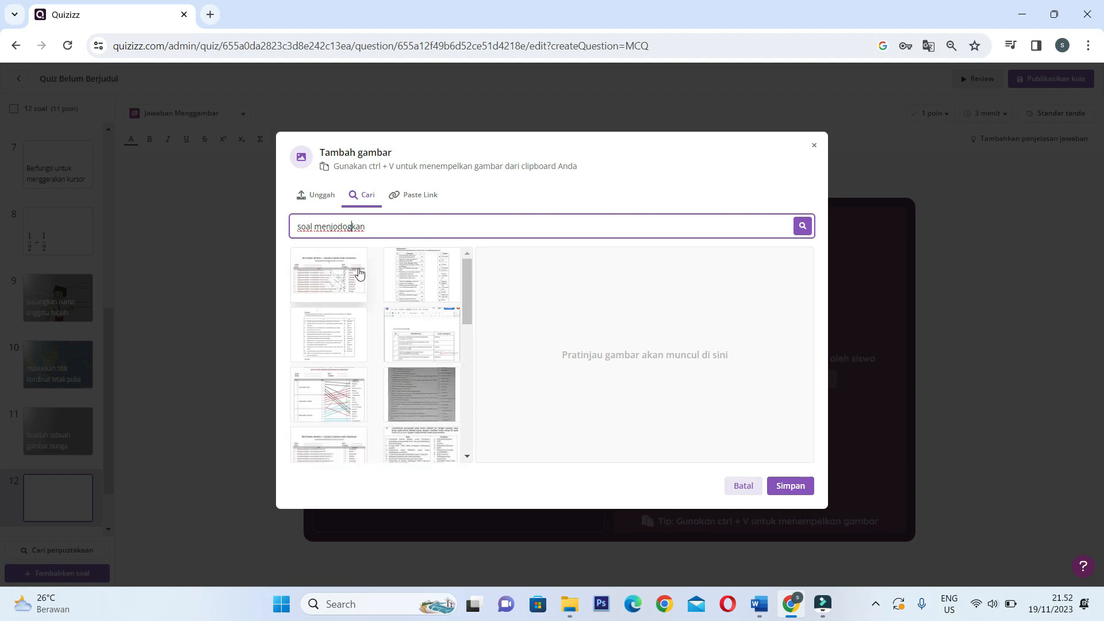
pyautogui.press('BackSpace')
pyautogui.write('h')
# Insert the worksheet pairing Benda Alami and Benda Buatan labels with pictures as the drawing background of question 12.
pyautogui.scroll(-10, 378, 333)
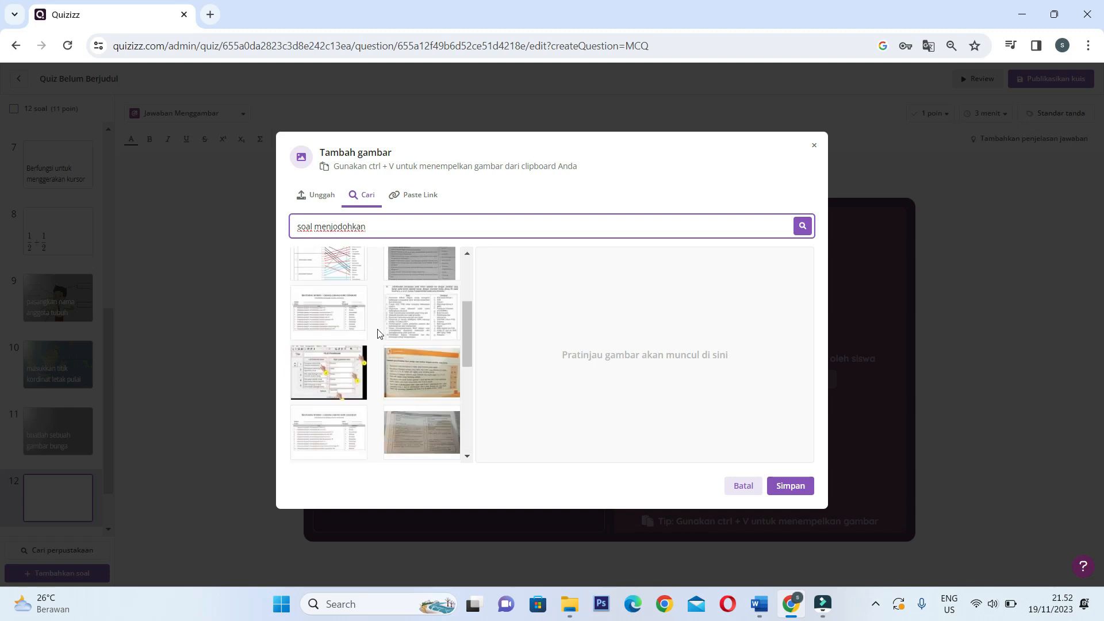
pyautogui.scroll(5, 377, 333)
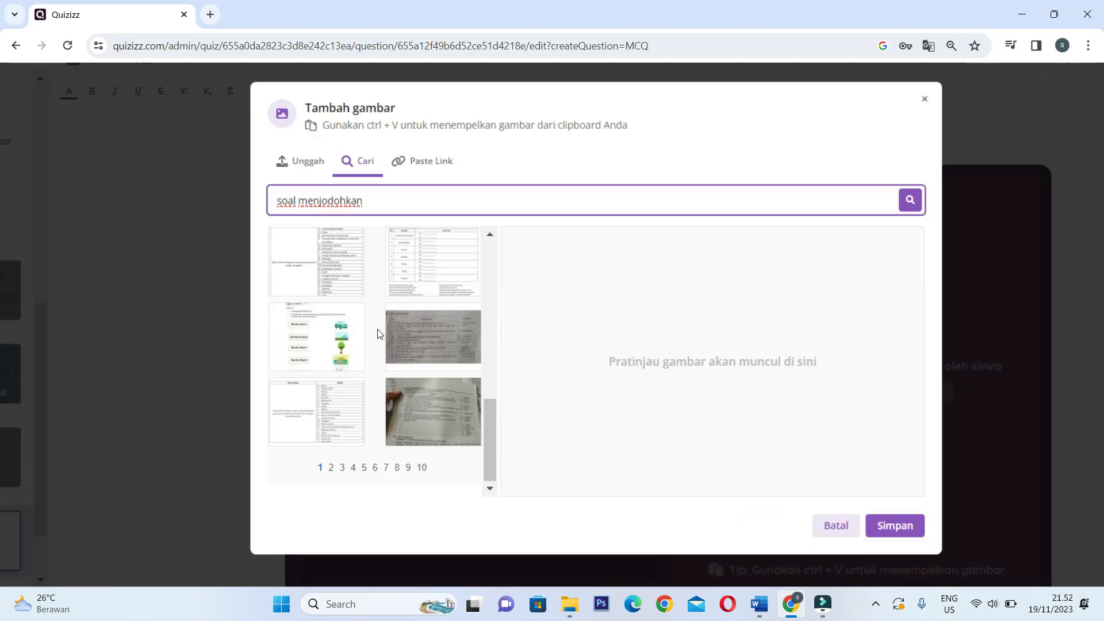
pyautogui.click(297, 347)
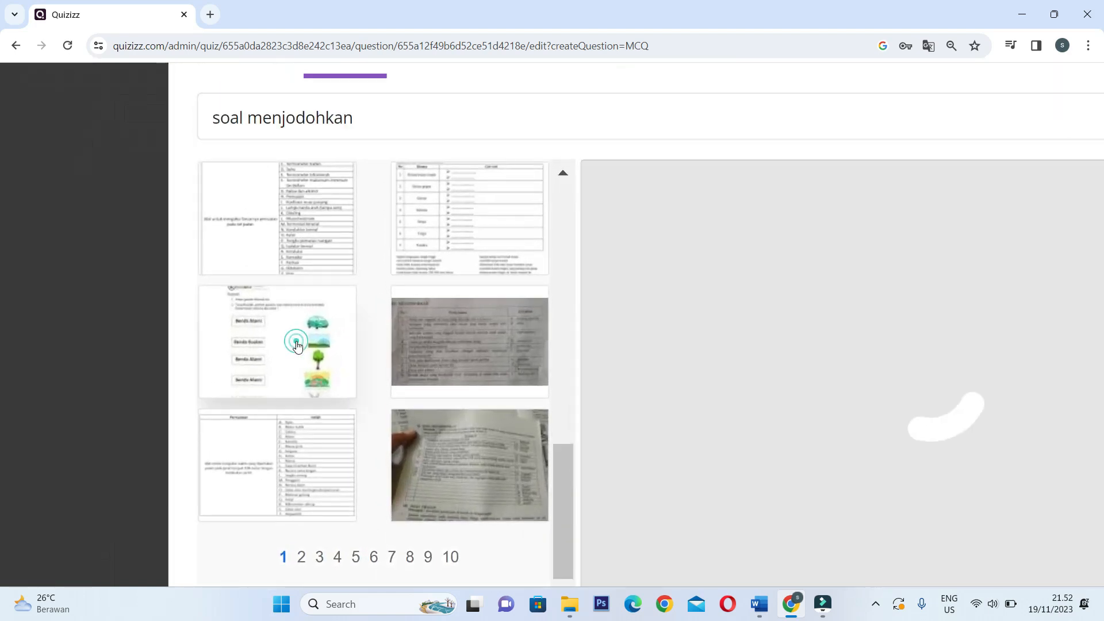
pyautogui.scroll(-5, 338, 322)
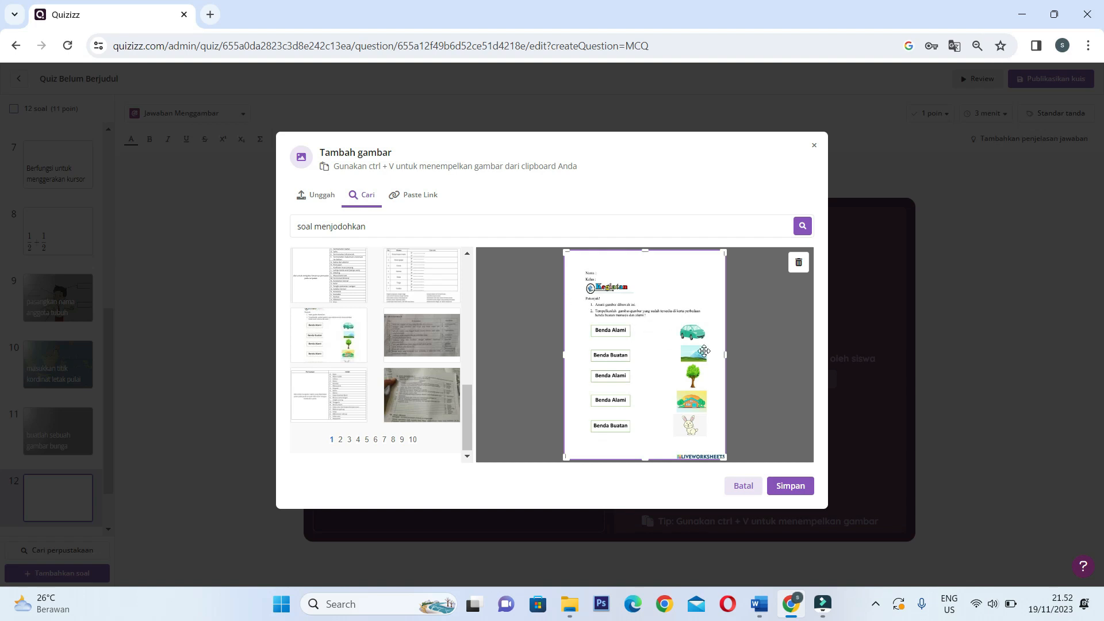
pyautogui.click(790, 486)
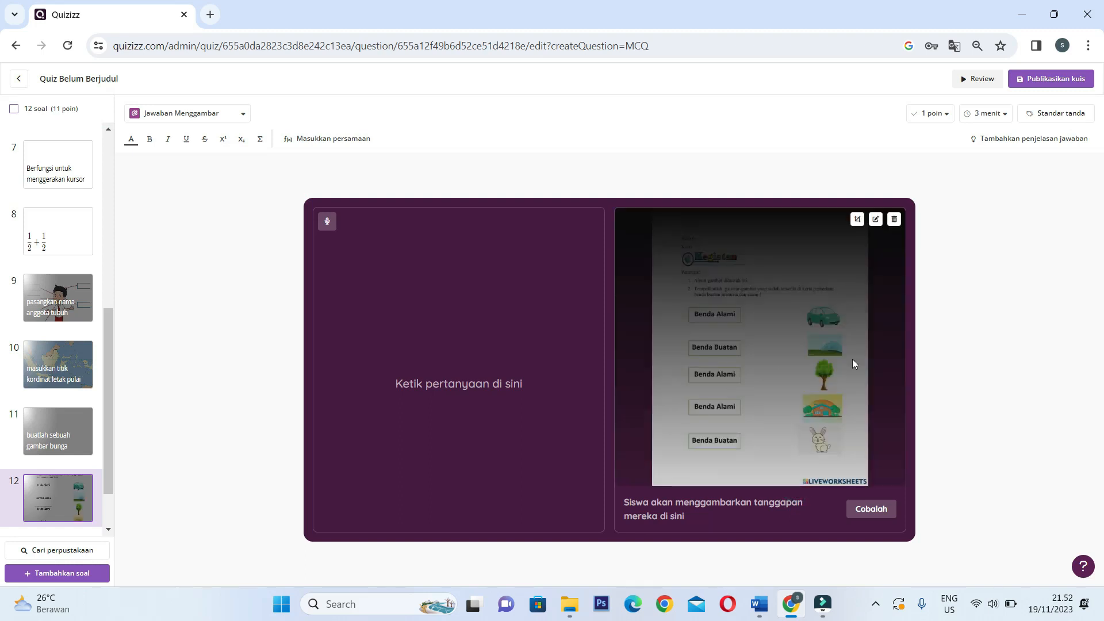
# Enter "silahakn jodohkan gambar yang benar" as the question text of question 12.
pyautogui.click(492, 374)
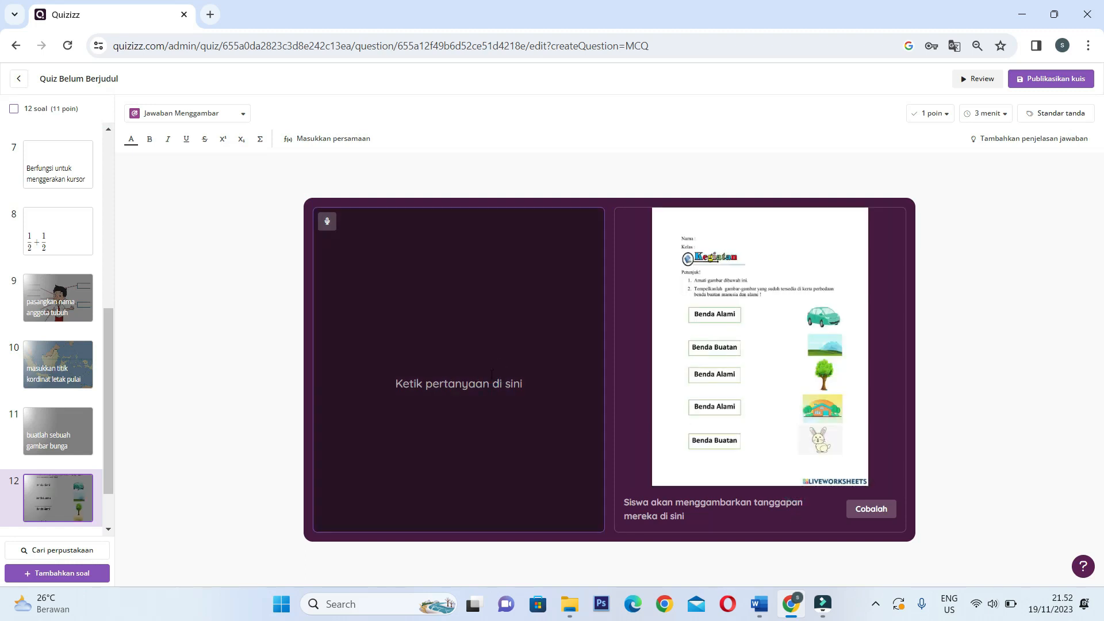
pyautogui.write('silahakn')
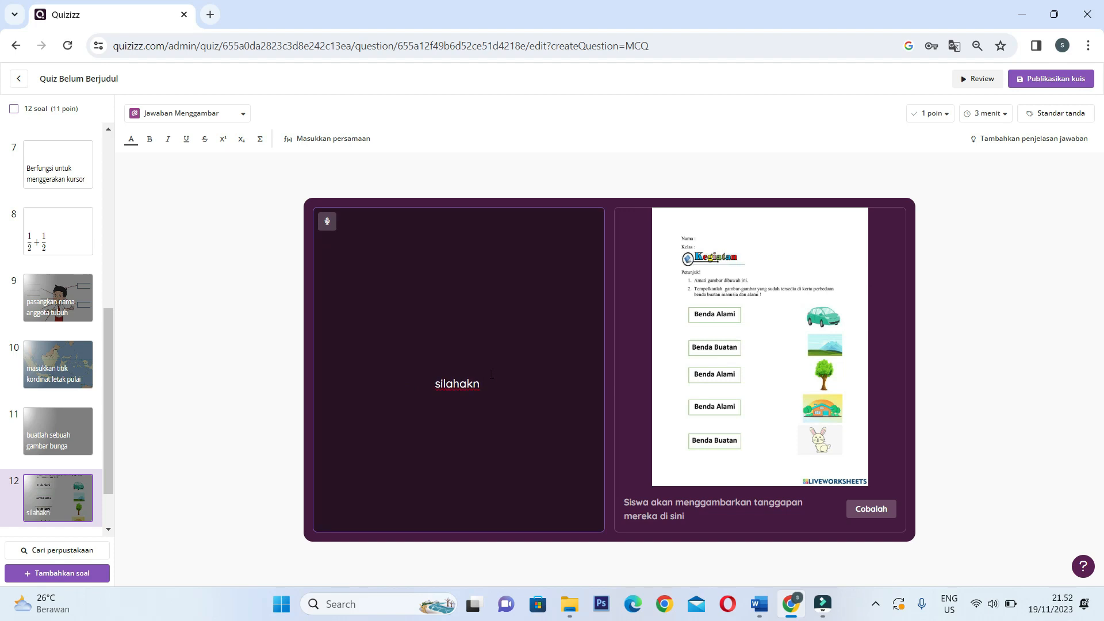
pyautogui.write(' jodh')
pyautogui.press('BackSpace')
pyautogui.write('ohkan')
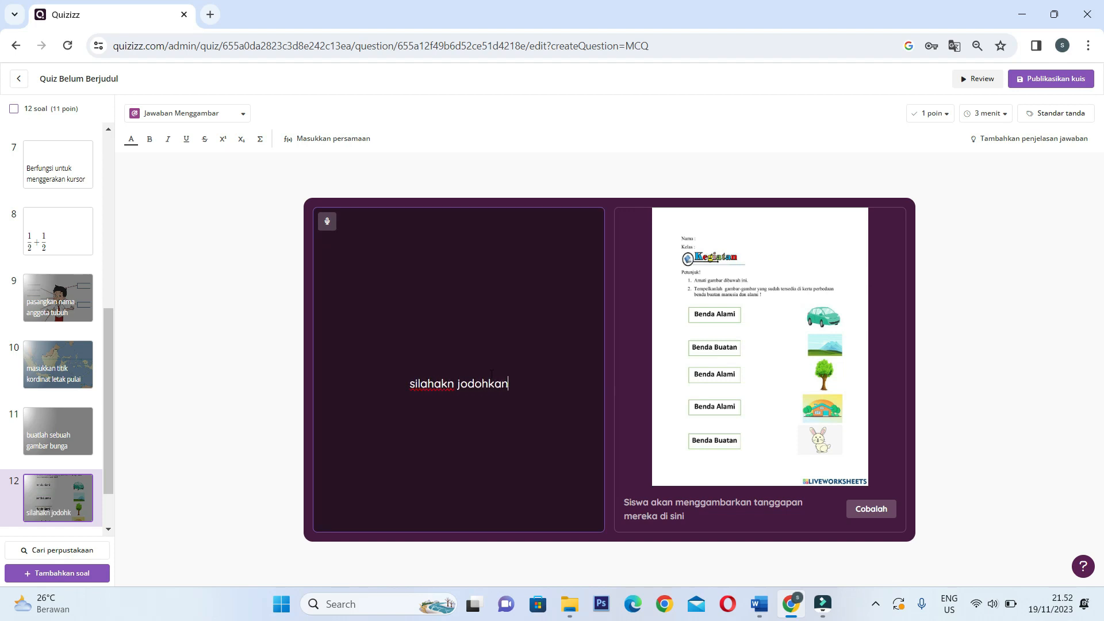
pyautogui.write(' gambar ')
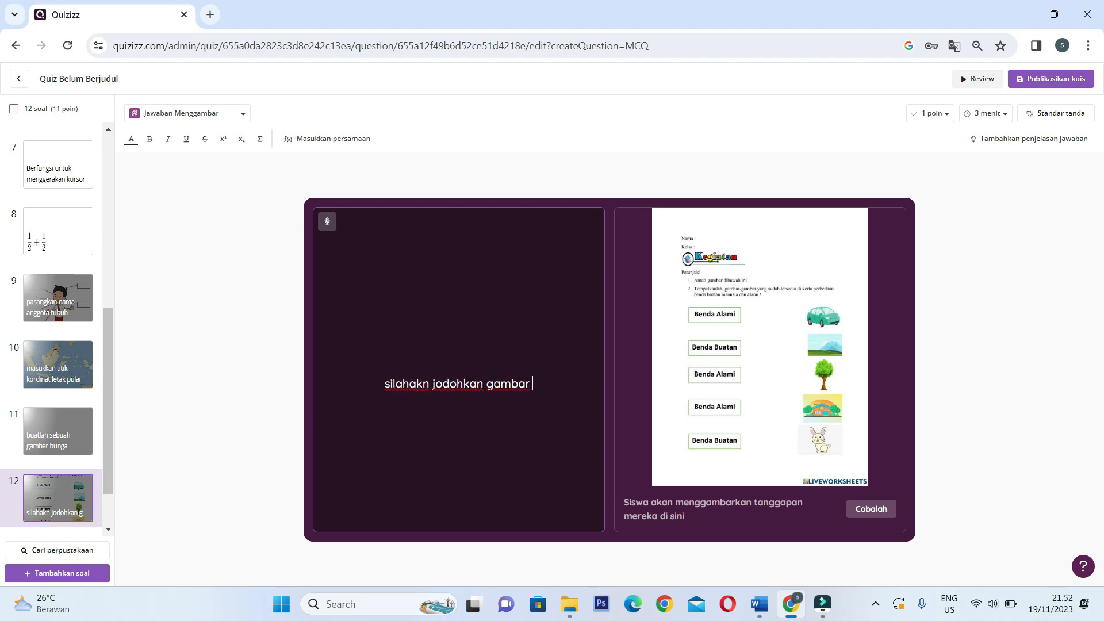
pyautogui.write('yang benar')
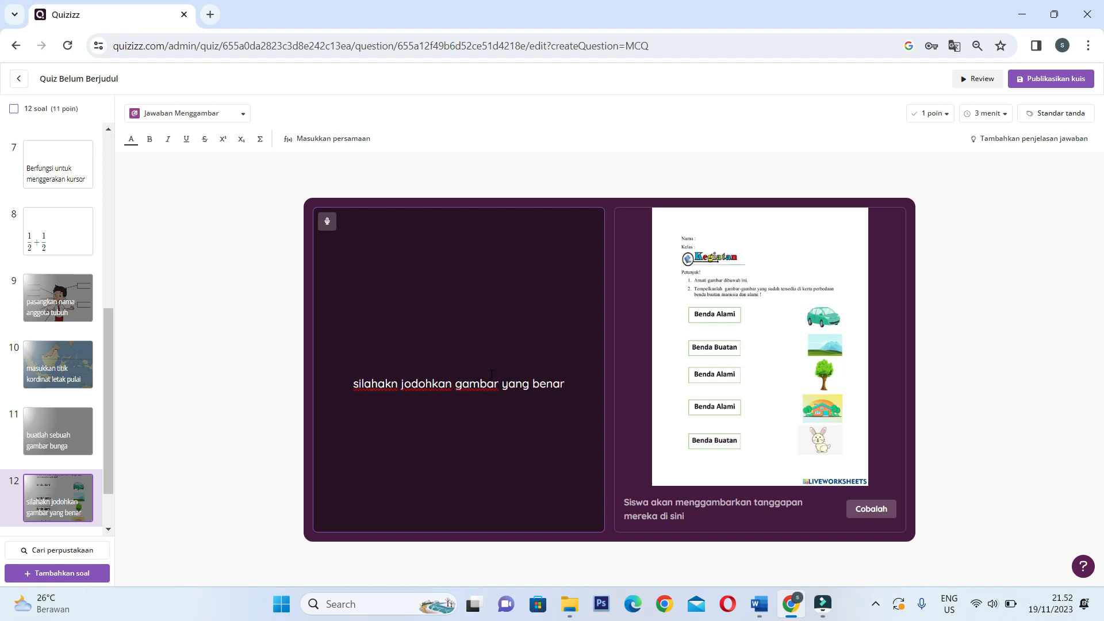
# Try out question 12's drawing answer by linking the first Benda Alami label to the tree and the first Benda Buatan label to the car.
pyautogui.click(882, 511)
pyautogui.click(870, 509)
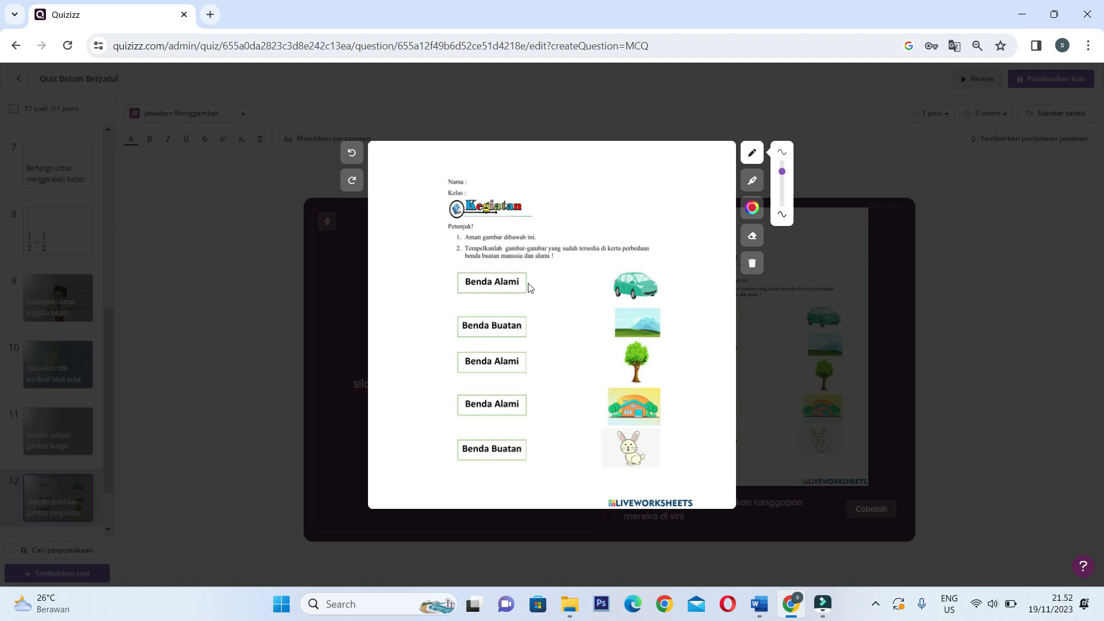
pyautogui.moveTo(528, 282)
pyautogui.mouseDown()
pyautogui.moveTo(601, 361)
pyautogui.moveTo(624, 368)
pyautogui.mouseUp()
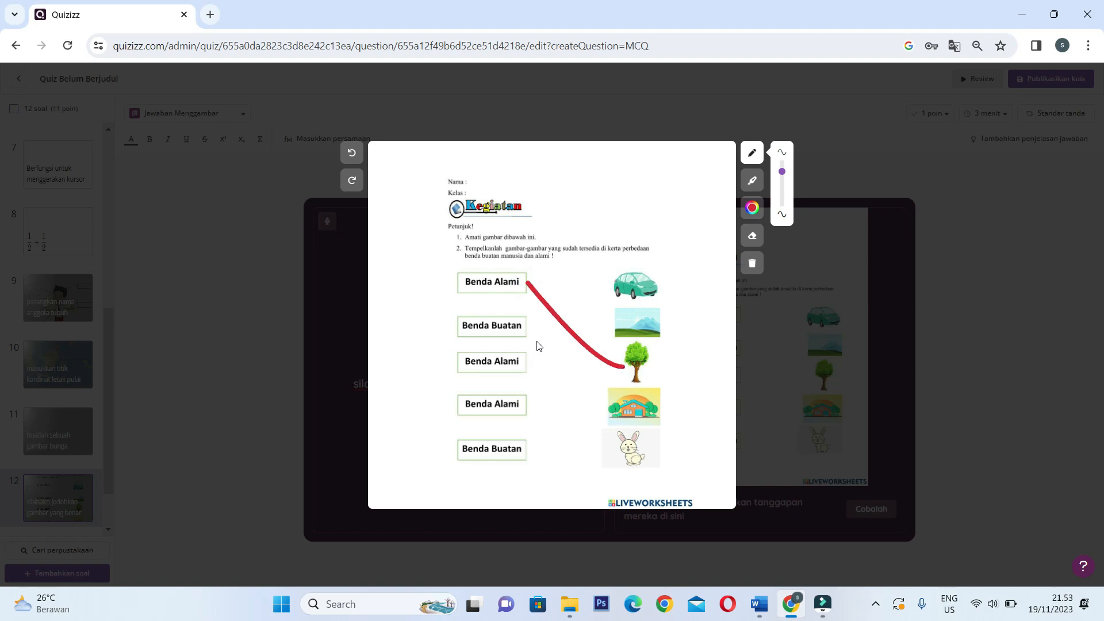
pyautogui.moveTo(527, 327); pyautogui.dragTo(621, 280)
pyautogui.click(939, 344)
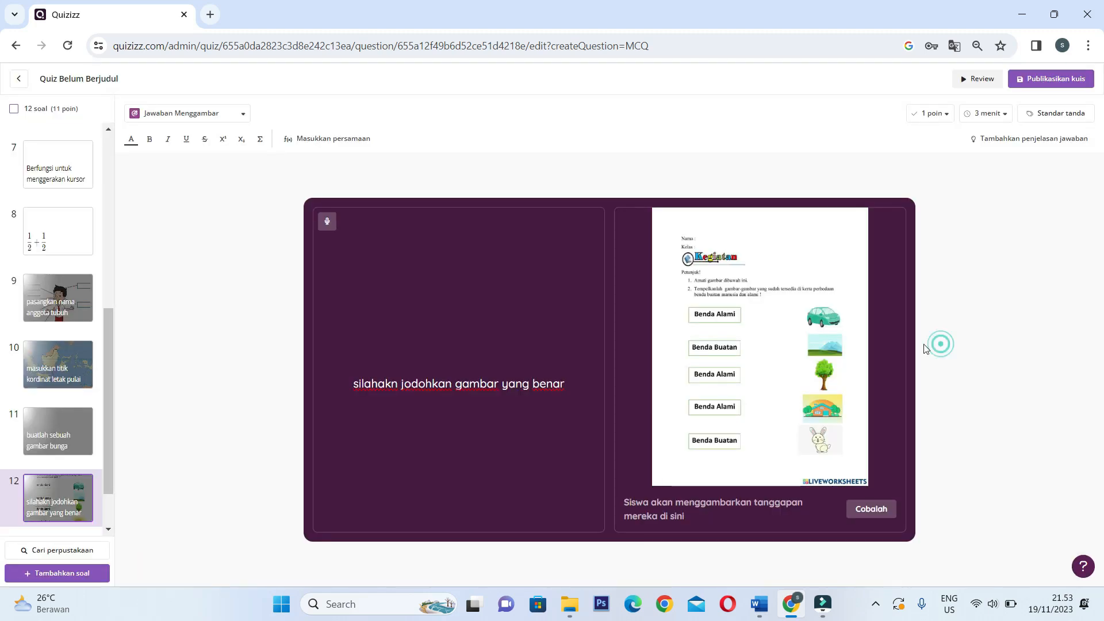
# Add a Terbuka Berakhir question as question 13.
pyautogui.scroll(-2, 58, 449)
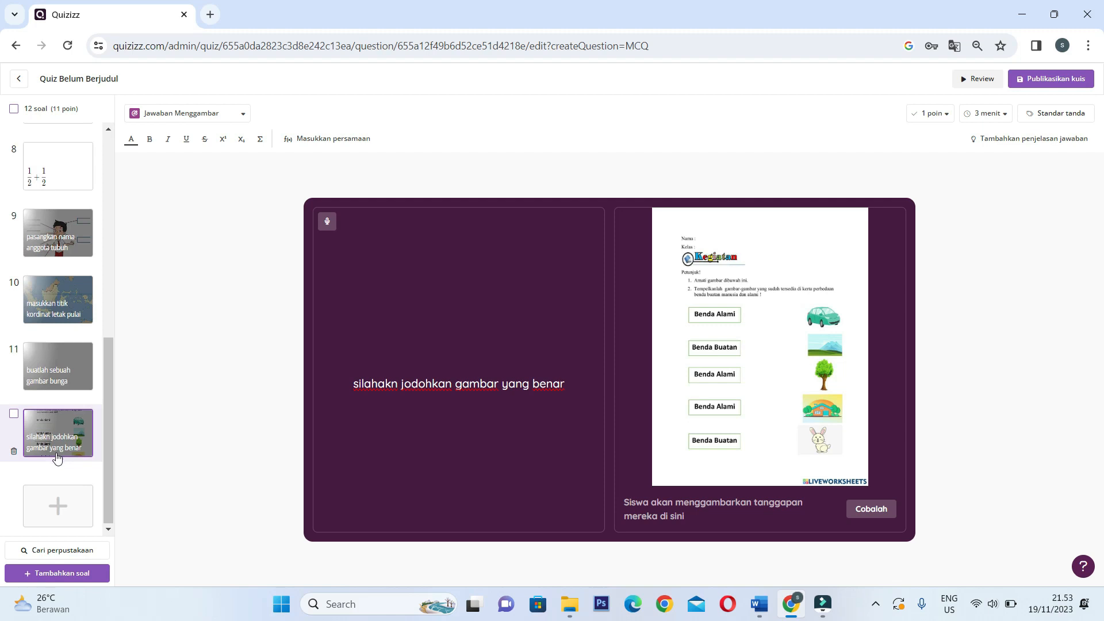
pyautogui.click(49, 512)
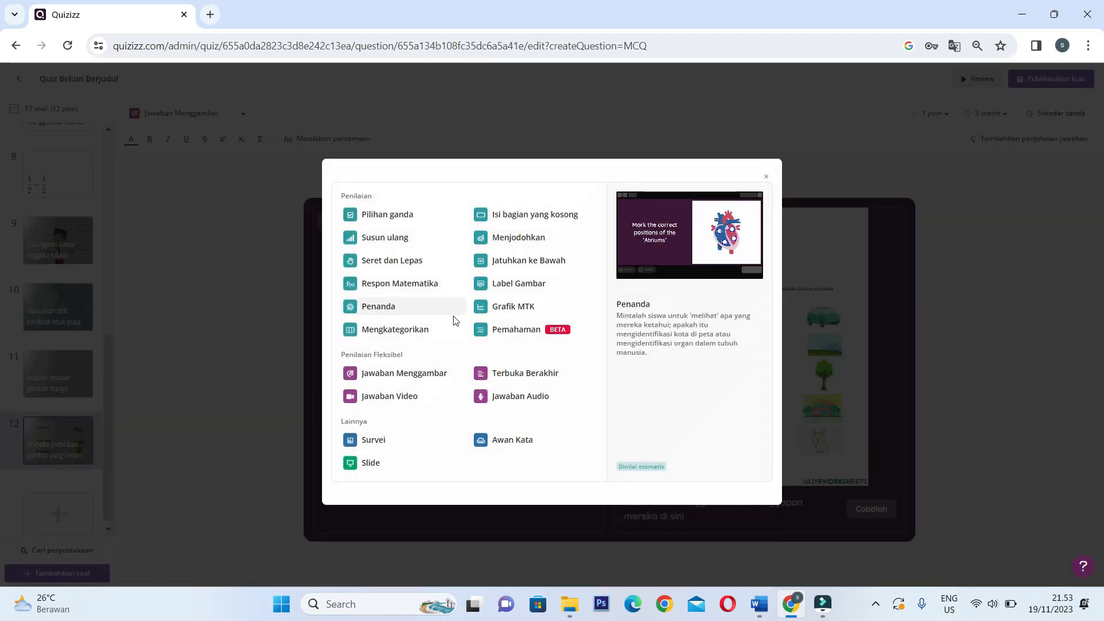
pyautogui.click(531, 373)
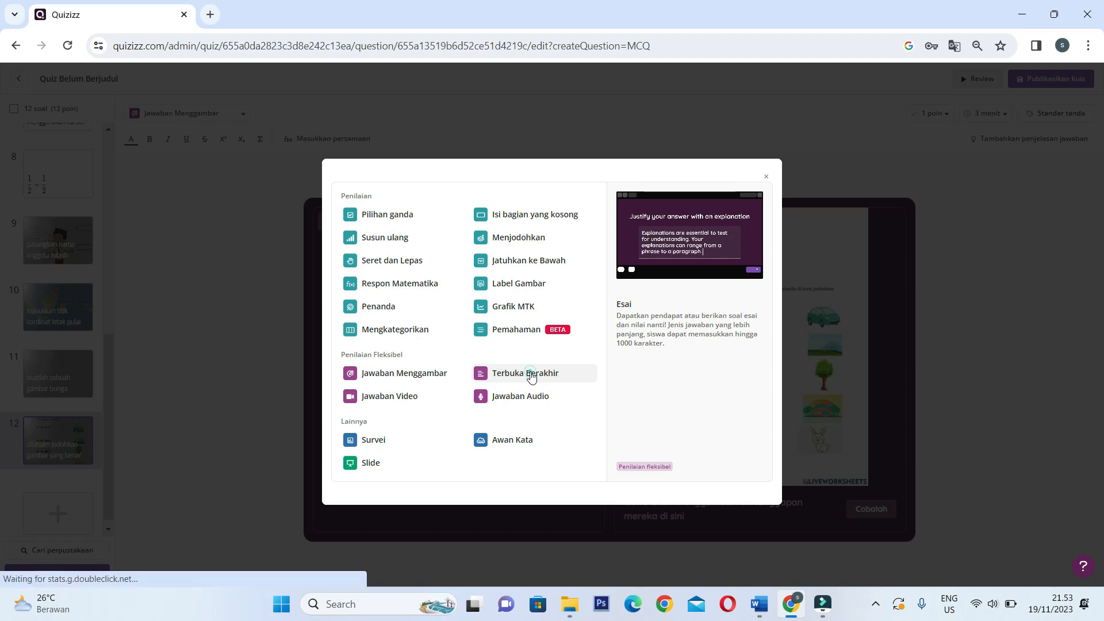
# Enter "jelaskan yang dimaksud dengan file and folder" as the question text of question 13.
pyautogui.click(591, 292)
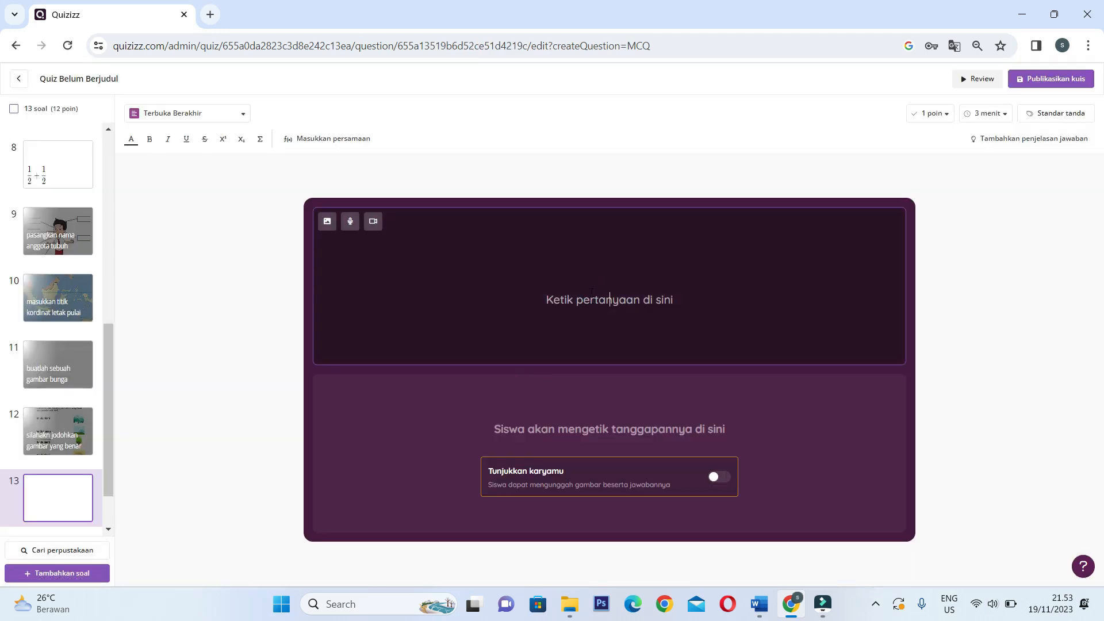
pyautogui.write('jelasa')
pyautogui.press('BackSpace')
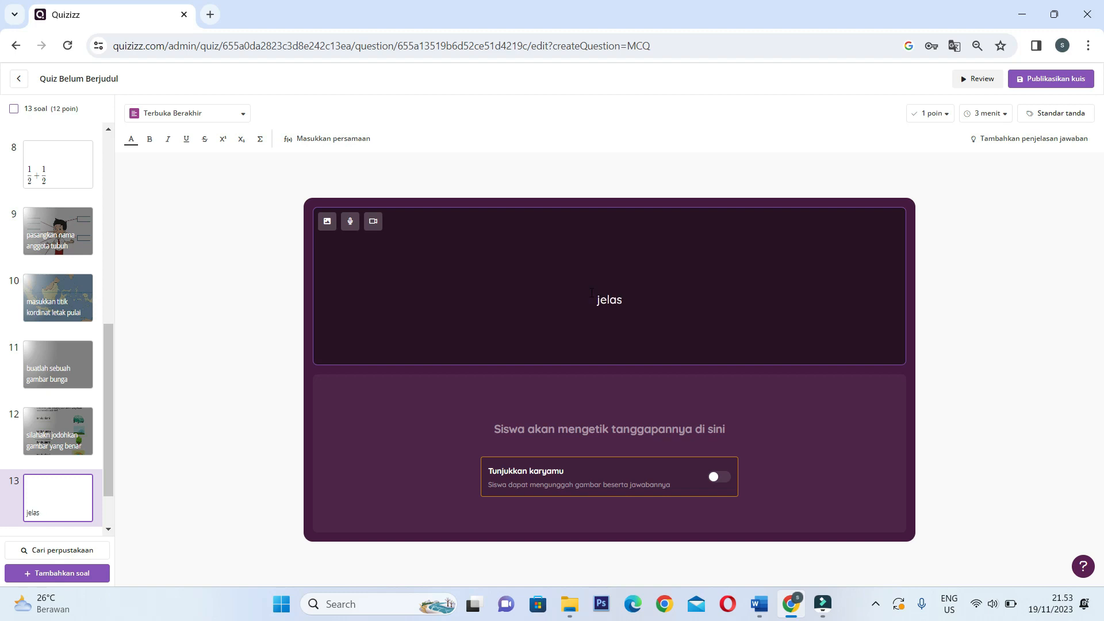
pyautogui.write('kan yang ')
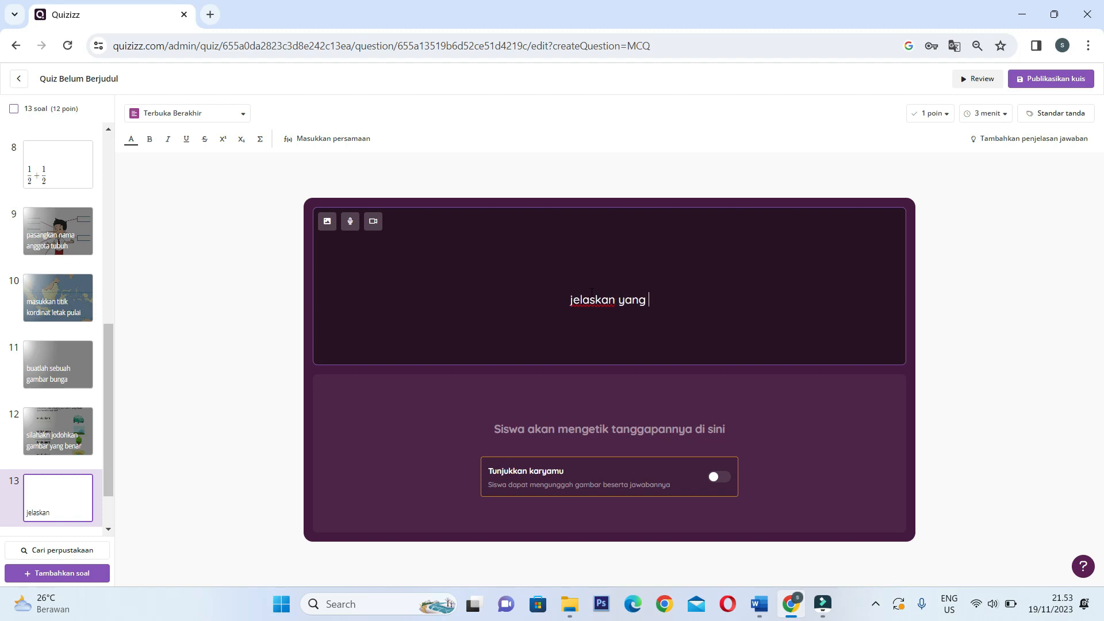
pyautogui.write('dimaksud')
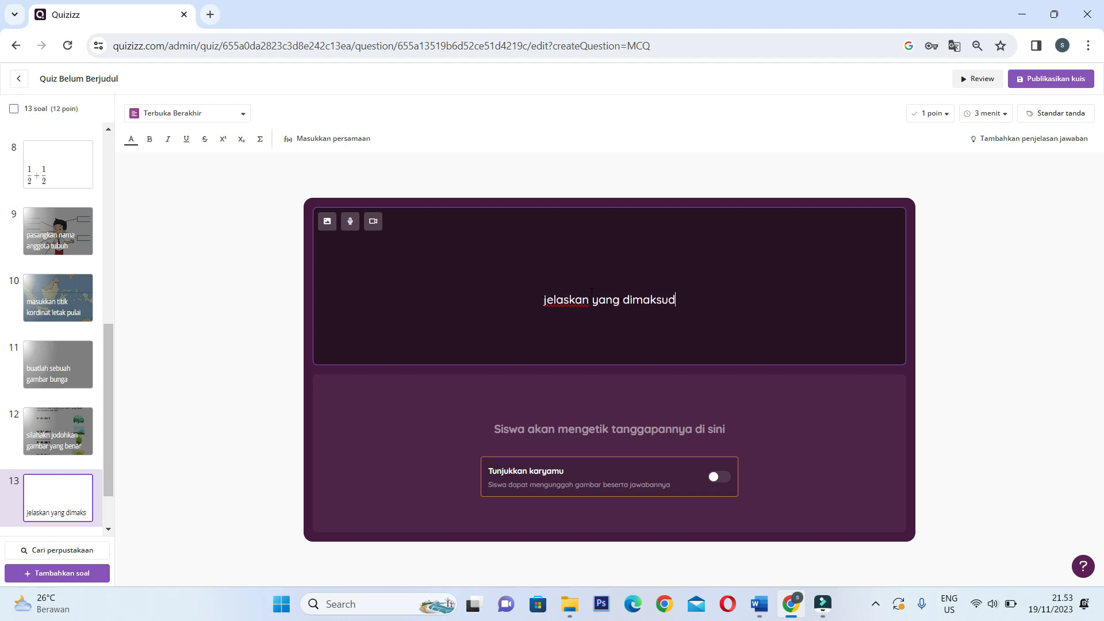
pyautogui.write(' dengan ')
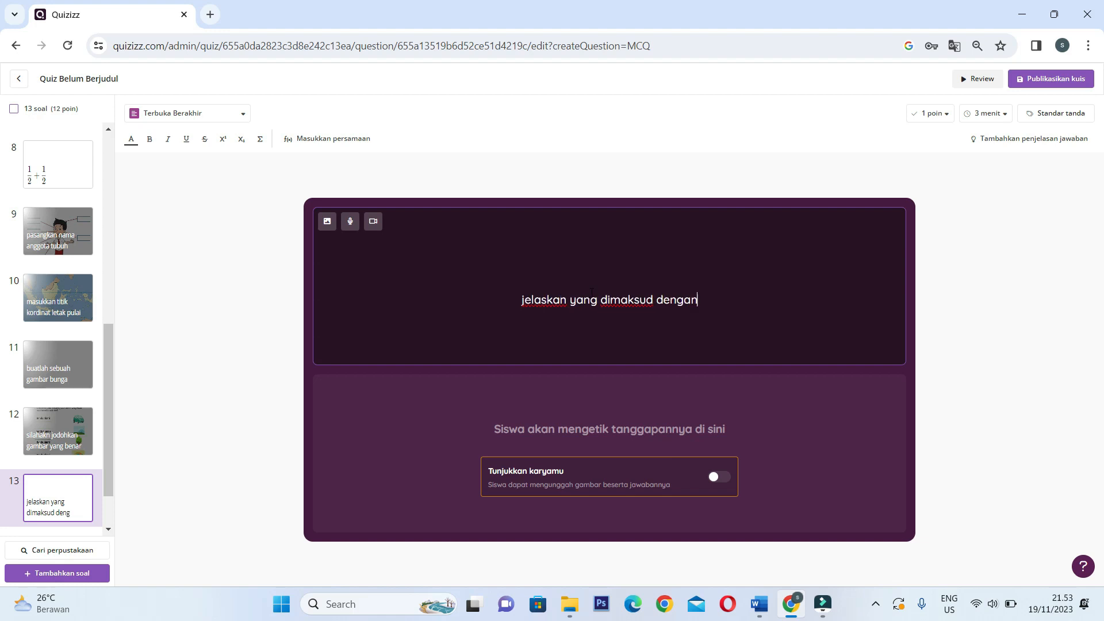
pyautogui.write('fil')
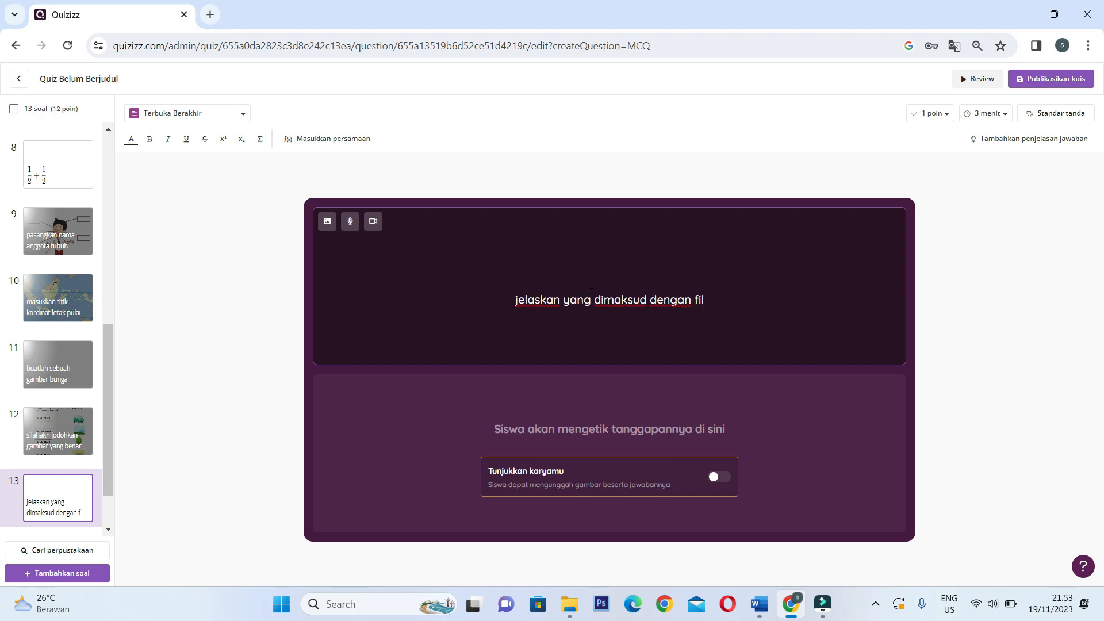
pyautogui.write('e and folder')
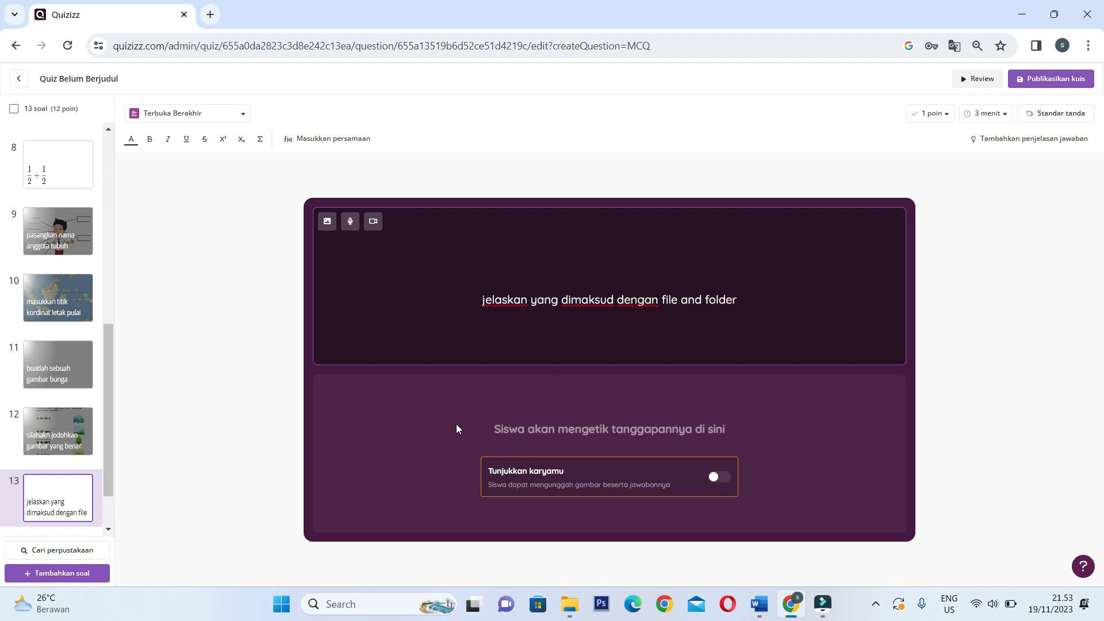
# Add a Jawaban Video question as question 14.
pyautogui.scroll(-1, 75, 468)
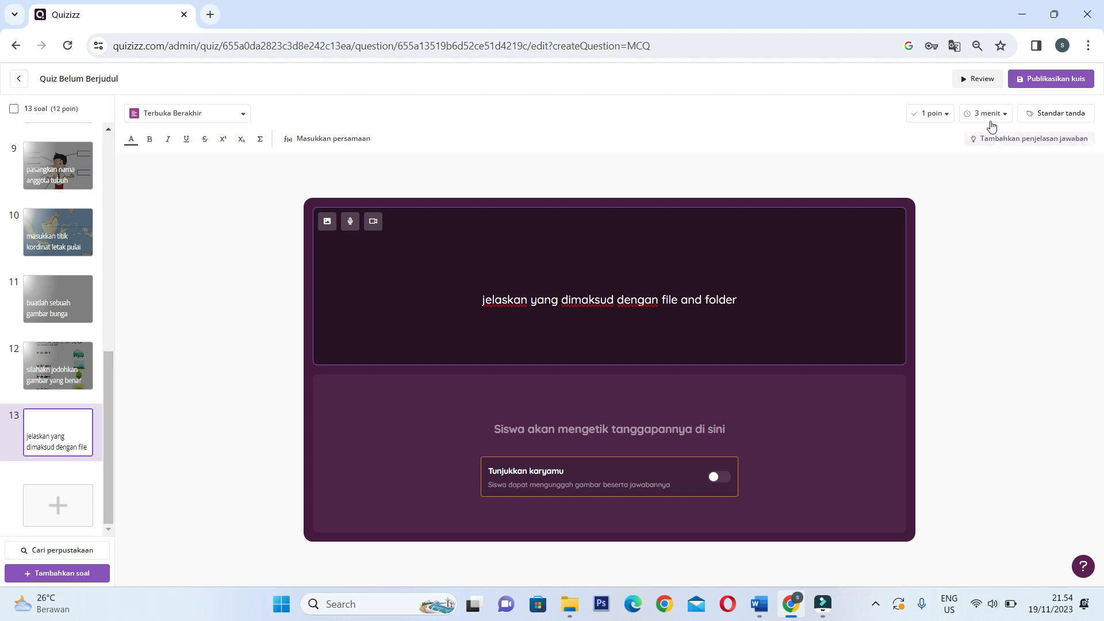
pyautogui.click(52, 508)
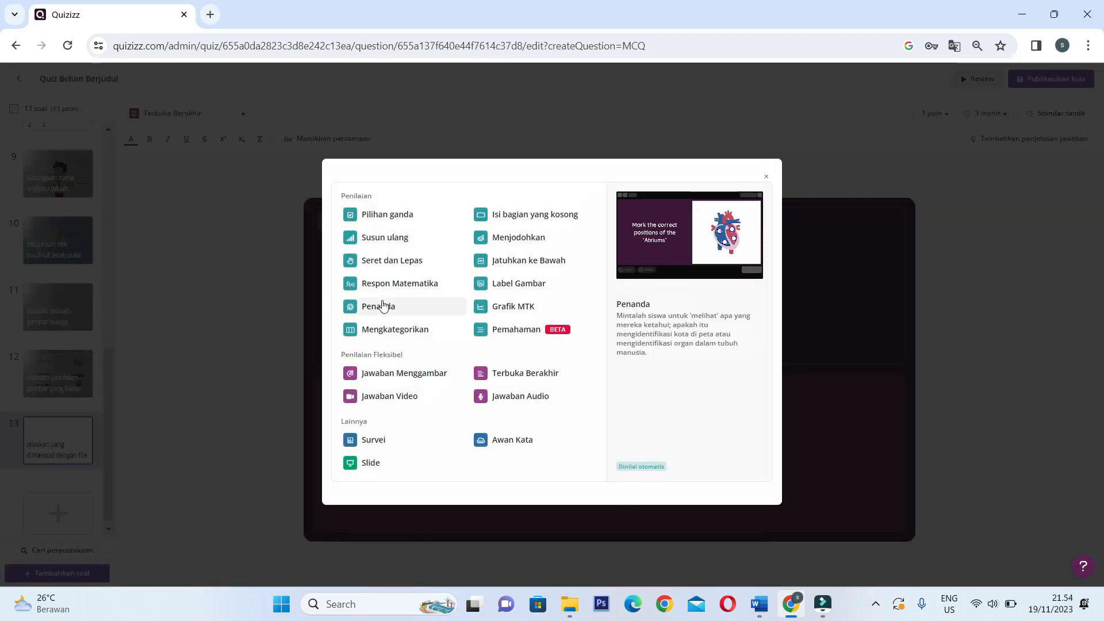
pyautogui.click(394, 401)
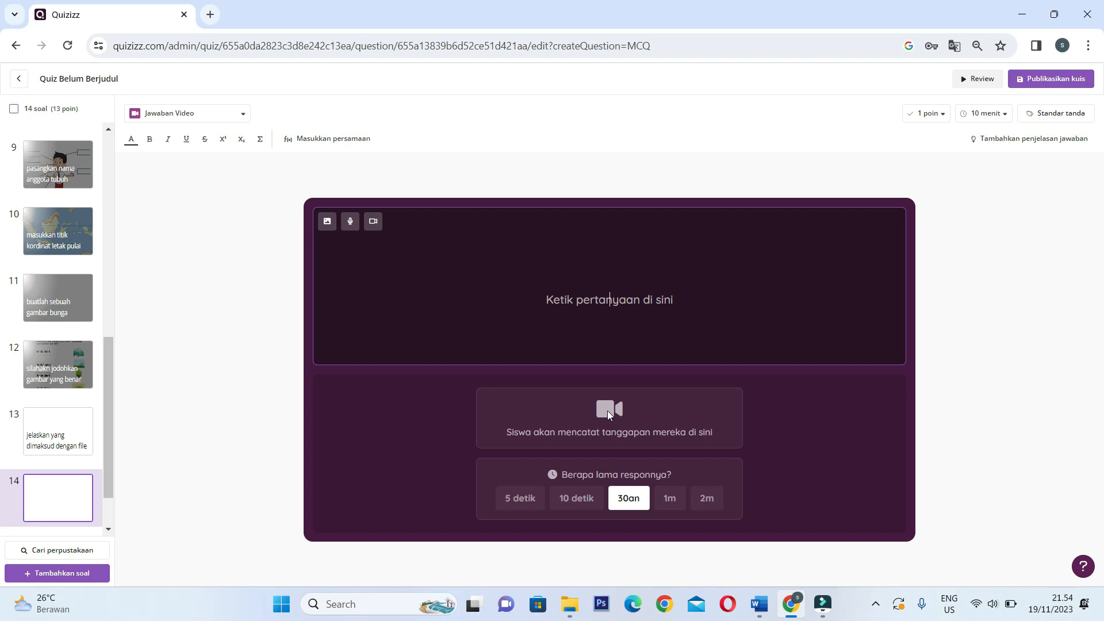
pyautogui.click(671, 311)
# Switch question 14 to the Jawaban Audio type and finally to the Survei type.
pyautogui.click(240, 117)
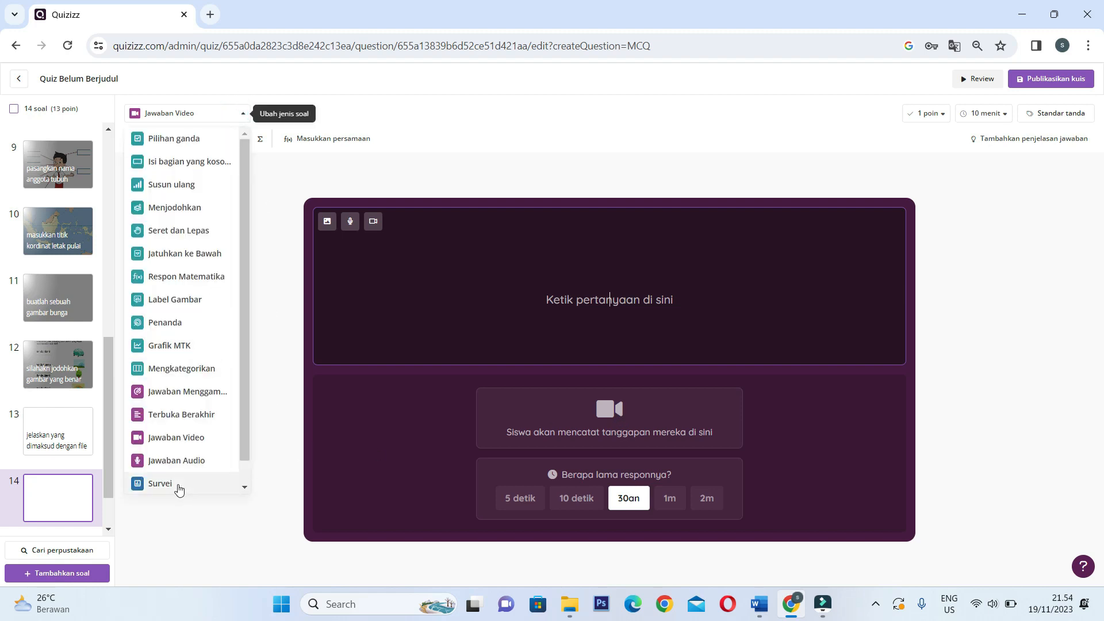
pyautogui.click(193, 463)
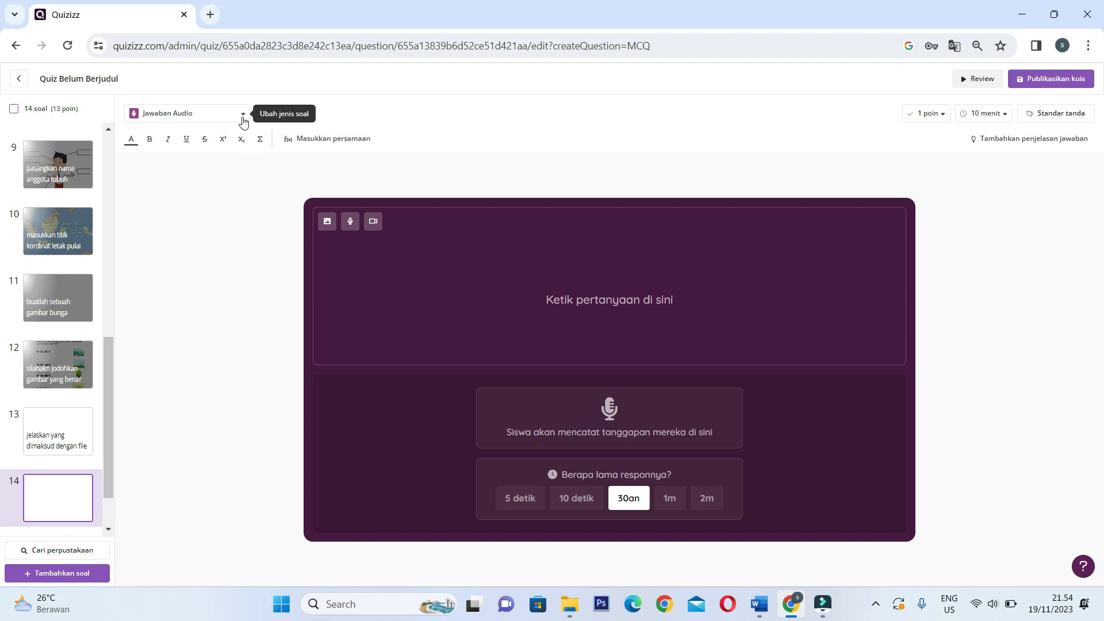
pyautogui.click(242, 114)
pyautogui.scroll(-1, 208, 373)
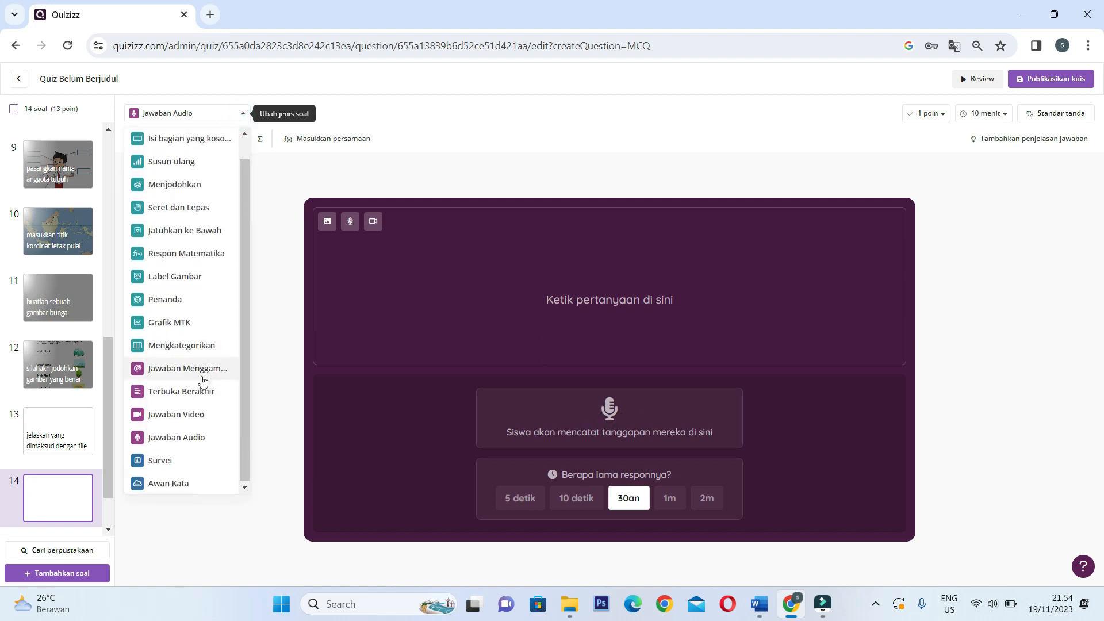
pyautogui.click(174, 464)
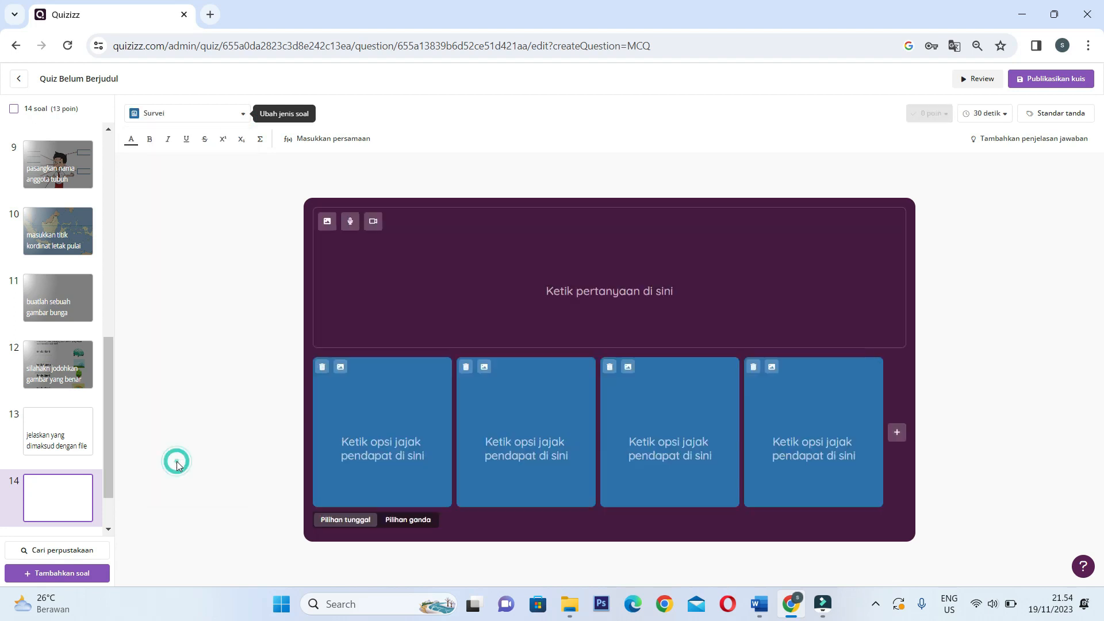
# Enter "bagaimana kalian hari ini" as the survey question text of question 14.
pyautogui.click(597, 302)
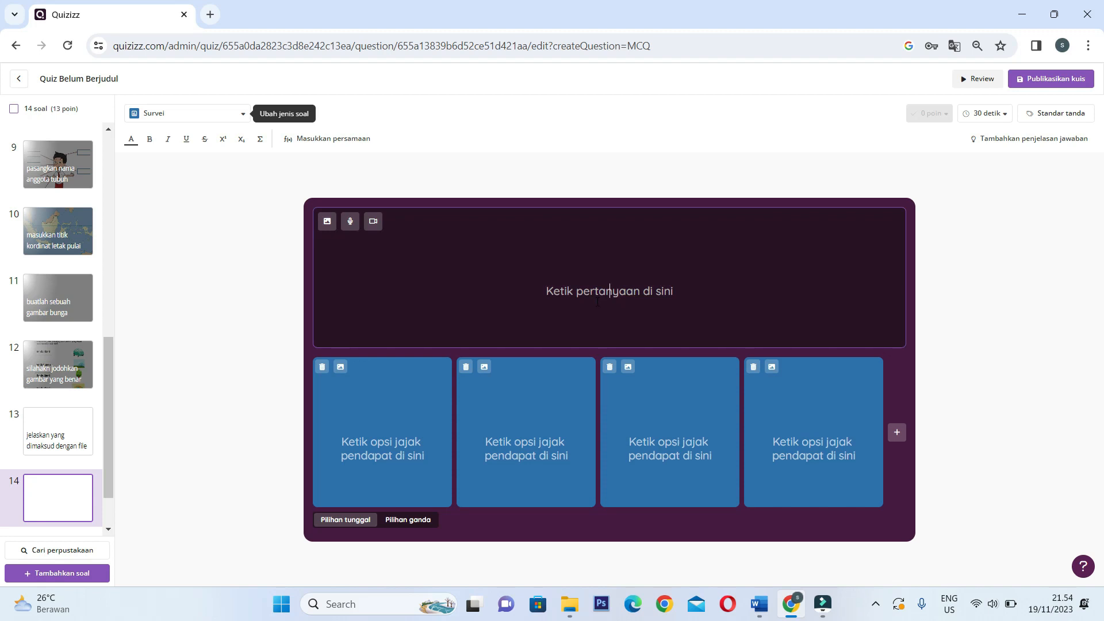
pyautogui.write('bag')
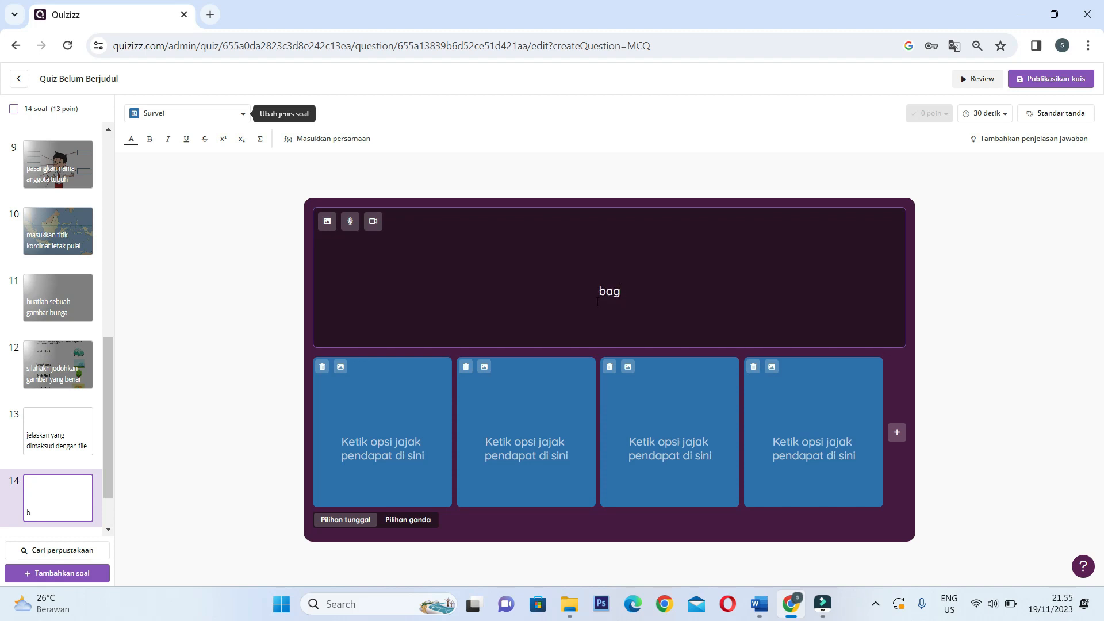
pyautogui.write('aimana kal')
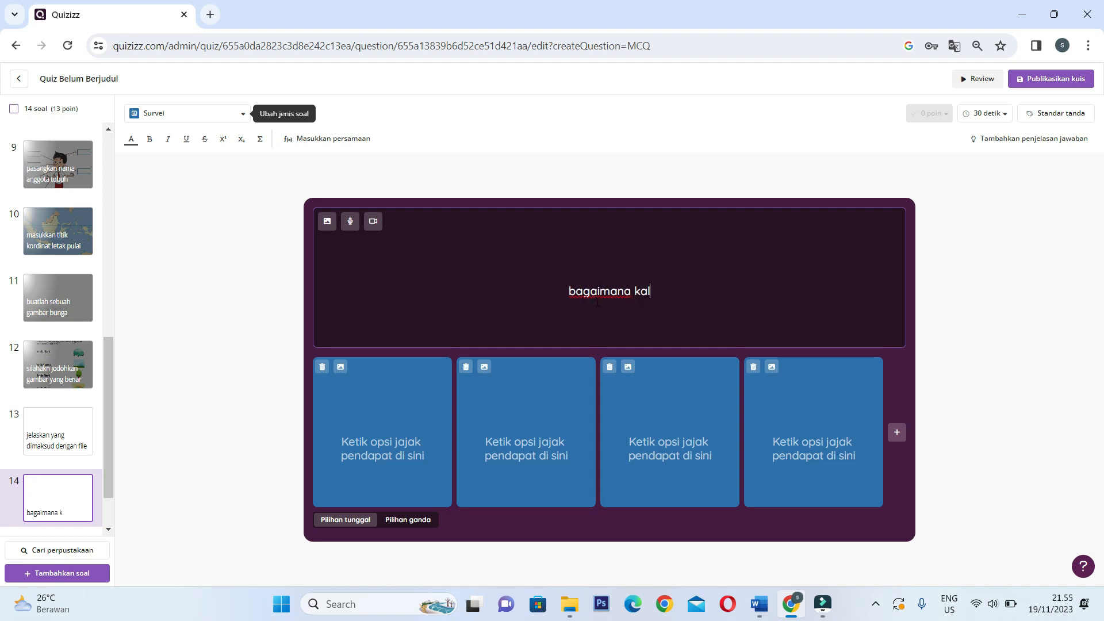
pyautogui.write('ian hari ini')
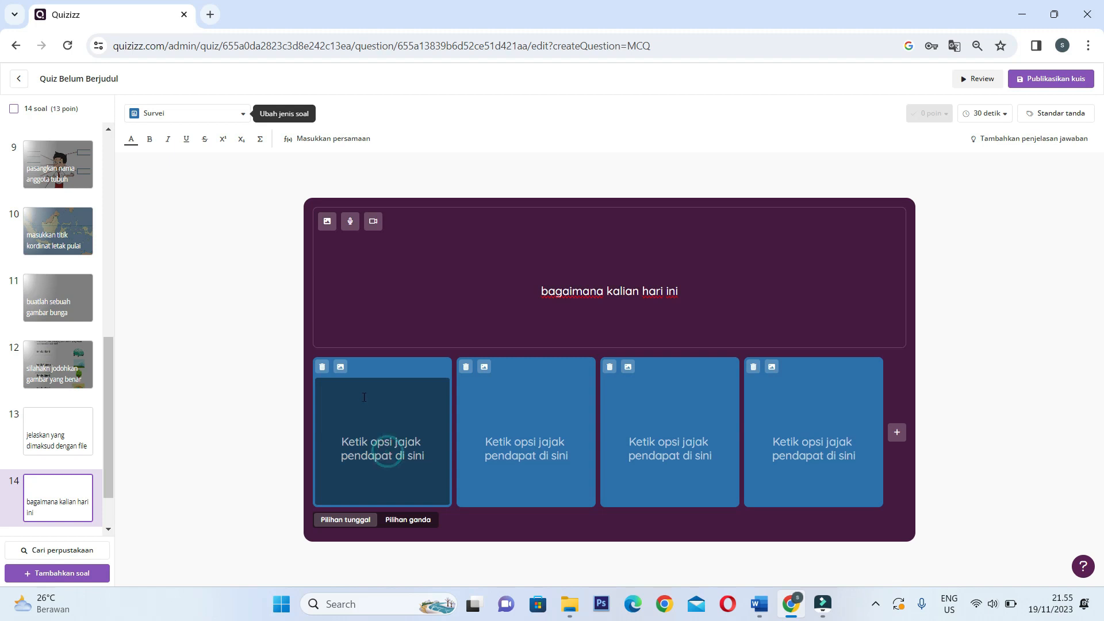
# Fill in the four survey options of question 14 with "senang", "sedih", "galau" and "marah".
pyautogui.click(342, 369)
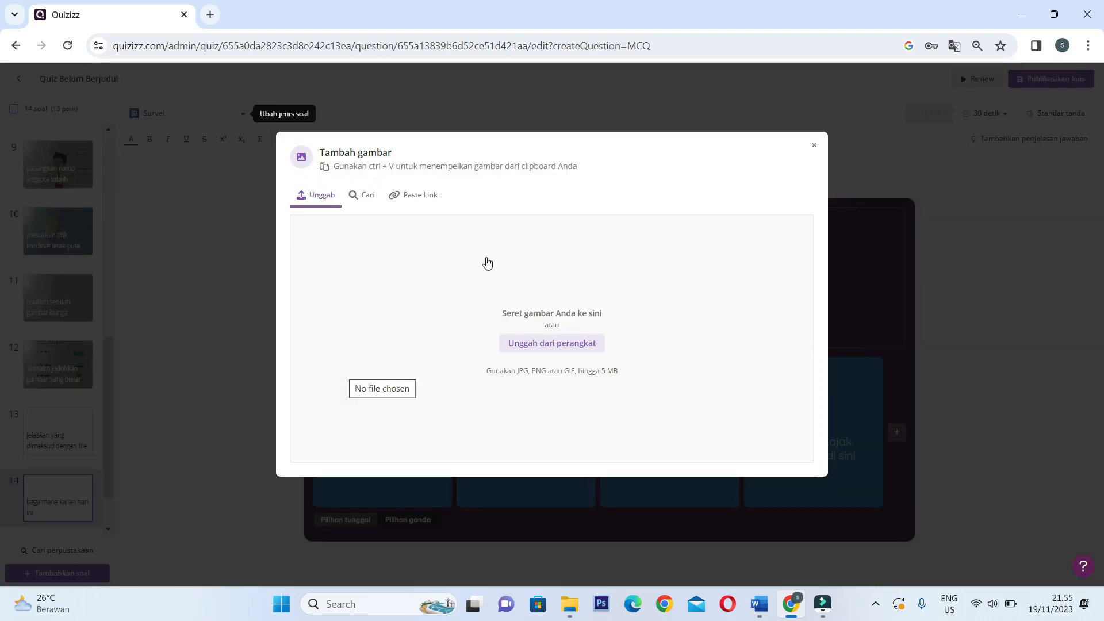
pyautogui.click(811, 148)
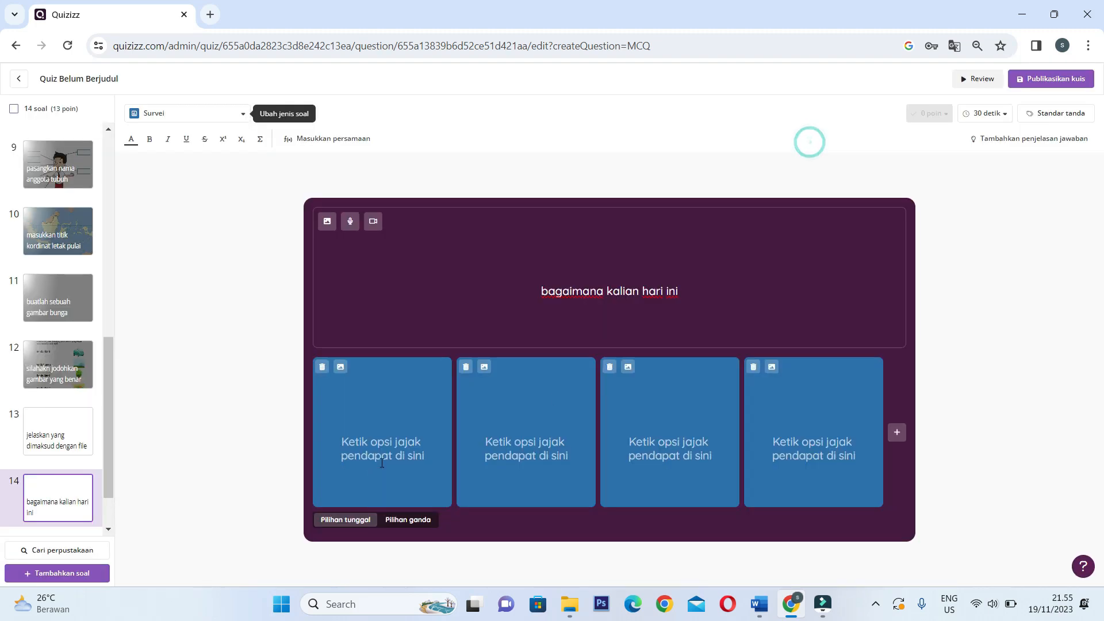
pyautogui.click(398, 451)
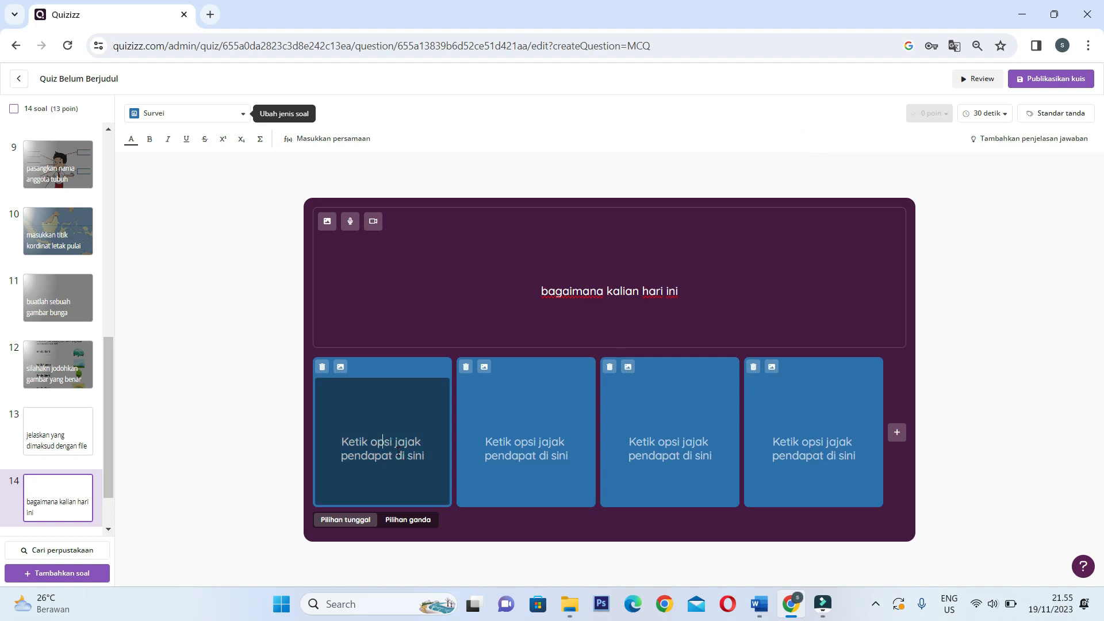
pyautogui.write('senang')
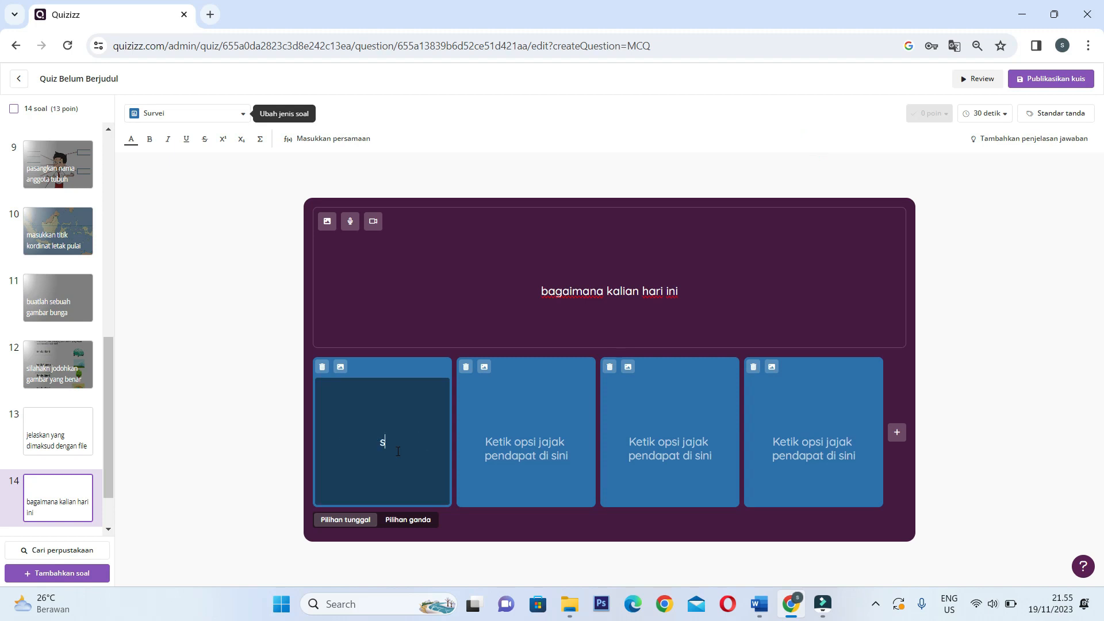
pyautogui.click(548, 442)
pyautogui.write('sedih')
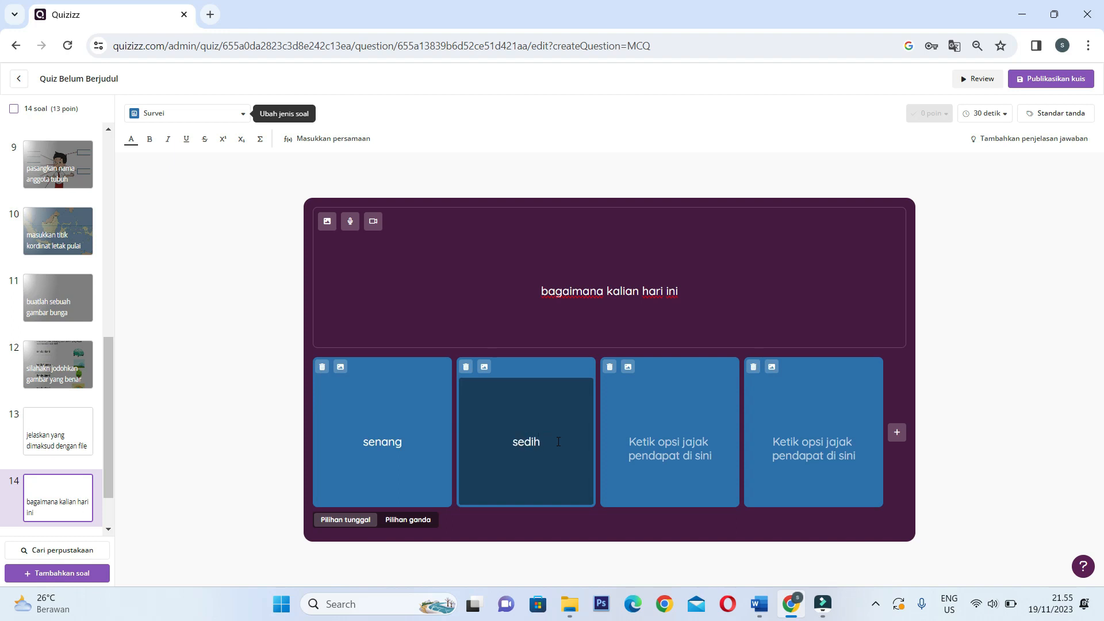
pyautogui.click(670, 441)
pyautogui.write('galau')
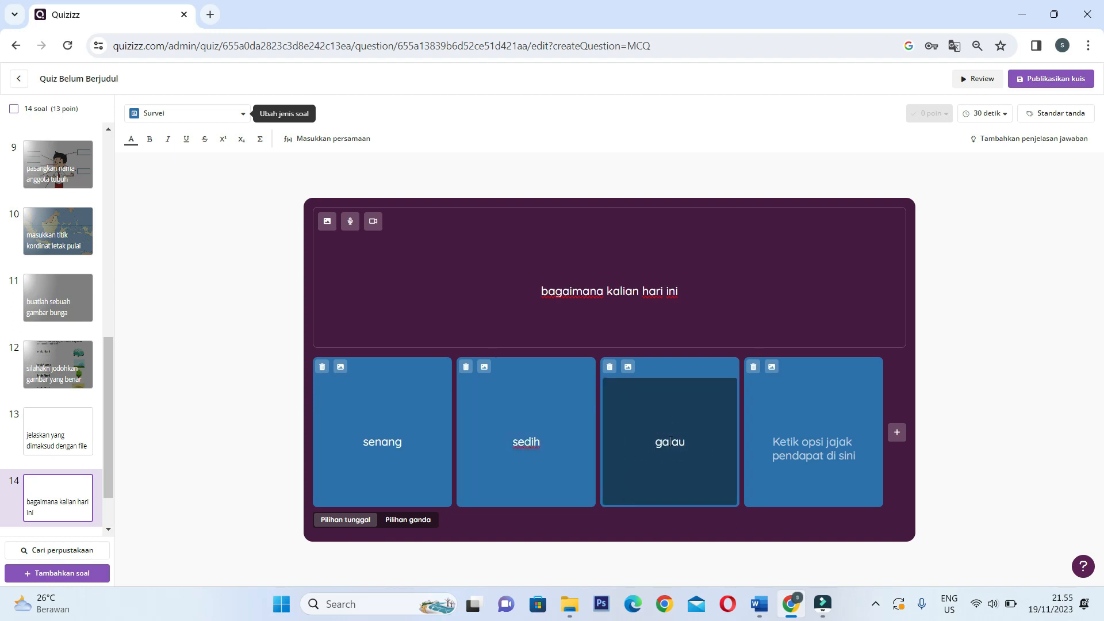
pyautogui.click(809, 441)
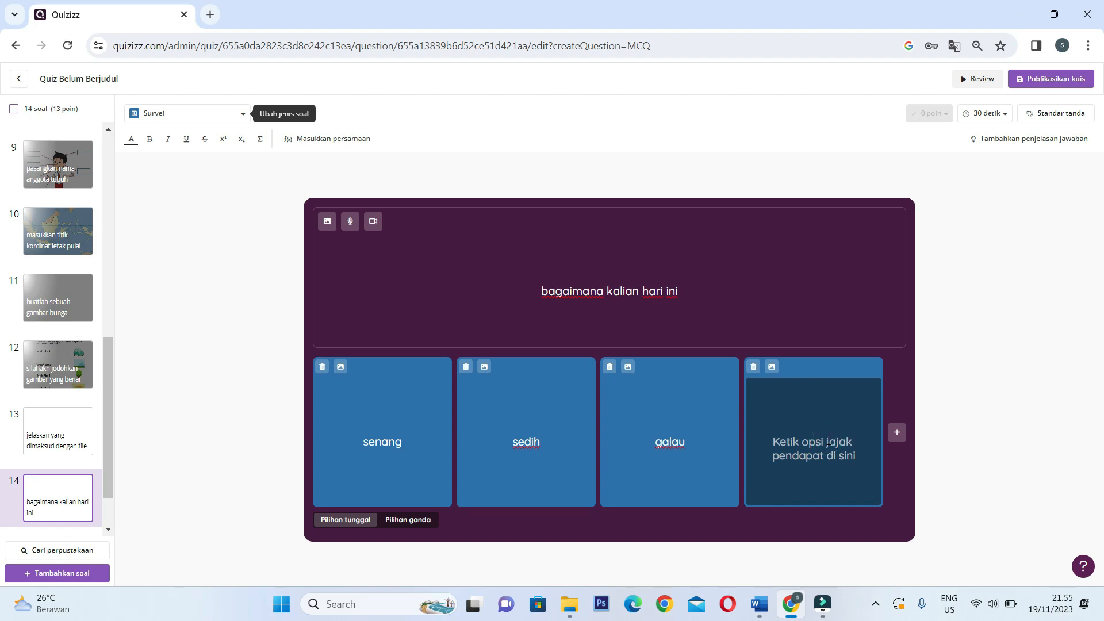
pyautogui.write('marah')
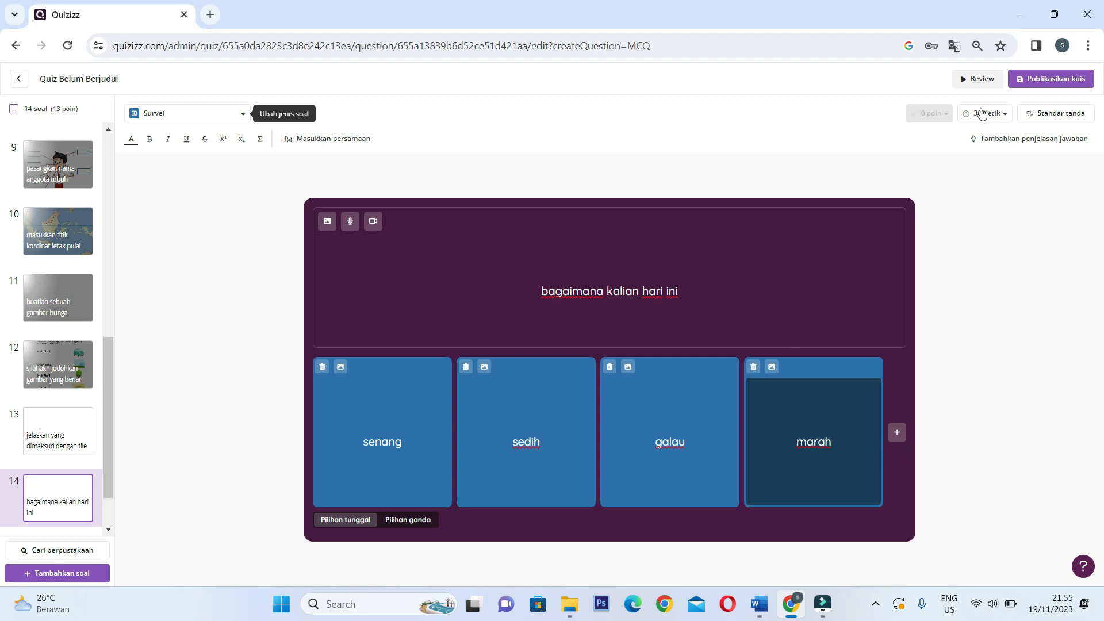
# Preview survey question 14 in the participant view and return to the editor.
pyautogui.click(985, 79)
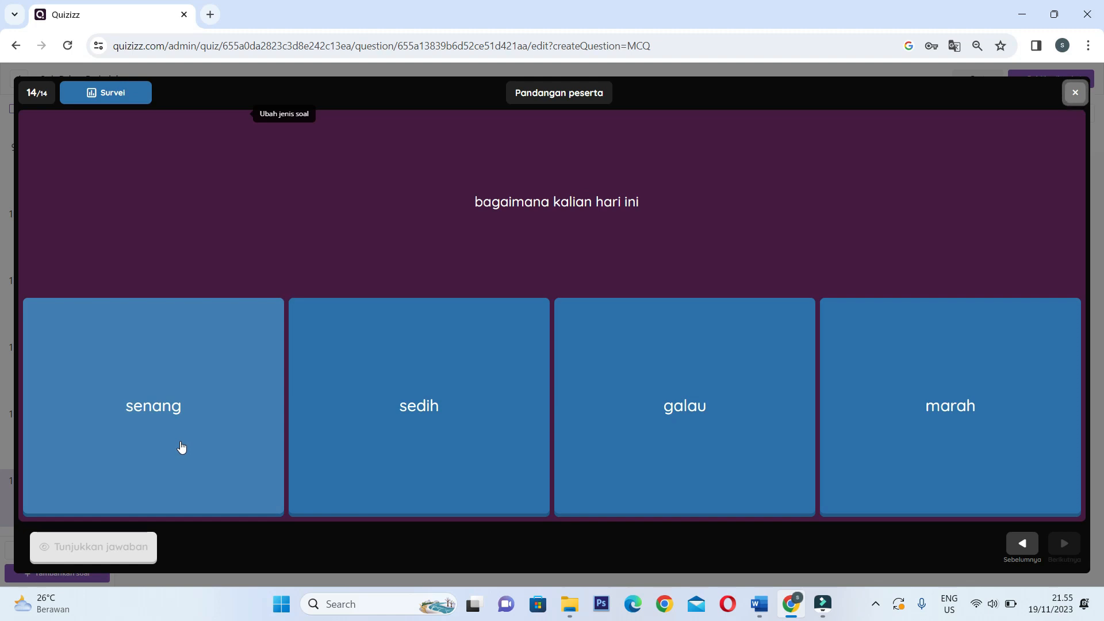
pyautogui.click(1083, 102)
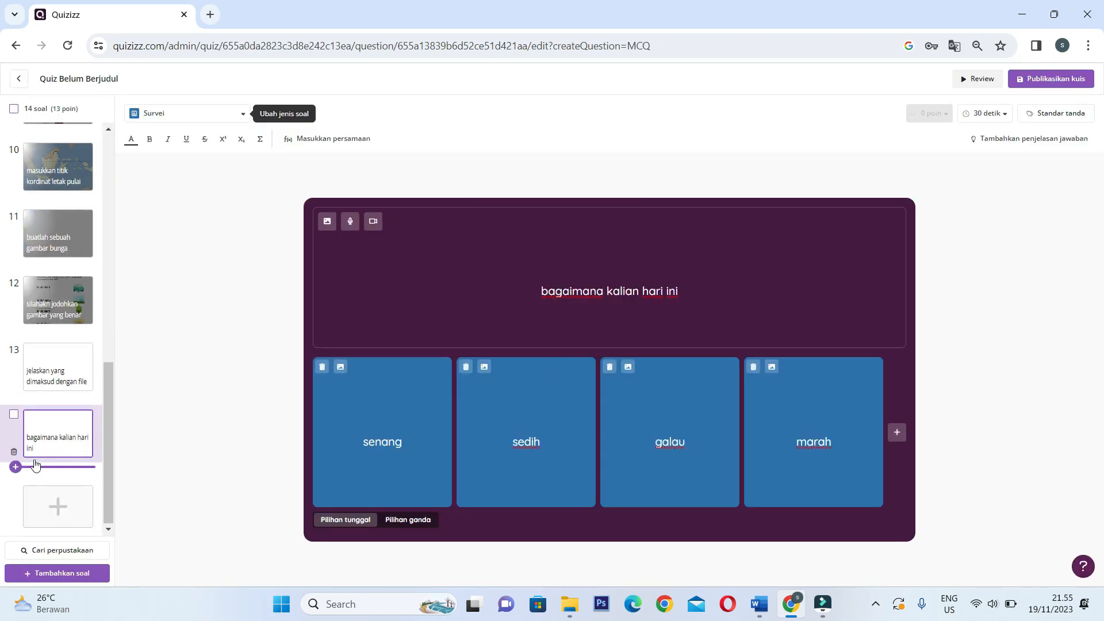
pyautogui.click(224, 111)
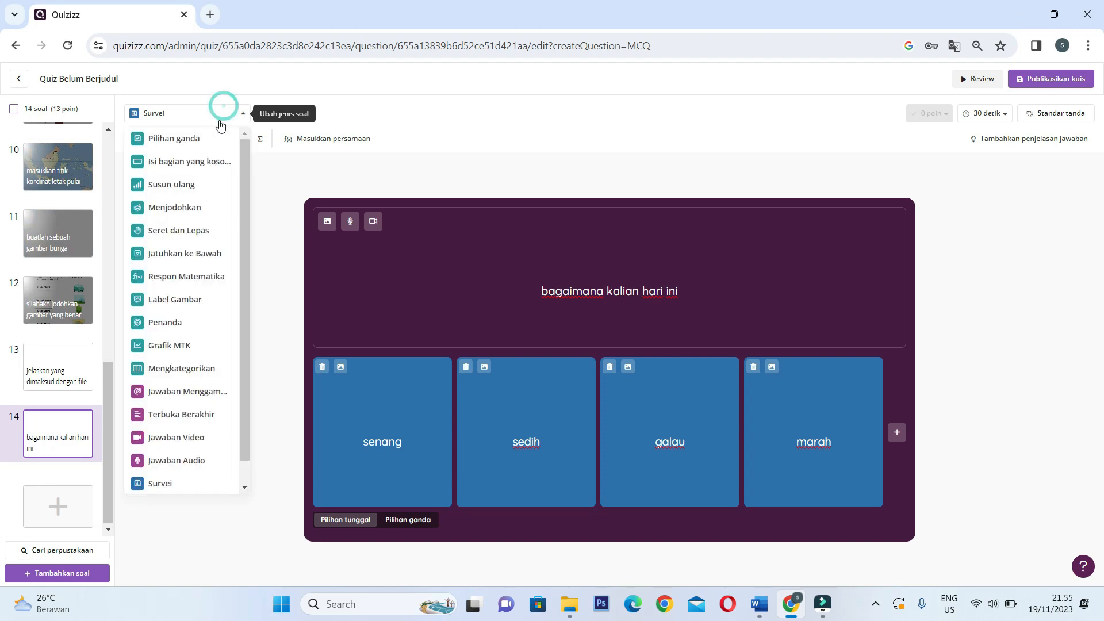
pyautogui.scroll(-1, 203, 262)
pyautogui.scroll(1, 203, 262)
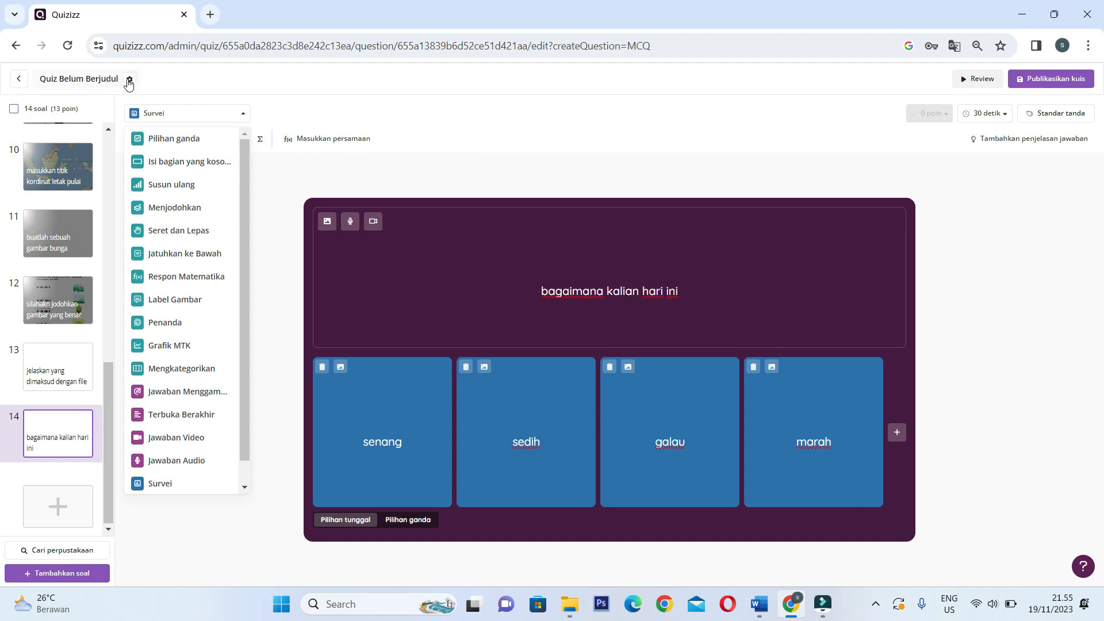
pyautogui.click(129, 80)
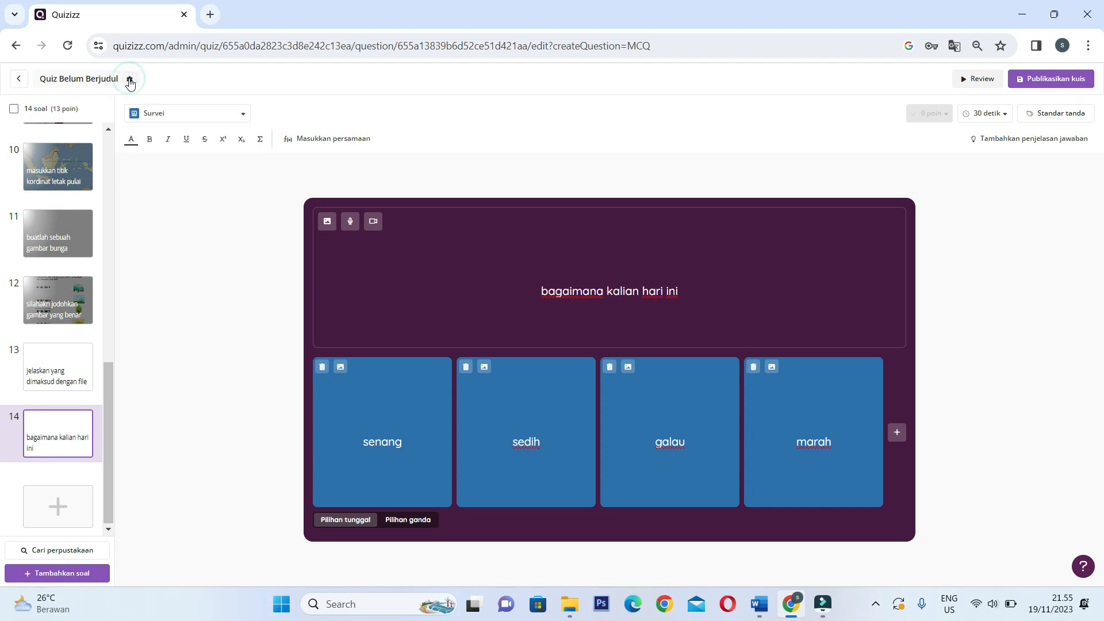
# Name the quiz "PAS_INFORMATIKA_KLS 7A-7H_2023-2024" in the quiz settings.
pyautogui.click(129, 80)
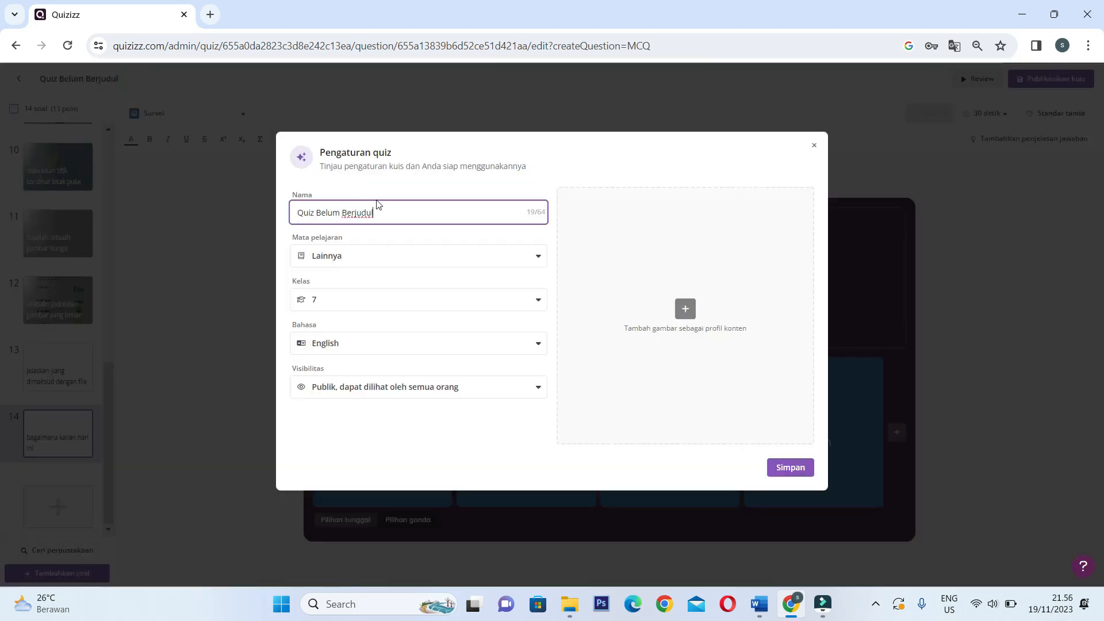
pyautogui.tripleClick(390, 207)
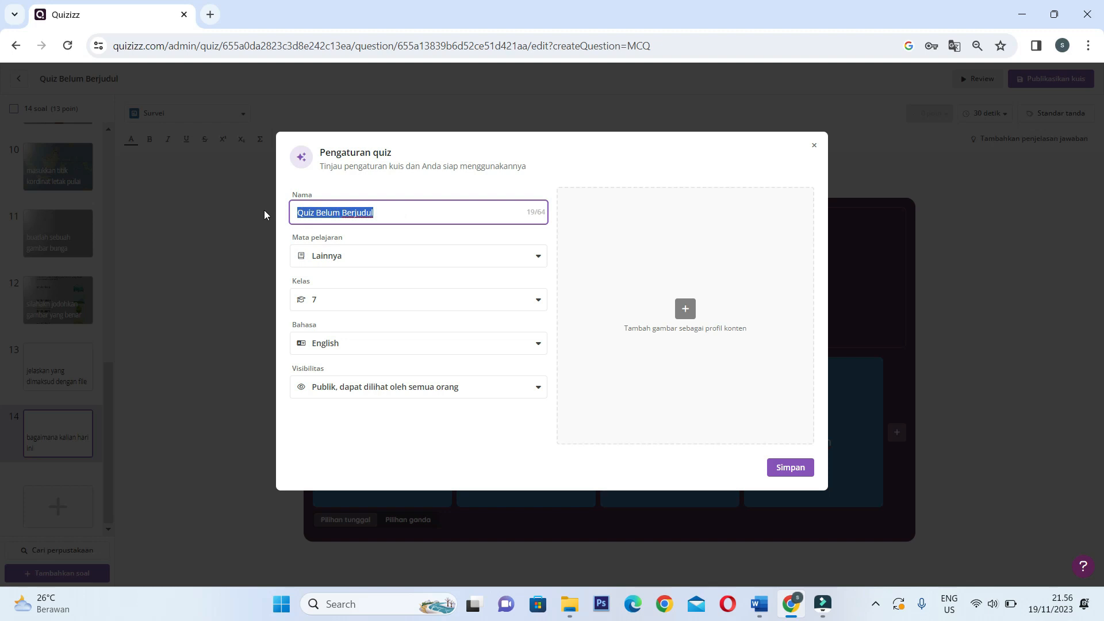
pyautogui.press('capslock')
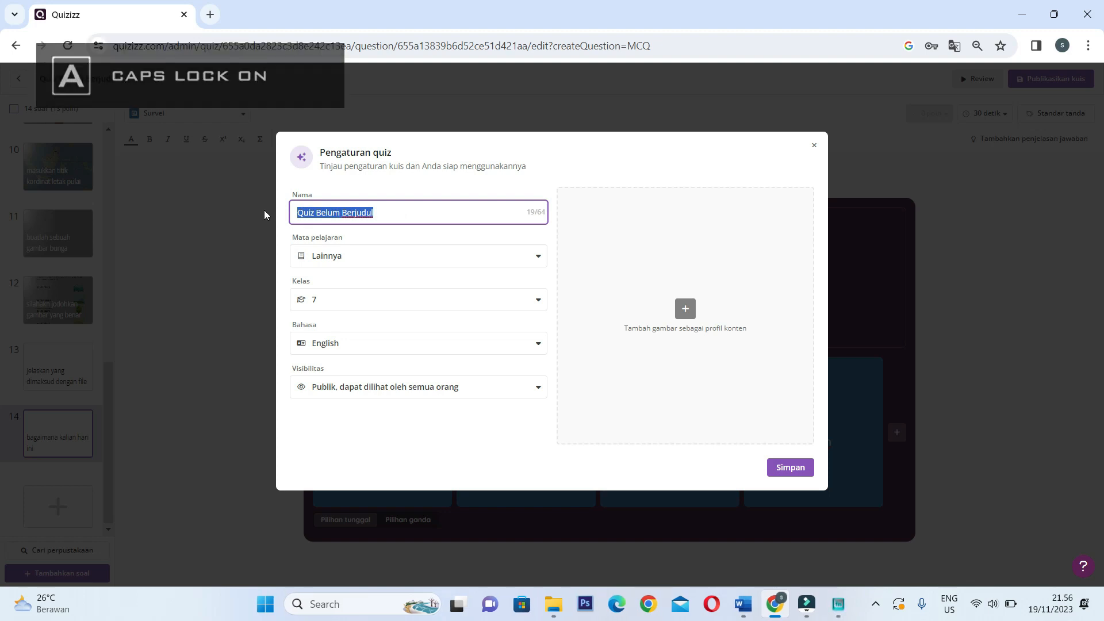
pyautogui.write('P')
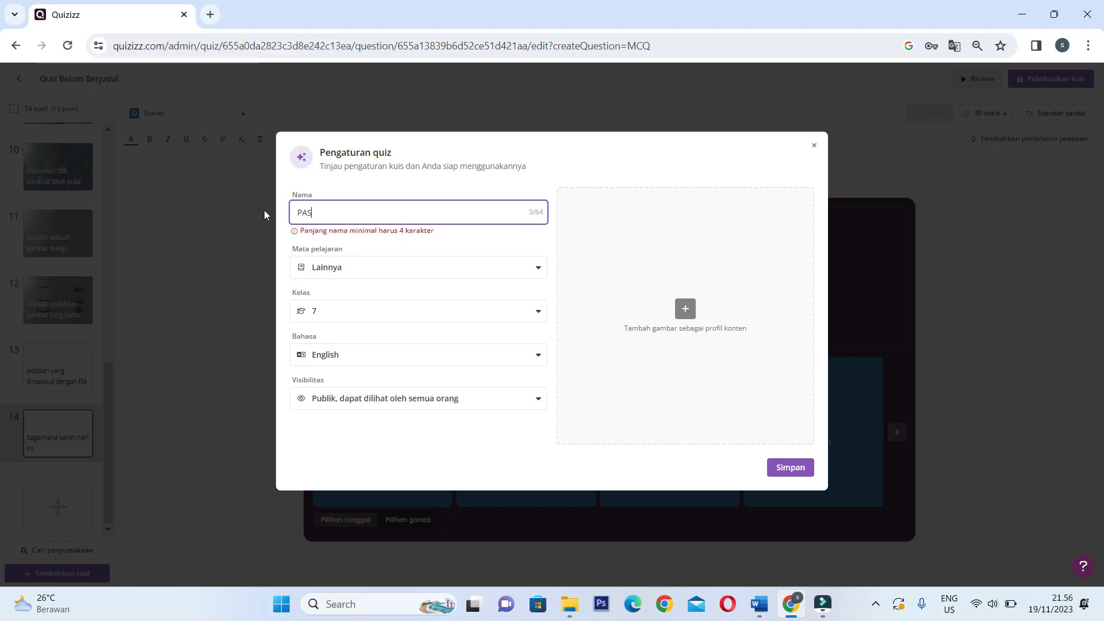
pyautogui.write('AS ')
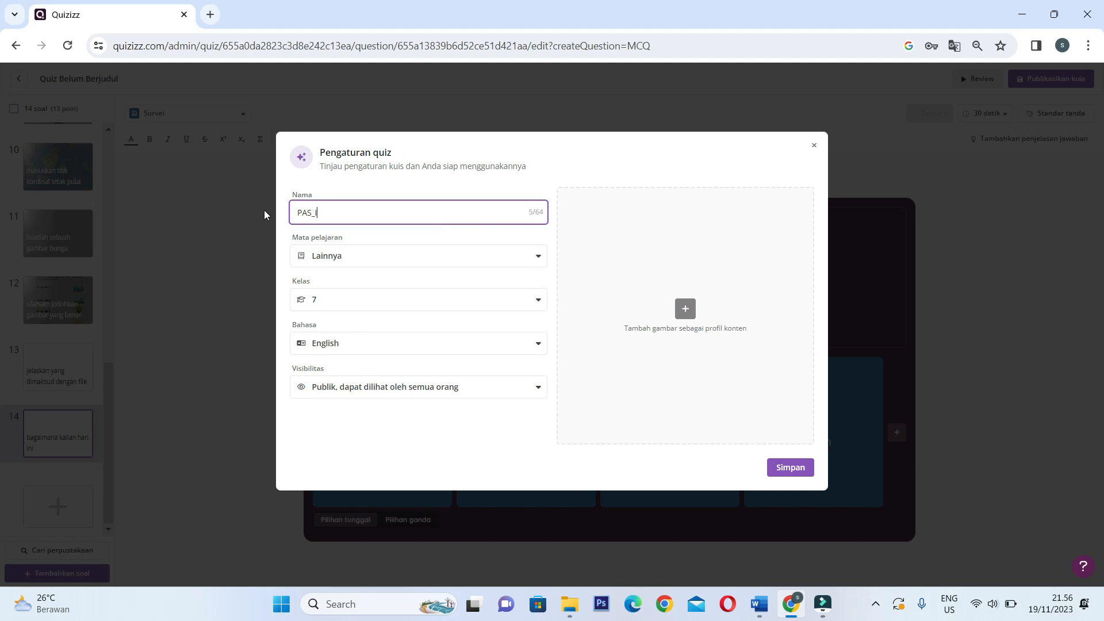
pyautogui.write('INFORMATIKA_KLS 7A-7H_2023-2024')
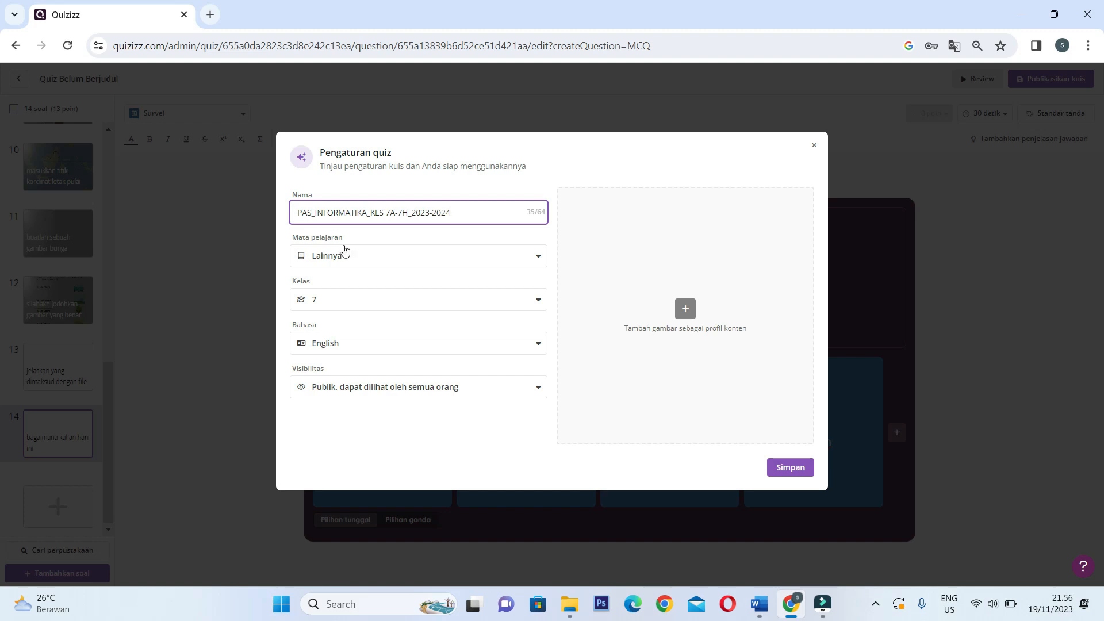
# Set the quiz's subject (Mata pelajaran) to Spesialisasi.
pyautogui.click(352, 262)
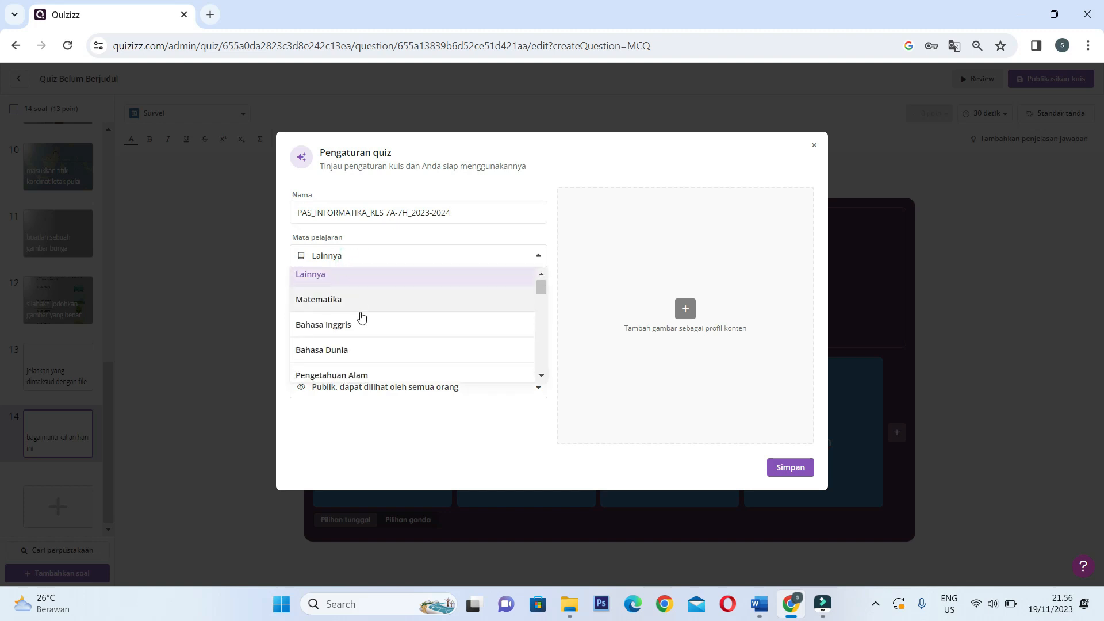
pyautogui.scroll(-7, 361, 316)
pyautogui.scroll(2, 359, 317)
pyautogui.scroll(-3, 360, 315)
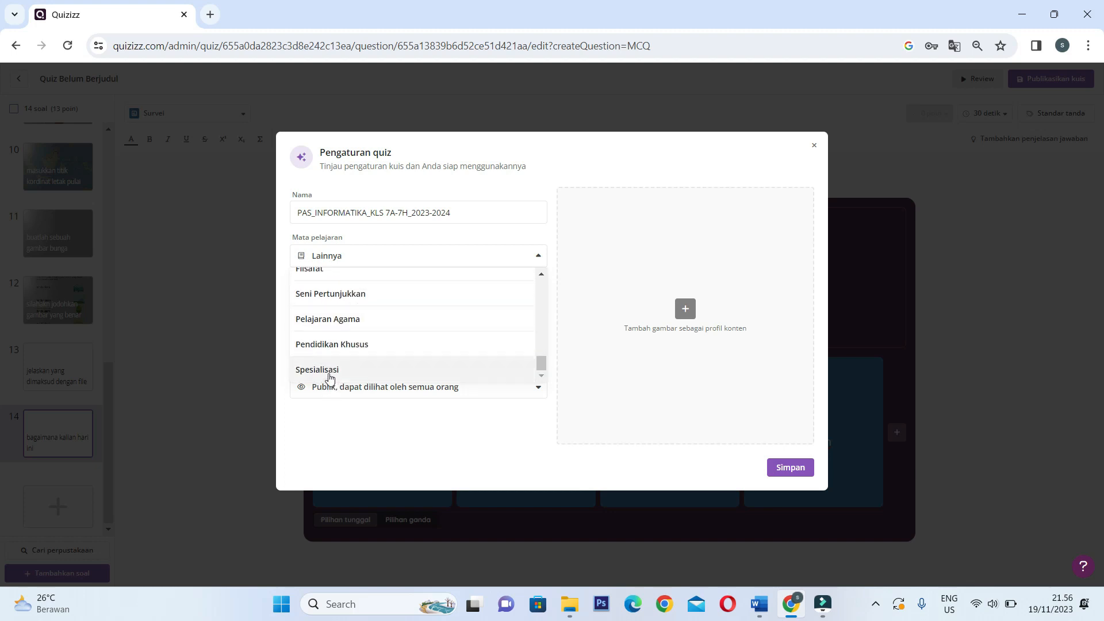
pyautogui.click(331, 373)
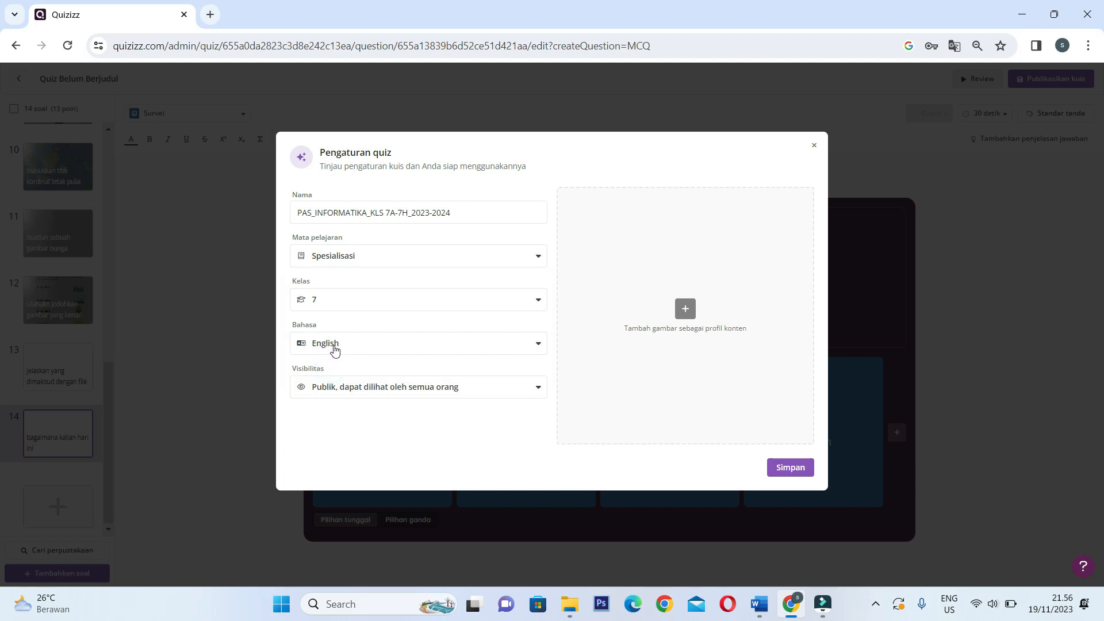
# Set the quiz language to Indonesian and its visibility to "Privat, hanya dapat dilihat oleh Anda", and save the settings.
pyautogui.click(336, 348)
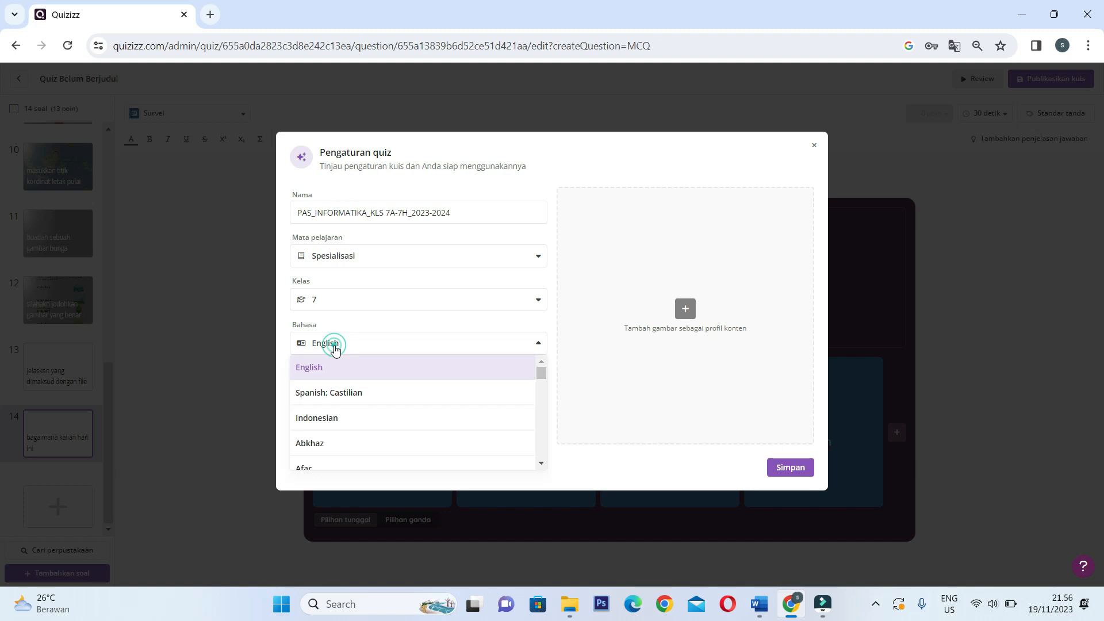
pyautogui.click(338, 416)
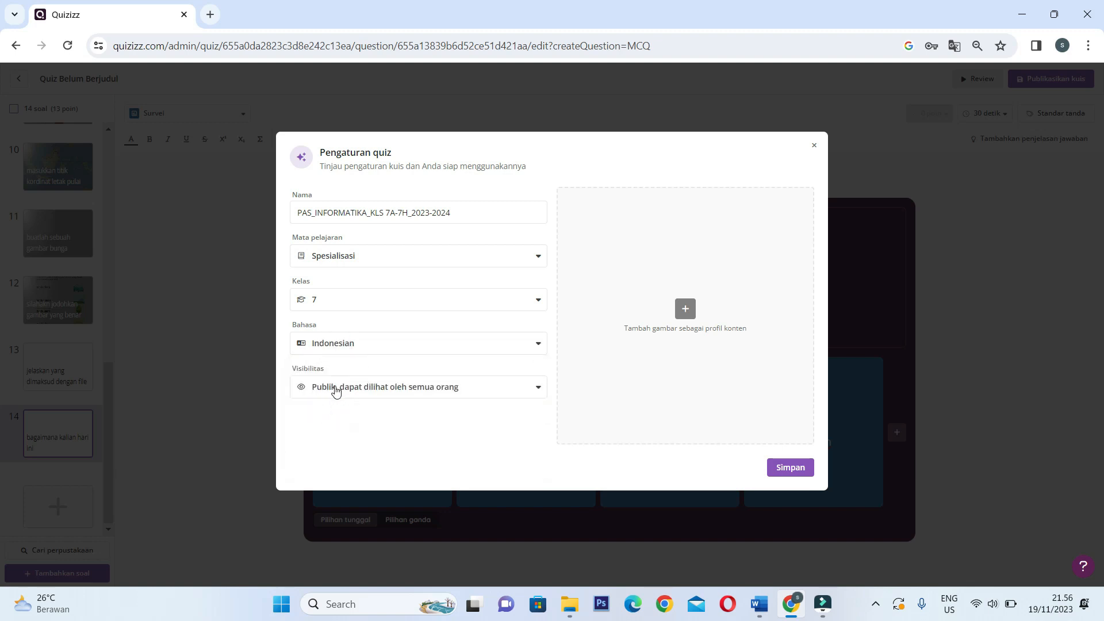
pyautogui.click(336, 391)
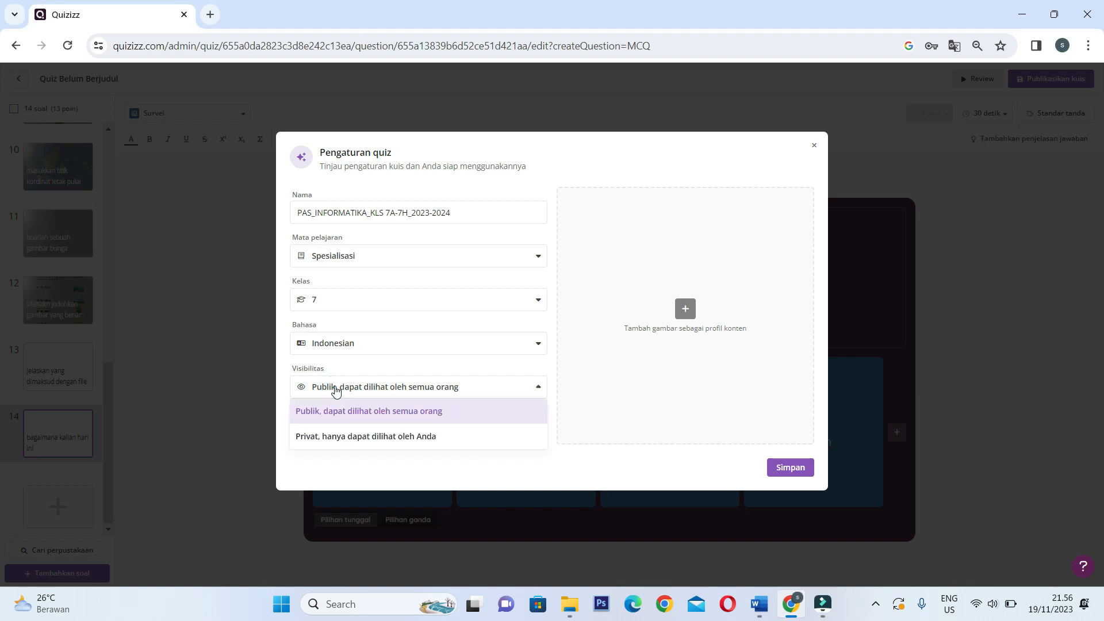
pyautogui.click(326, 438)
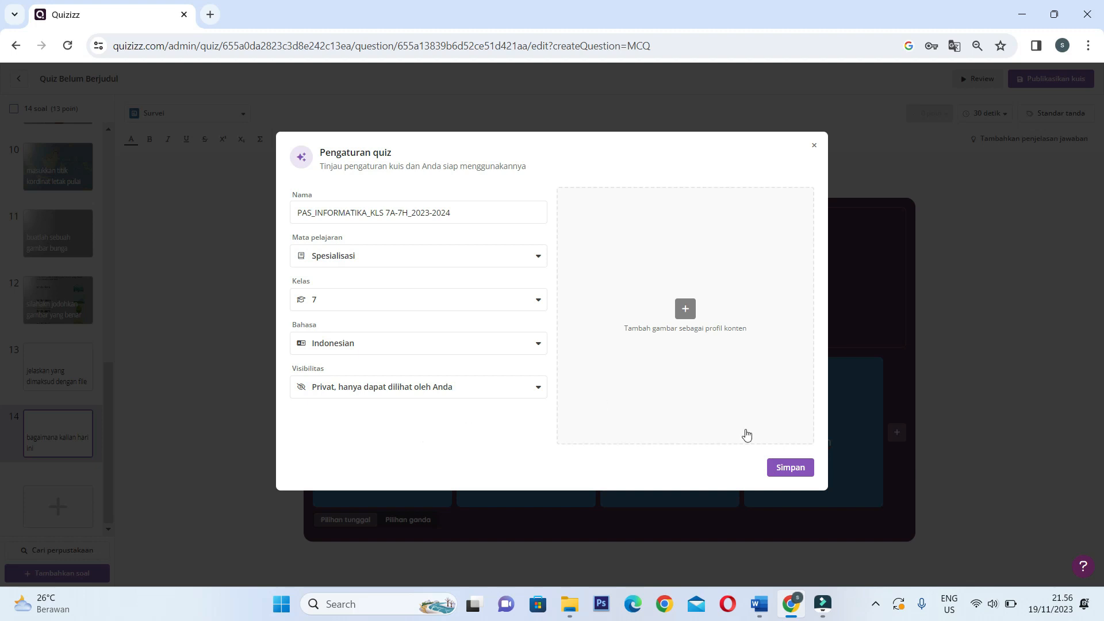
pyautogui.click(785, 468)
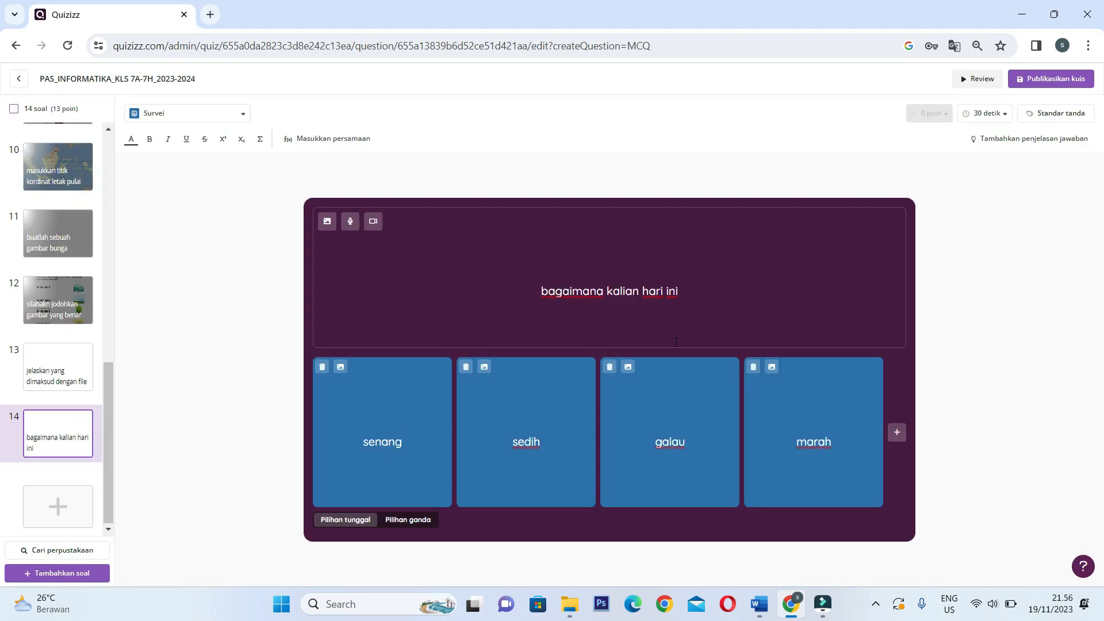
# Publish the quiz and add it to the collection "PAS KELAS 9 TP 2023-2024".
pyautogui.click(1039, 85)
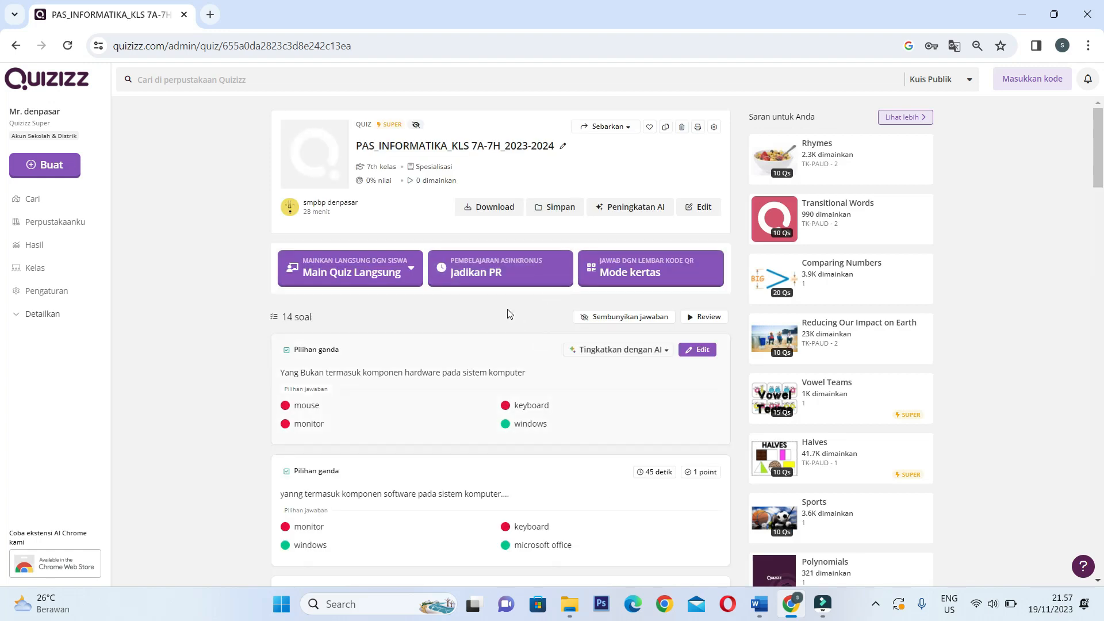
pyautogui.click(552, 210)
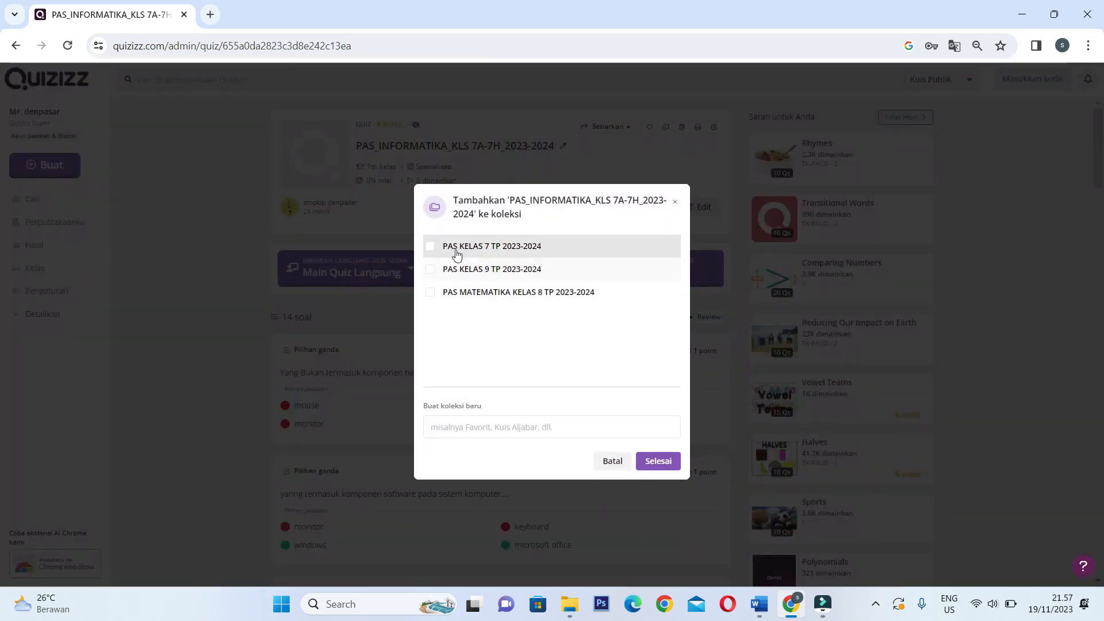
pyautogui.click(463, 272)
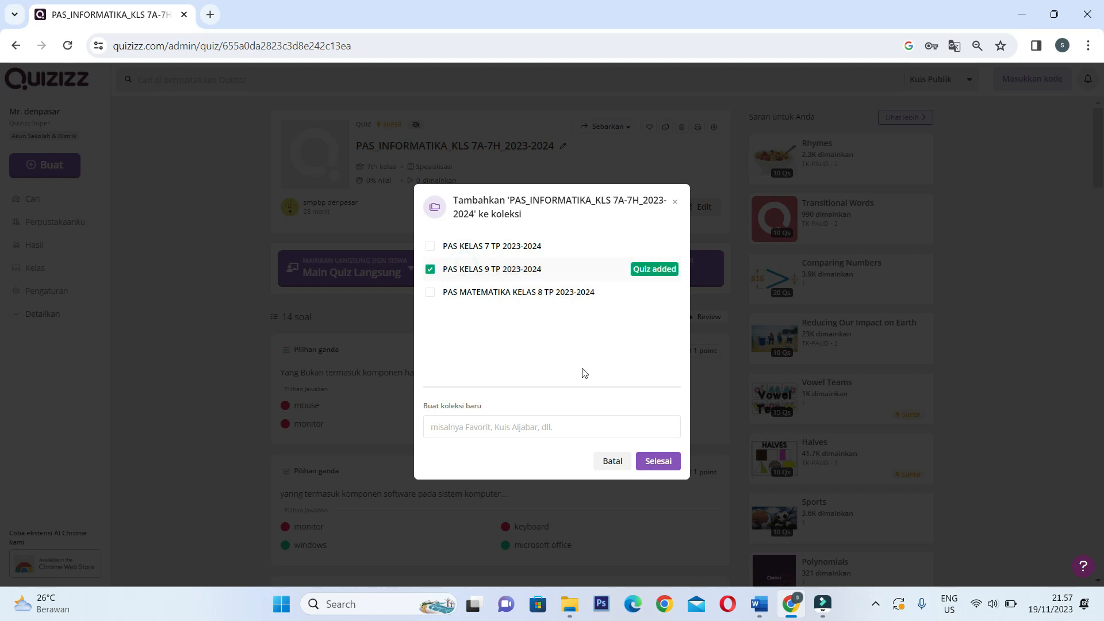
pyautogui.click(664, 458)
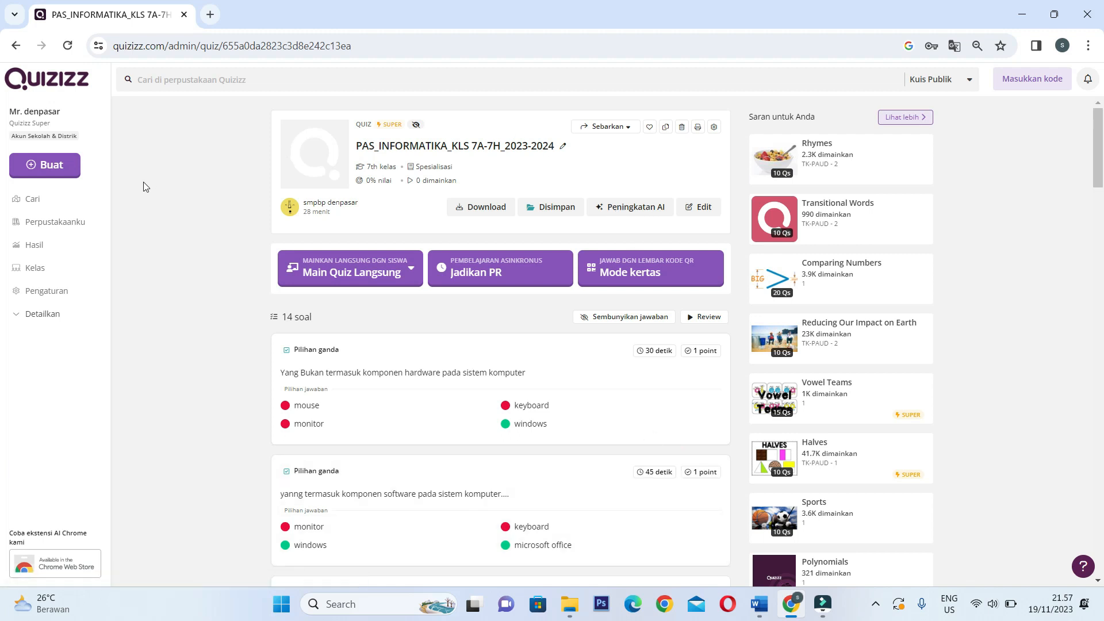
# Find the published quiz in the library's "PAS KELAS 9 TP 2023-2024" collection and open it for editing.
pyautogui.click(80, 227)
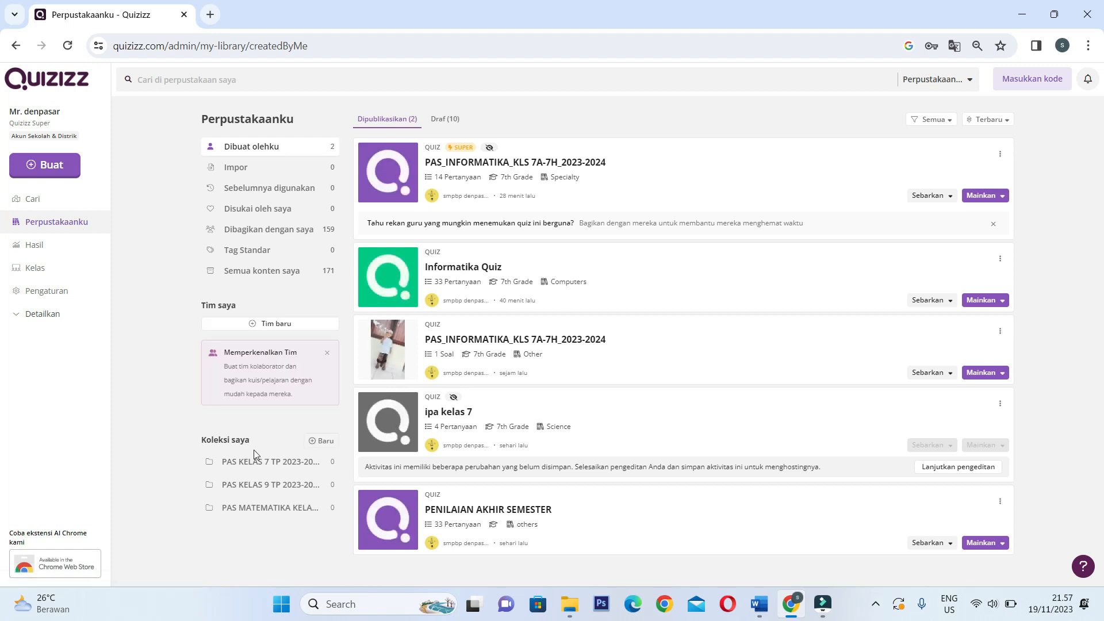
pyautogui.scroll(4, 261, 492)
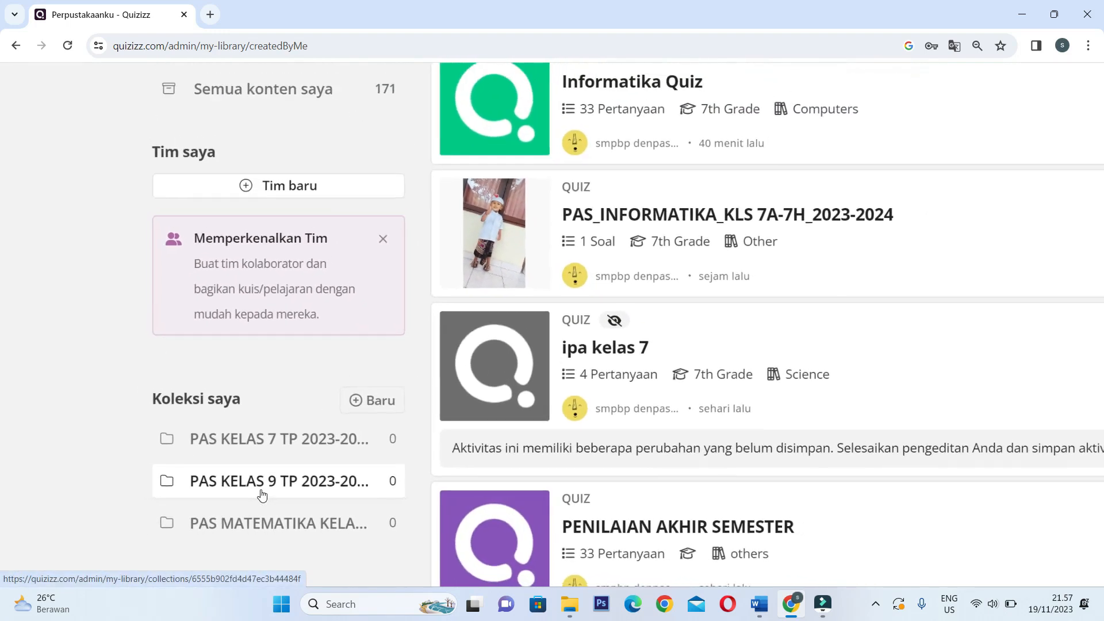
pyautogui.scroll(-3, 261, 493)
pyautogui.click(285, 483)
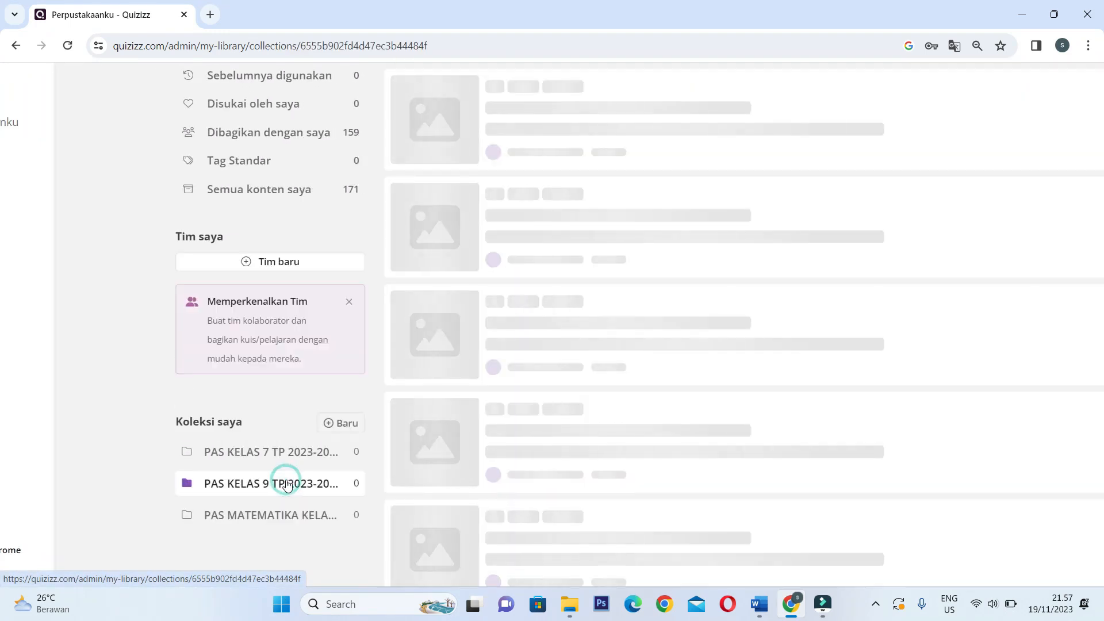
pyautogui.scroll(-3, 649, 178)
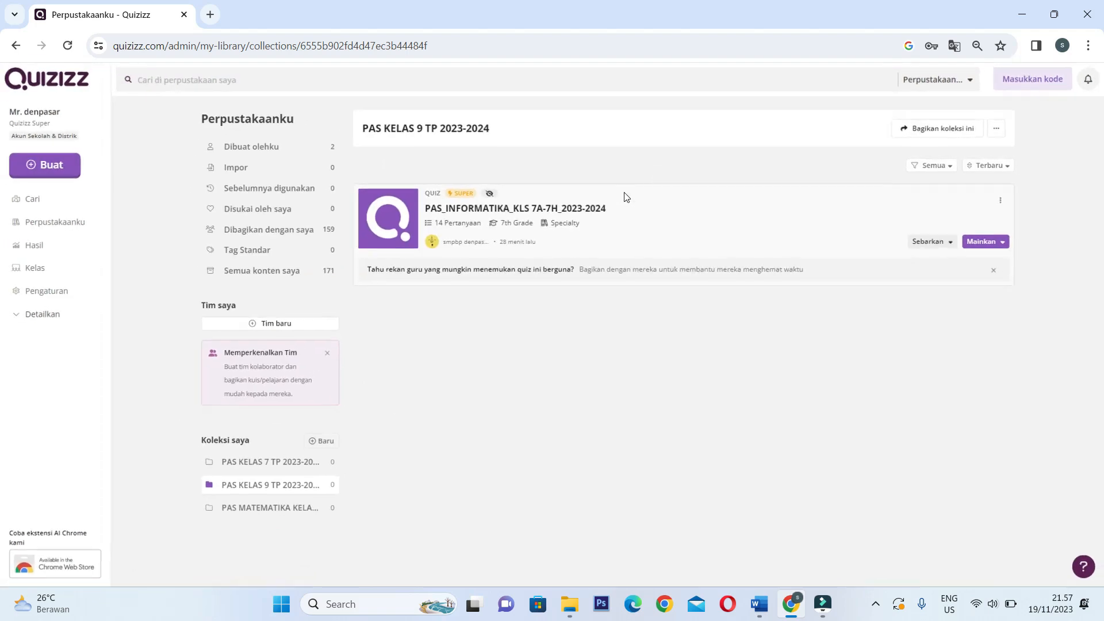
pyautogui.click(625, 229)
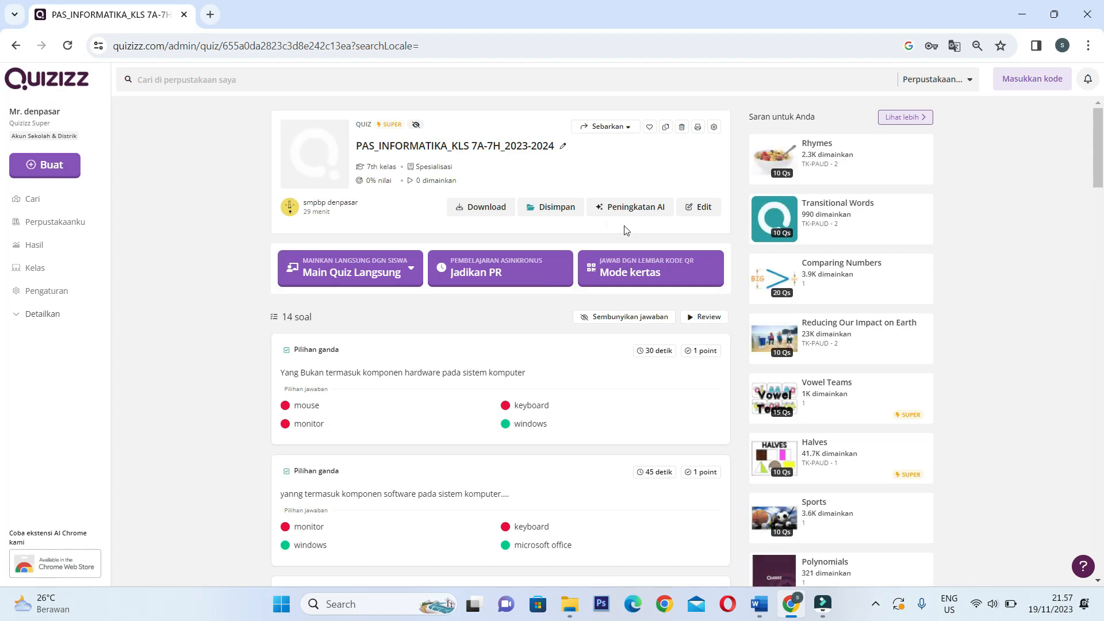
pyautogui.click(707, 210)
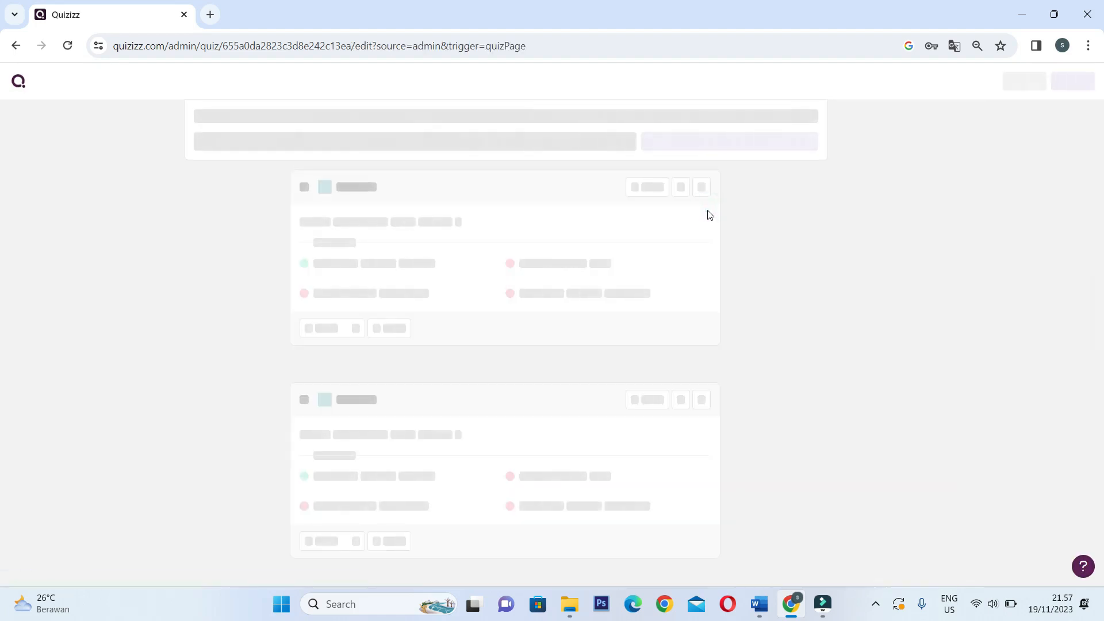